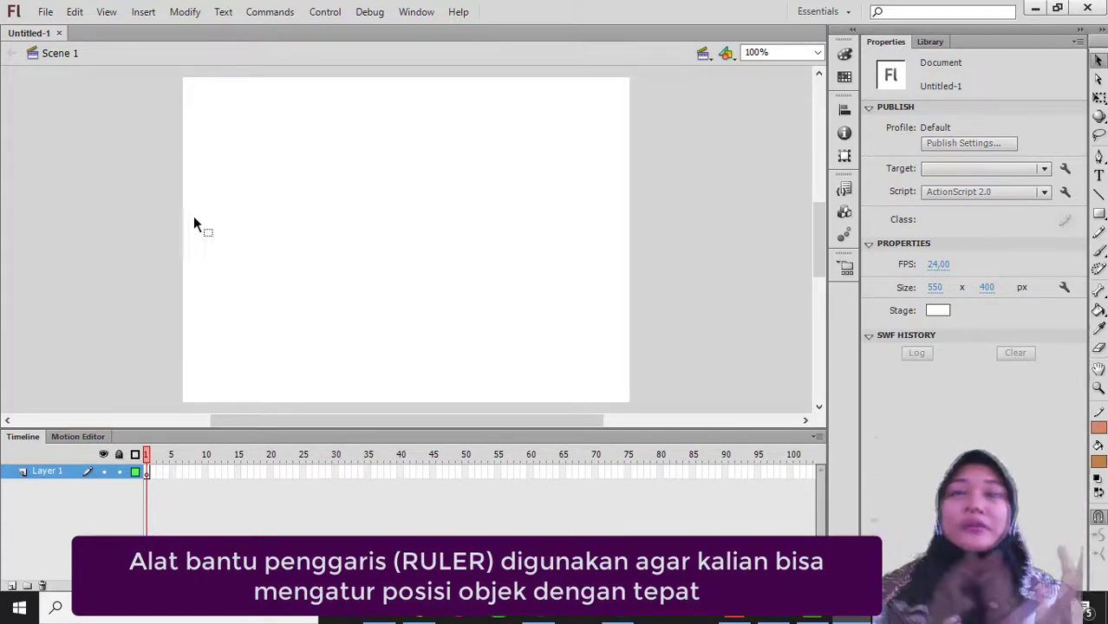
Show the rulers and place guides along all four edges of the 550 x 400 px stage
click(108, 14)
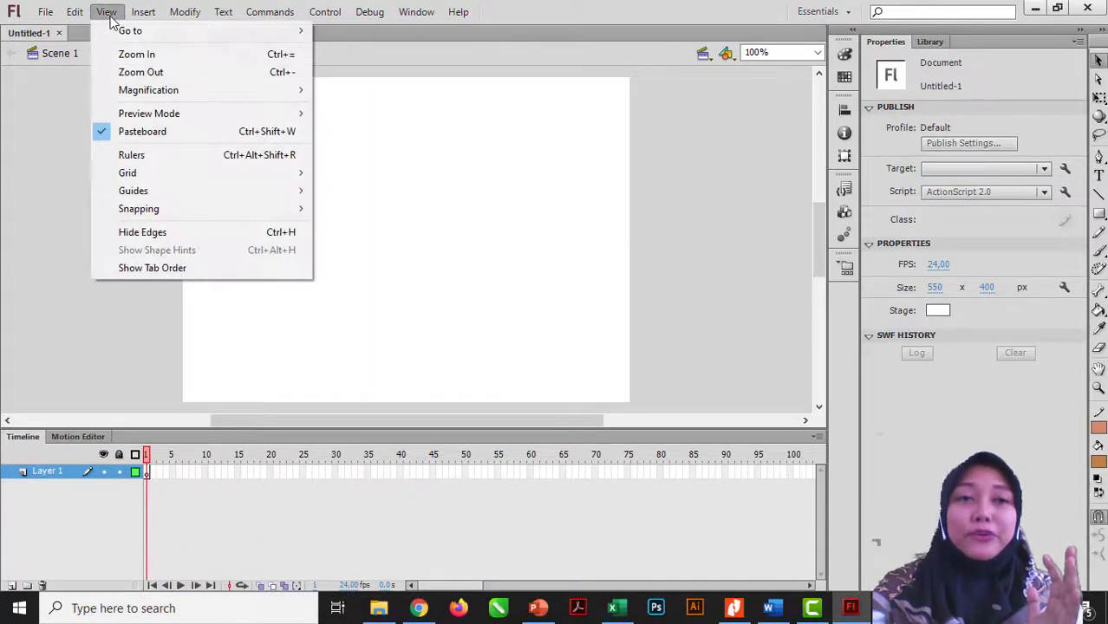
click(164, 159)
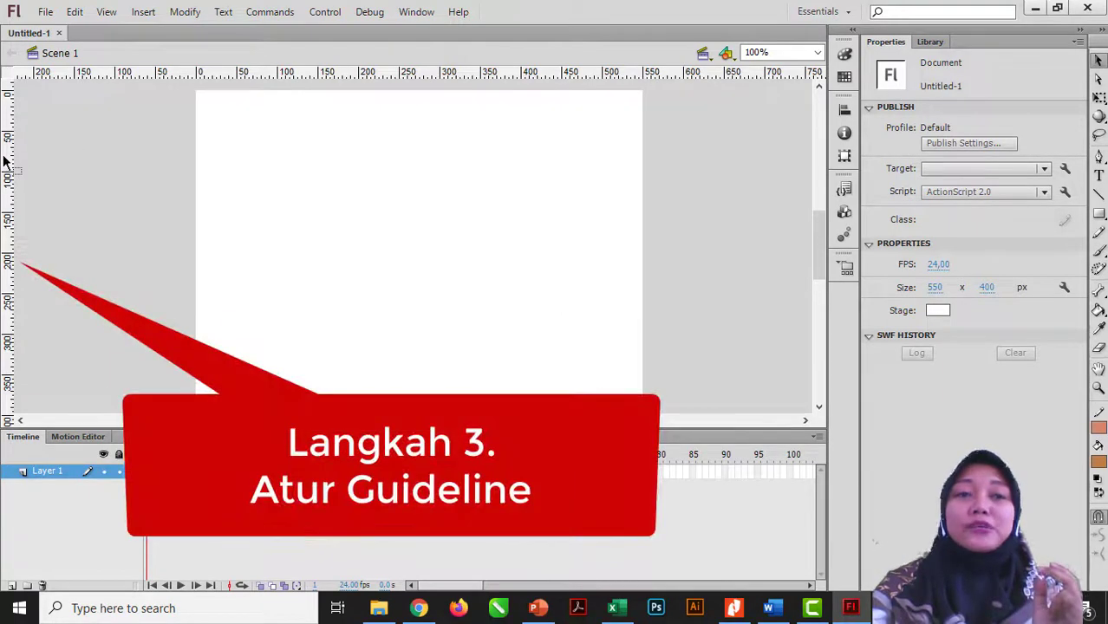
drag(11, 160, 198, 163)
drag(257, 75, 256, 90)
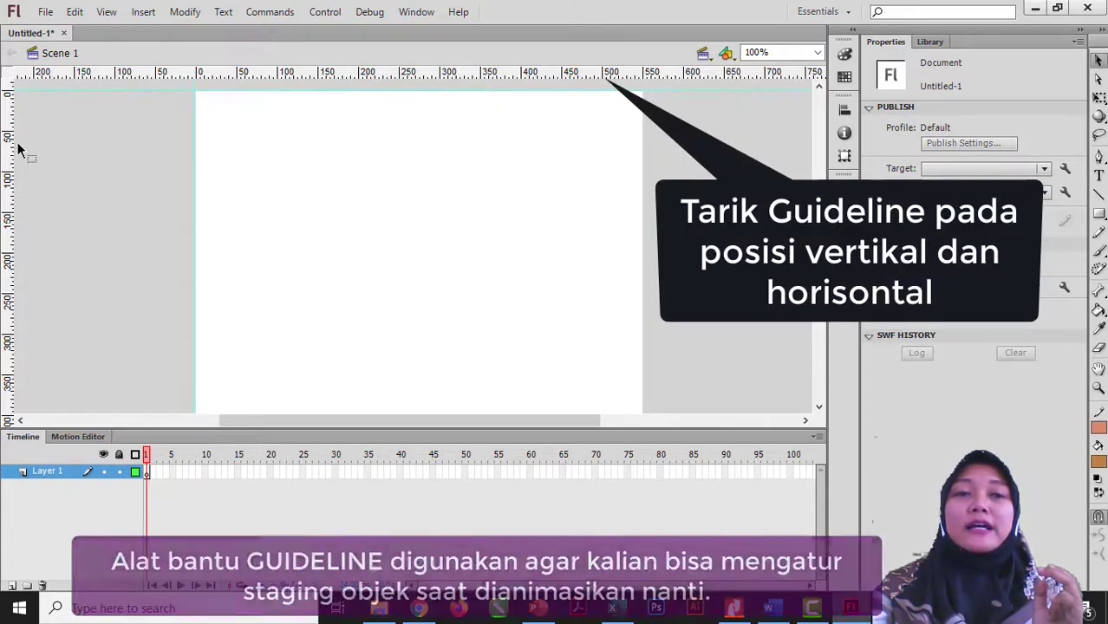
drag(9, 150, 642, 151)
drag(511, 431, 510, 484)
double_click(30, 492)
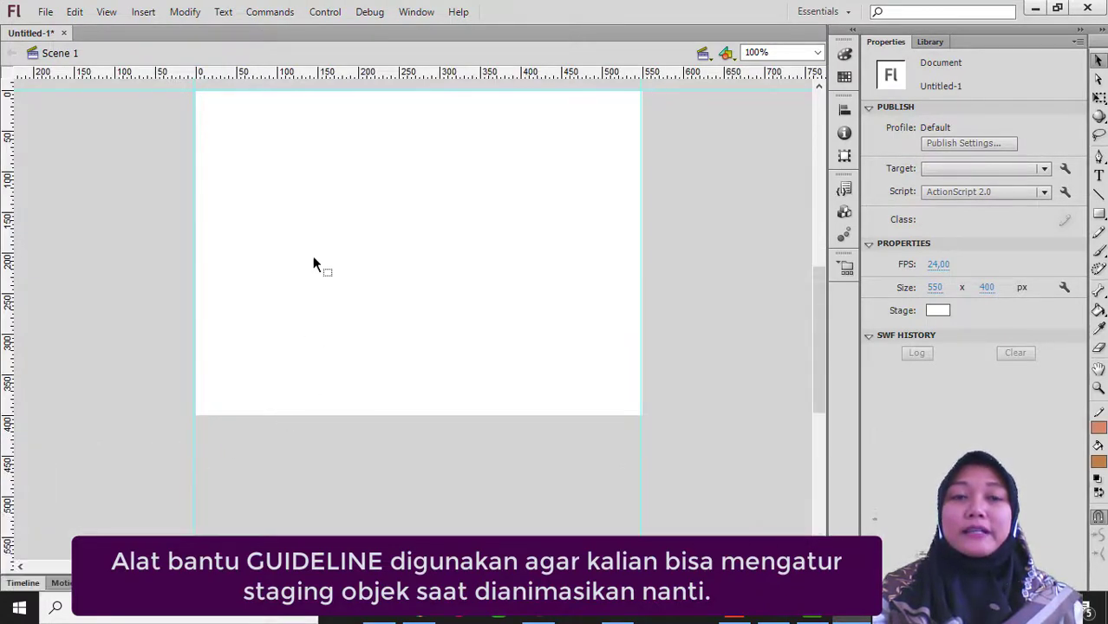
drag(347, 74, 350, 420)
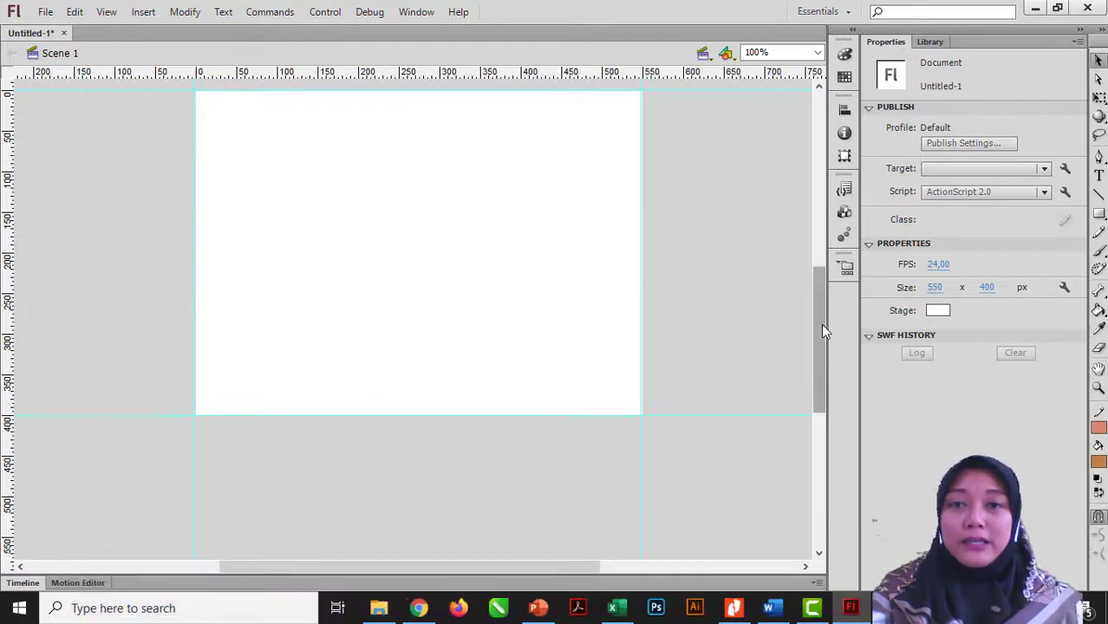
drag(821, 323, 821, 309)
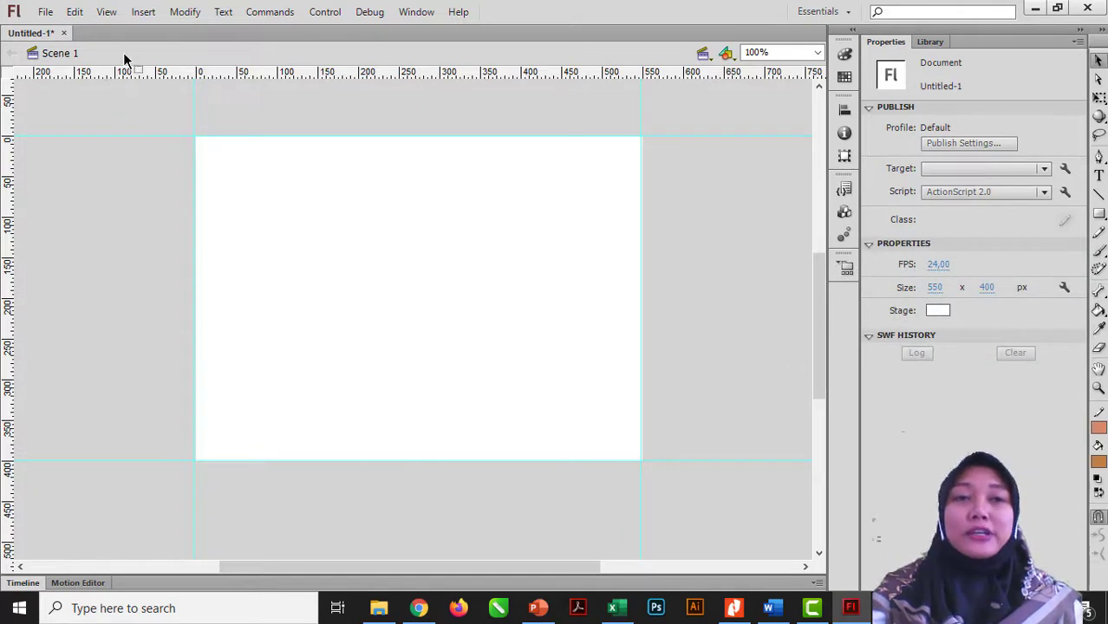
Turn off Snap Align, Snap to Guides and Snap to Objects in the snapping settings
click(102, 13)
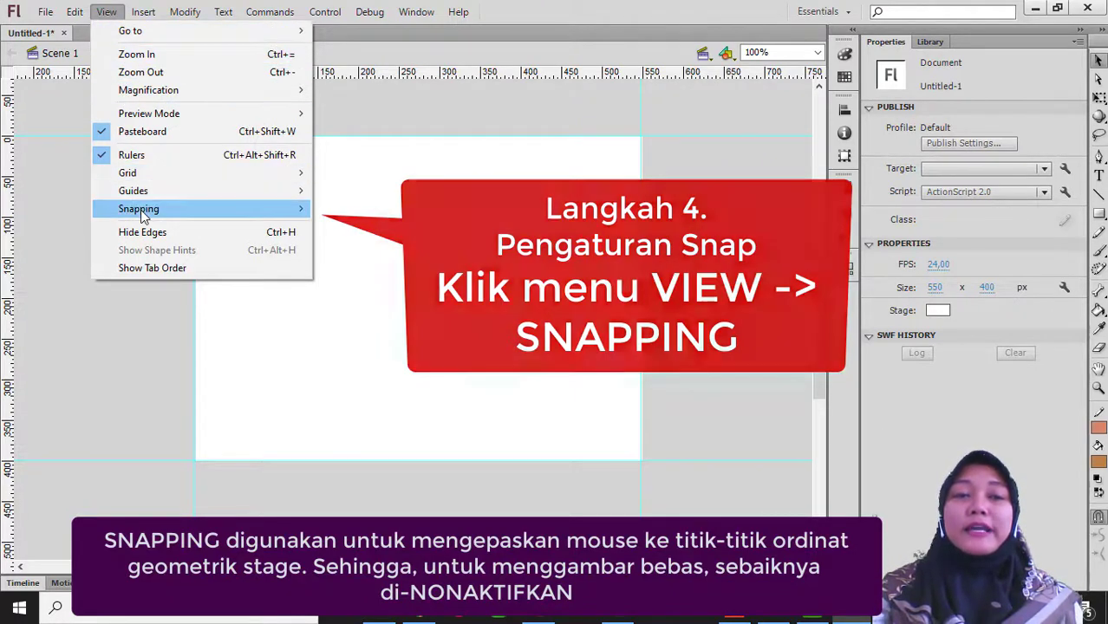
mouse_move(142, 212)
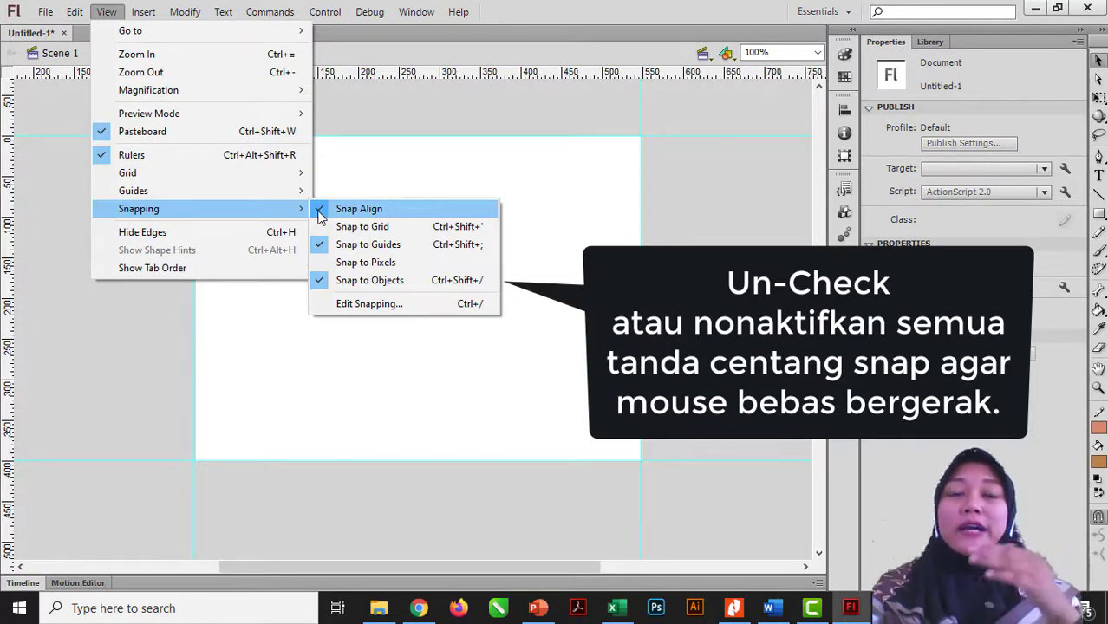
click(356, 304)
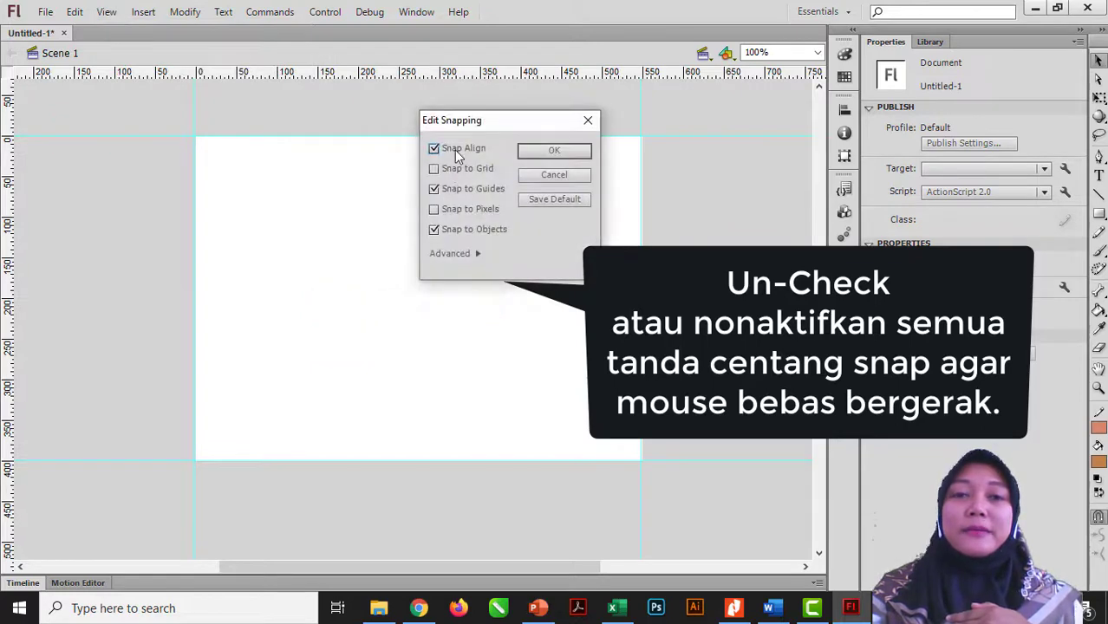
click(454, 150)
click(457, 189)
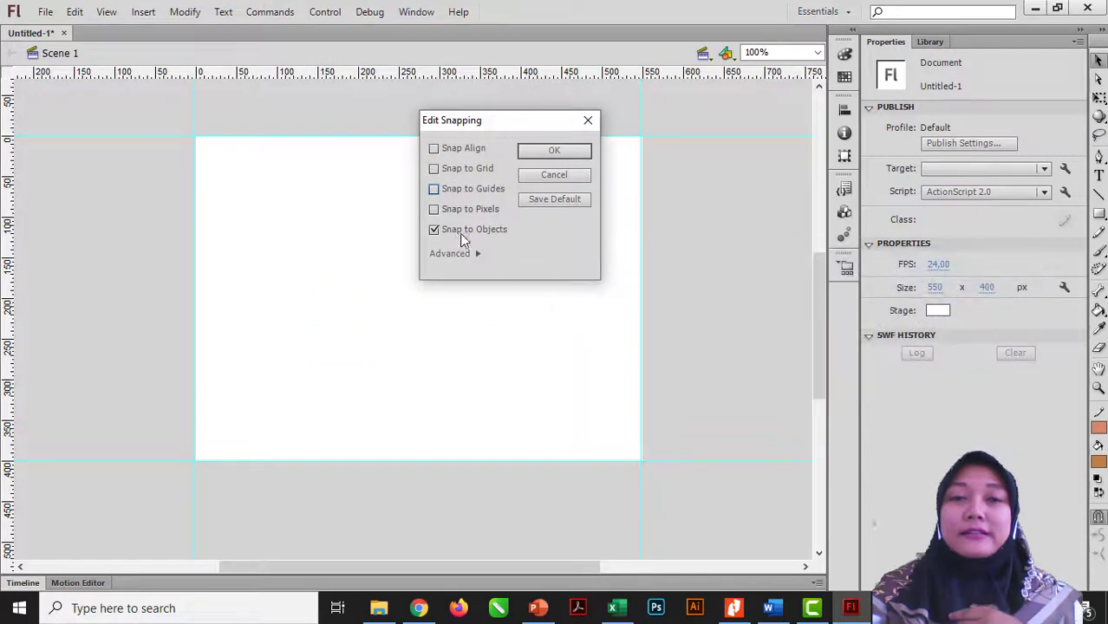
click(556, 150)
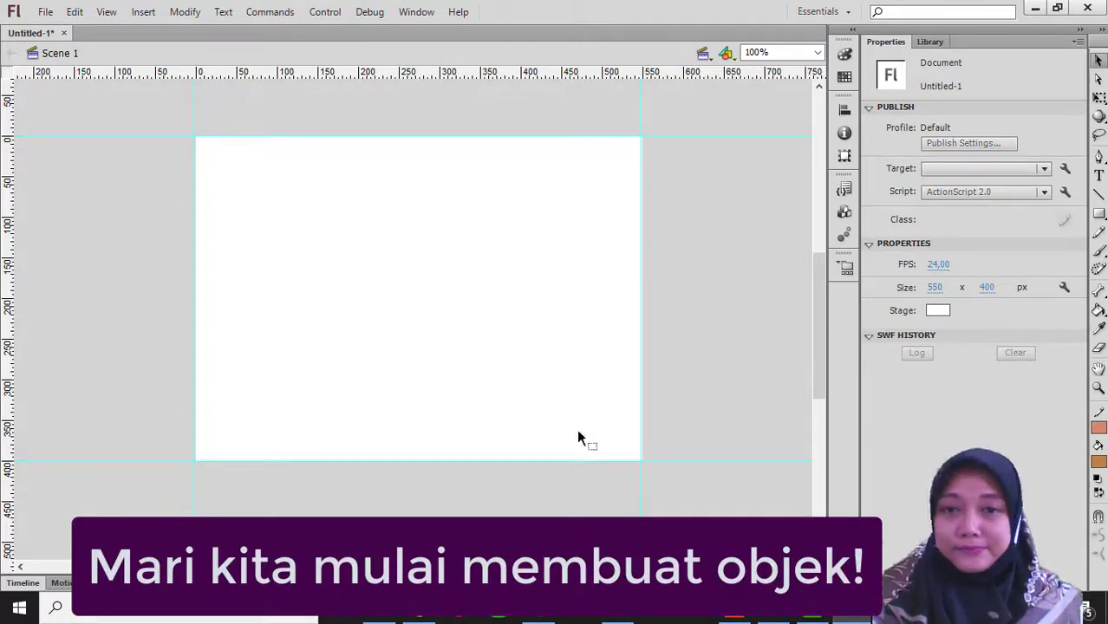
Expand the timeline and dock the toolbox along the workspace's left edge, widened to two columns
click(26, 583)
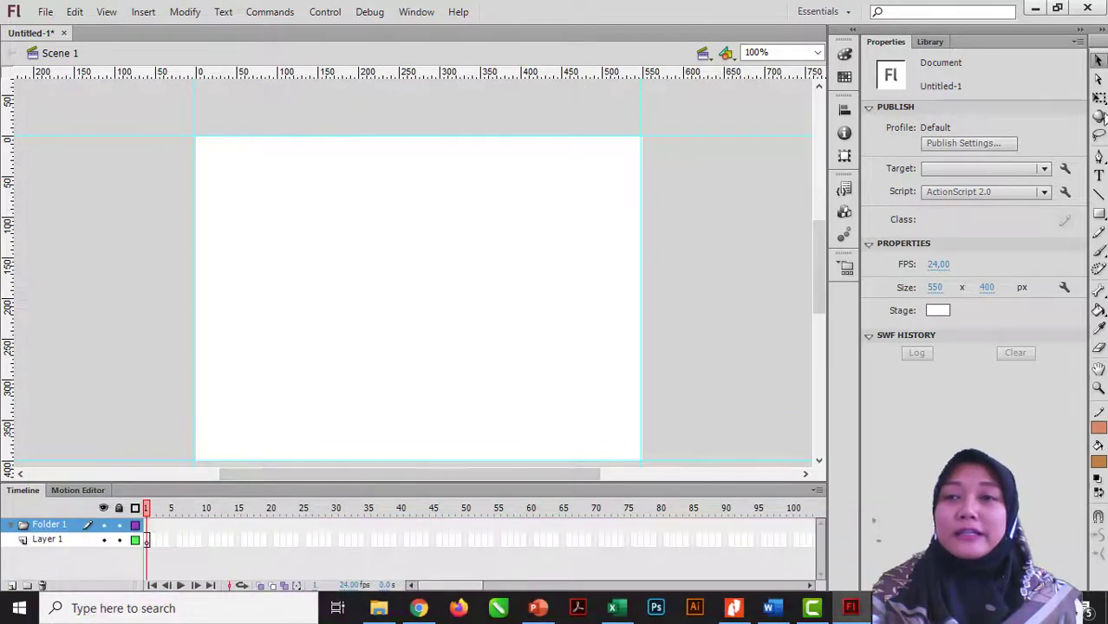
drag(1104, 42, 17, 44)
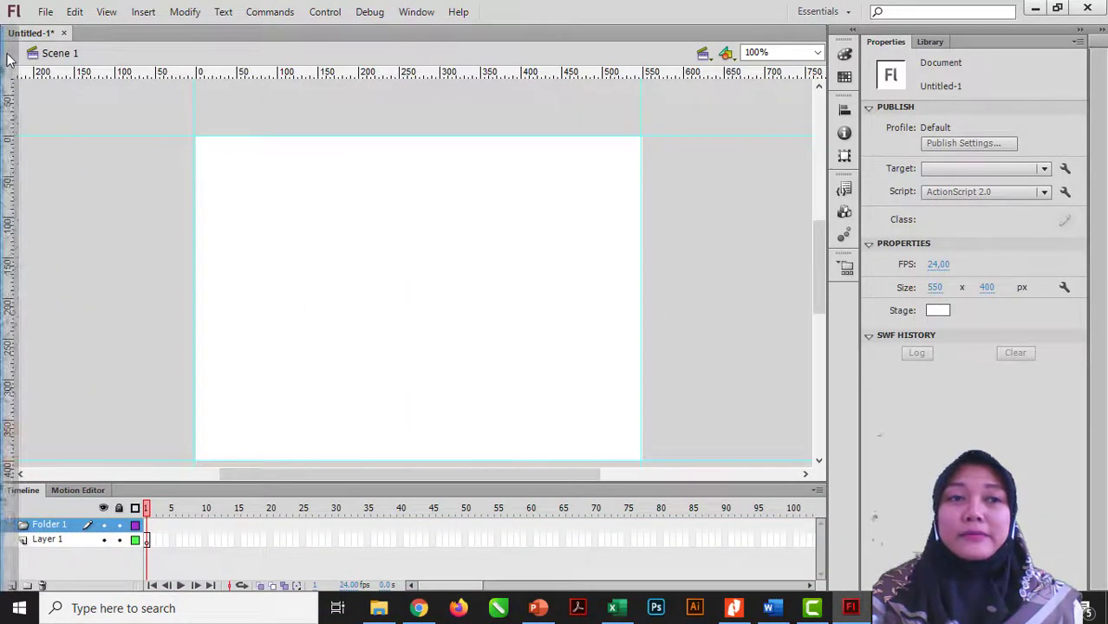
drag(21, 119, 39, 119)
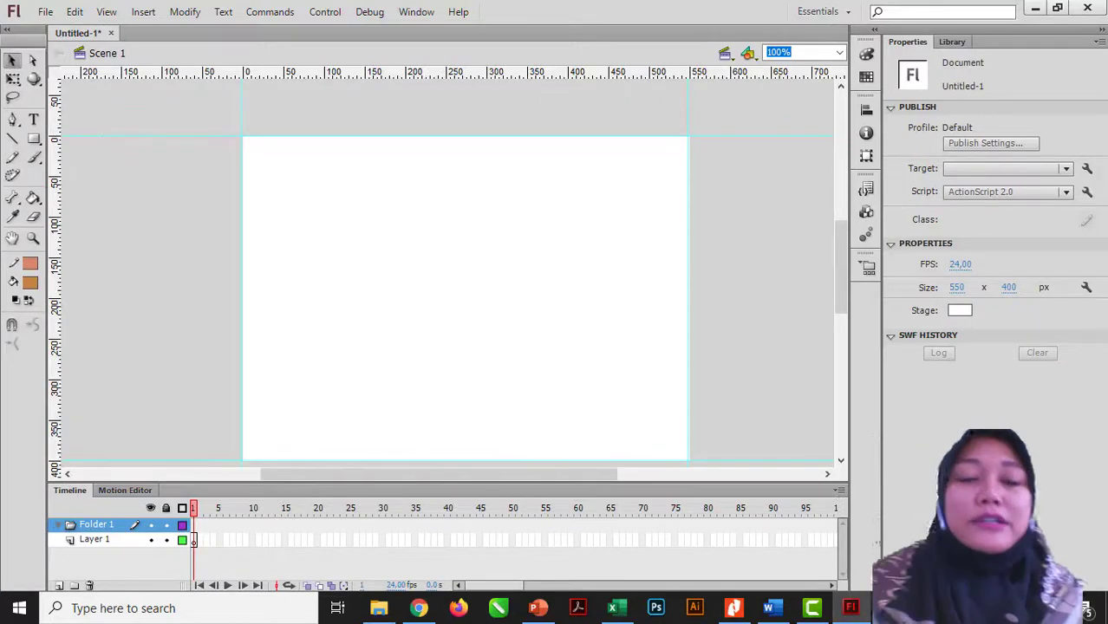
Switch to File Explorer, look for the AVATAR sketch in the Pictures folder, and return to Flash
click(378, 610)
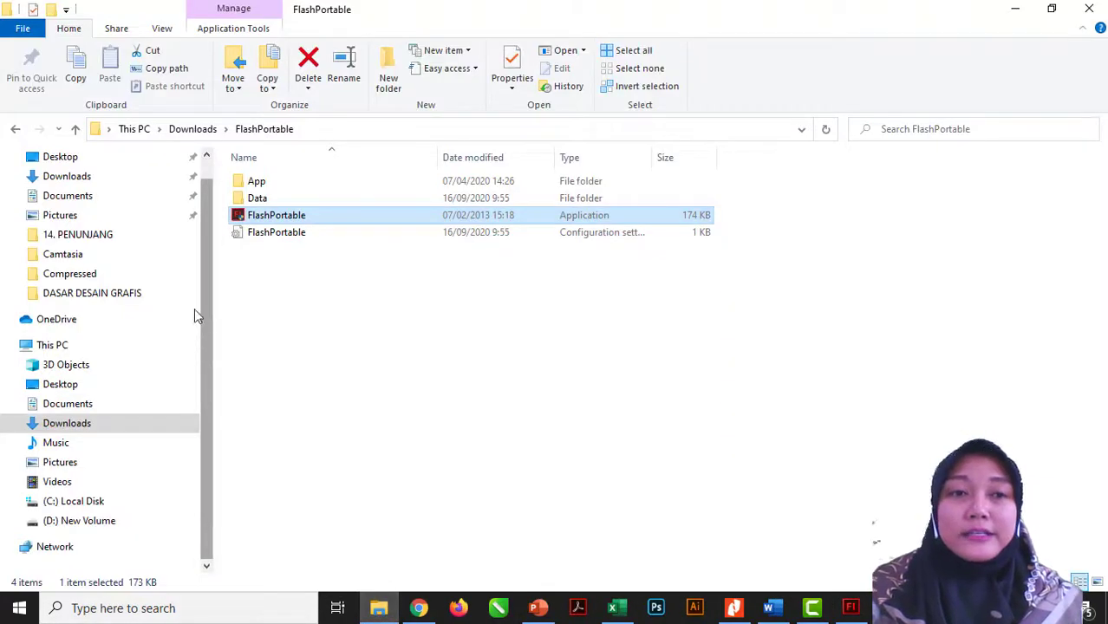
click(69, 176)
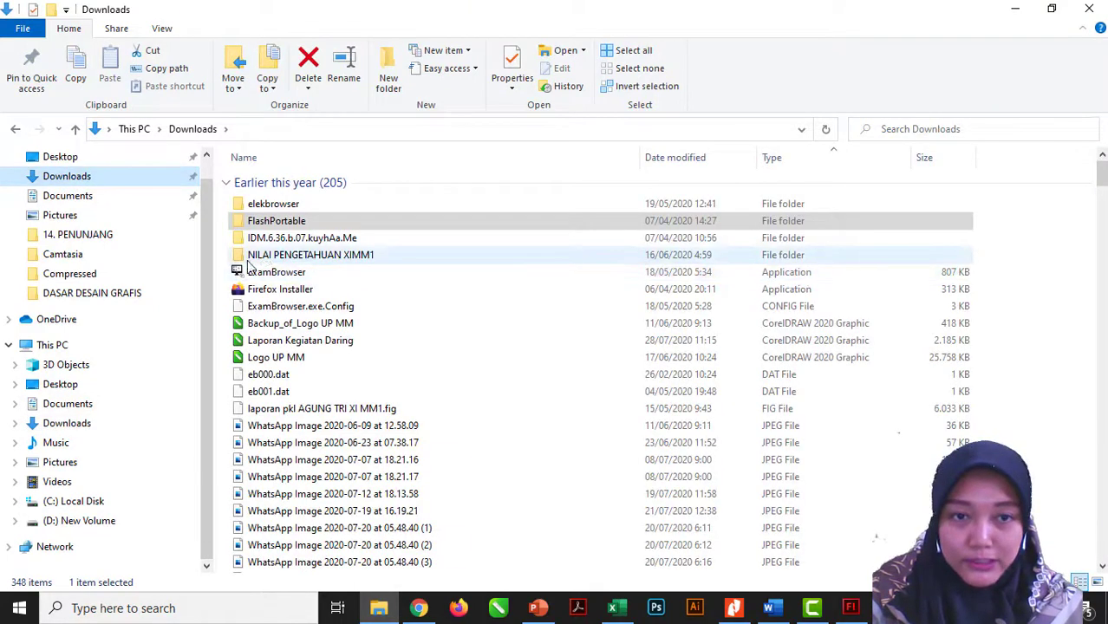
click(156, 216)
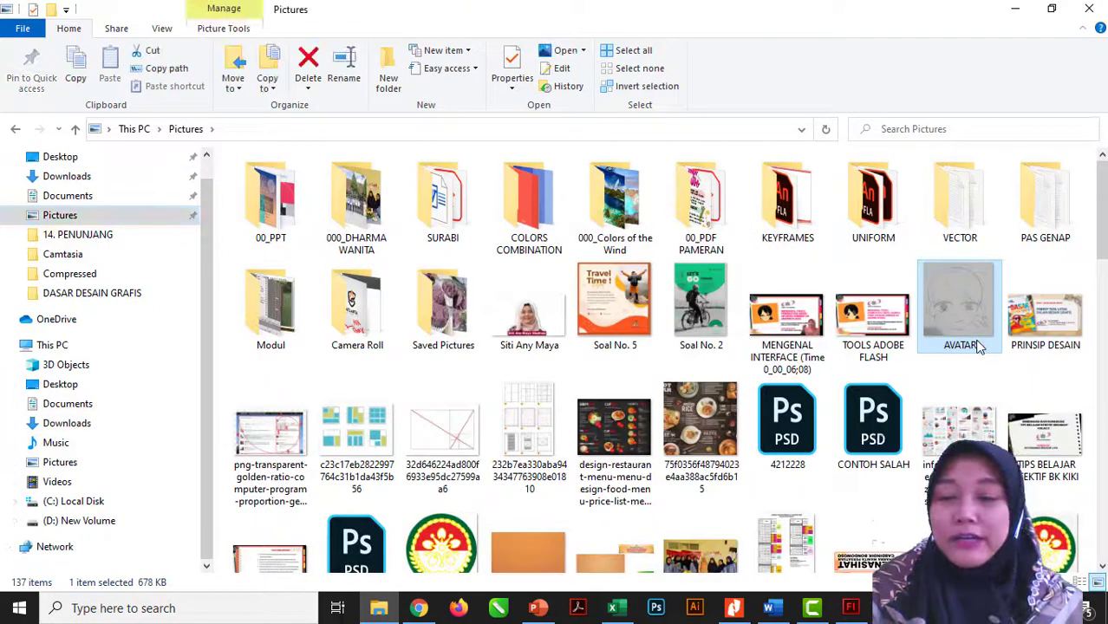
click(848, 610)
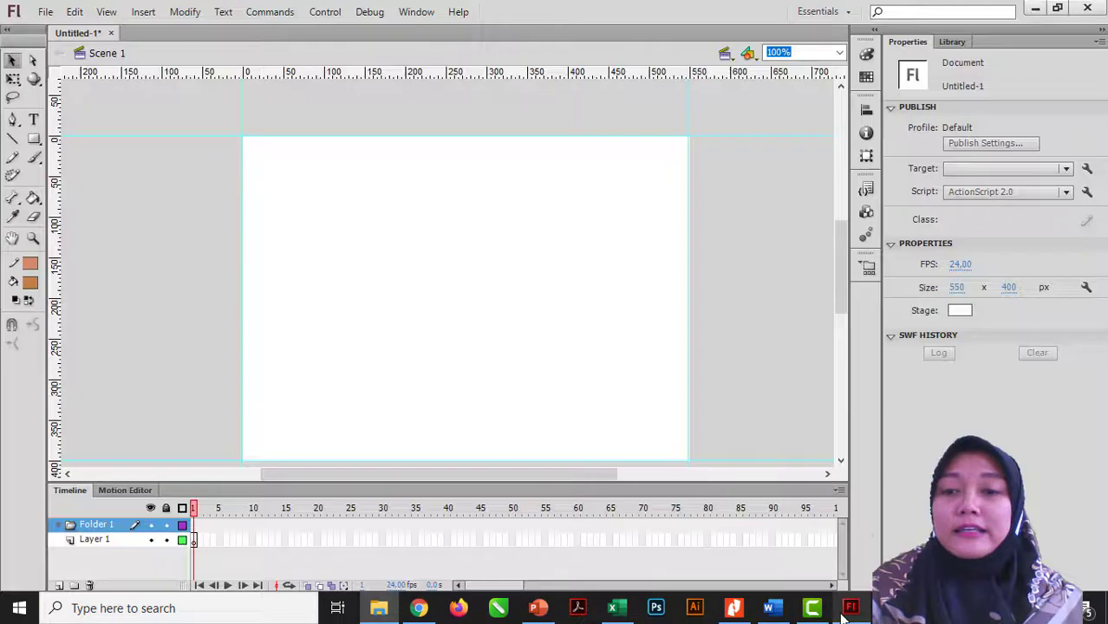
Import the AVATAR image from the Pictures folder onto the stage in the first keyframe of Layer 1
click(44, 12)
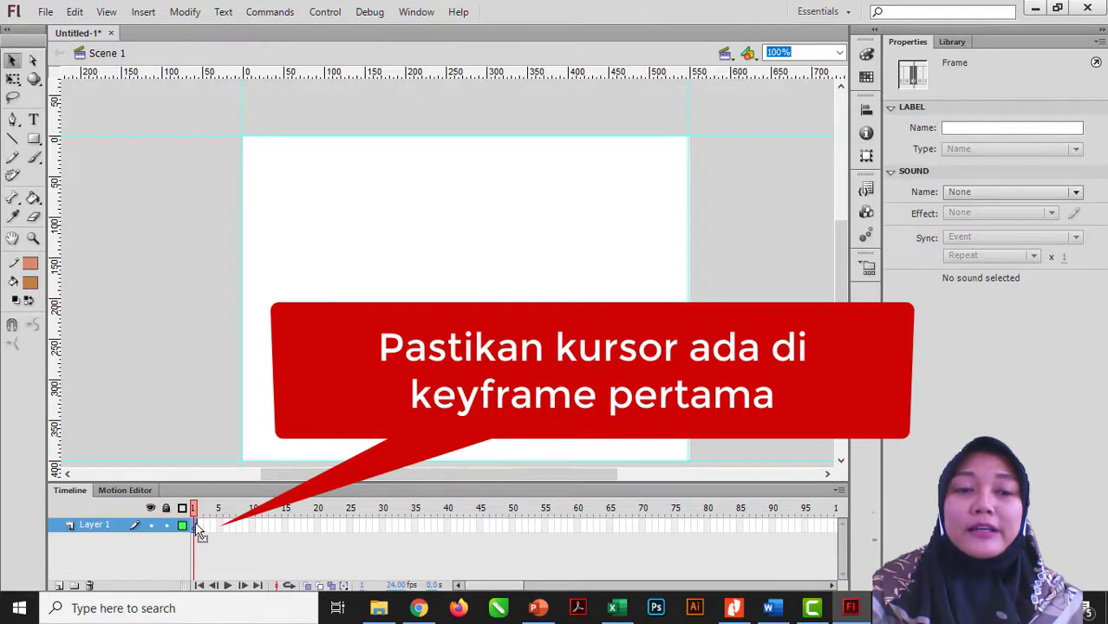
click(45, 11)
mouse_move(87, 256)
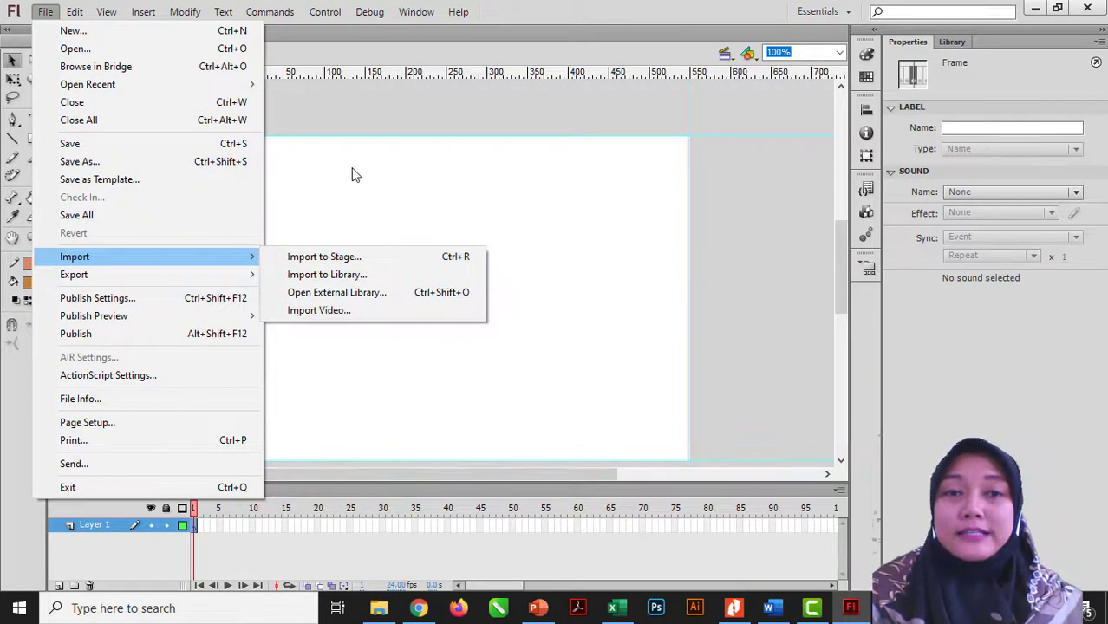
click(347, 259)
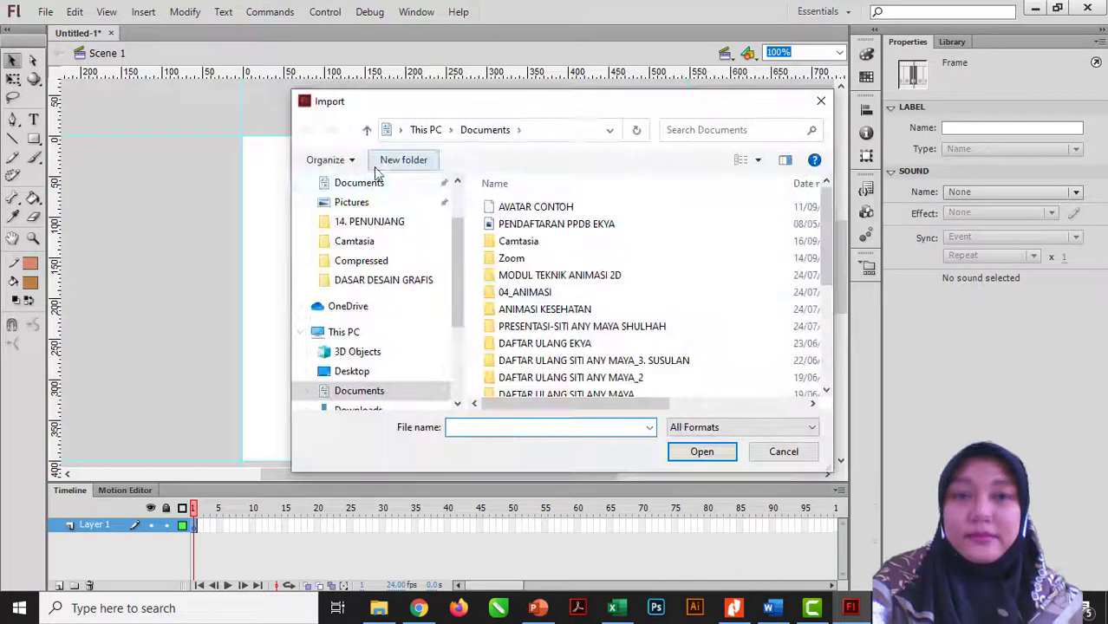
click(362, 203)
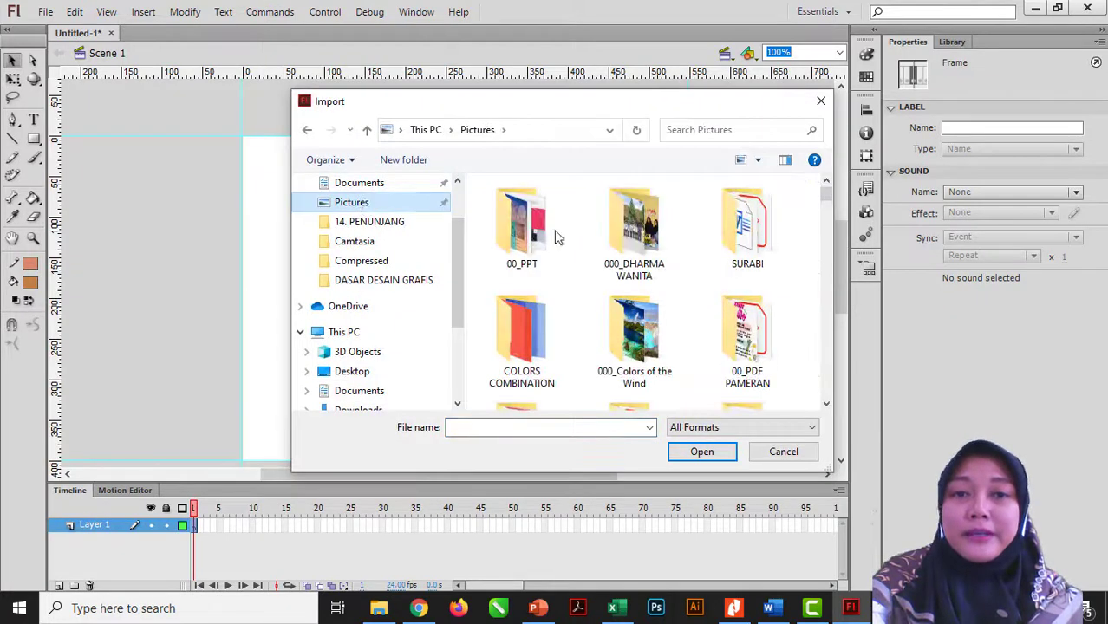
scroll(733, 286, down, 5)
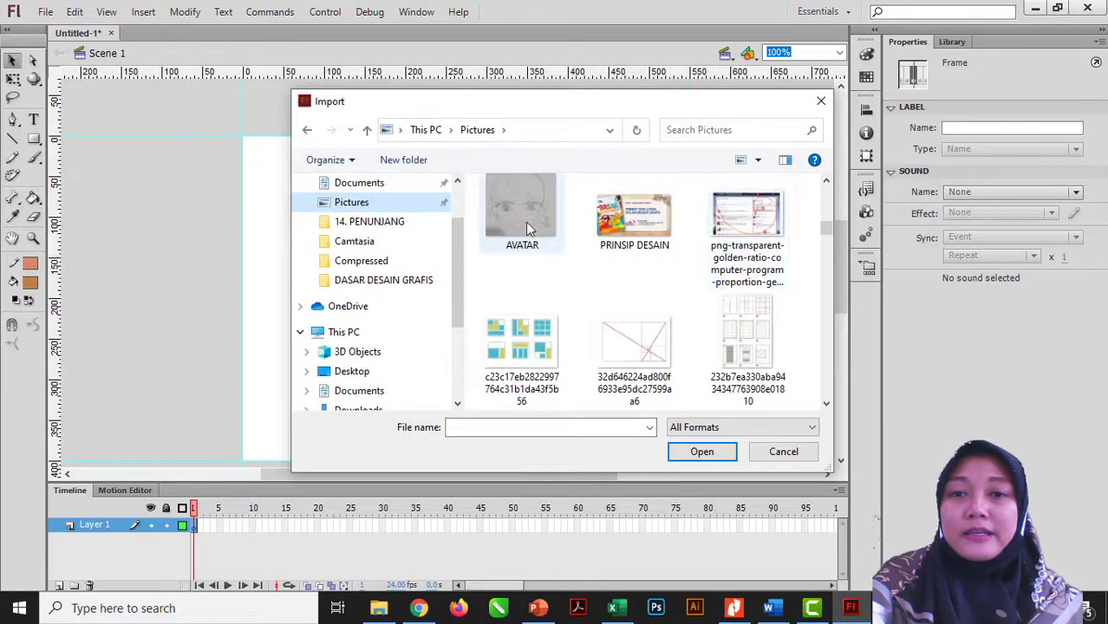
click(531, 215)
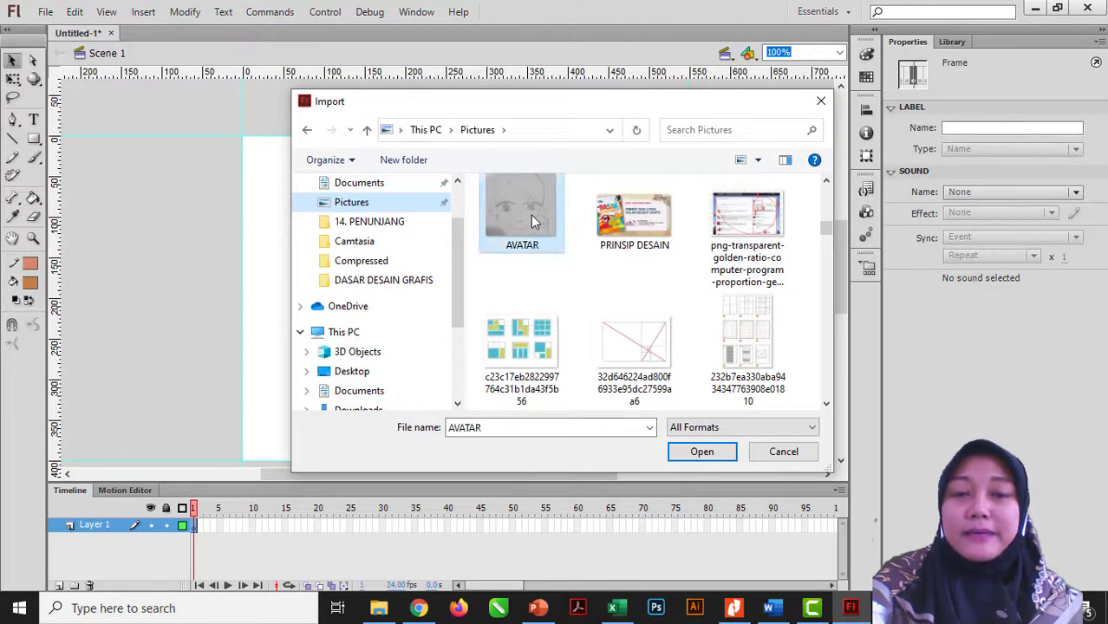
click(702, 453)
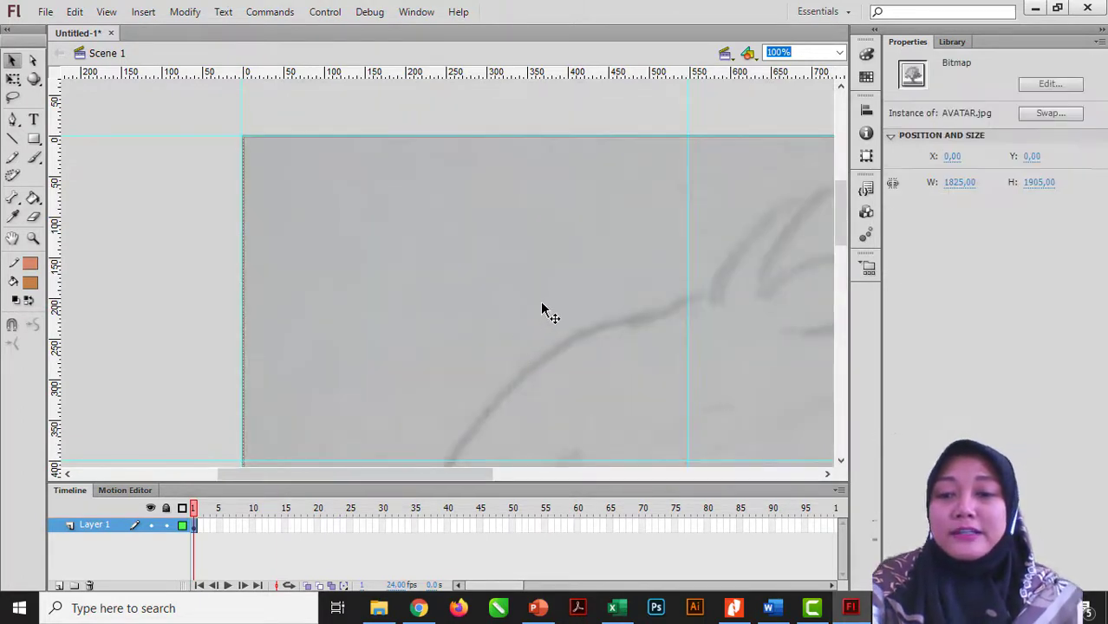
Shrink the imported sketch with Free Transform to about 401 x 418 px and move it onto the stage
key(ctrl+minus)
key(ctrl+minus)
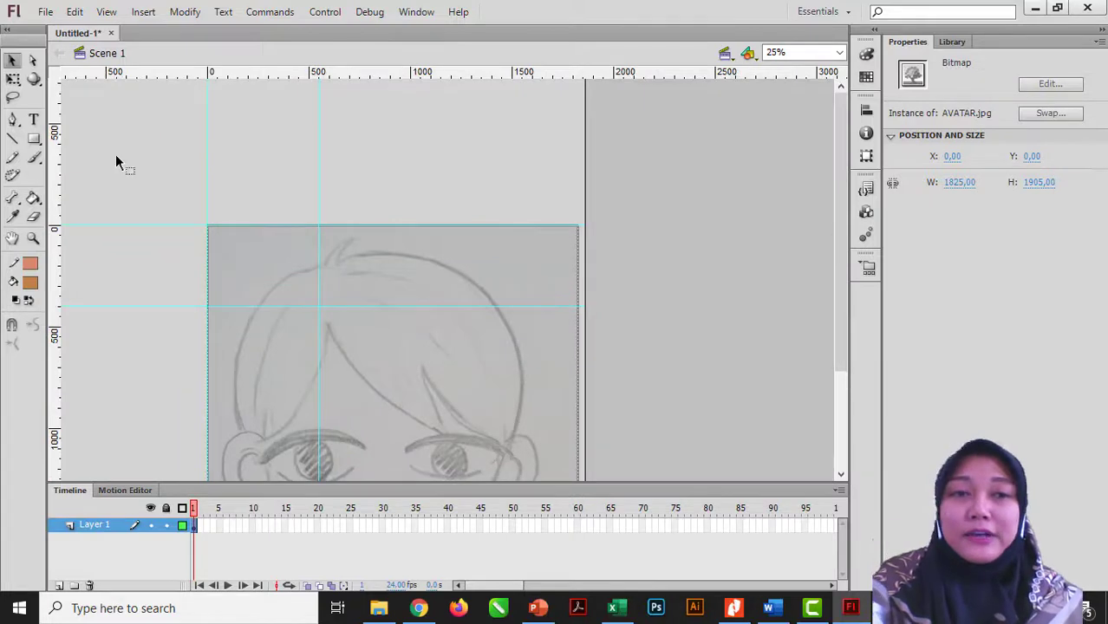
click(13, 80)
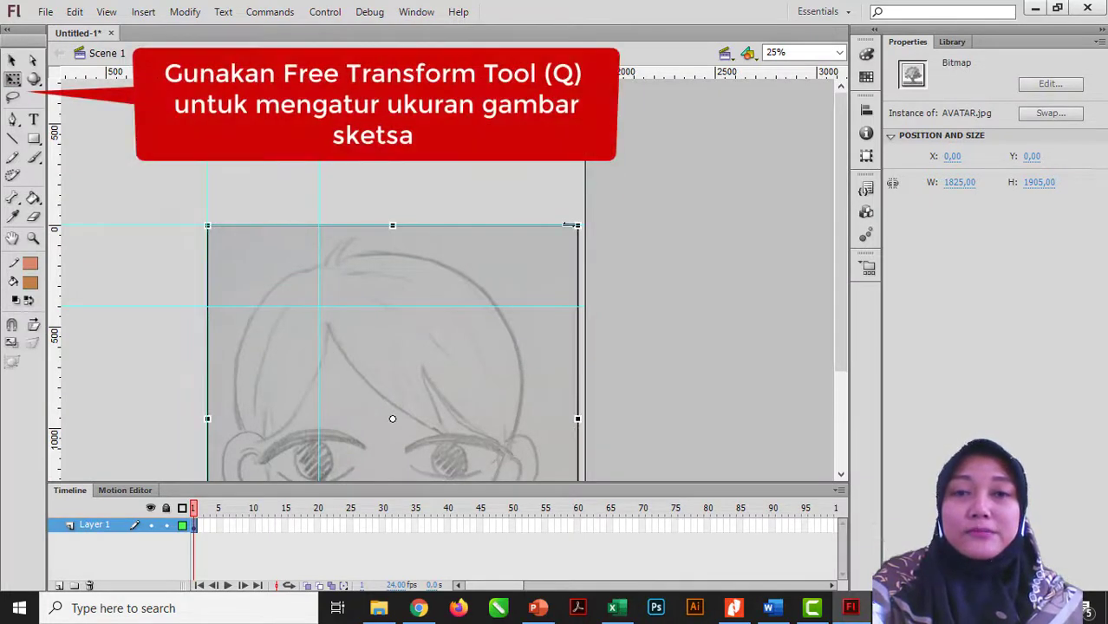
drag(577, 225, 434, 378)
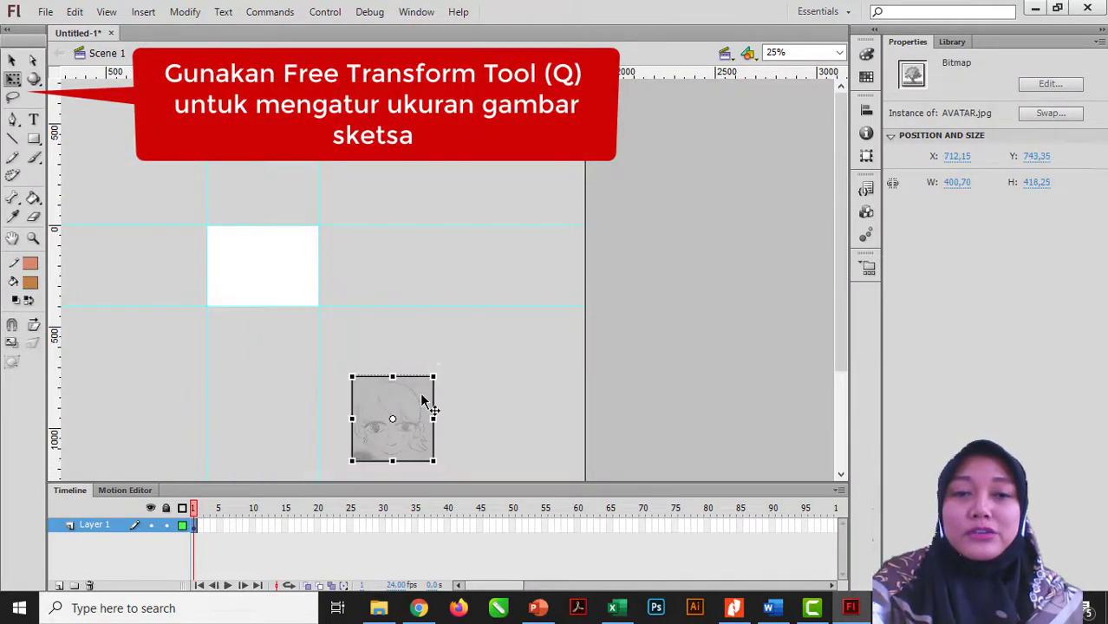
drag(295, 272, 293, 268)
key(z)
drag(180, 203, 379, 364)
drag(213, 130, 589, 422)
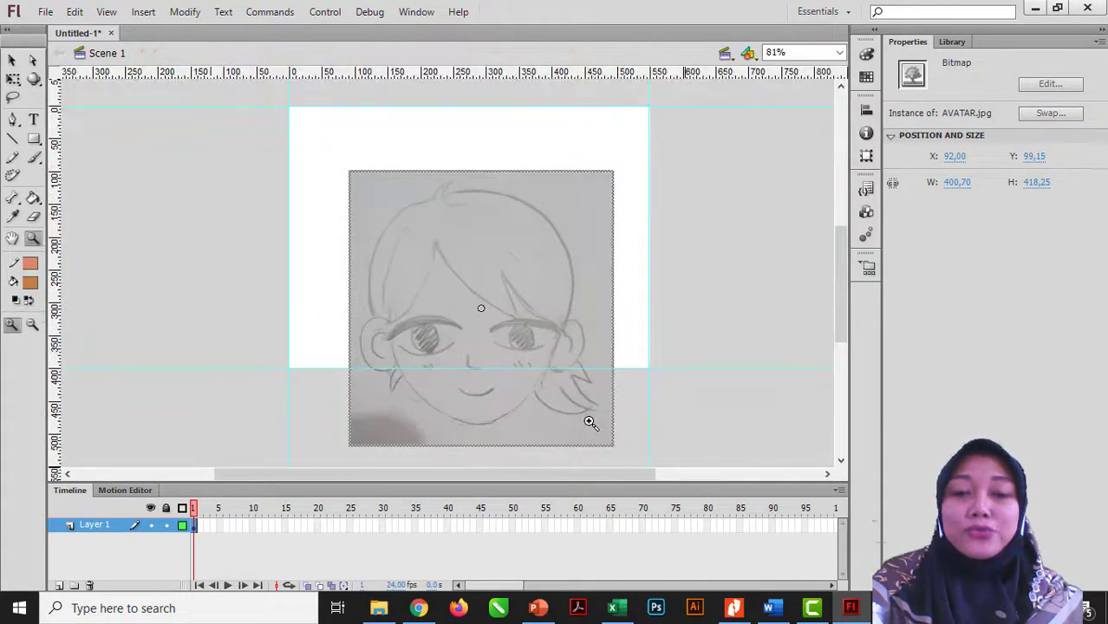
Scale the sketch to about 342 x 357 px and position it inside the stage at about X 100, Y 25
key(v)
drag(534, 318, 525, 264)
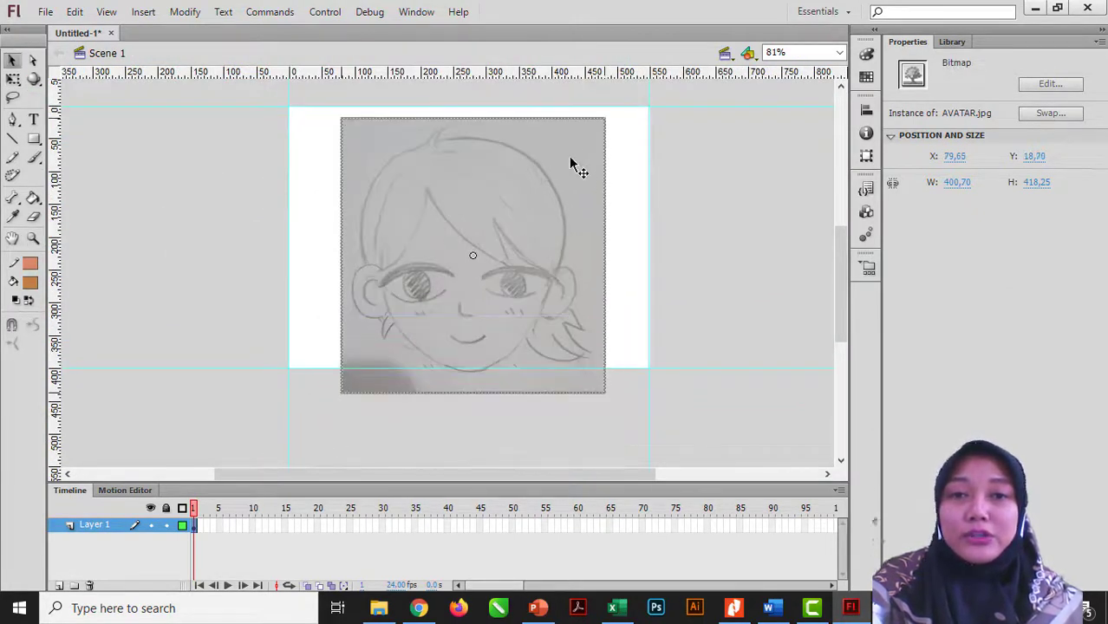
key(q)
drag(605, 118, 573, 147)
drag(541, 198, 553, 183)
drag(570, 145, 579, 130)
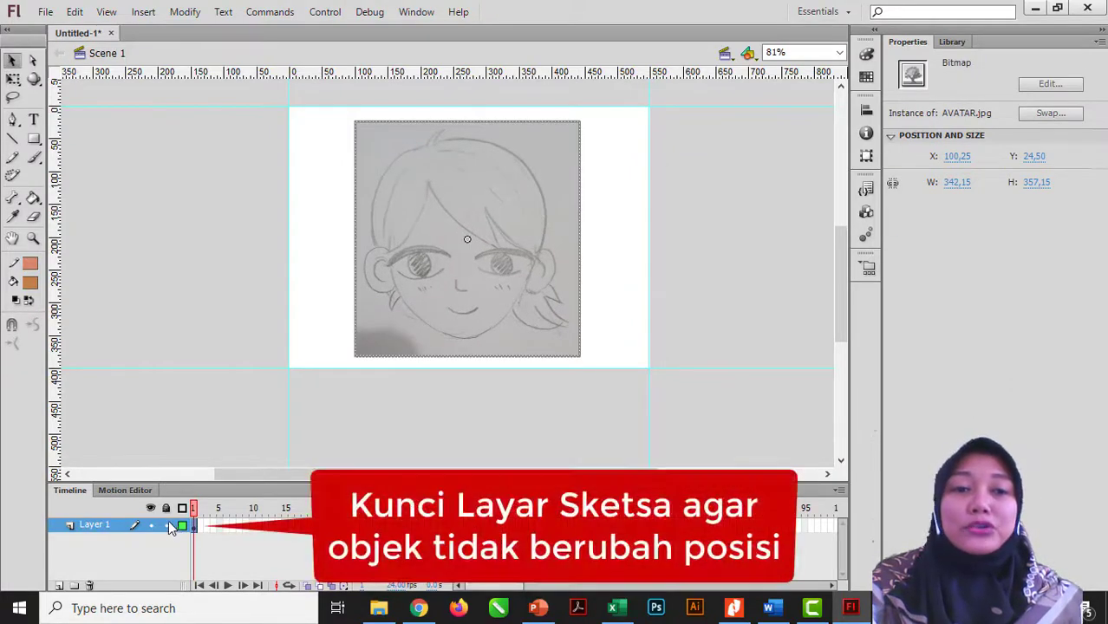
Rename Layer 1 as sketsa, lock it, and add a new layer above it
double_click(97, 526)
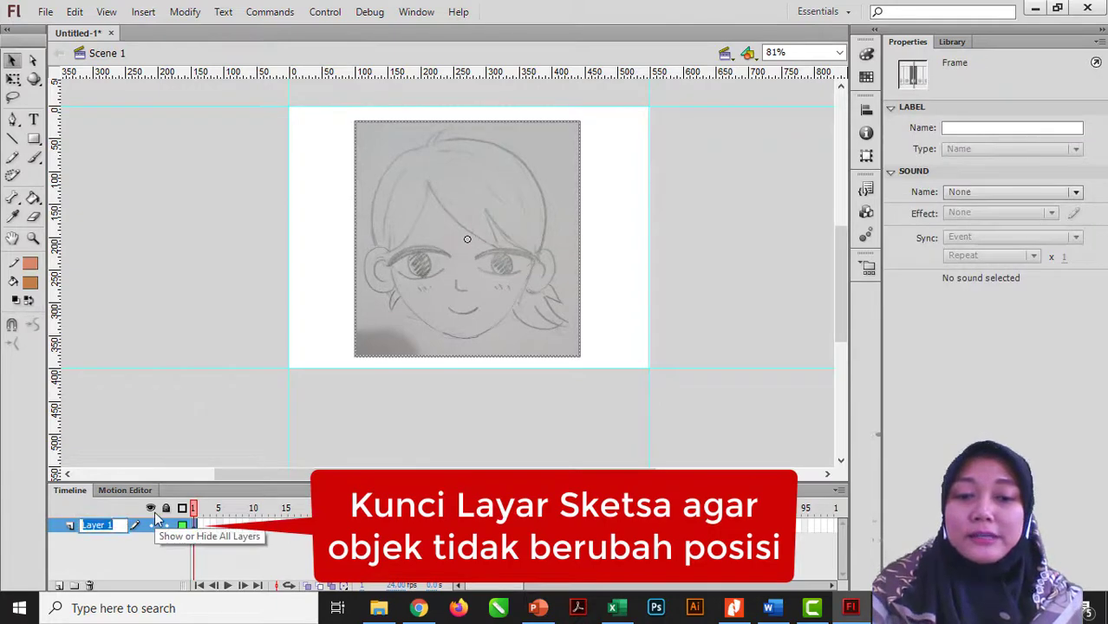
text(ske)
text(sa)
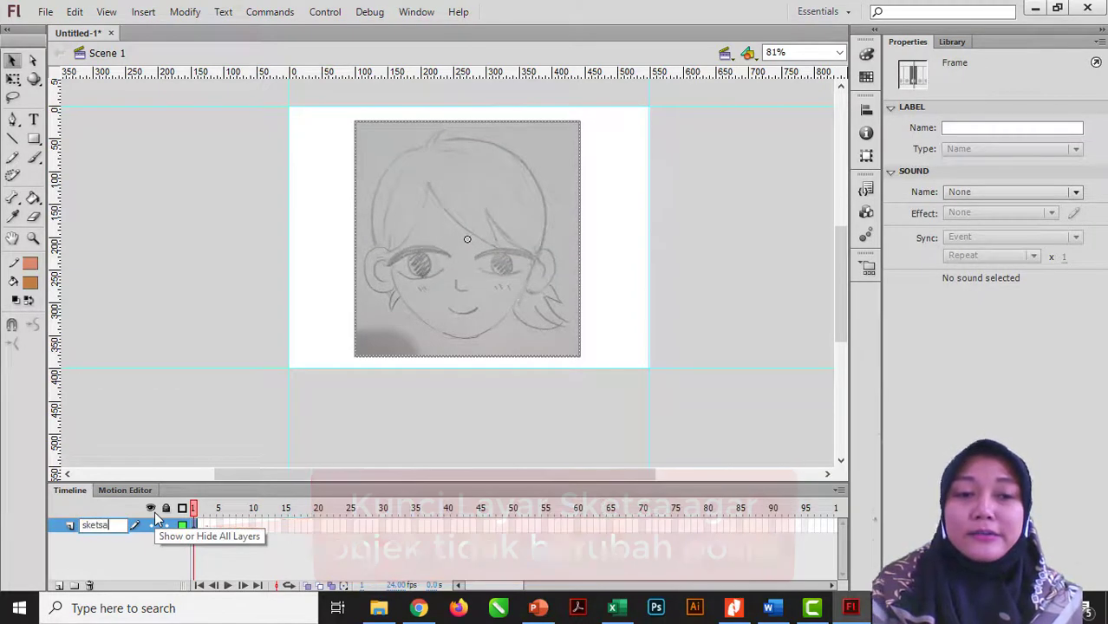
key(Return)
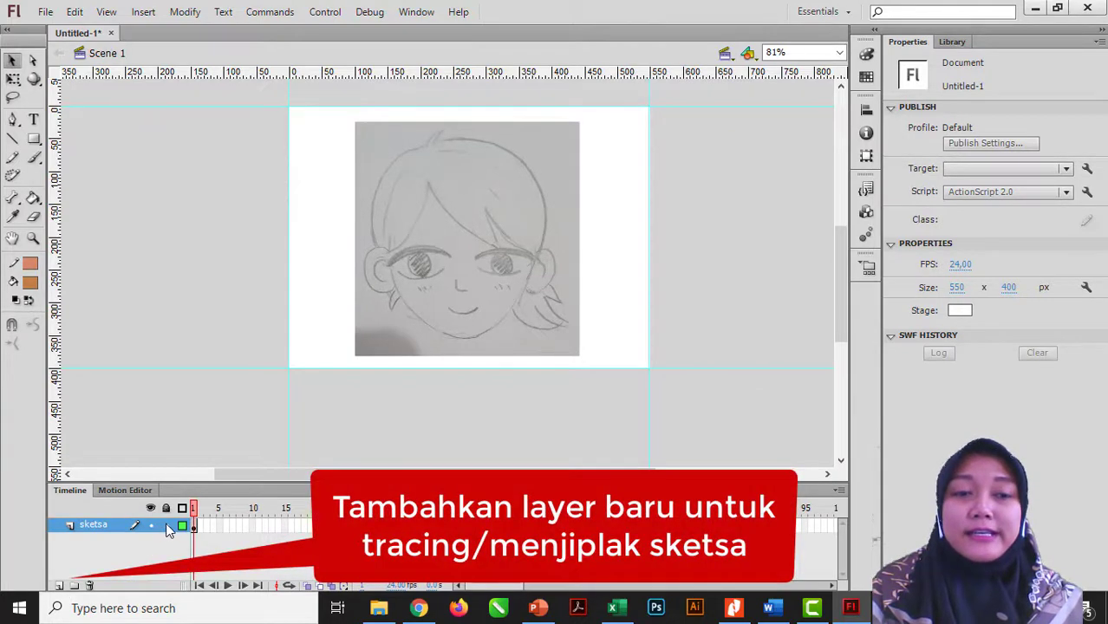
click(58, 587)
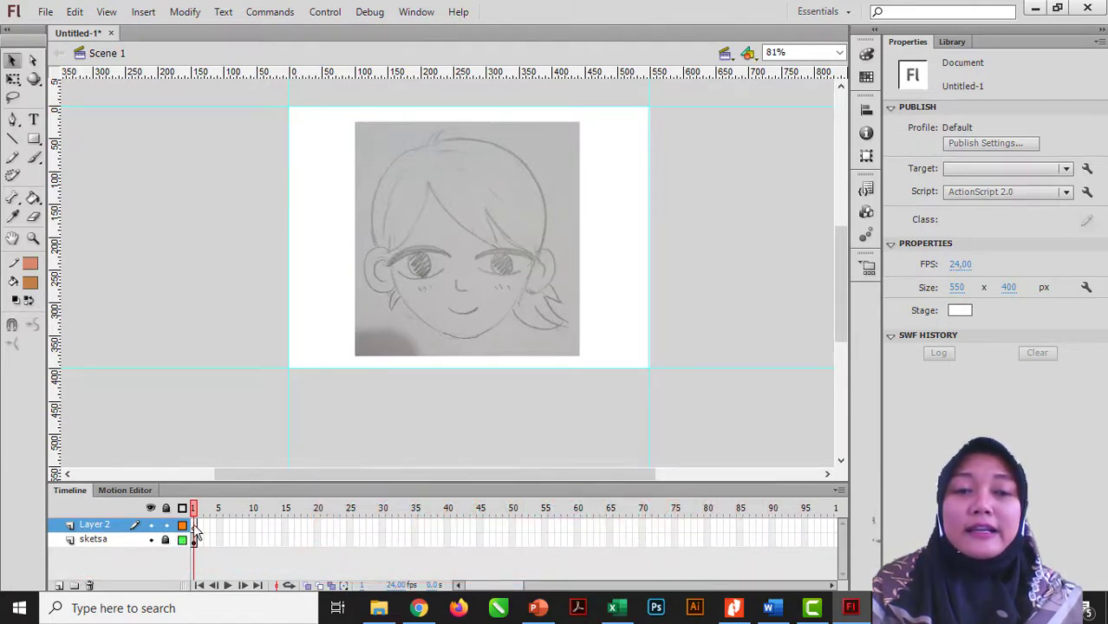
Select the first keyframe of Layer 2 and collapse the timeline to enlarge the drawing area around the sketch
click(194, 526)
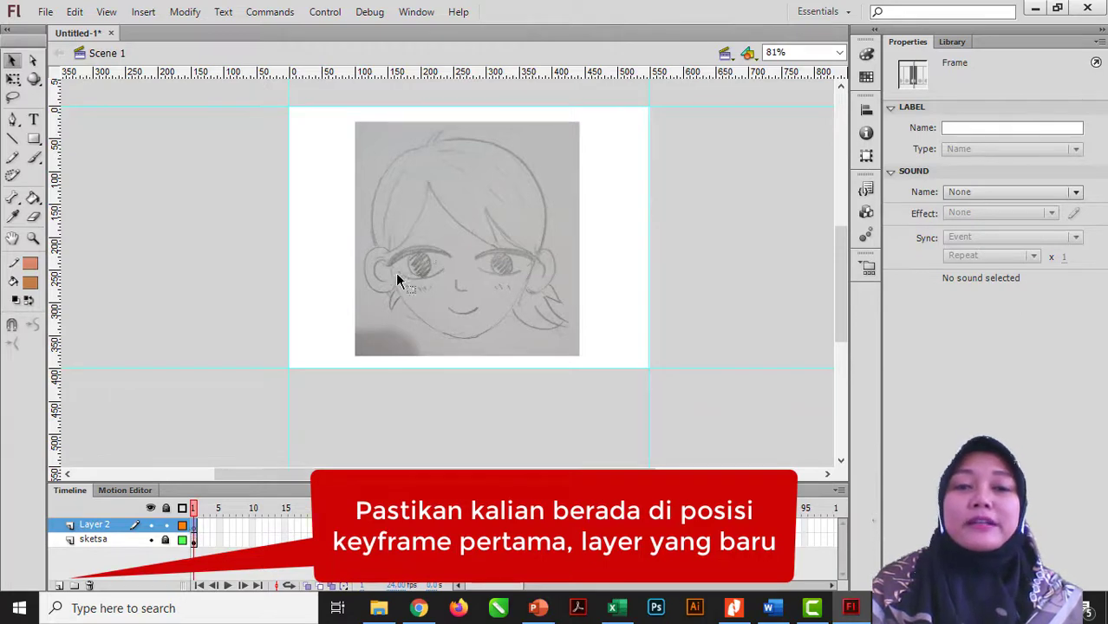
click(423, 299)
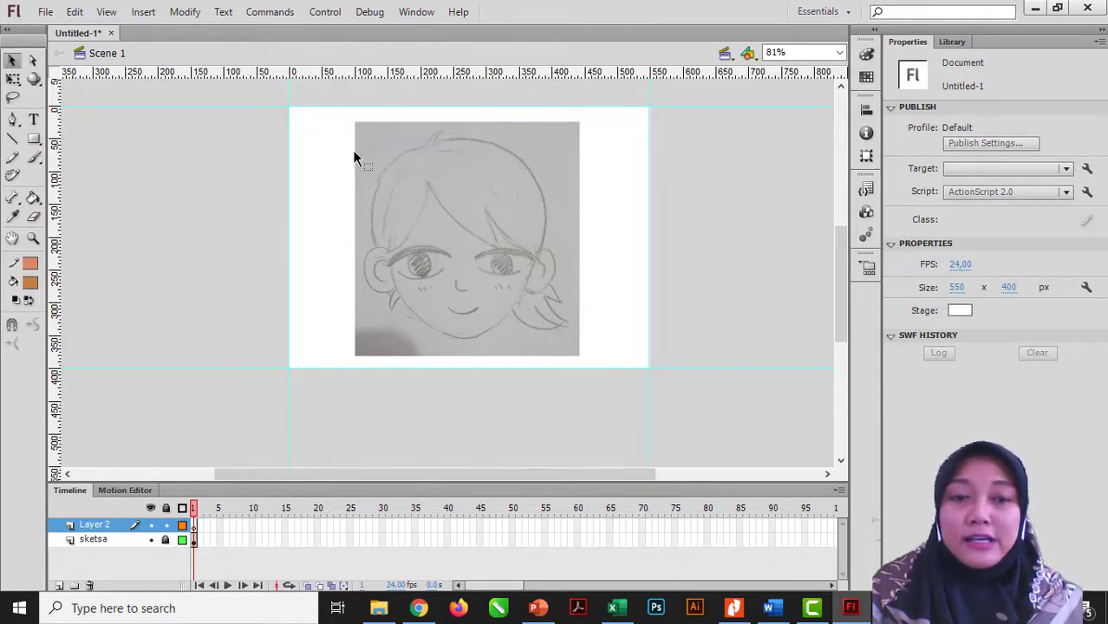
key(z)
drag(275, 102, 656, 378)
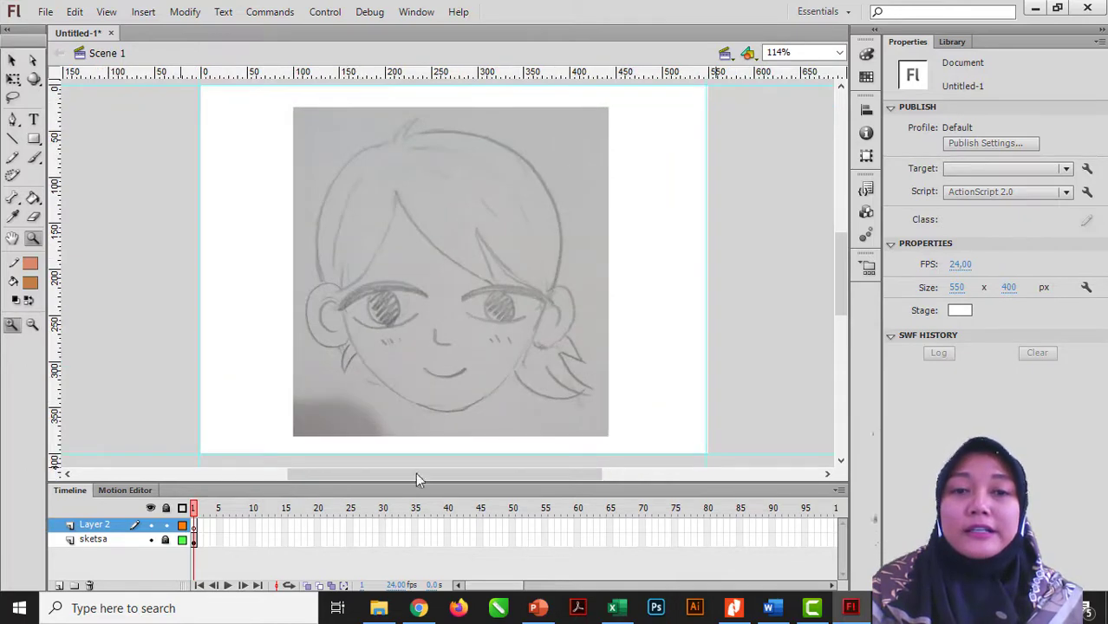
click(71, 491)
drag(631, 260, 607, 303)
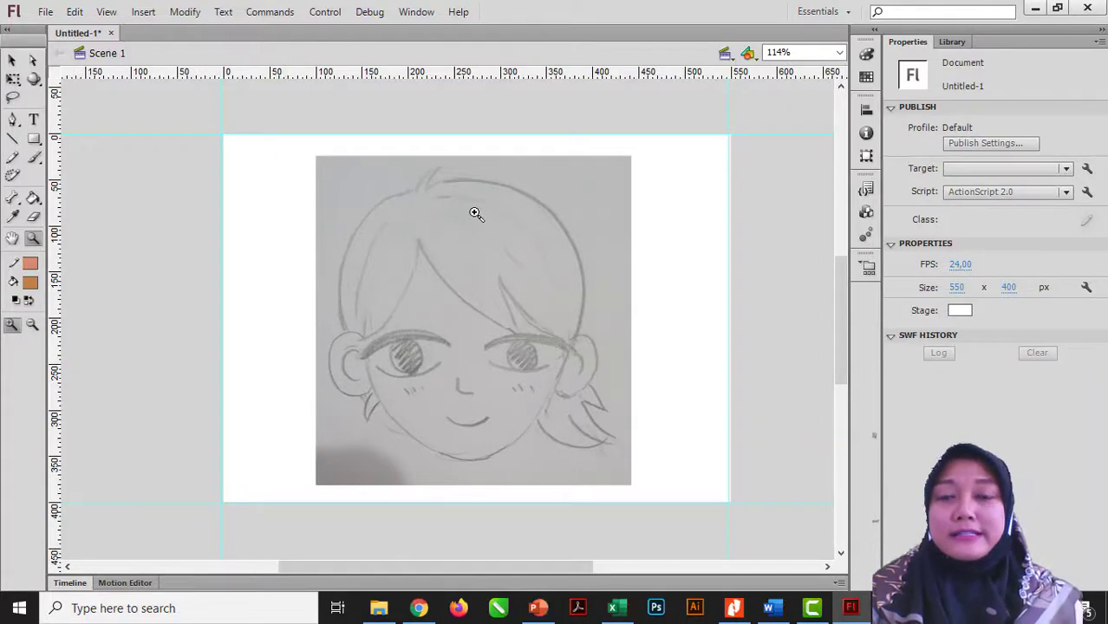
key(v)
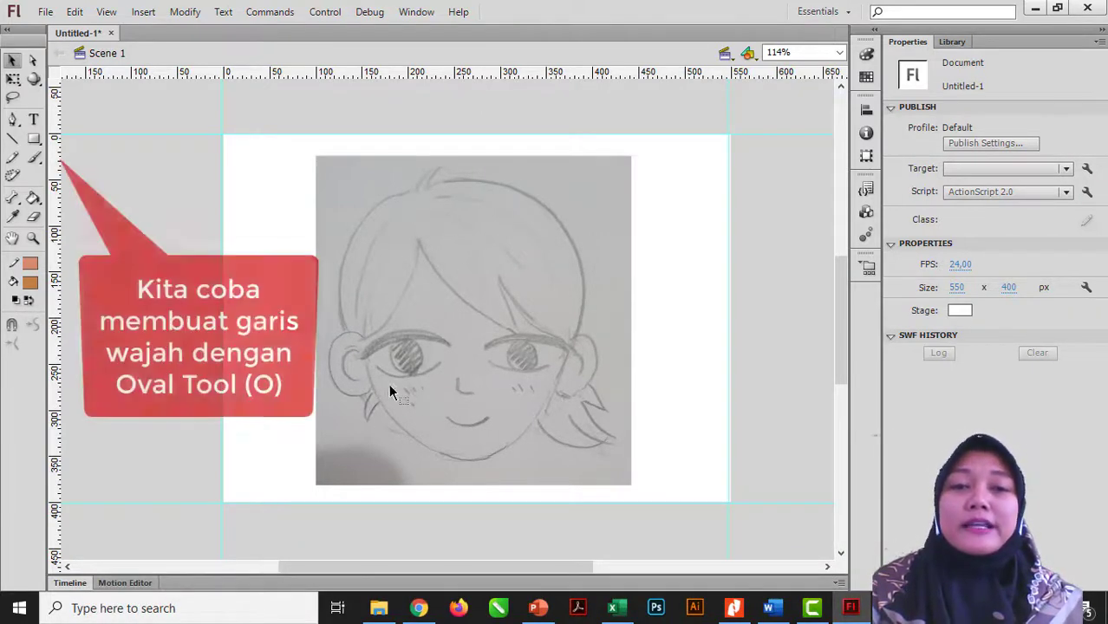
Choose the Oval tool and set its stroke colour to a dark orange, RGB 198, 119, 0
click(36, 138)
click(96, 161)
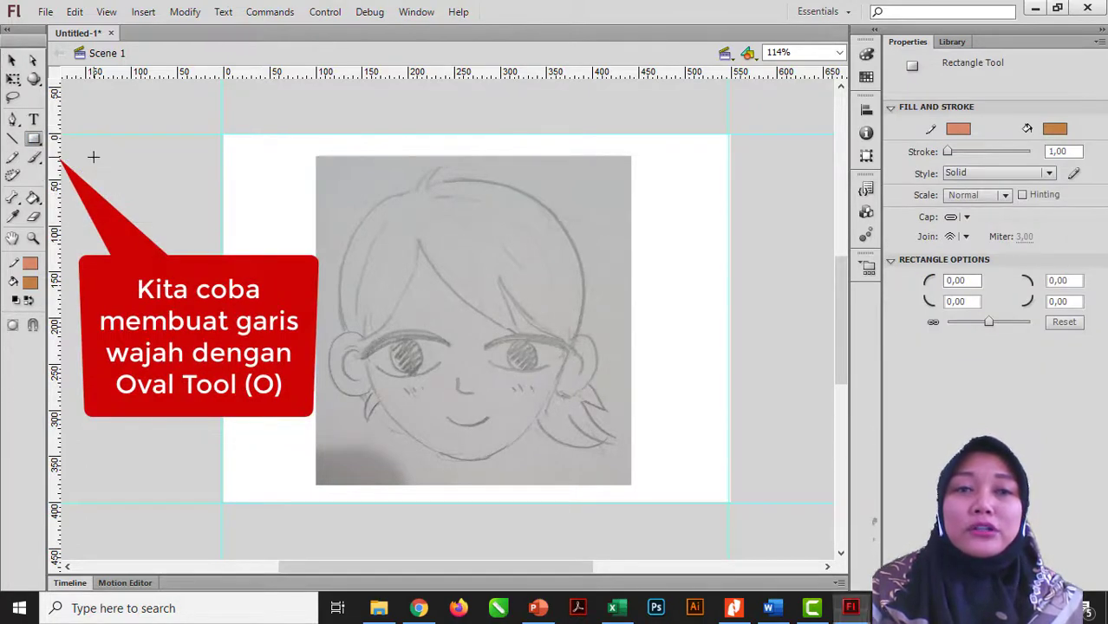
click(958, 129)
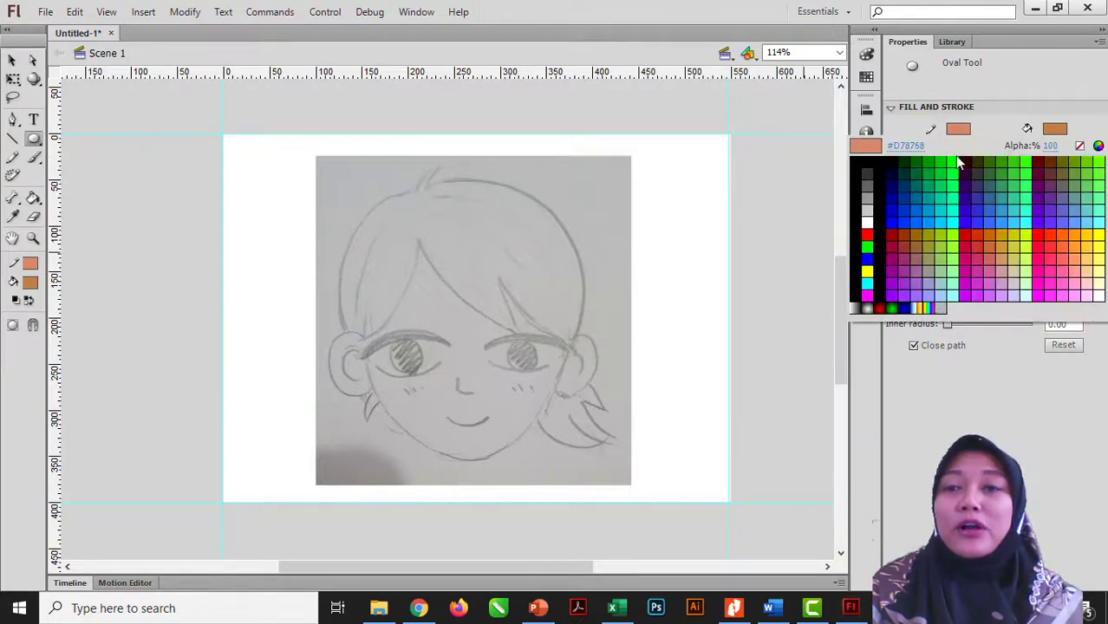
click(1077, 235)
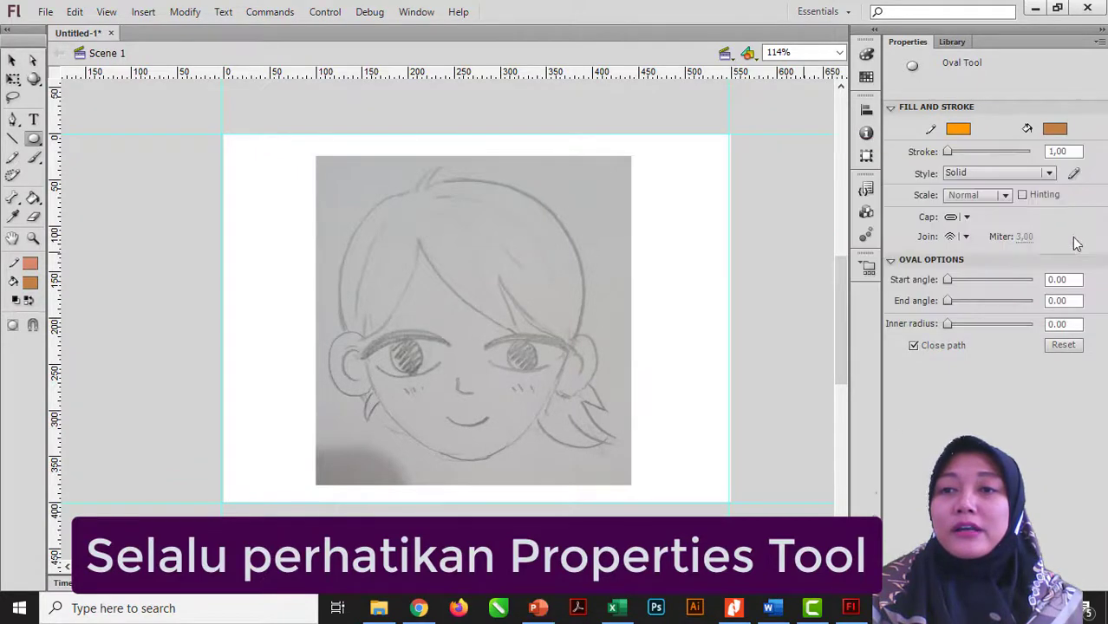
click(956, 131)
click(1098, 149)
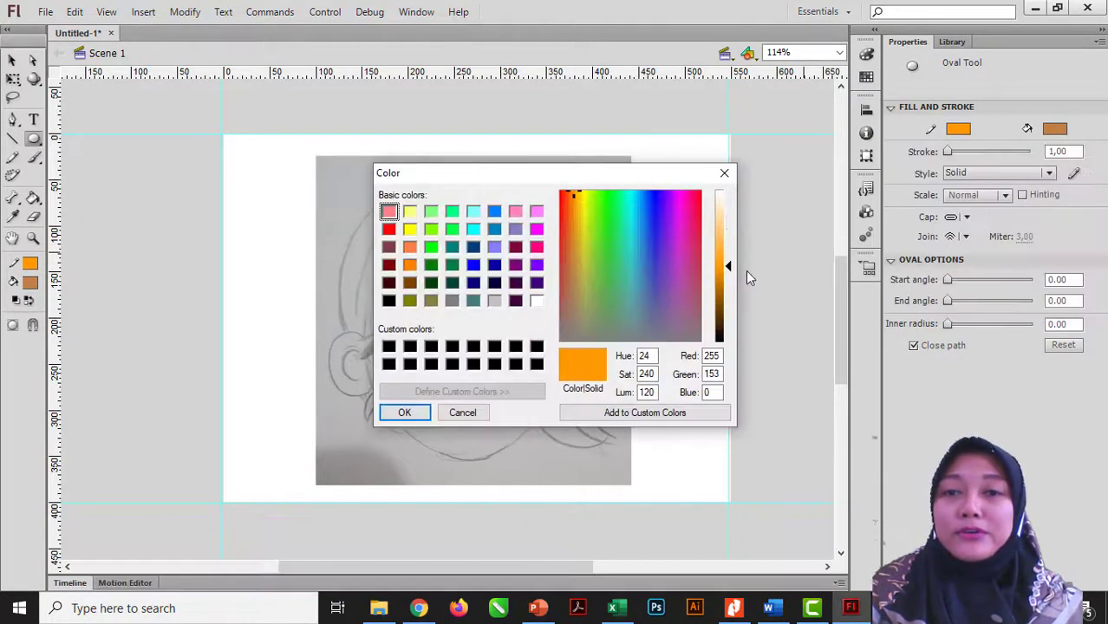
drag(733, 269, 729, 289)
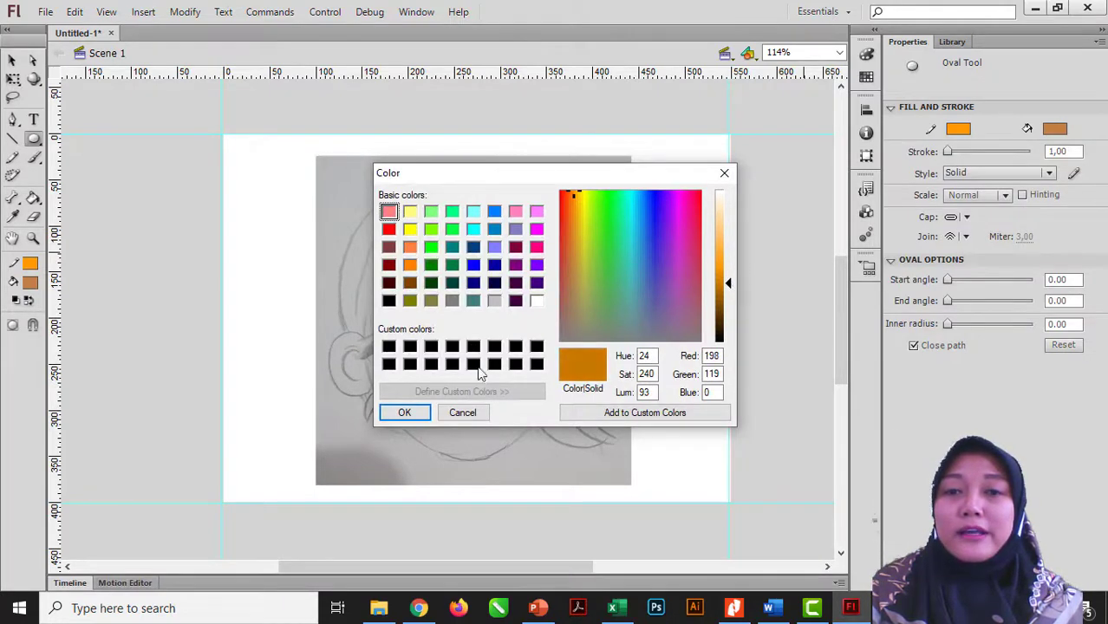
click(398, 413)
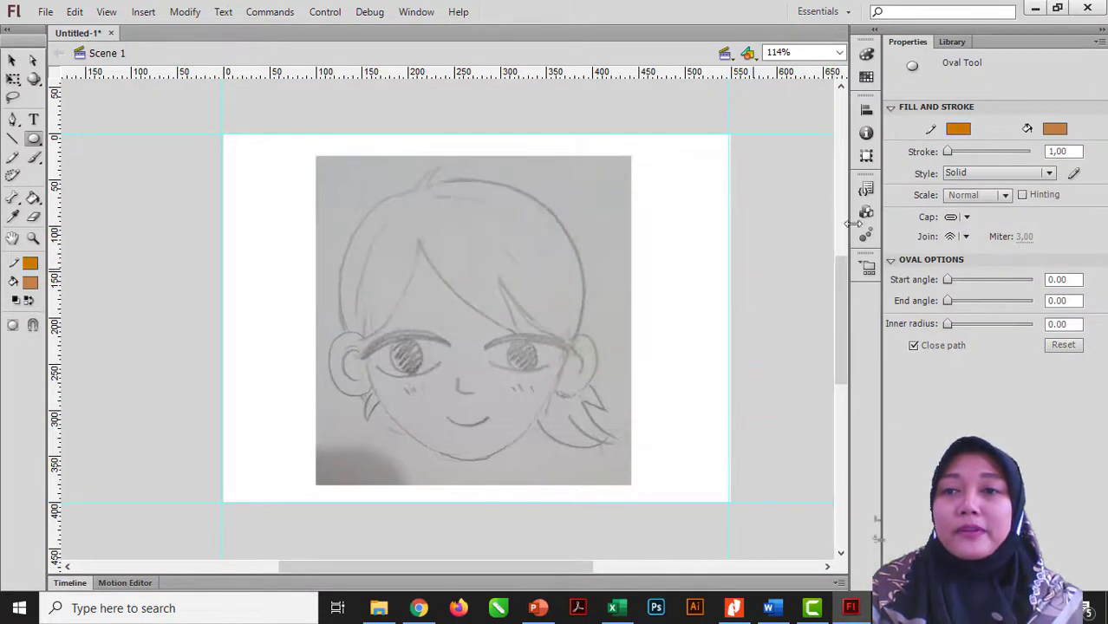
Draw an oval with no fill and Object Drawing off over the sketched face, from the top of the head to the chin
click(1055, 130)
click(1076, 144)
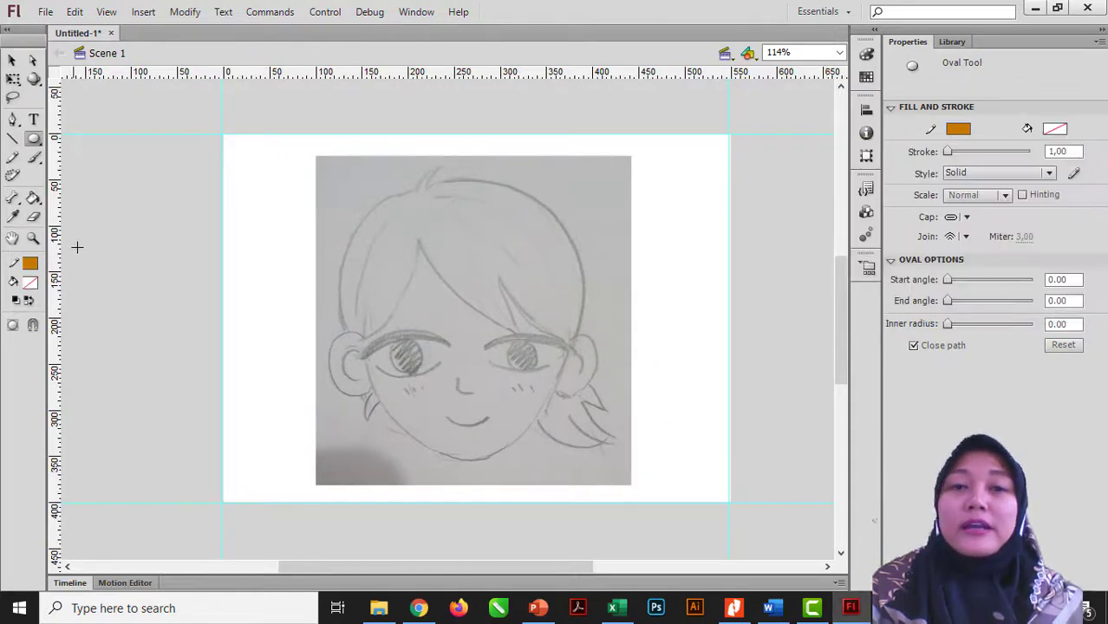
click(12, 326)
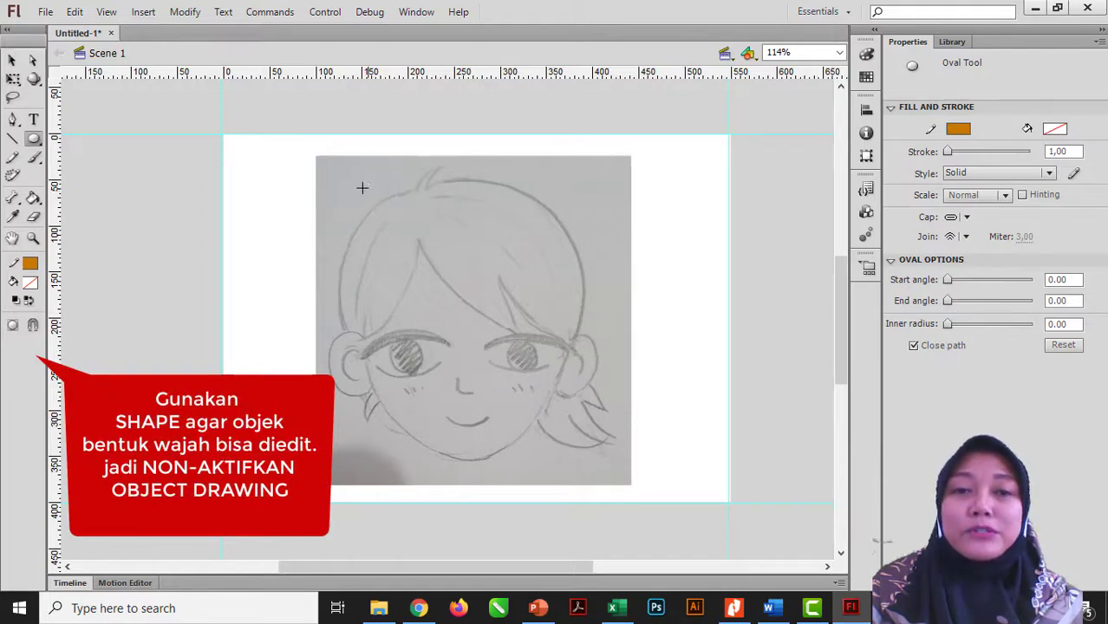
mouse_move(355, 178)
mouse_down()
mouse_move(497, 346)
mouse_move(565, 458)
mouse_up()
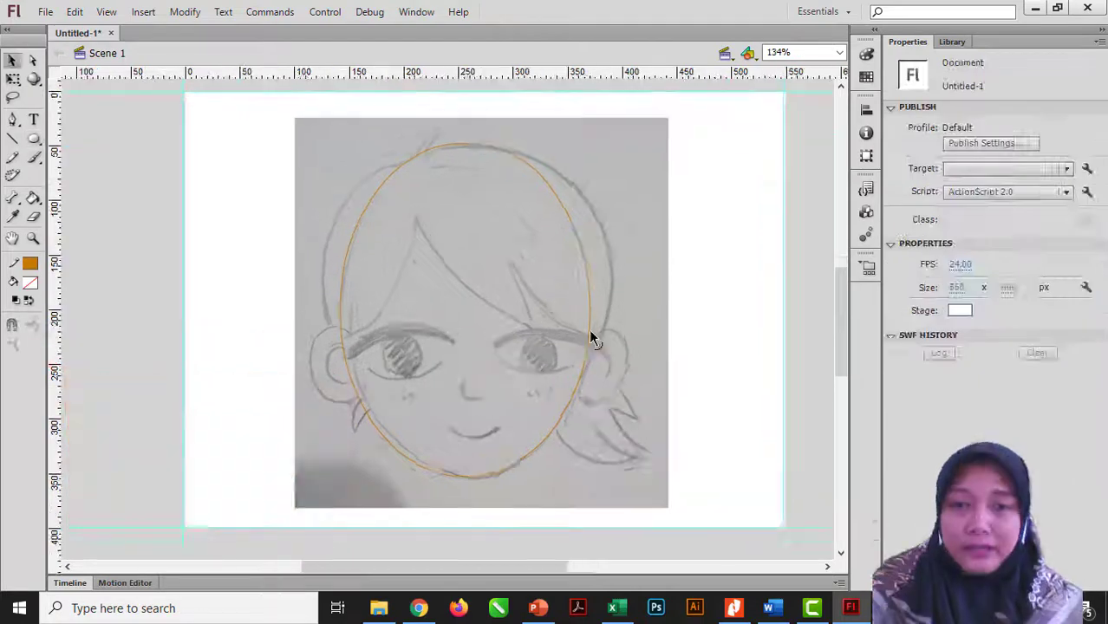
Reshape the oval to about 249 x 273 px by bowing both sides outward and lowering its top below the outer hair line
click(589, 328)
drag(590, 329, 597, 330)
click(340, 314)
drag(343, 315, 332, 315)
drag(589, 366, 603, 354)
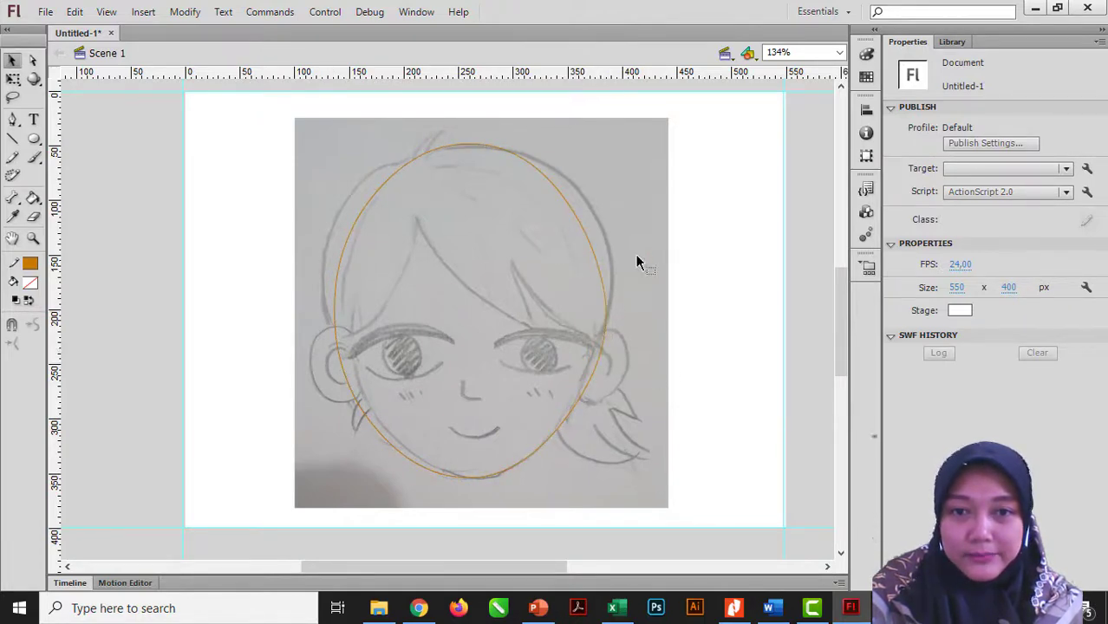
drag(476, 158, 475, 181)
Move the whole face outline to about X 138, Y 81 over the sketched jaw and group it
click(553, 210)
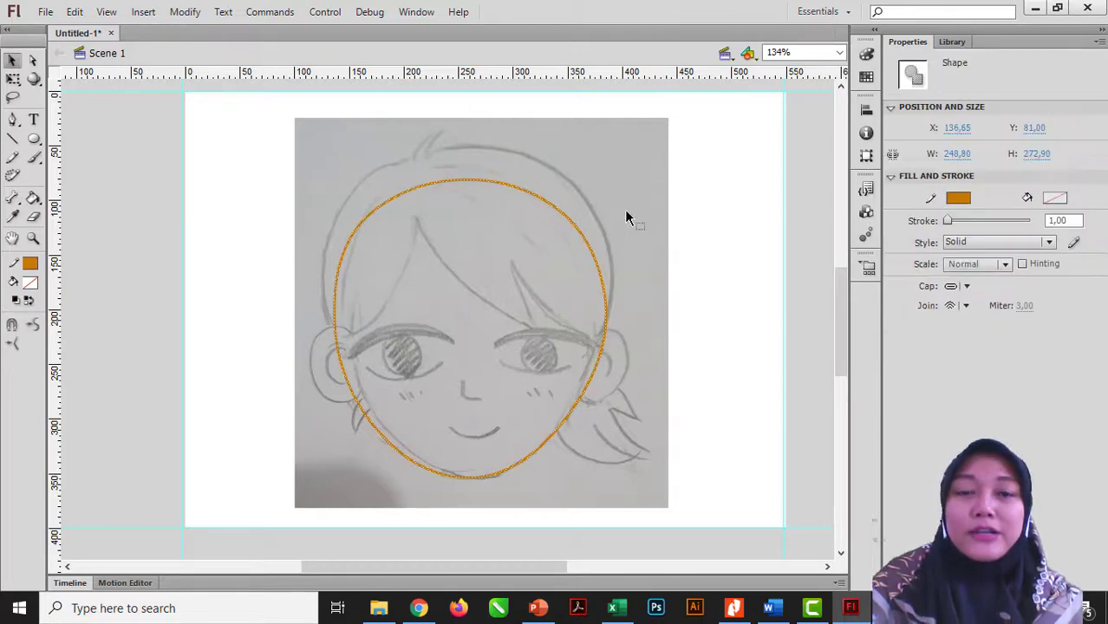
click(626, 217)
click(496, 477)
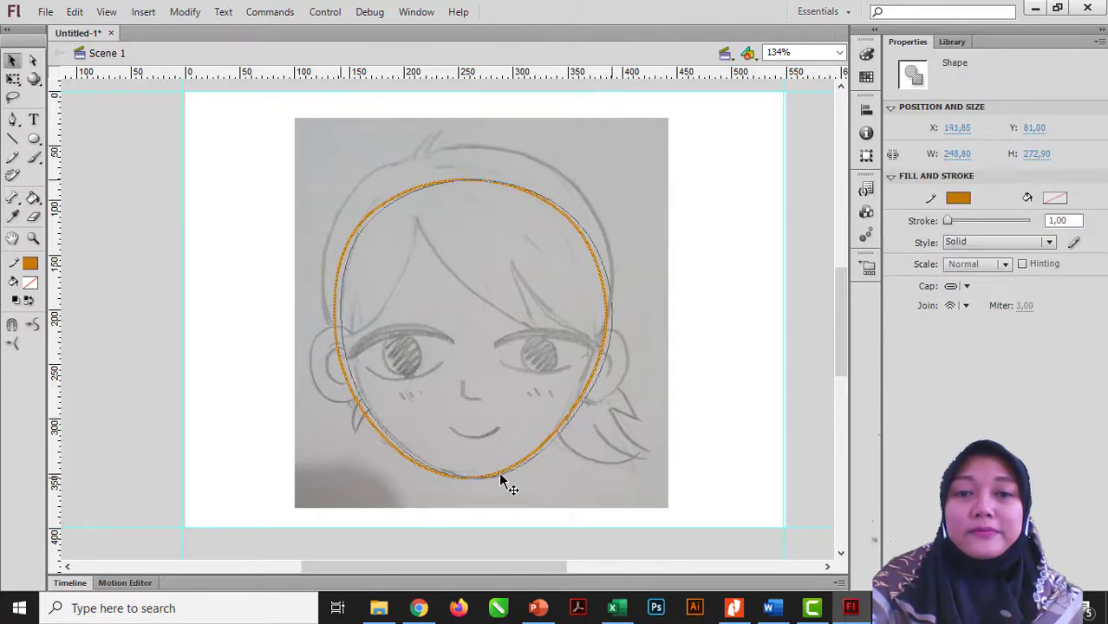
drag(499, 479, 497, 478)
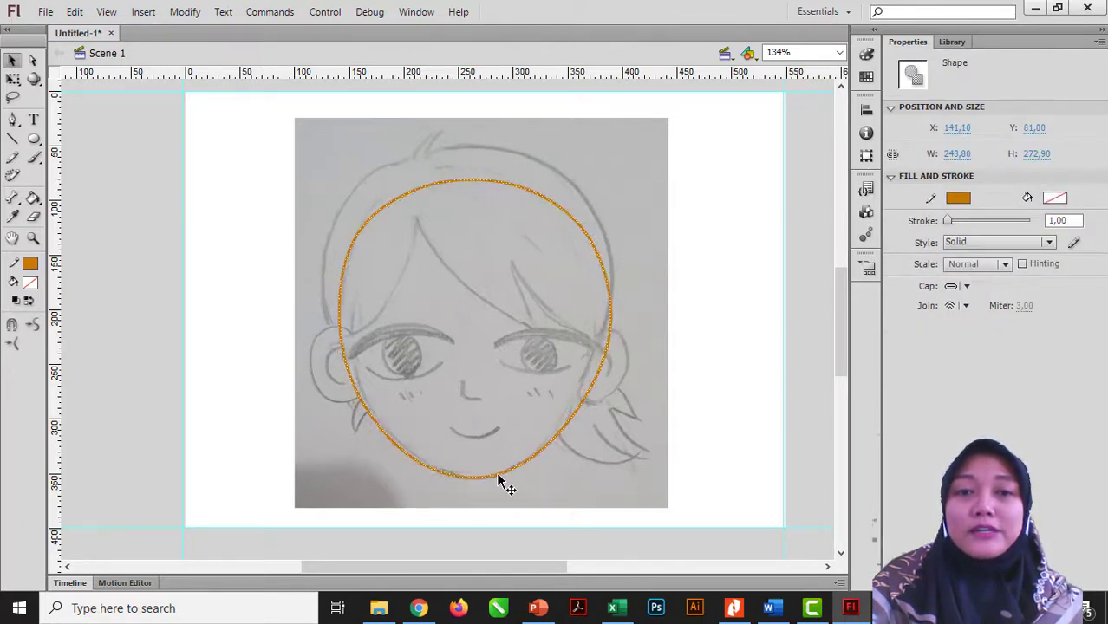
click(543, 451)
click(541, 449)
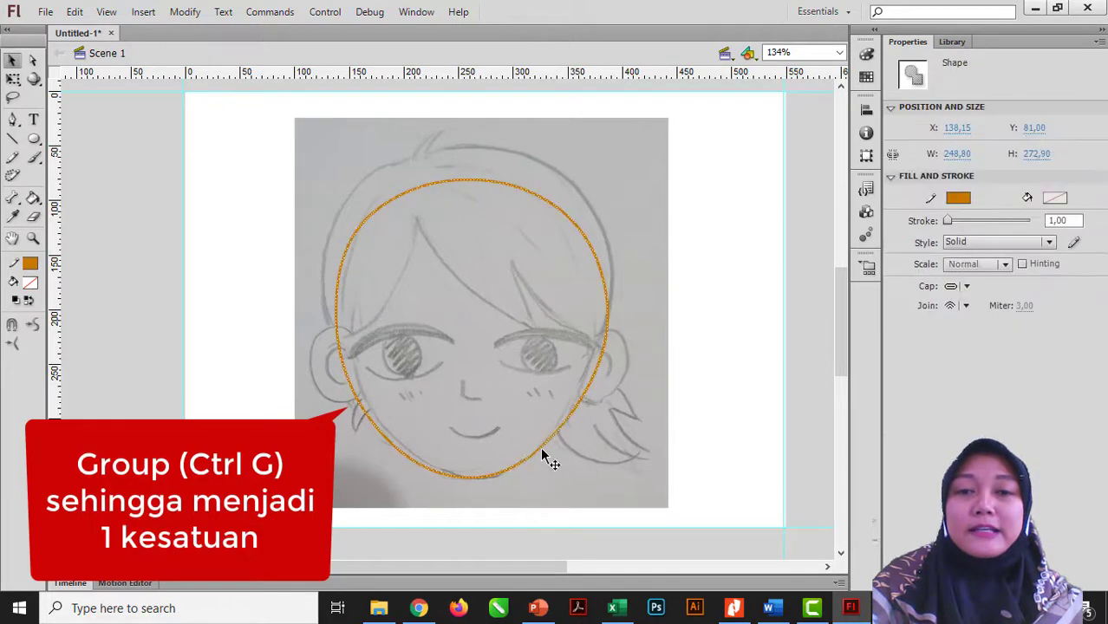
key(ctrl+g)
click(668, 454)
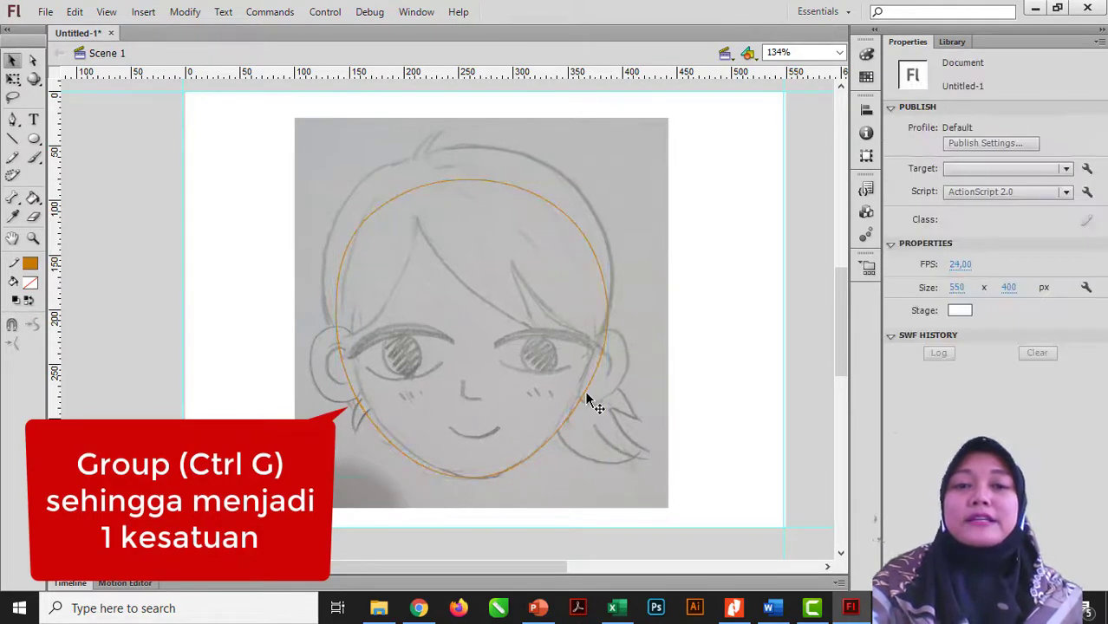
click(583, 393)
click(626, 389)
click(587, 389)
click(700, 403)
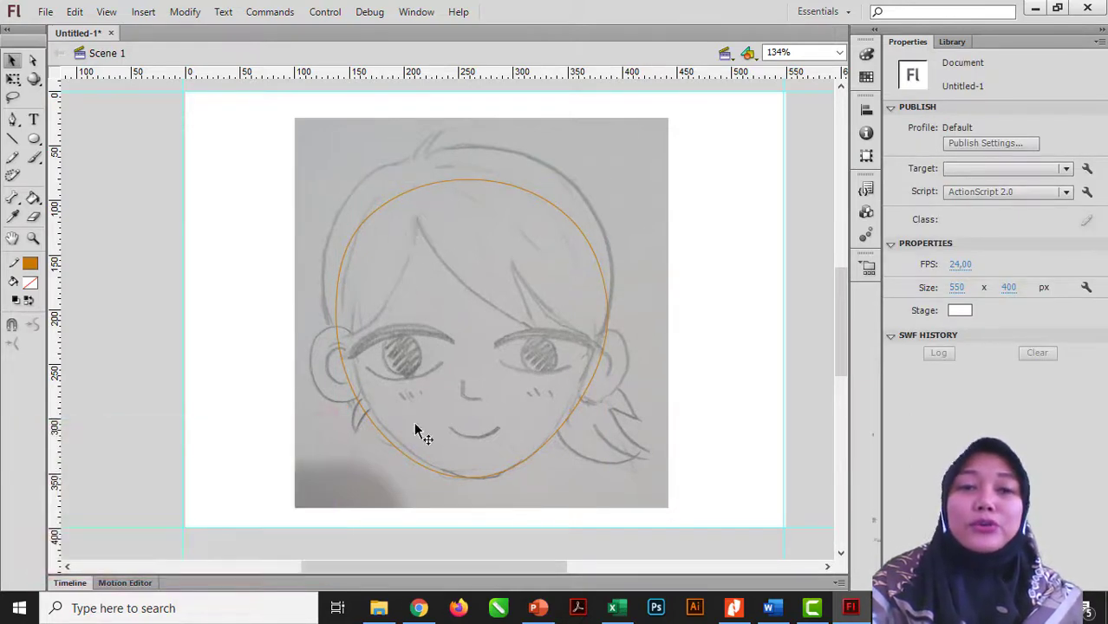
Choose the Pen tool and set its stroke colour to black for the hair
key(z)
drag(248, 102, 664, 386)
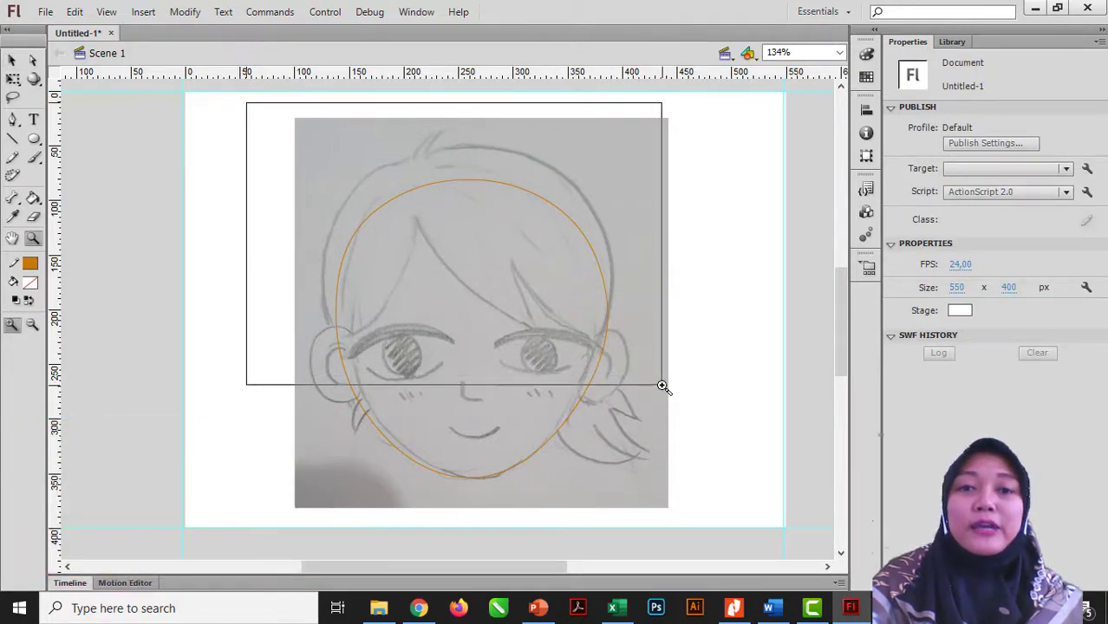
click(13, 121)
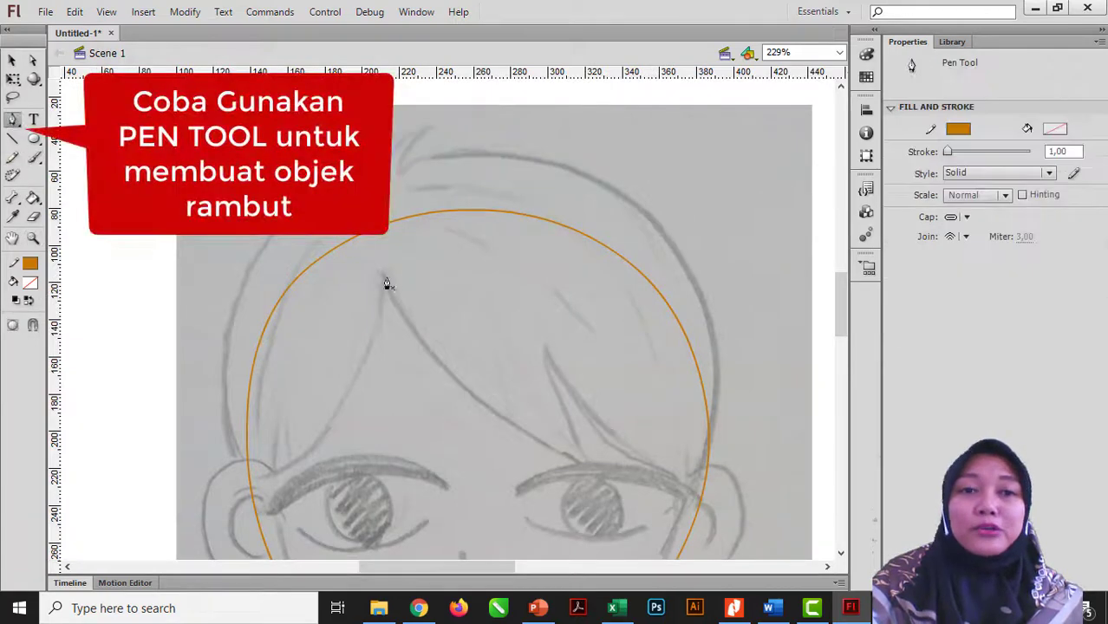
click(961, 132)
click(874, 158)
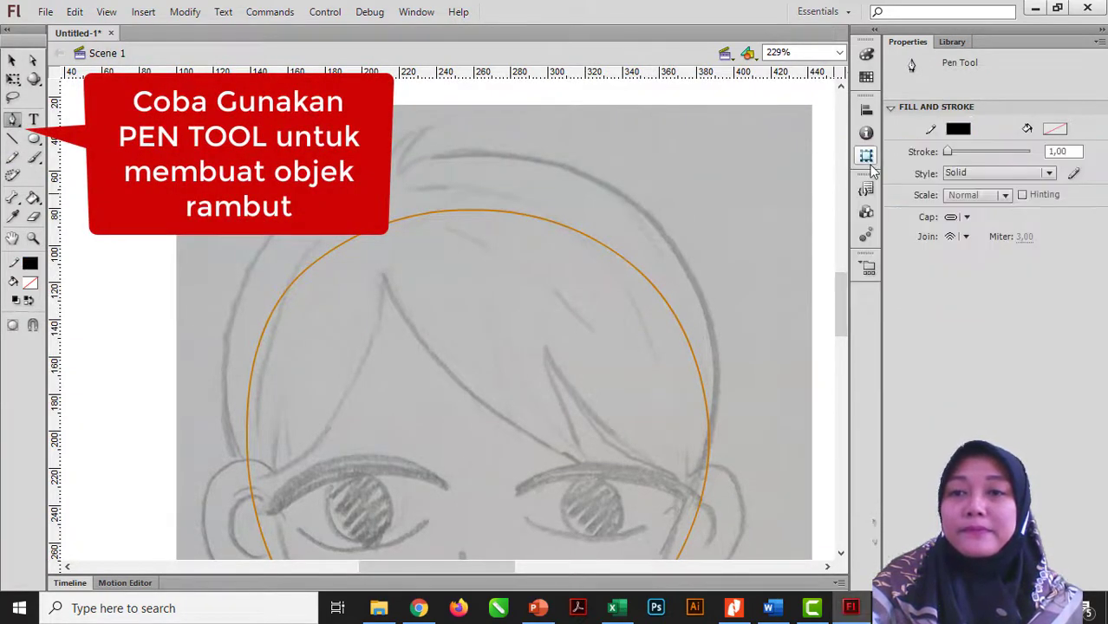
key(ctrl+minus)
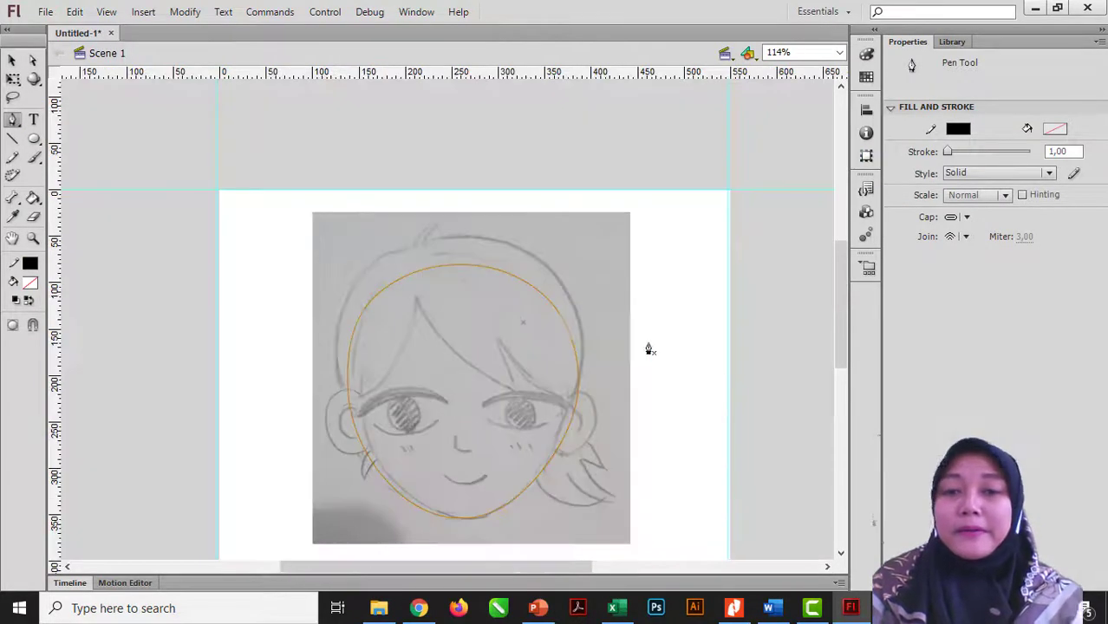
Trace the fringe with the Pen tool from the hair parting through its points above the right eye to the right ear
key(z)
drag(278, 200, 620, 428)
key(p)
click(373, 283)
drag(463, 408, 494, 433)
click(597, 490)
click(550, 365)
click(709, 539)
Continue the hair path up the right side of the head, around the crown tuft and down the upper left side
drag(719, 327, 680, 240)
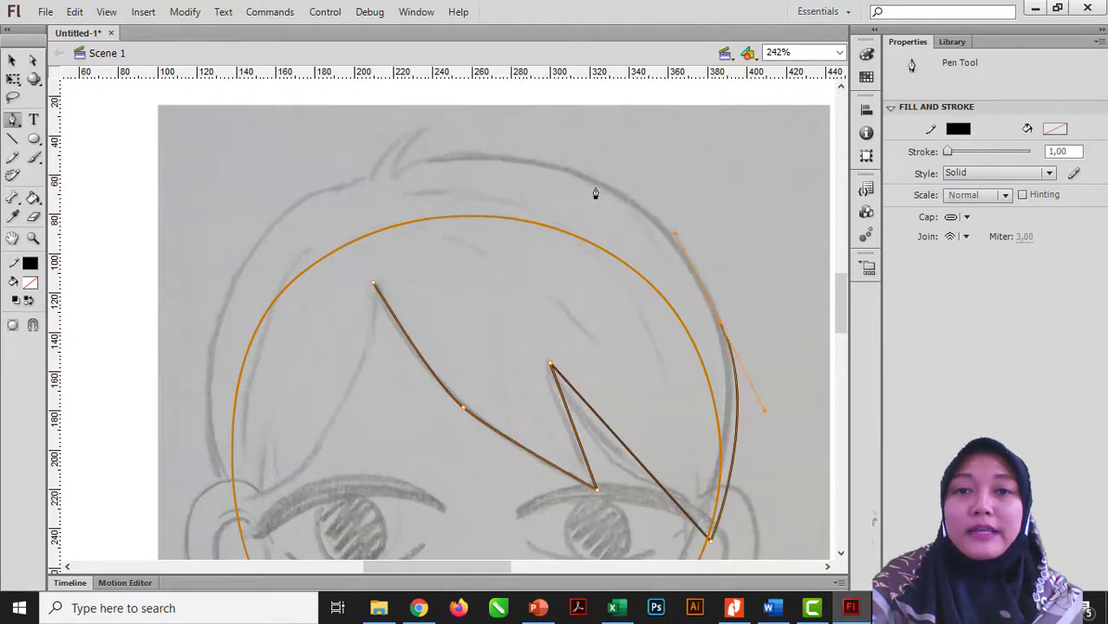
click(547, 170)
click(395, 176)
click(432, 134)
click(373, 175)
click(339, 177)
drag(222, 297, 200, 352)
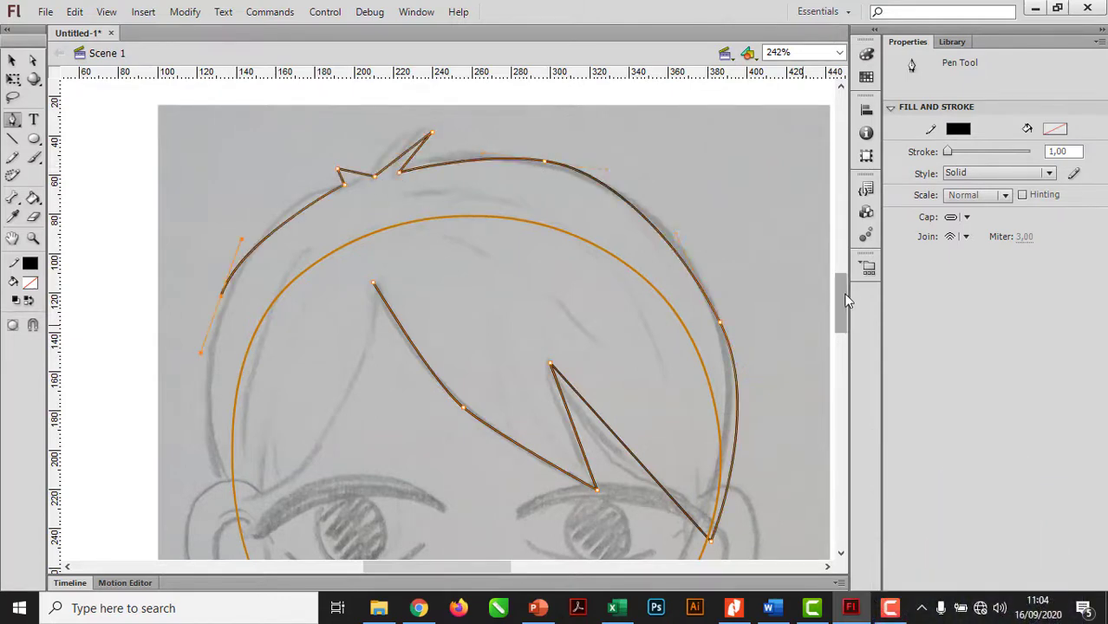
Close the hair path by tracing down to the left ear and back along the left lock to the parting
scroll(218, 312, down, 3)
click(237, 356)
click(332, 271)
click(373, 128)
key(v)
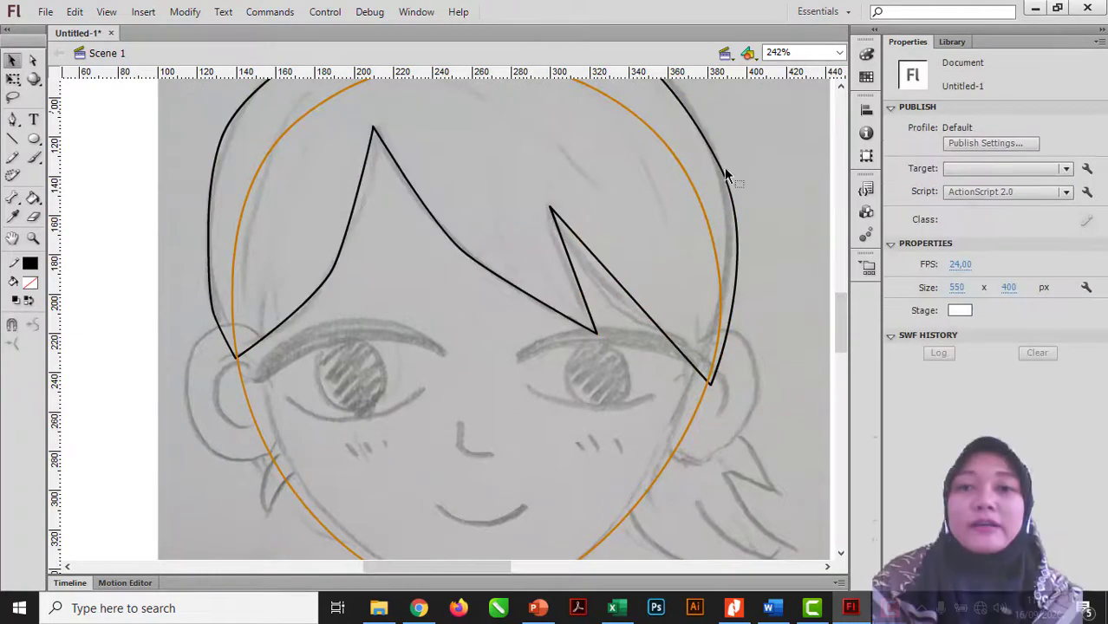
Select the entire black hair outline and group it
click(721, 168)
scroll(837, 322, up, 2)
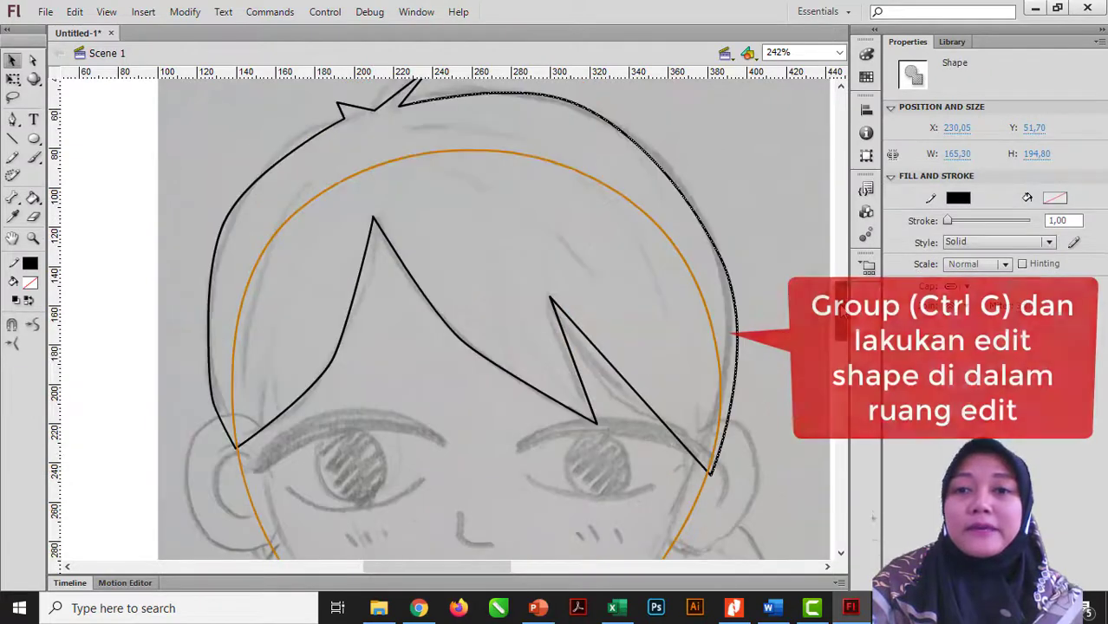
double_click(736, 303)
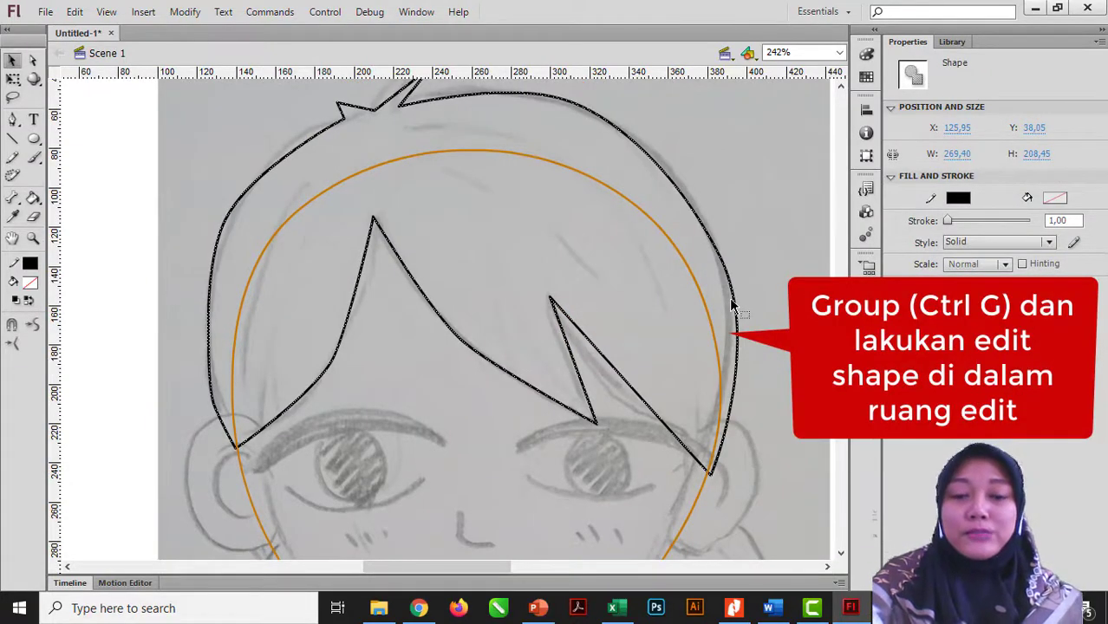
key(ctrl+g)
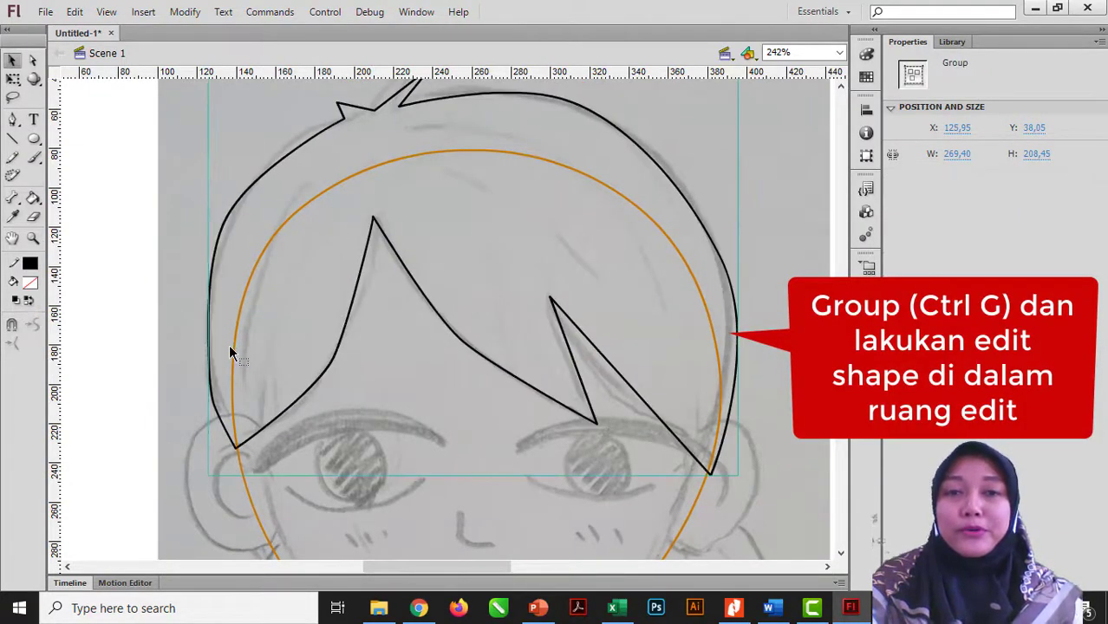
scroll(658, 267, up, 1)
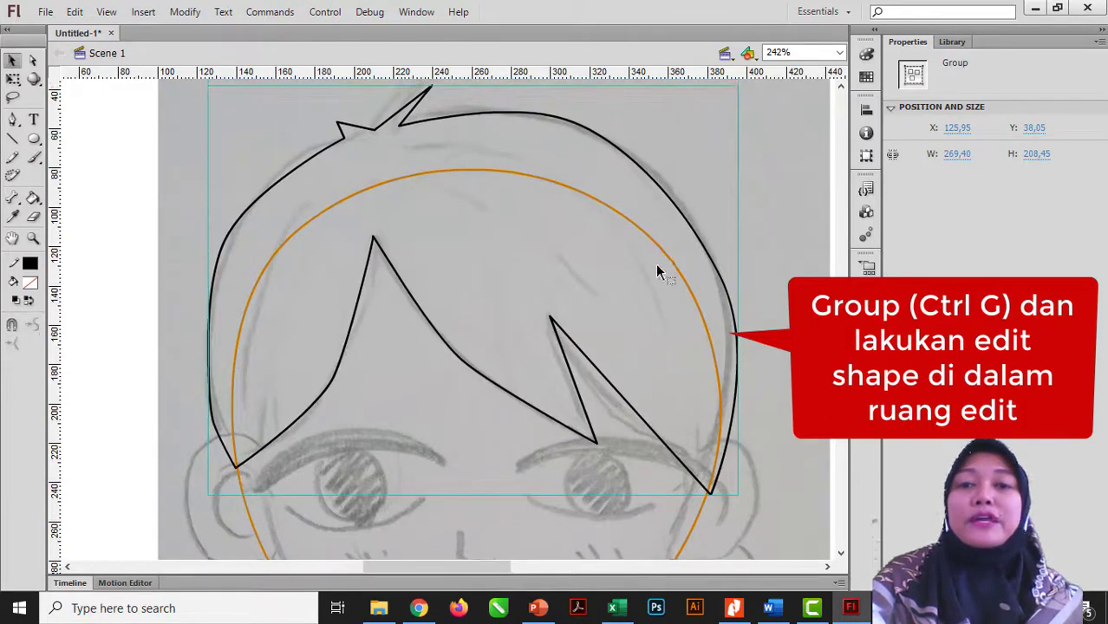
Open the hair group for editing and pull the small crown tuft's tip outward
double_click(736, 305)
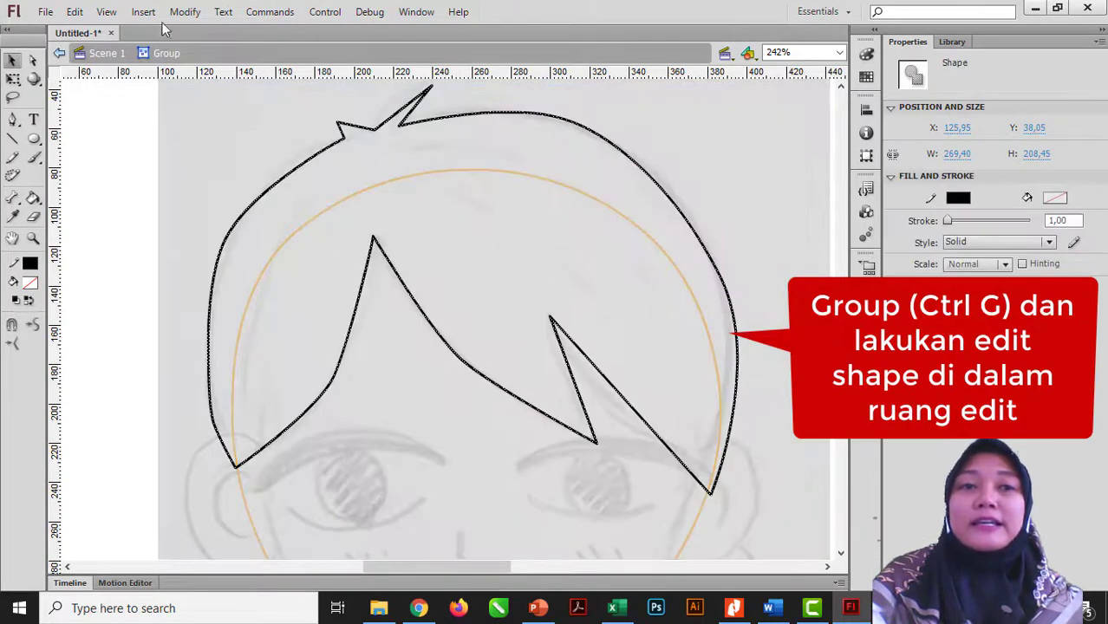
click(127, 208)
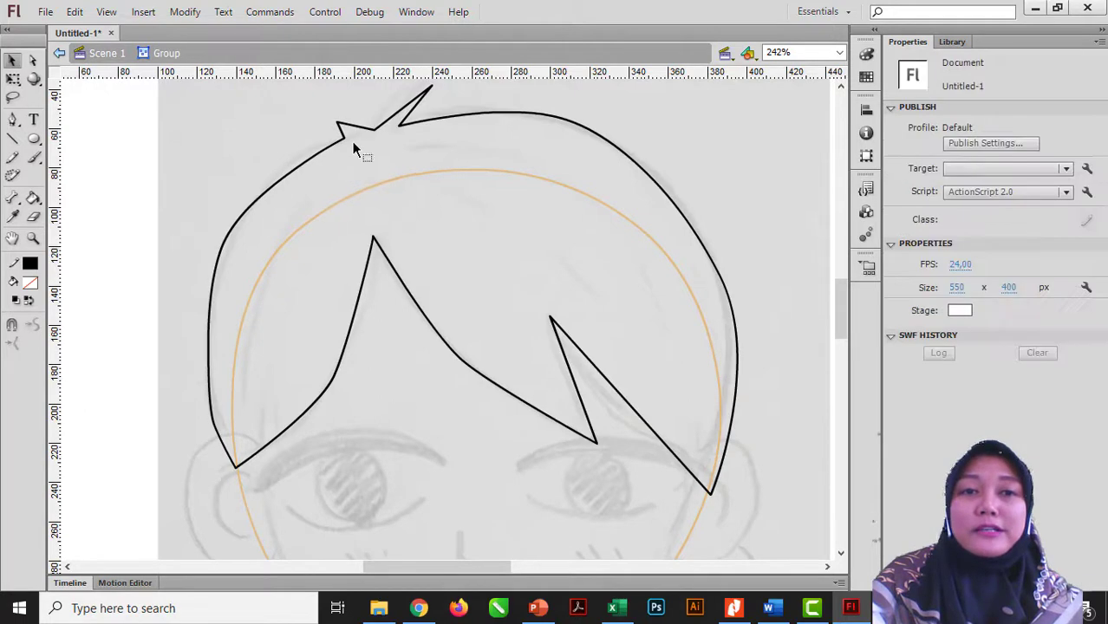
drag(333, 123, 333, 144)
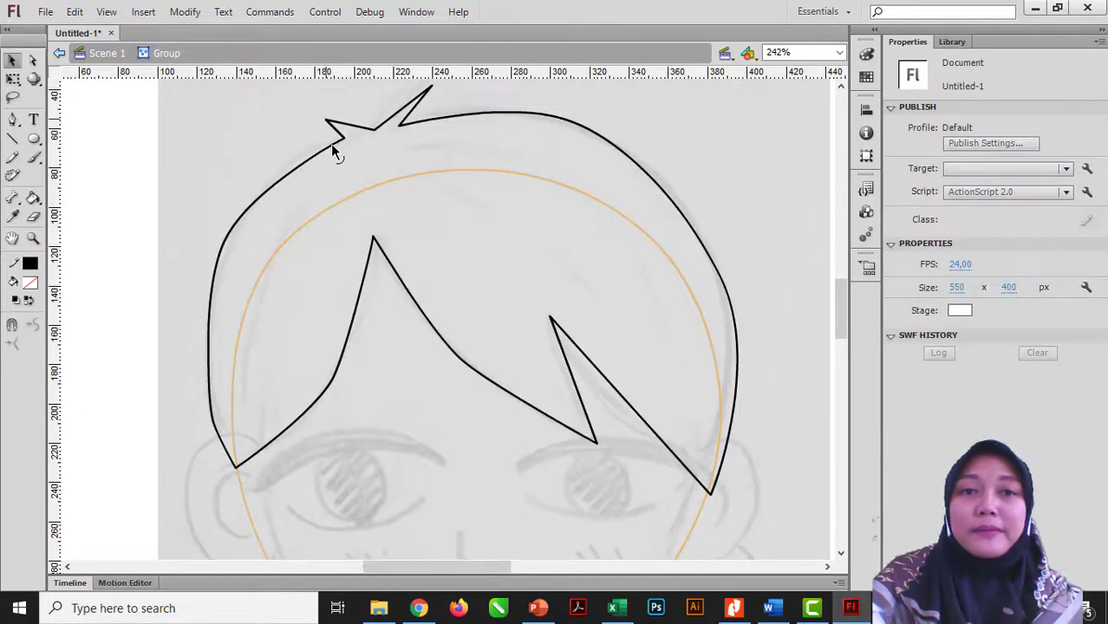
Remove the surplus anchor point on the upper left side of the hair and bend that side into a smooth outward curve
key(a)
click(234, 225)
key(Delete)
key(v)
drag(210, 315, 205, 309)
drag(222, 227, 208, 297)
key(a)
click(340, 137)
click(240, 200)
Smooth the hair's upper right outline into a fuller crown and curve both edges of the large tuft
scroll(608, 200, up, 3)
click(725, 385)
drag(545, 232, 542, 224)
key(ctrl+z)
key(v)
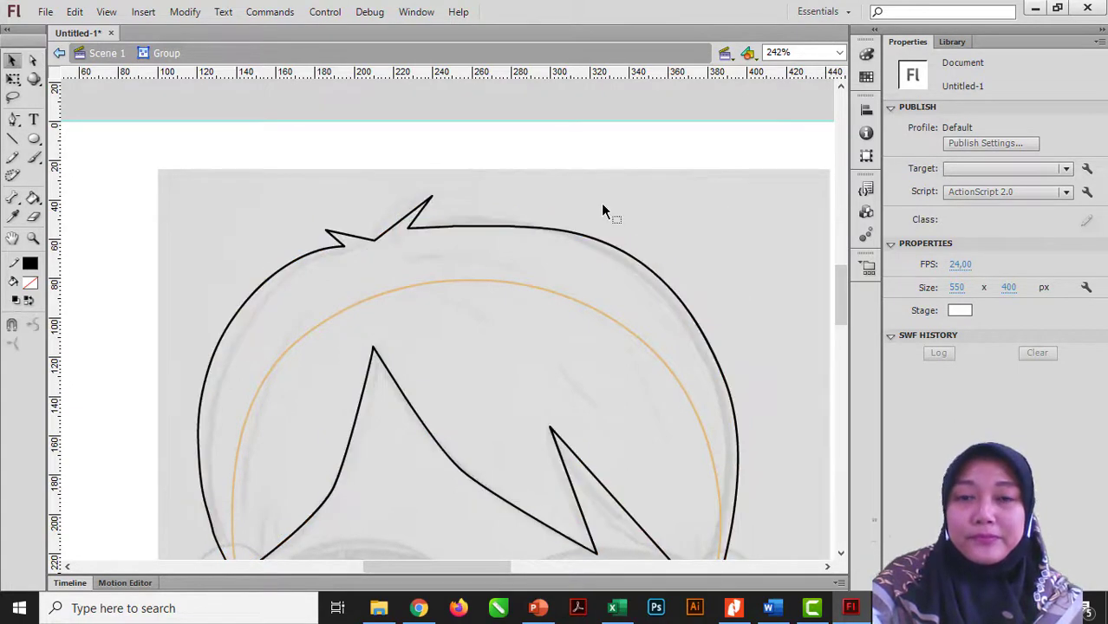
key(a)
click(573, 231)
click(545, 229)
drag(544, 230, 415, 224)
key(v)
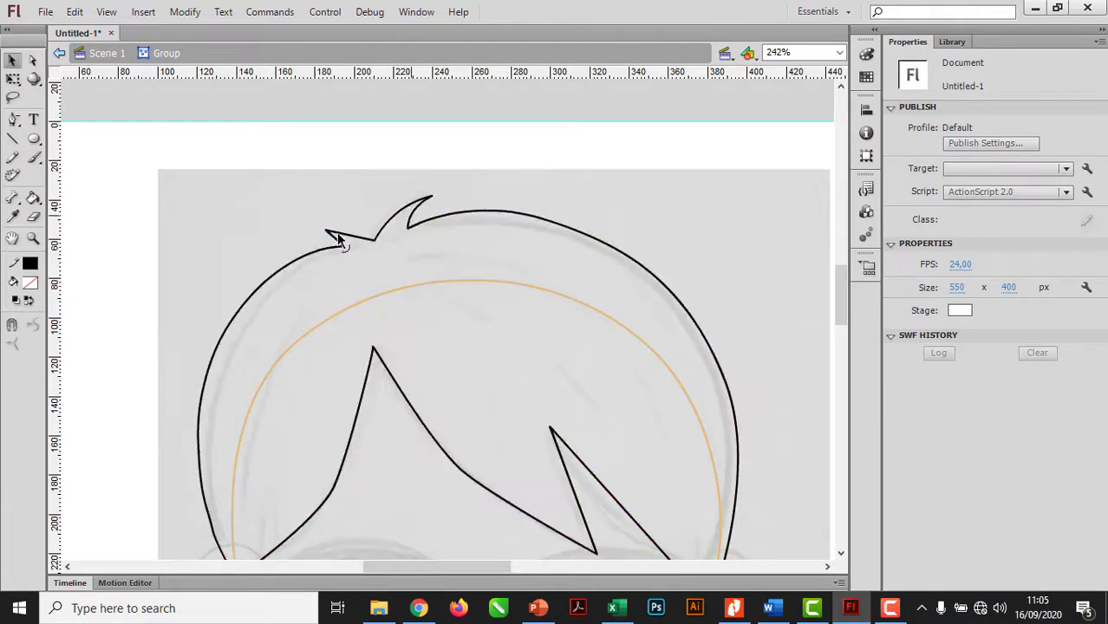
Delete the intermediate anchor points on the long fringe edge between the parting and the fringe tip
scroll(354, 240, down, 3)
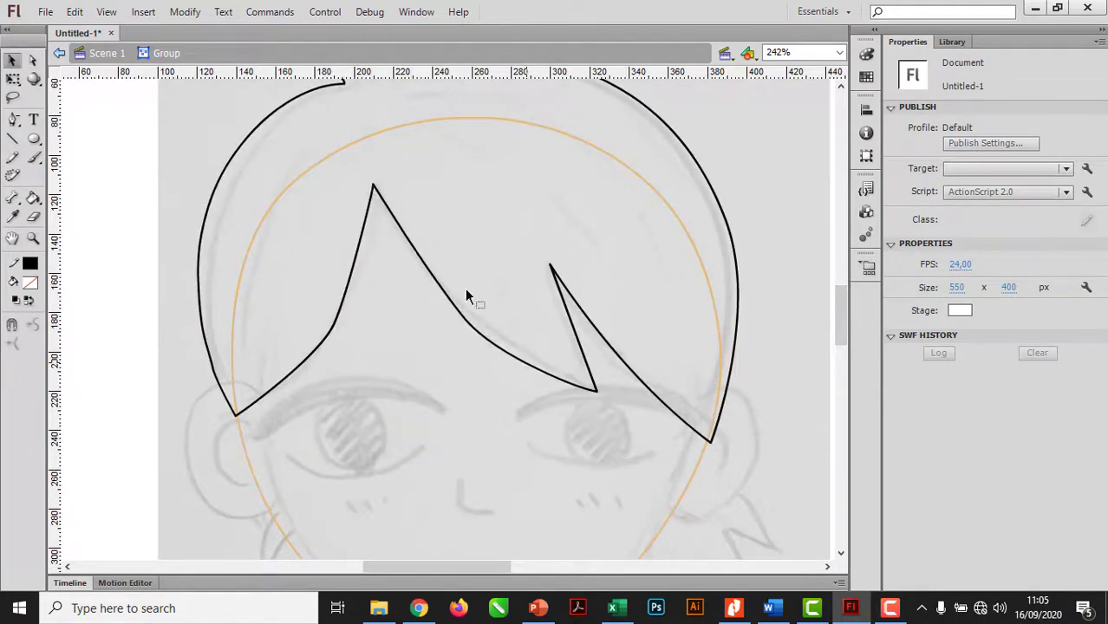
key(a)
click(406, 244)
key(p)
click(412, 248)
click(463, 318)
click(524, 364)
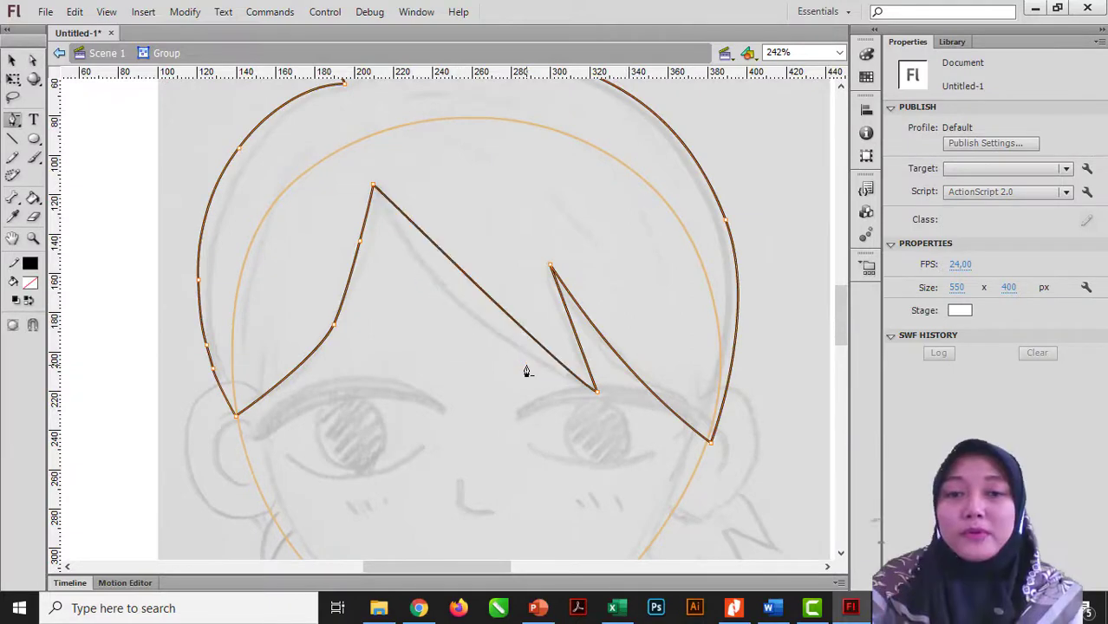
Bend the long fringe edge along the sketch, raise the peak of the fringe gap, and reshape the left lock's inner edge
key(v)
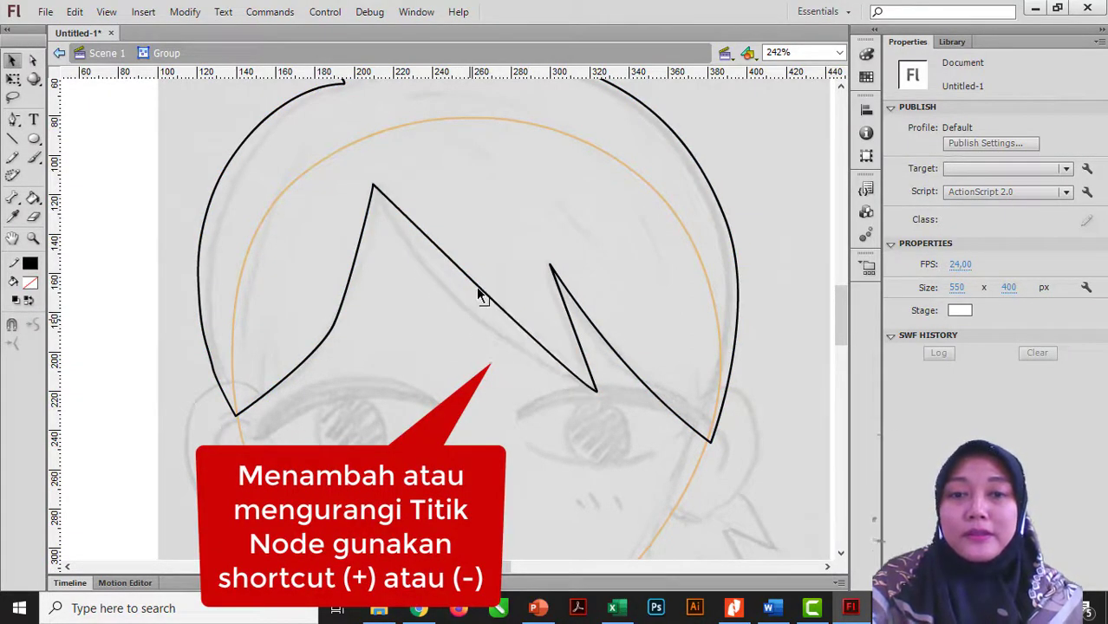
key(p)
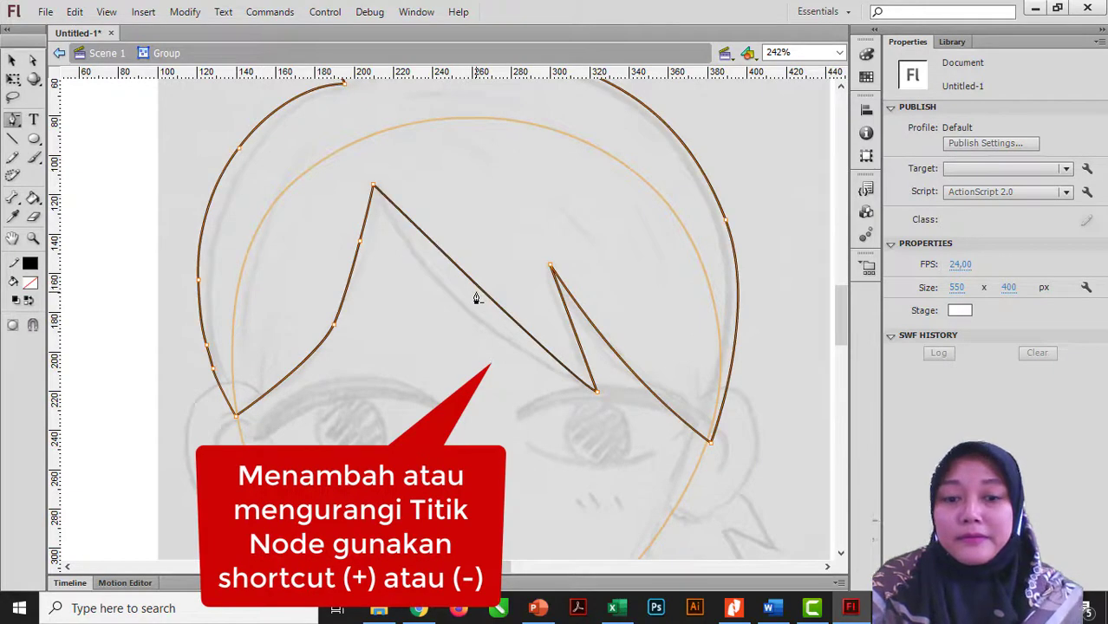
key(v)
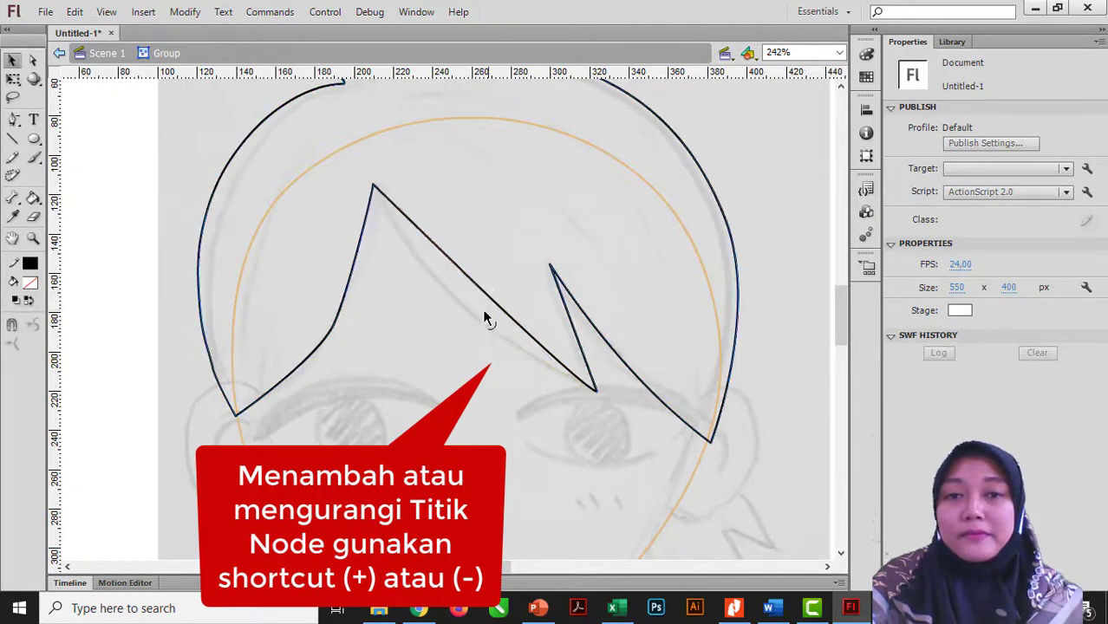
key(p)
key(a)
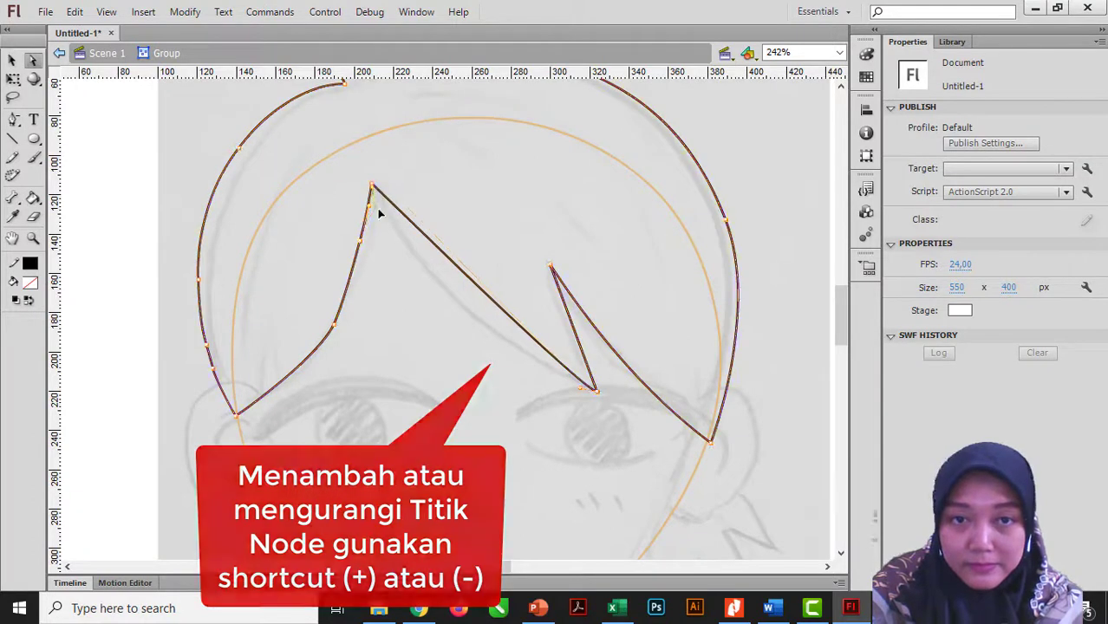
key(v)
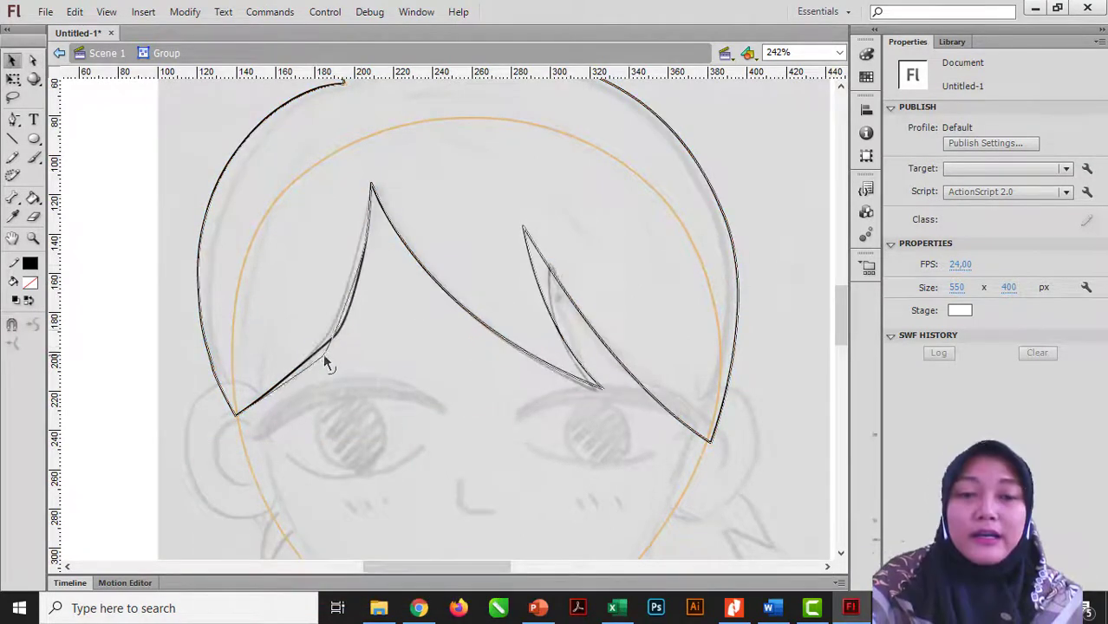
drag(324, 353, 309, 351)
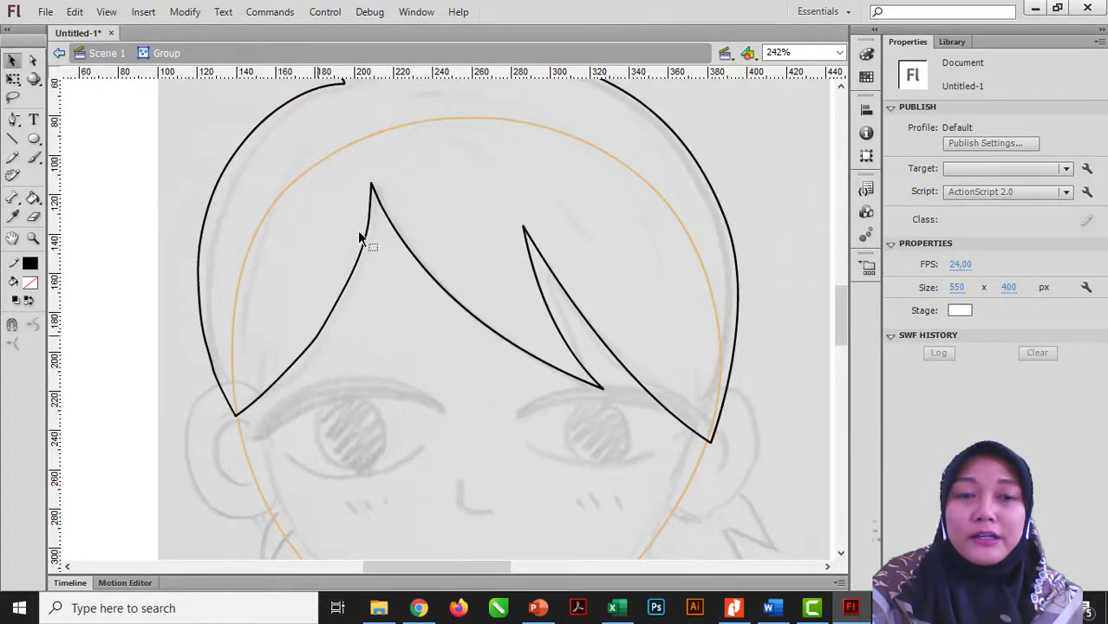
Draw two crossing lines over the lower right fringe edge with the Line tool
click(12, 140)
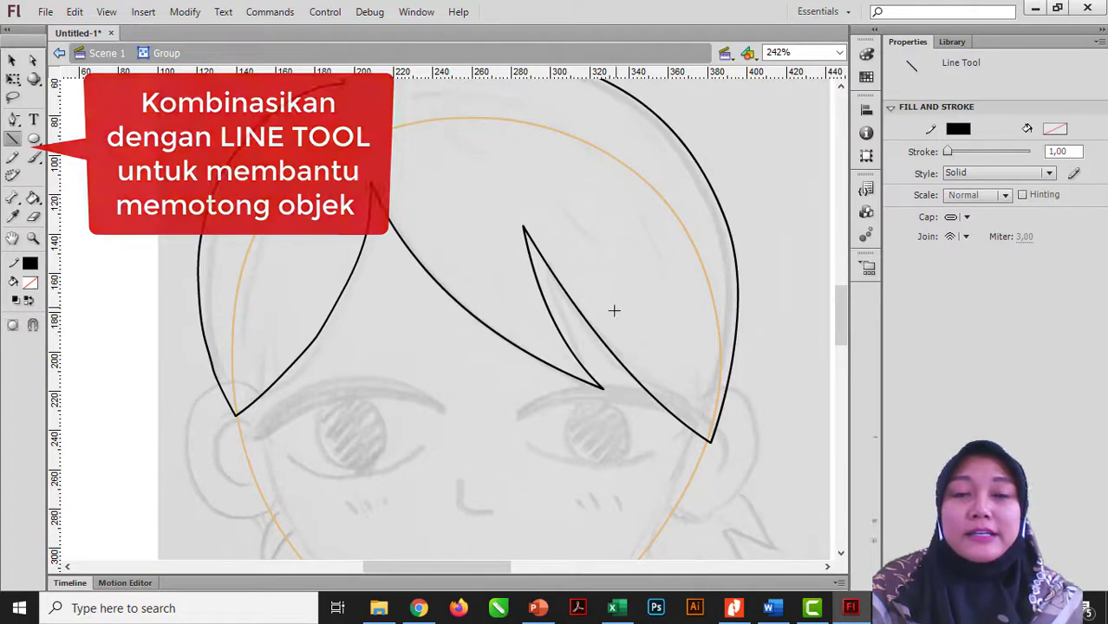
drag(627, 308, 646, 416)
drag(623, 306, 667, 428)
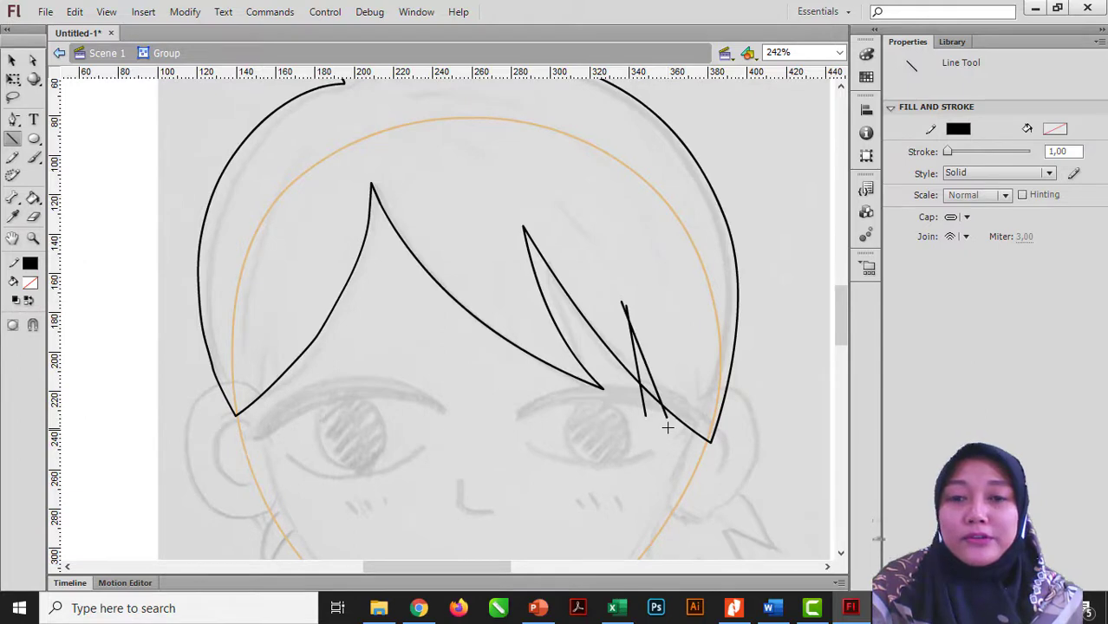
Cut a second gap into the fringe by deleting the edge segment between the two lines and their protruding ends
key(v)
click(653, 406)
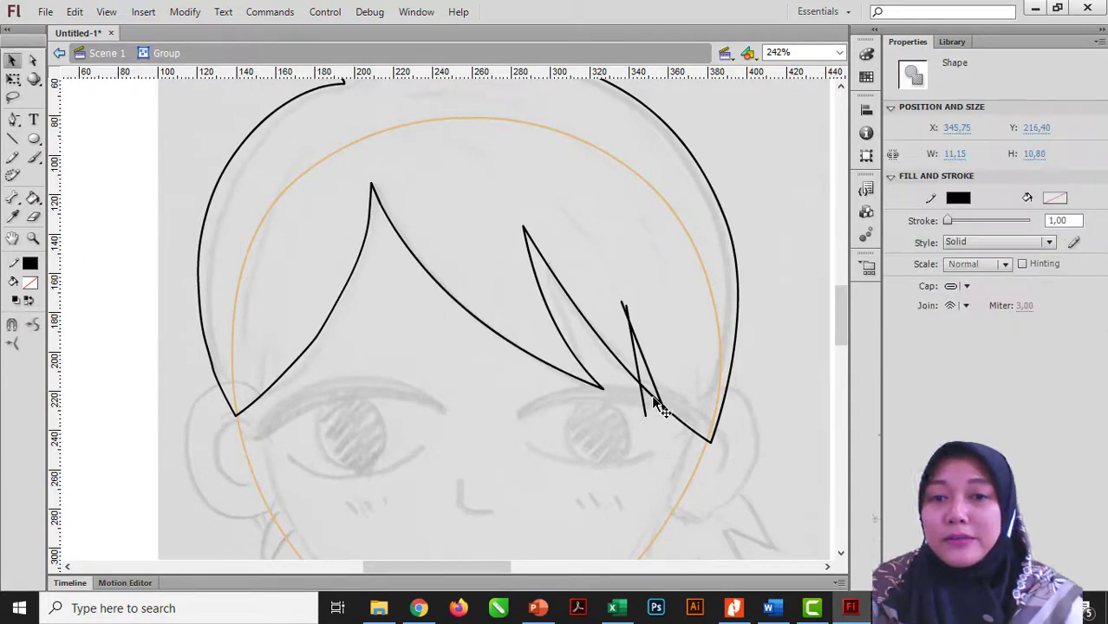
click(635, 364)
key(z)
drag(520, 219, 678, 469)
key(v)
click(548, 416)
key(Delete)
click(501, 257)
shift+click(497, 251)
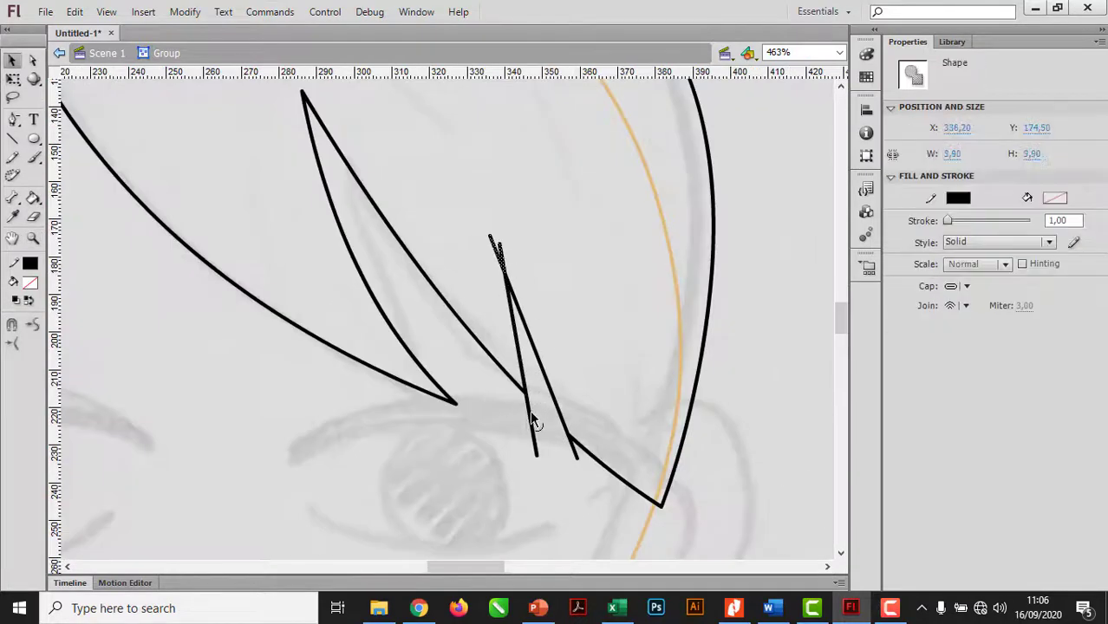
key(Delete)
key(ctrl+minus)
Adjust the new gap's corners and bend its edges so the right fringe strands become curved, pointed locks
drag(480, 295, 466, 265)
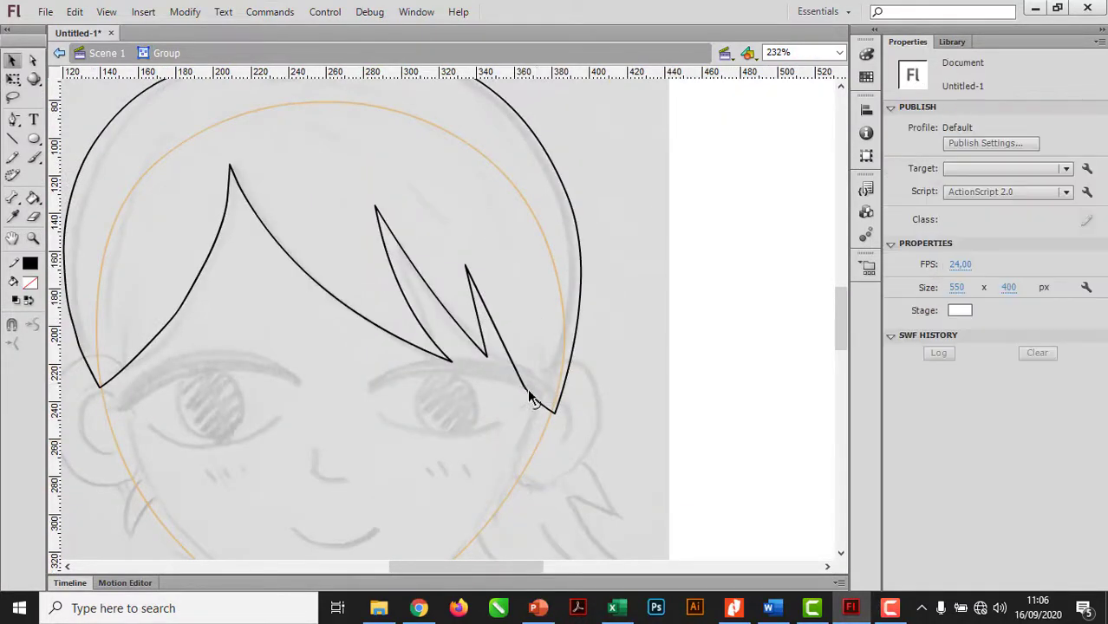
double_click(526, 383)
drag(537, 384, 539, 384)
drag(487, 356, 503, 376)
drag(488, 329, 482, 332)
drag(453, 319, 444, 326)
drag(509, 346, 516, 344)
Simplify the left lock's inner edge to one segment and shape it into a smooth curve from the parting to the ear
drag(171, 322, 170, 328)
mouse_move(203, 275)
mouse_down()
mouse_move(153, 347)
mouse_move(163, 292)
mouse_up()
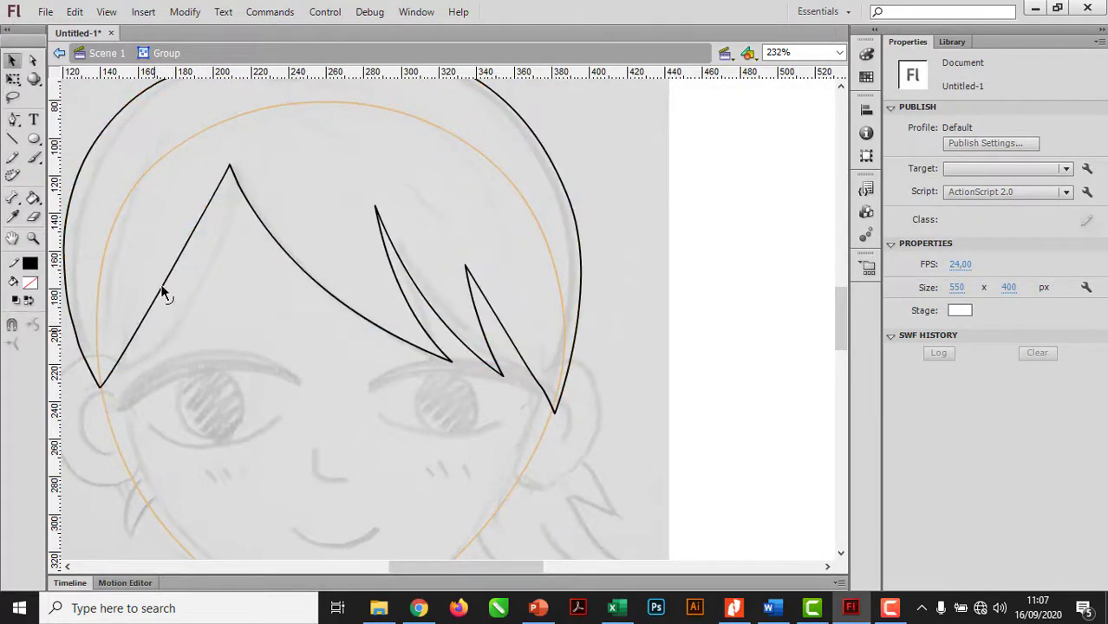
key(a)
click(99, 386)
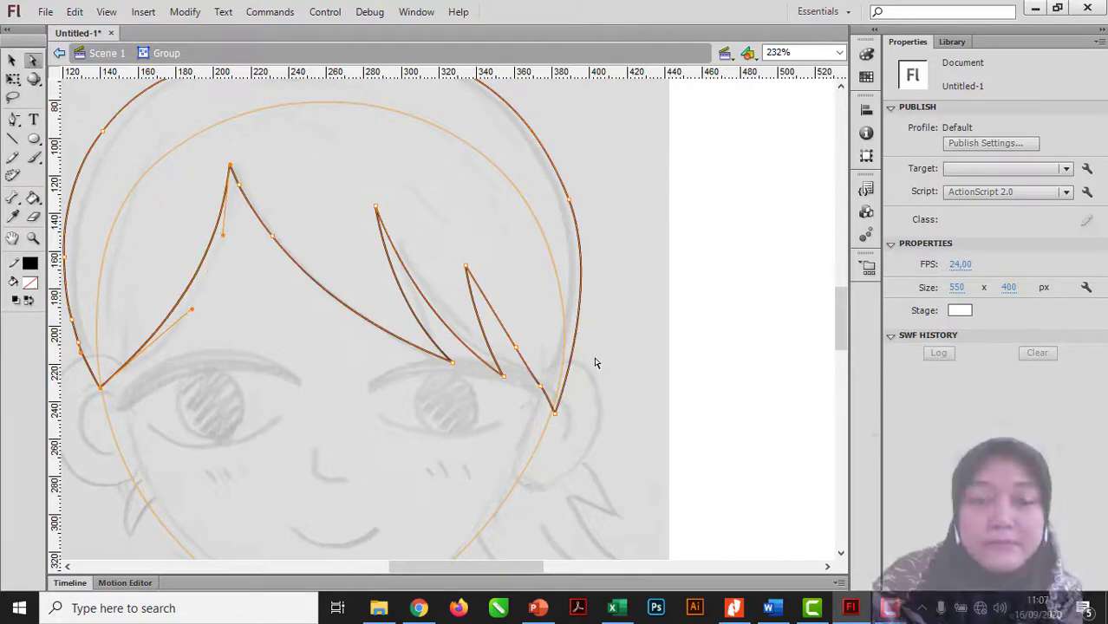
key(v)
Set the fill colour to black and fill the hair outline with the Paint Bucket
mouse_move(841, 319)
mouse_down()
mouse_move(846, 343)
mouse_move(843, 324)
mouse_up()
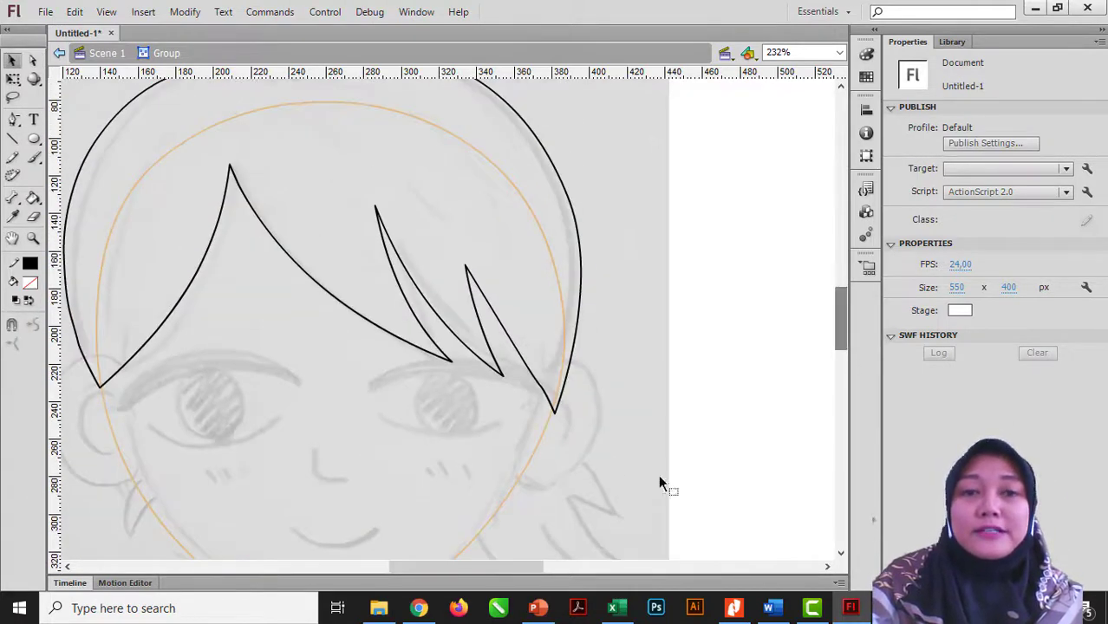
drag(477, 561, 465, 563)
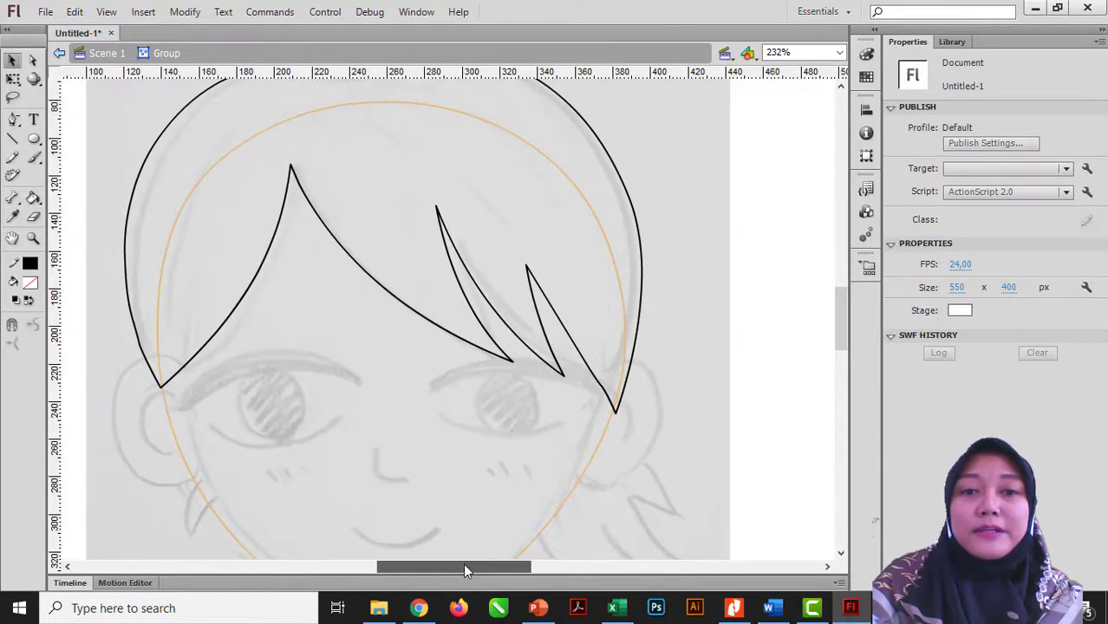
click(30, 288)
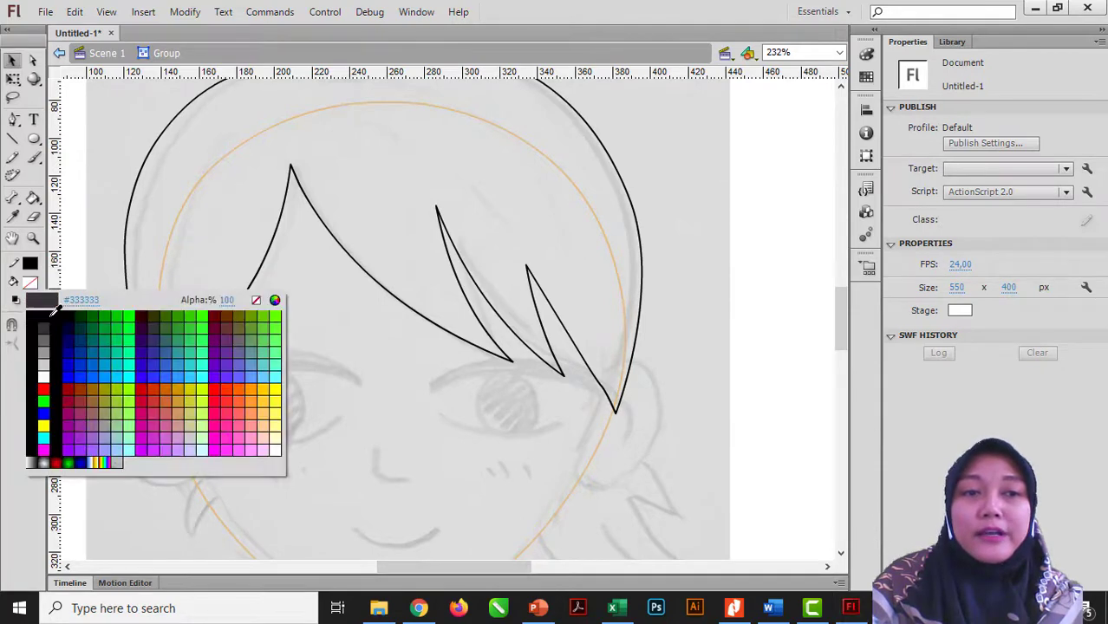
click(89, 297)
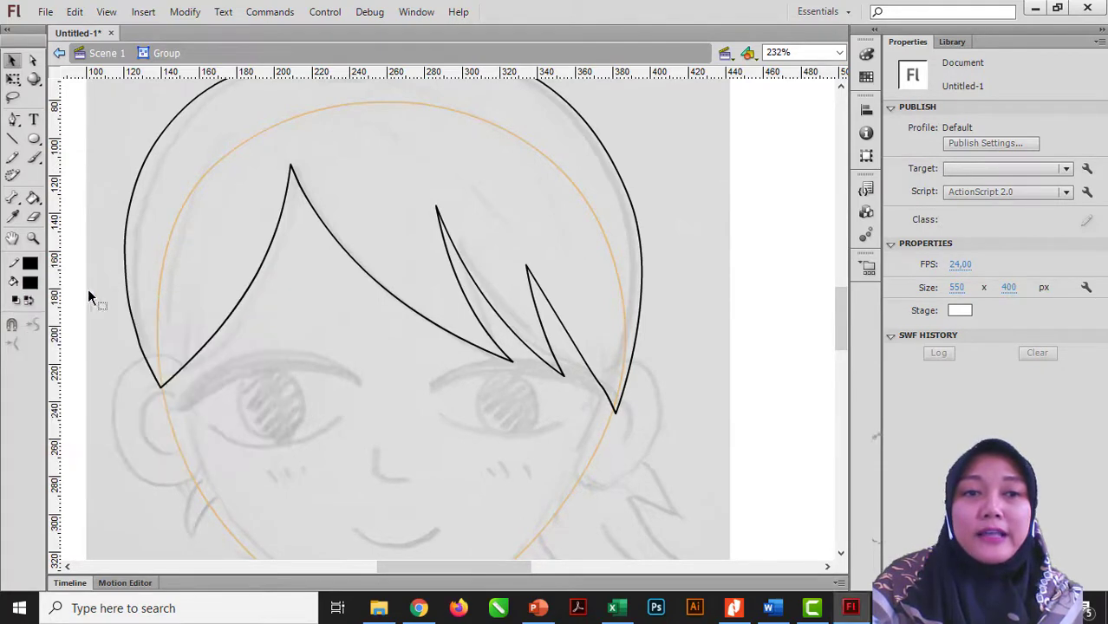
click(33, 200)
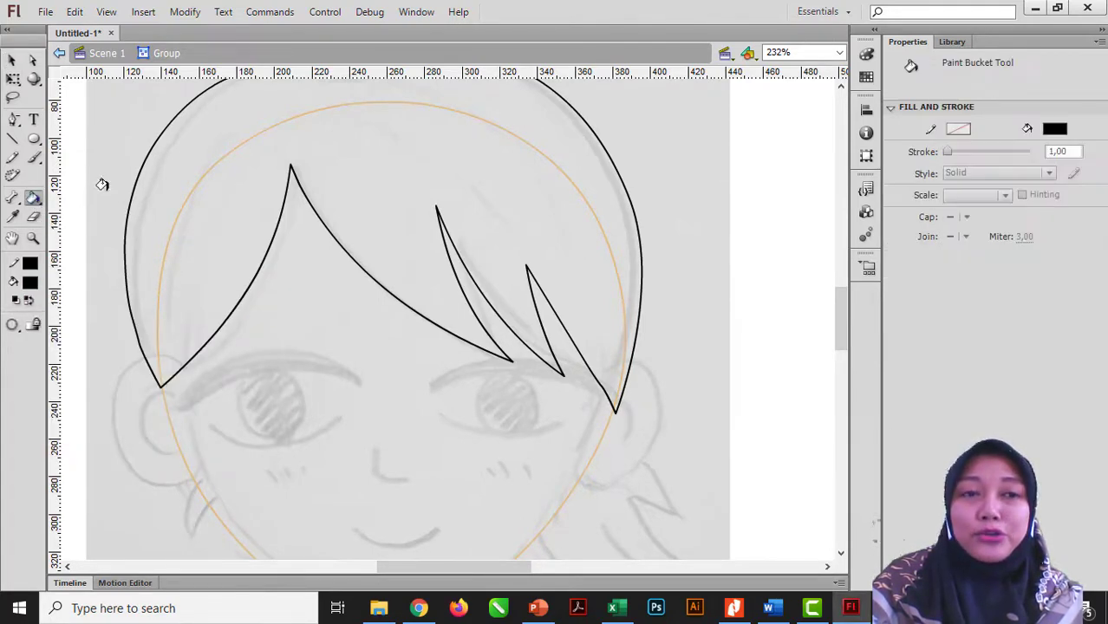
click(165, 176)
key(v)
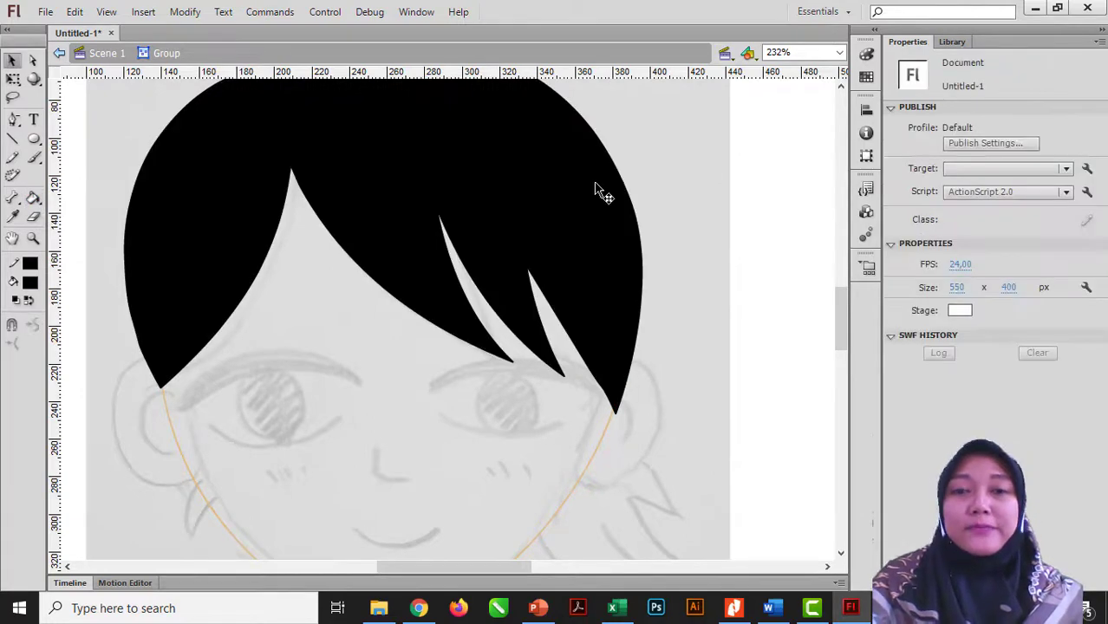
Delete the outline stroke around the black hair fill and return from the group to the main scene
click(640, 233)
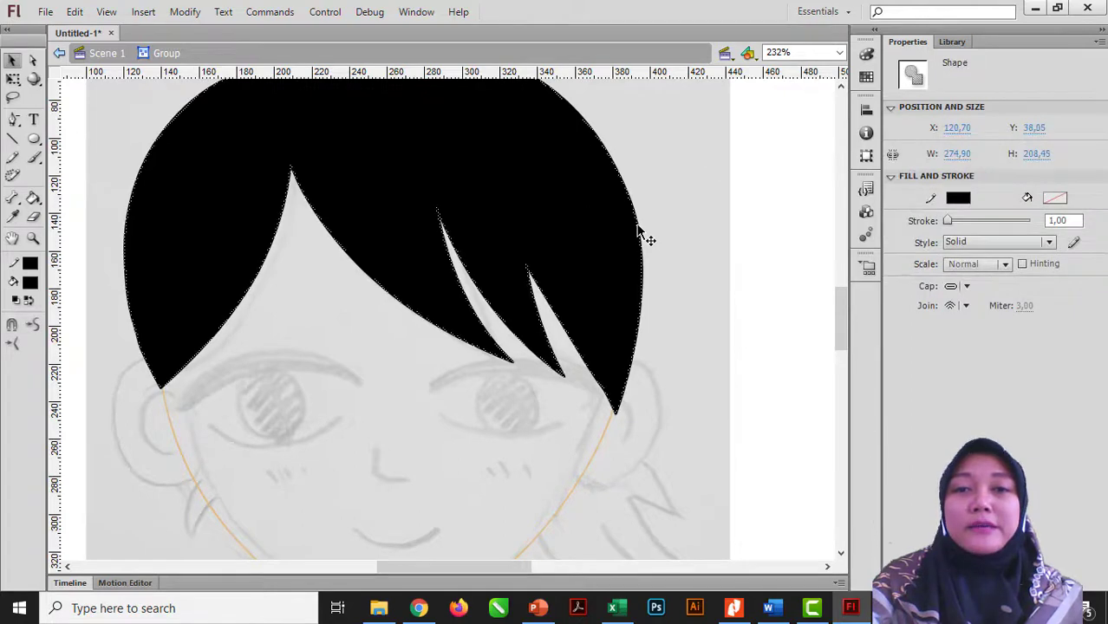
click(650, 241)
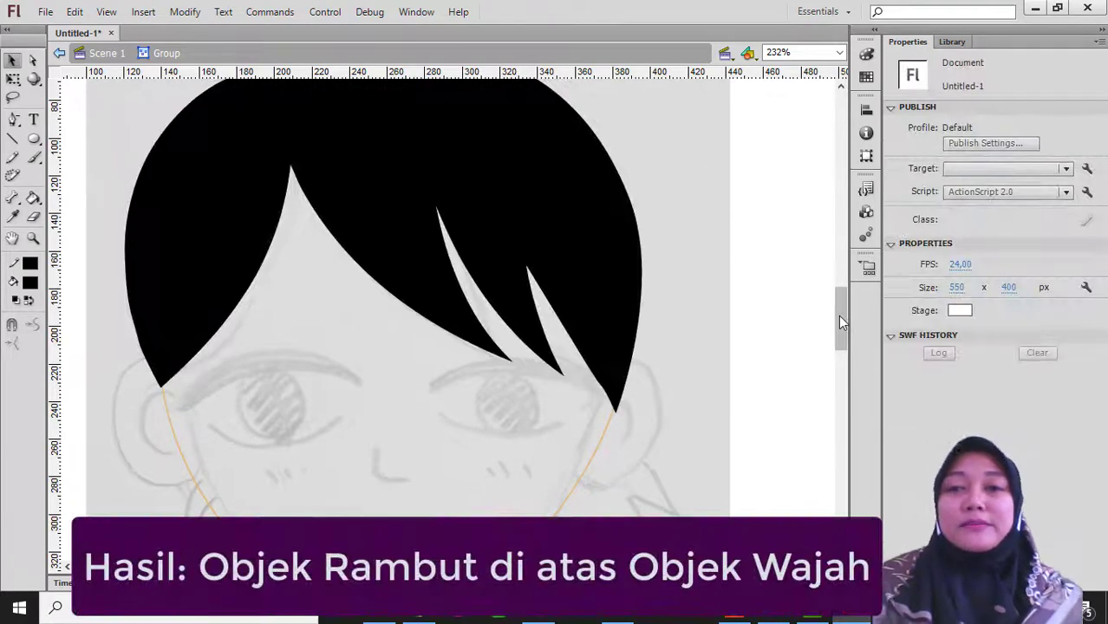
scroll(837, 315, up, 3)
scroll(836, 304, down, 2)
double_click(678, 319)
click(677, 319)
click(599, 297)
click(652, 334)
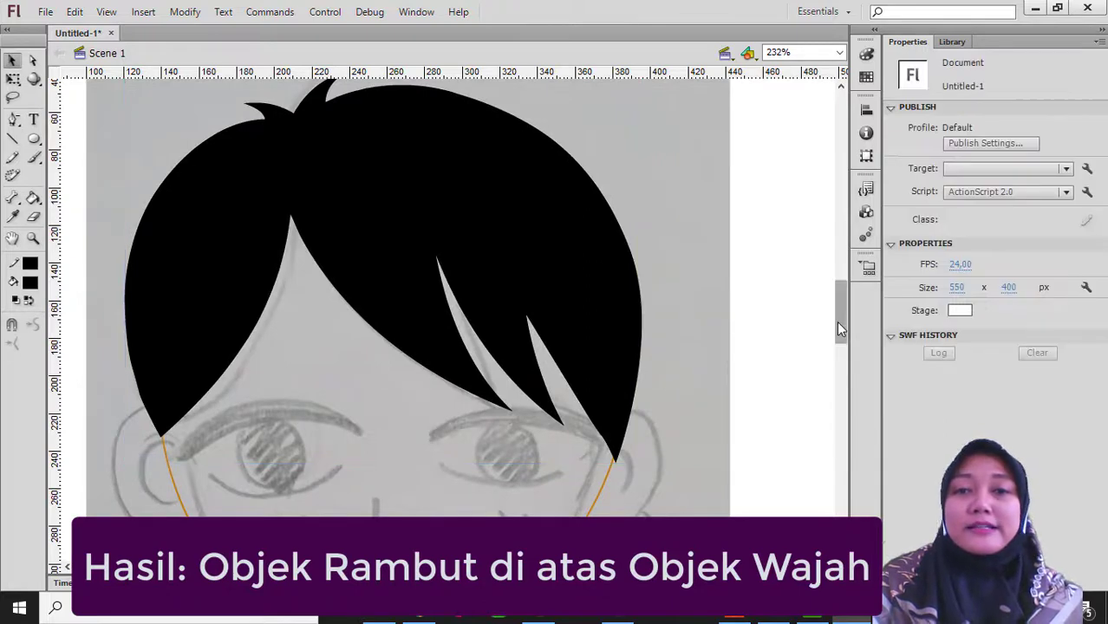
Stretch the hair group upward with Free Transform so it covers more height above the face, and deselect it
scroll(838, 328, down, 2)
click(623, 315)
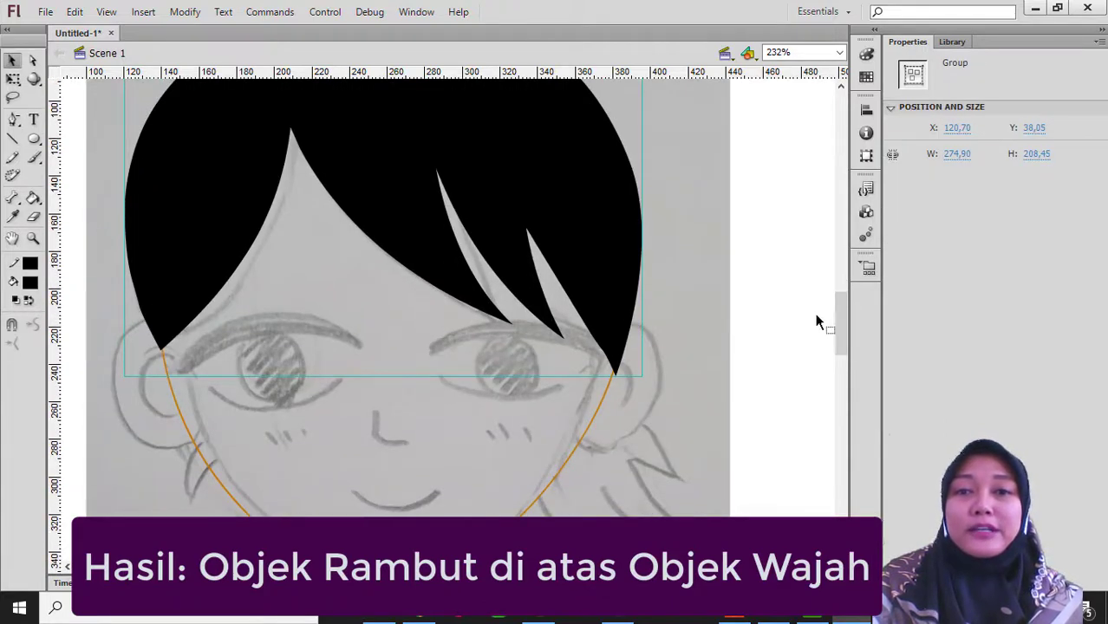
key(ctrl+minus)
key(z)
drag(234, 136, 588, 398)
key(v)
click(648, 278)
click(626, 248)
key(q)
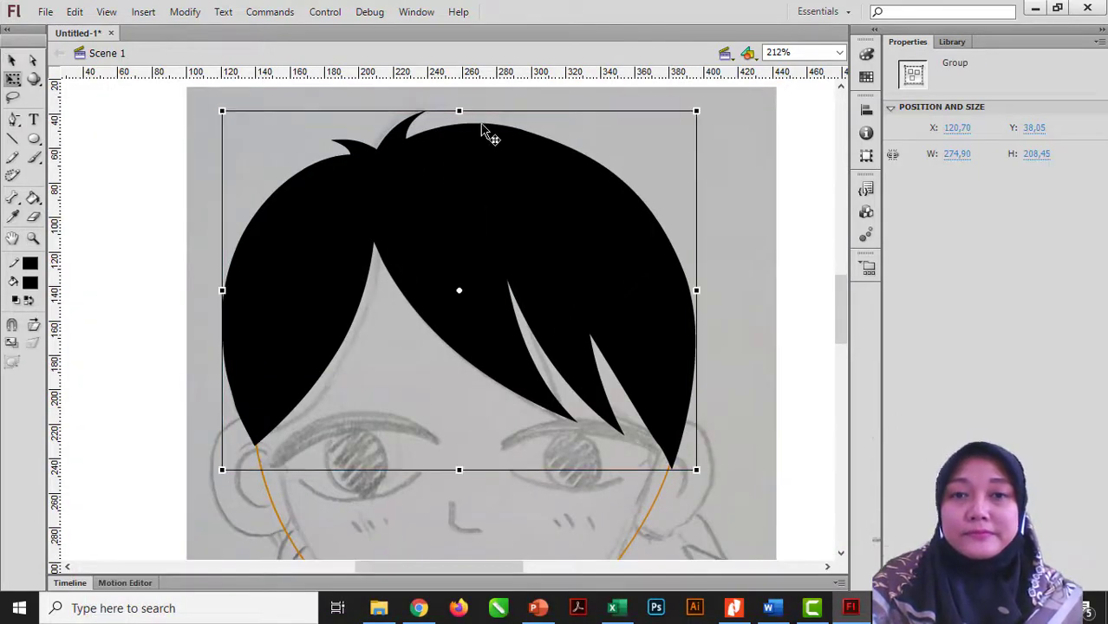
drag(459, 111, 459, 90)
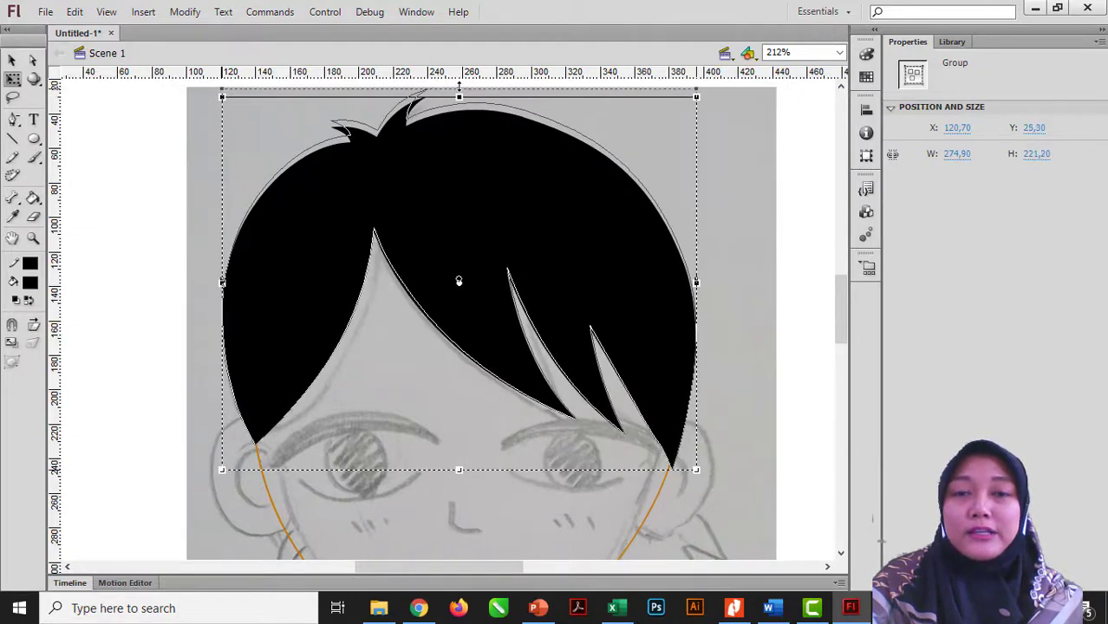
key(v)
click(772, 282)
Draw a rectangle about 60 × 34 px with white fill and black stroke over the left eye of the sketch
drag(837, 315, 837, 325)
key(z)
drag(203, 299, 698, 510)
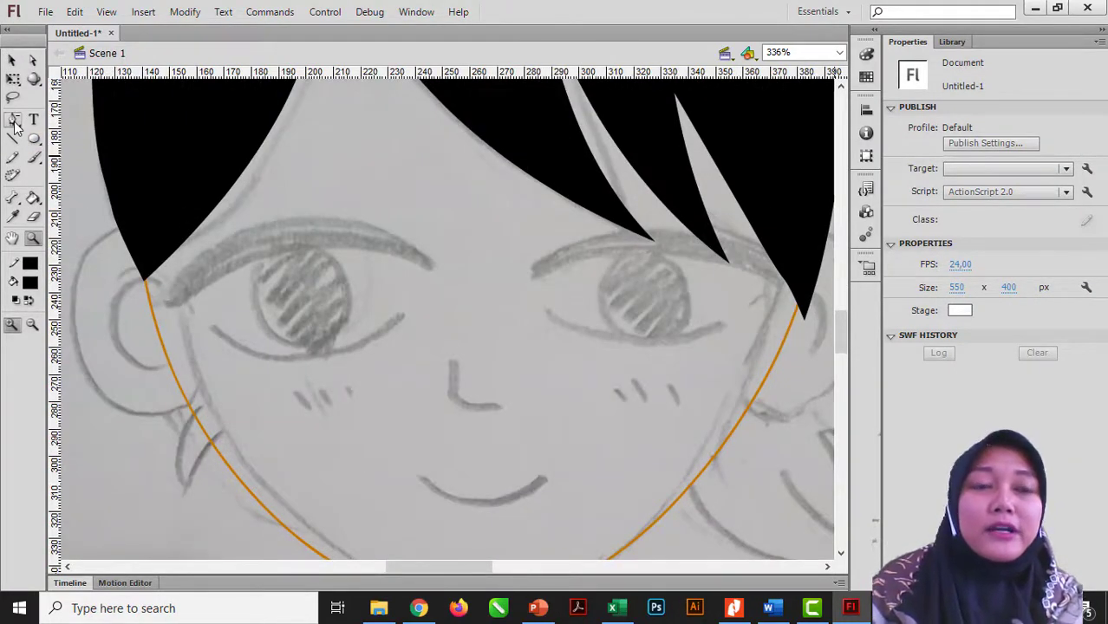
drag(33, 141, 33, 143)
click(87, 173)
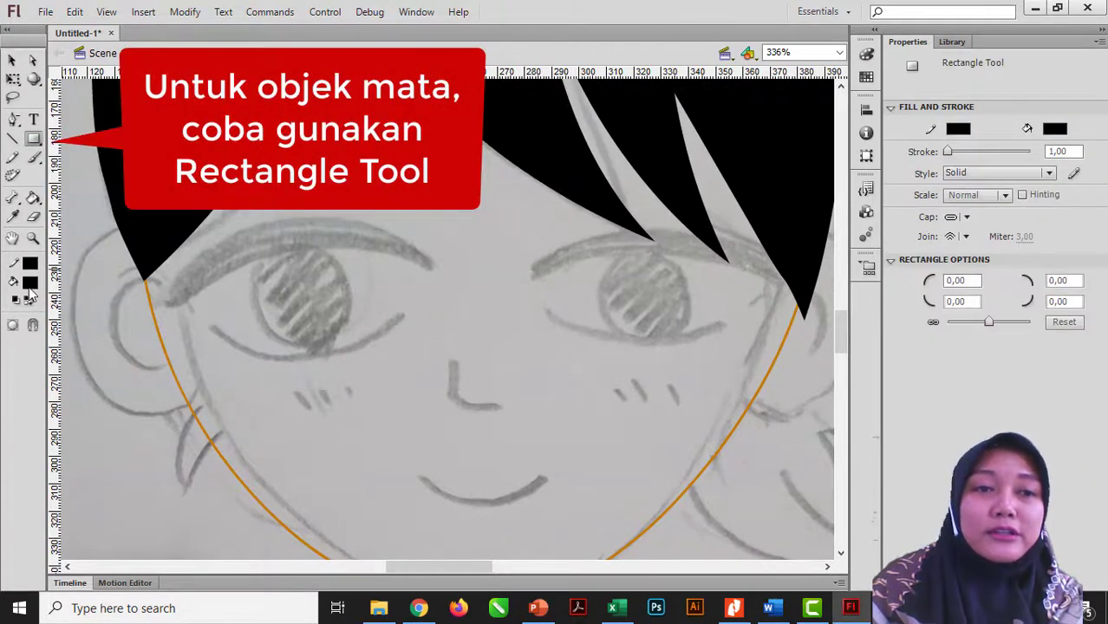
click(31, 290)
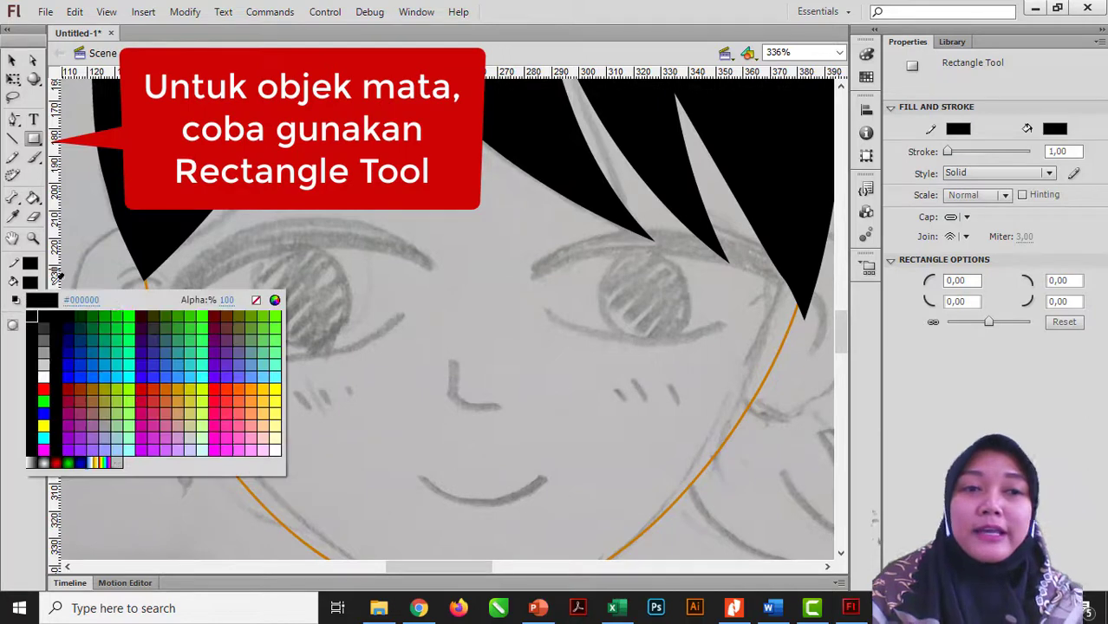
click(42, 371)
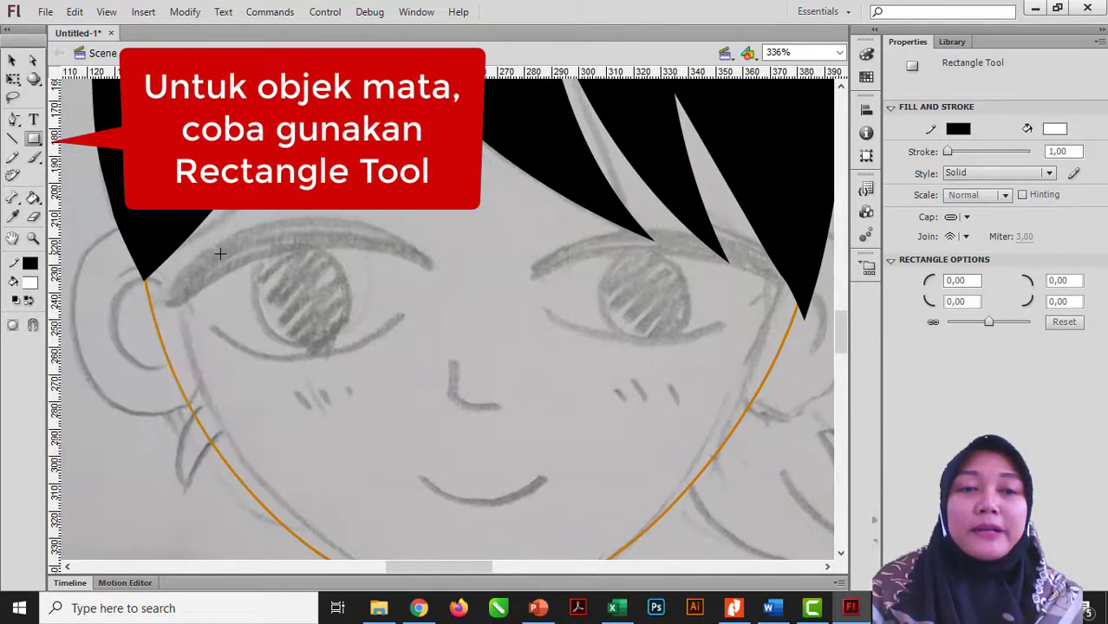
drag(215, 248, 380, 340)
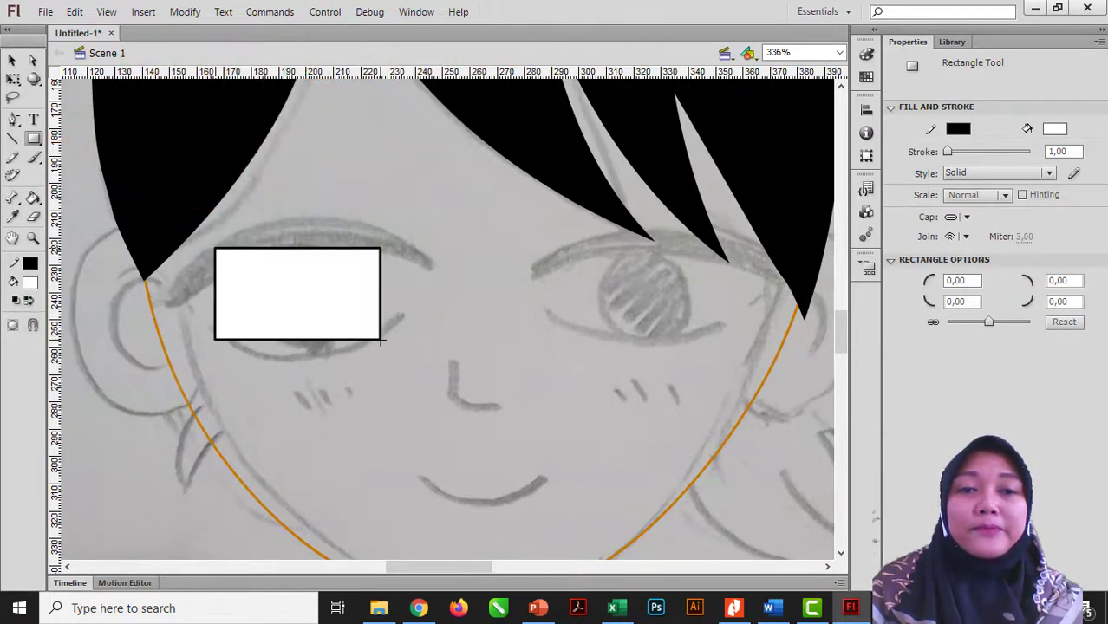
Delete the black outline around the white eye rectangle
key(v)
double_click(380, 339)
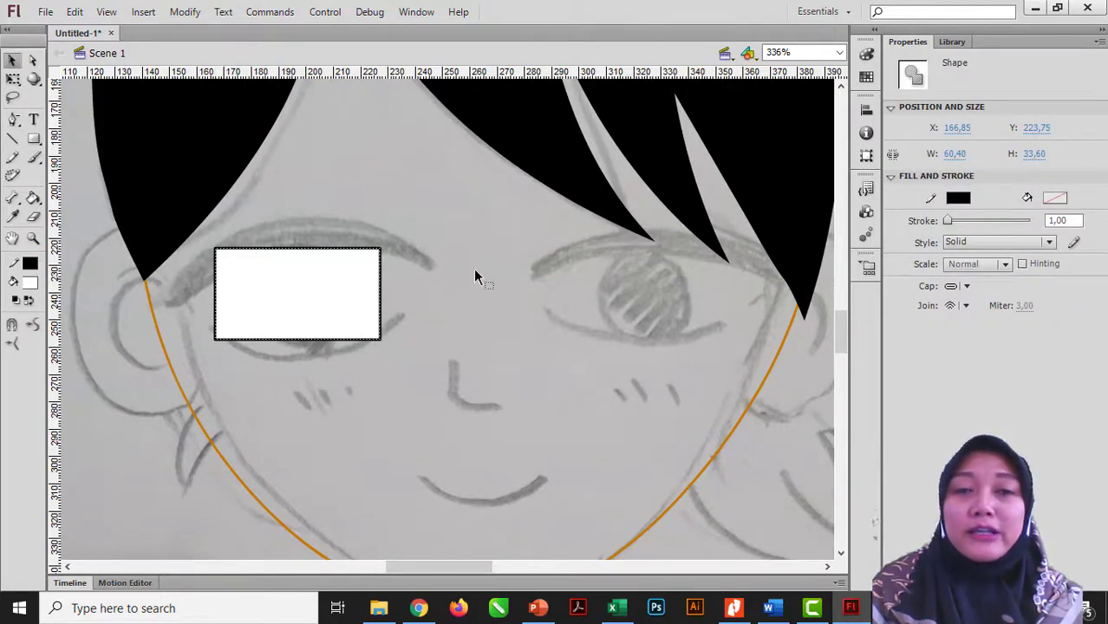
key(Delete)
Reshape the white rectangle's corners and bend its edges into curves that follow the sketched left eye
drag(217, 342, 240, 344)
drag(379, 341, 298, 360)
drag(216, 249, 211, 266)
drag(380, 249, 398, 254)
drag(303, 260, 307, 233)
drag(370, 343, 384, 340)
click(388, 297)
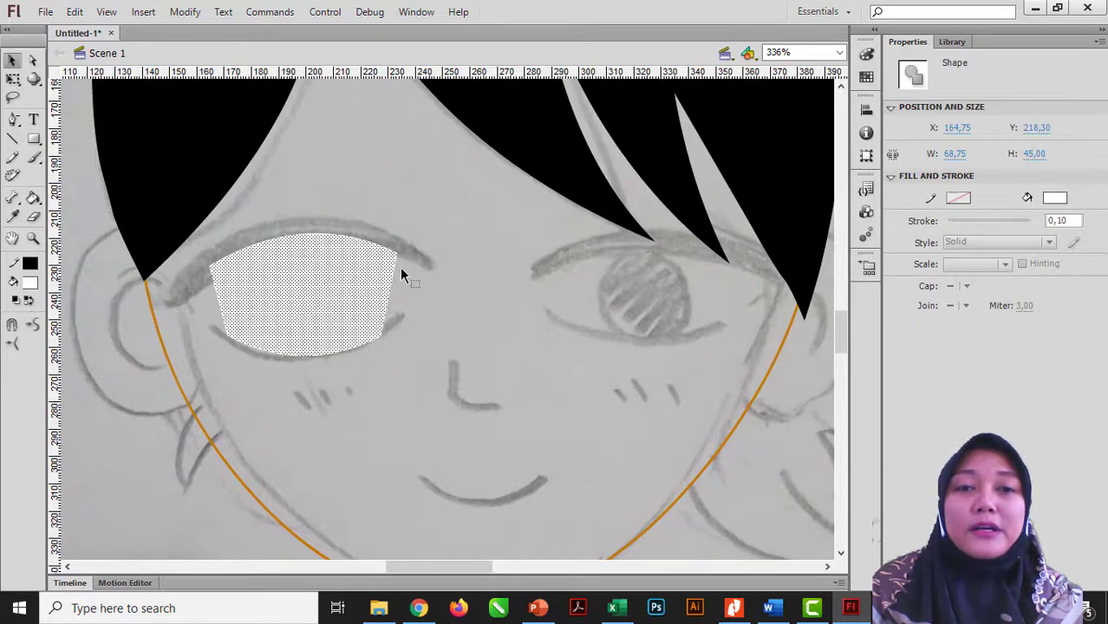
click(404, 271)
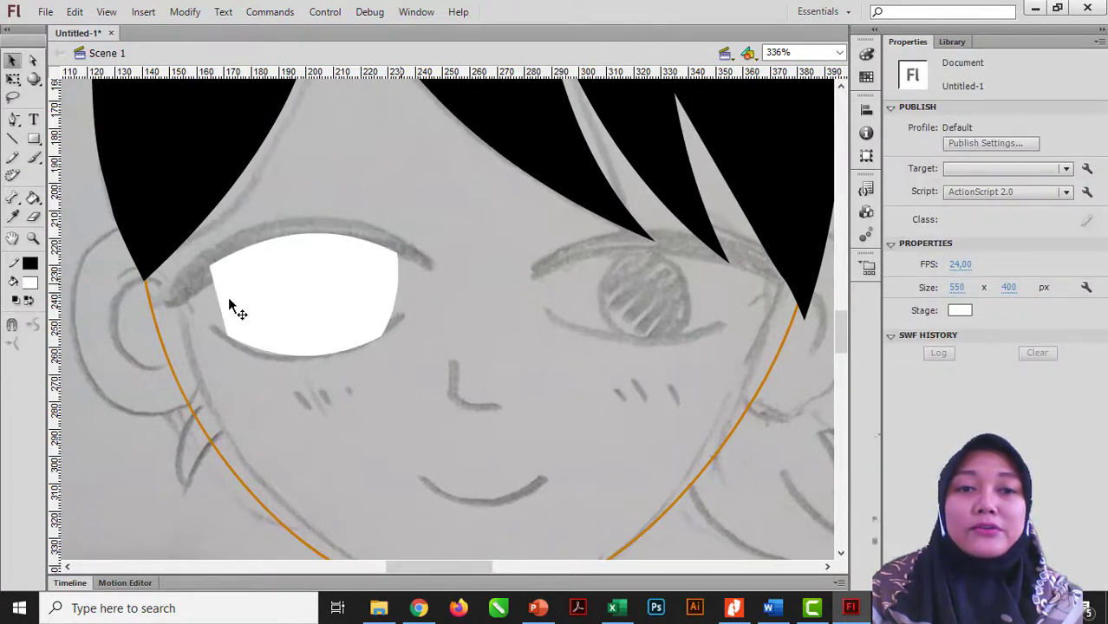
drag(219, 305, 210, 304)
drag(211, 265, 216, 260)
drag(397, 254, 382, 246)
Group the white eye shape and deselect it
click(350, 310)
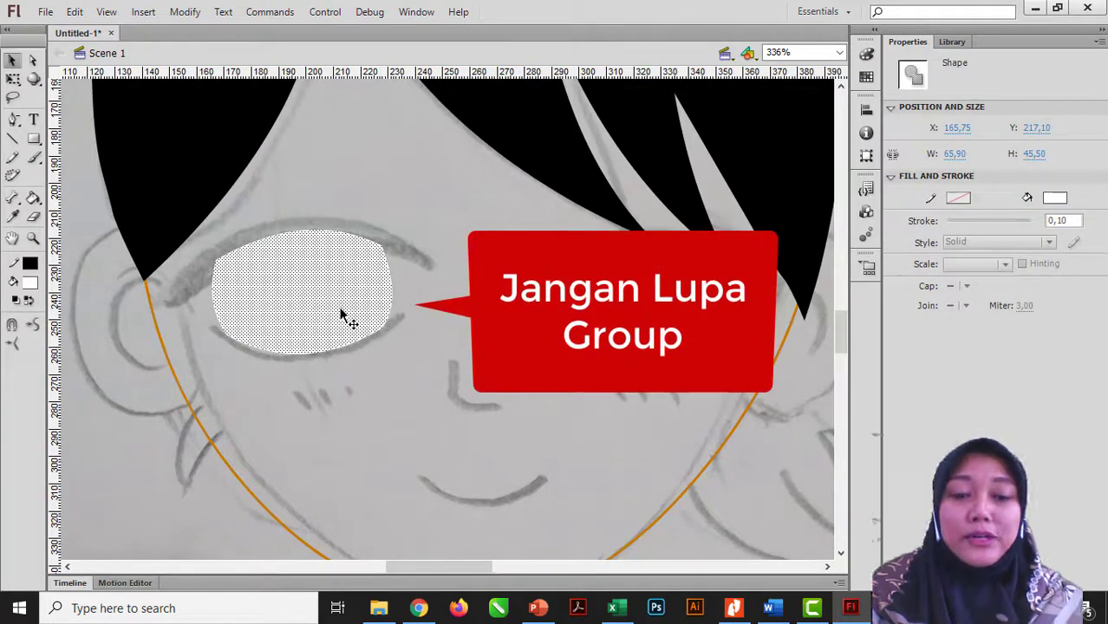
key(ctrl+g)
click(446, 346)
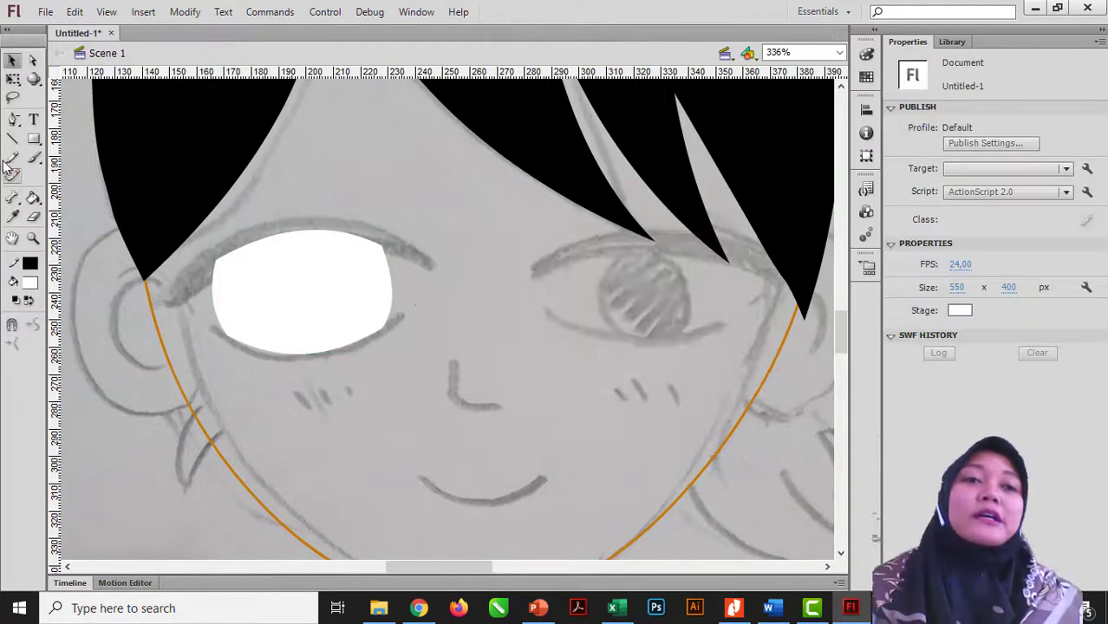
Draw an oval about 99 × 44 px over the left eye with the Oval tool as a base for the upper eyelid
click(16, 123)
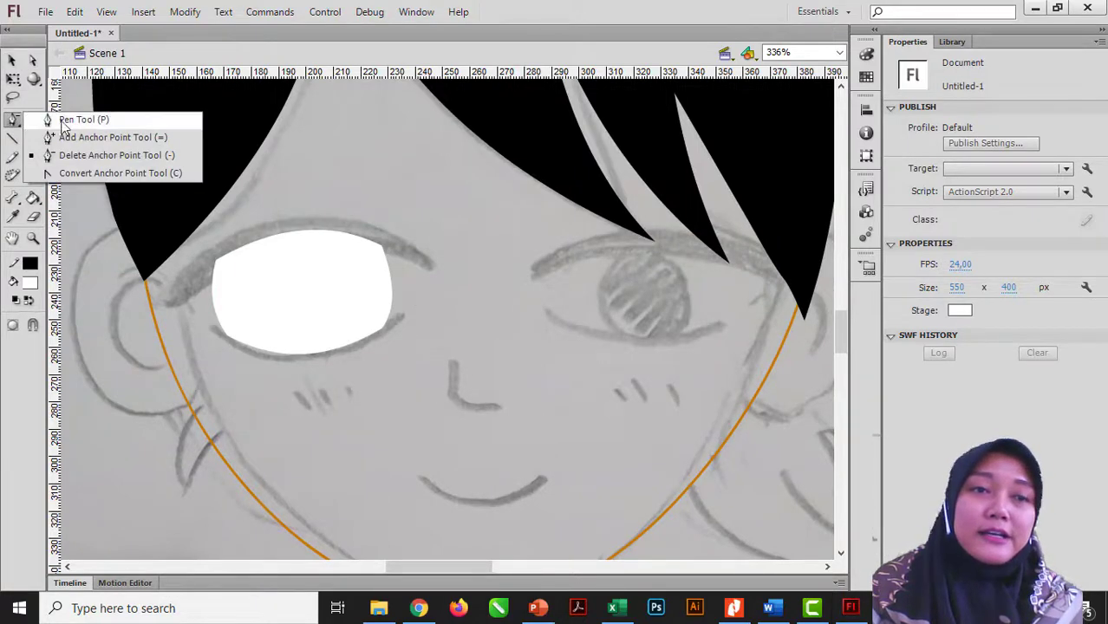
click(34, 128)
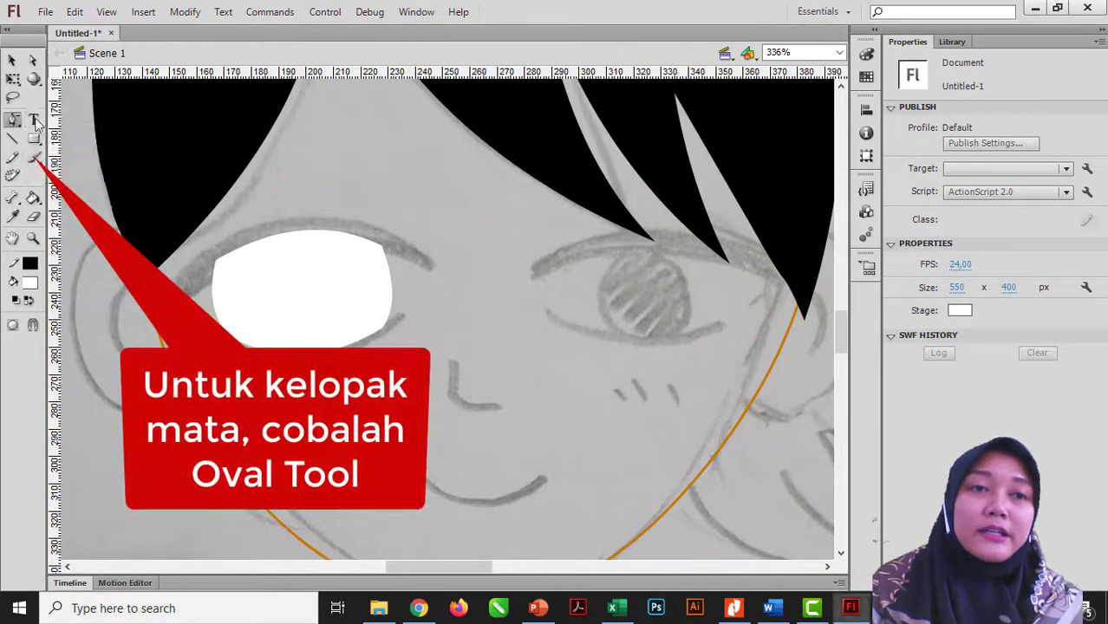
click(35, 139)
drag(35, 141, 79, 156)
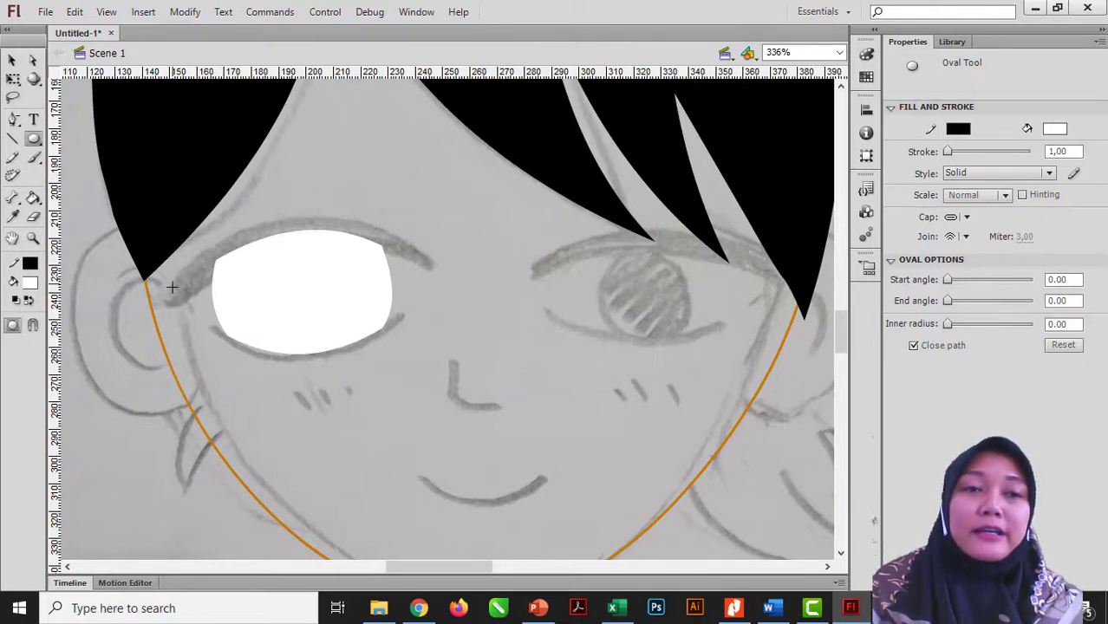
mouse_move(169, 334)
mouse_down()
mouse_move(294, 250)
mouse_move(444, 225)
mouse_move(437, 213)
mouse_up()
Move the oval onto the eye and adjust its height and both sides with Free Transform to fit the sketched eyelid
key(v)
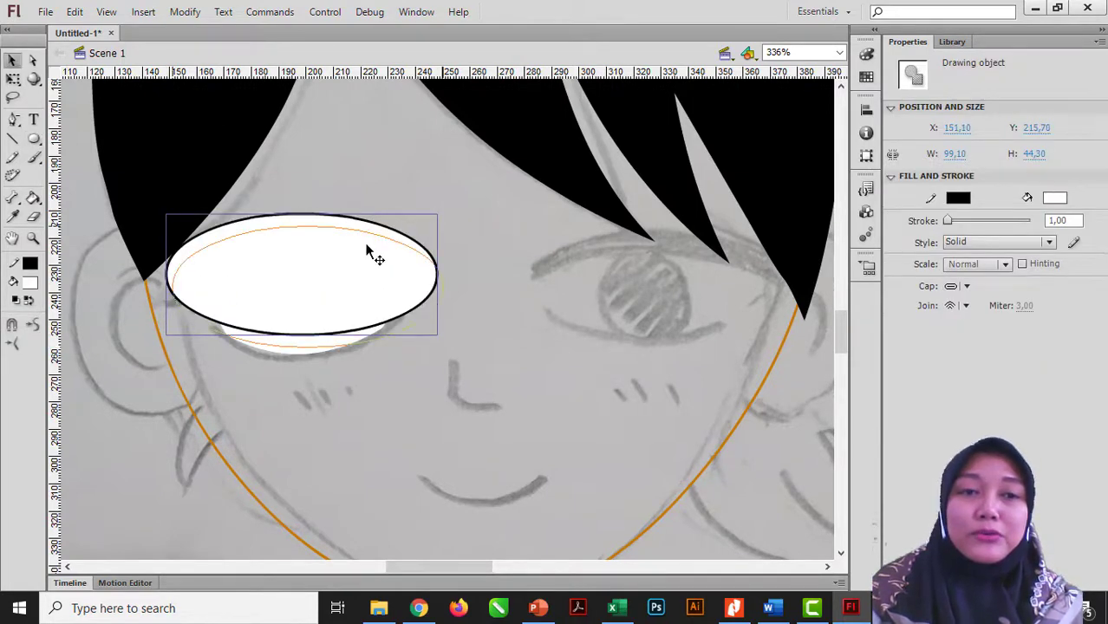
drag(369, 250, 374, 263)
key(q)
drag(308, 225, 311, 214)
drag(170, 282, 181, 282)
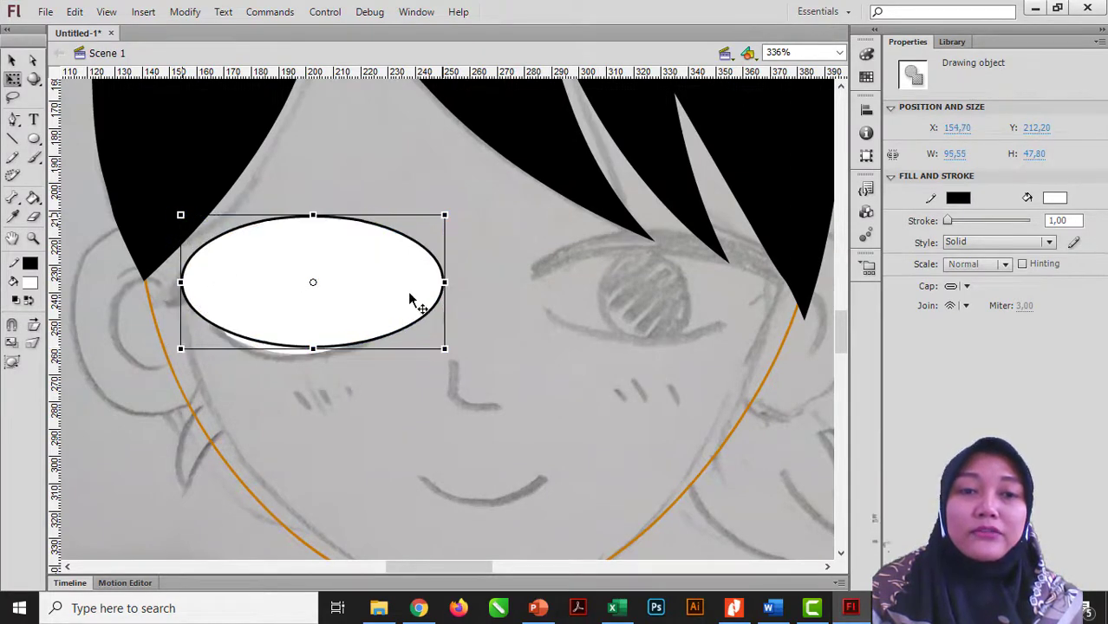
drag(444, 282, 429, 282)
key(v)
click(465, 294)
Open the oval drawing object for editing and delete its white fill
double_click(401, 297)
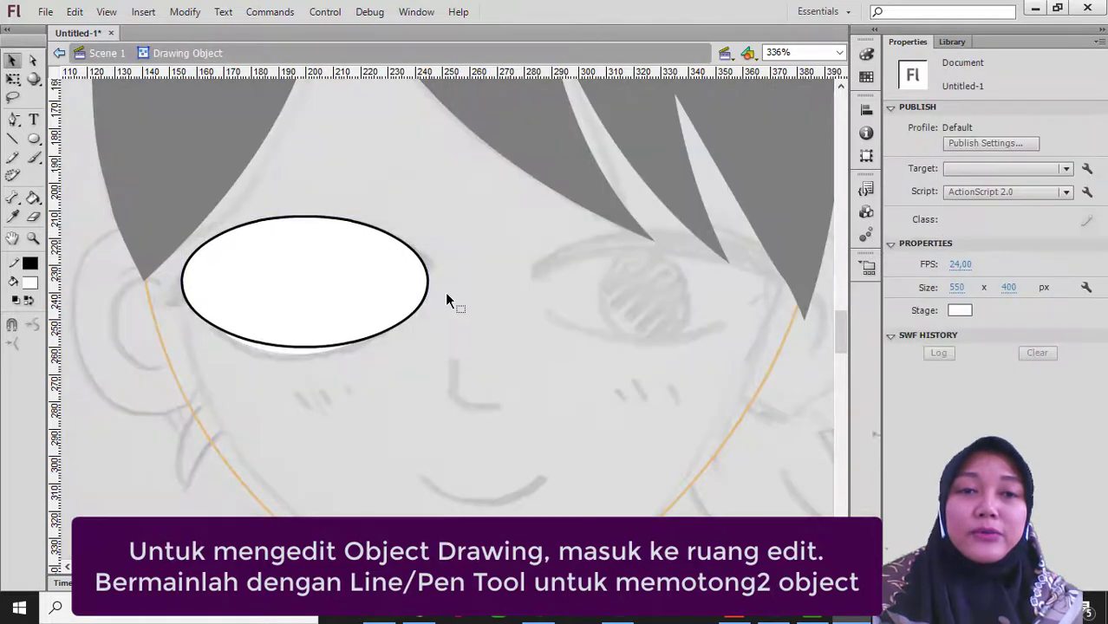
click(386, 291)
key(Delete)
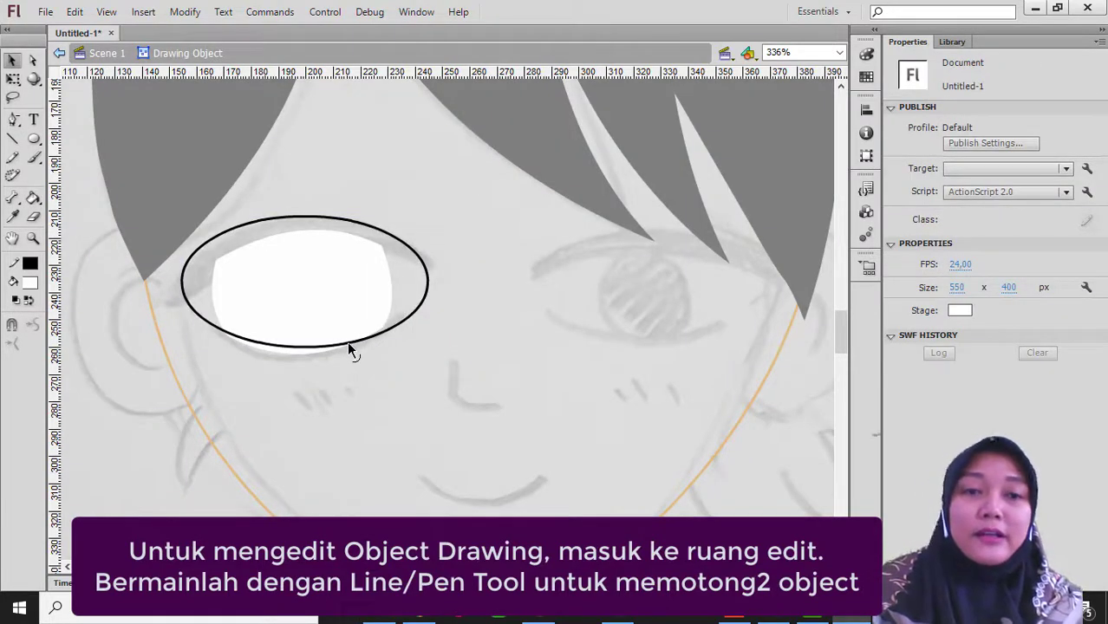
Cut the oval outline with a horizontal line across its middle, and delete the line and the lower half
click(13, 140)
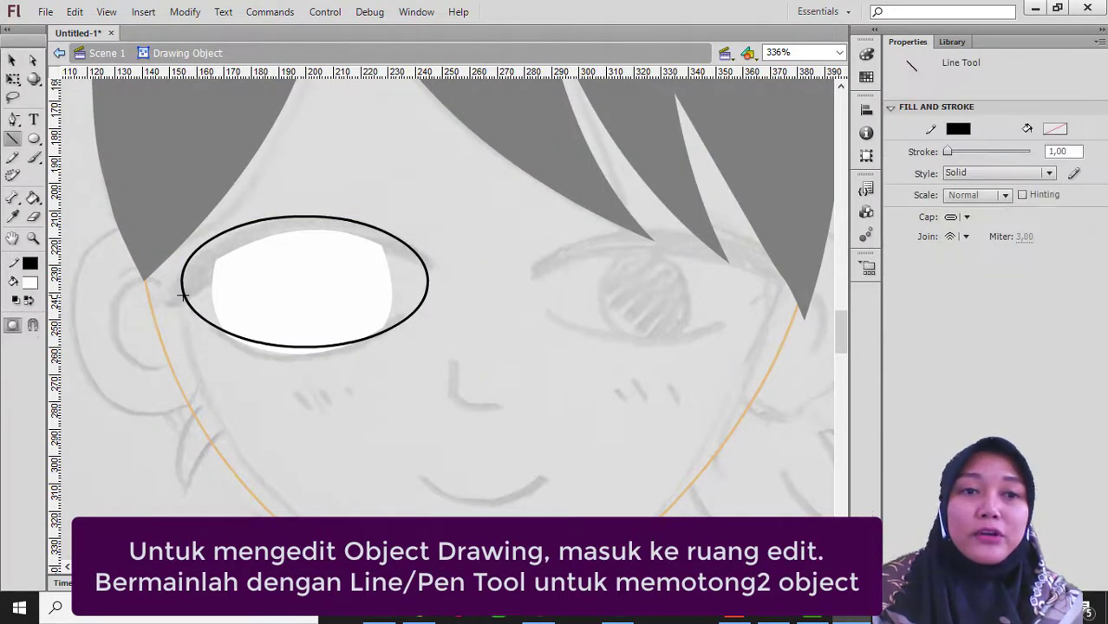
mouse_move(177, 283)
mouse_down()
mouse_move(453, 328)
mouse_move(449, 285)
mouse_up()
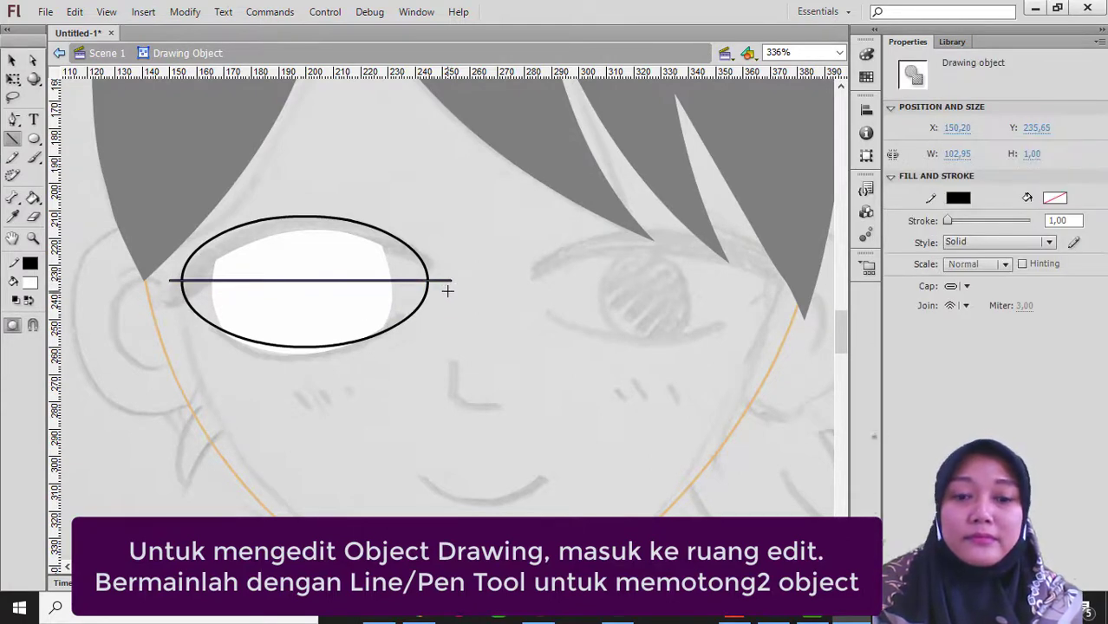
key(v)
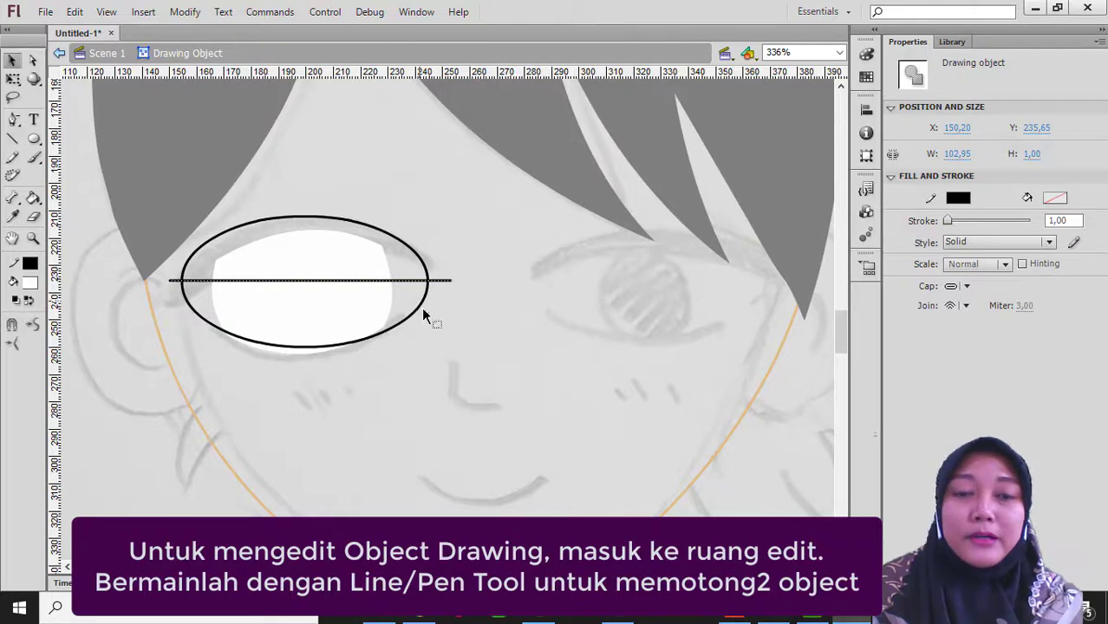
click(424, 311)
click(424, 288)
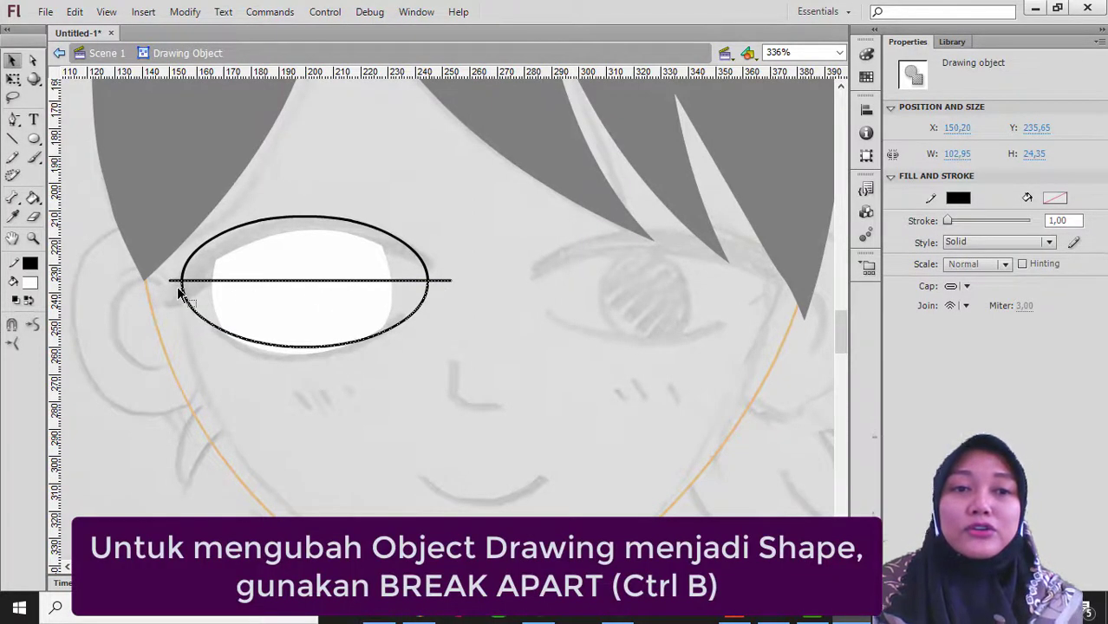
key(Delete)
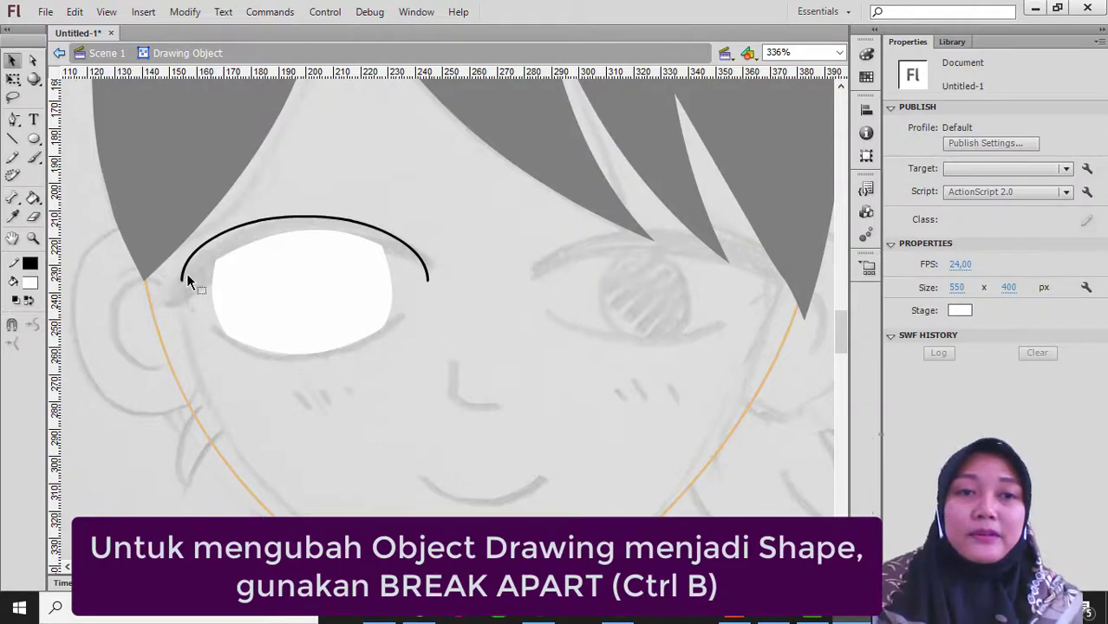
Pull both ends of the remaining arc outward and bend it to match the upper edge of the sketched eyelid
drag(182, 277, 166, 287)
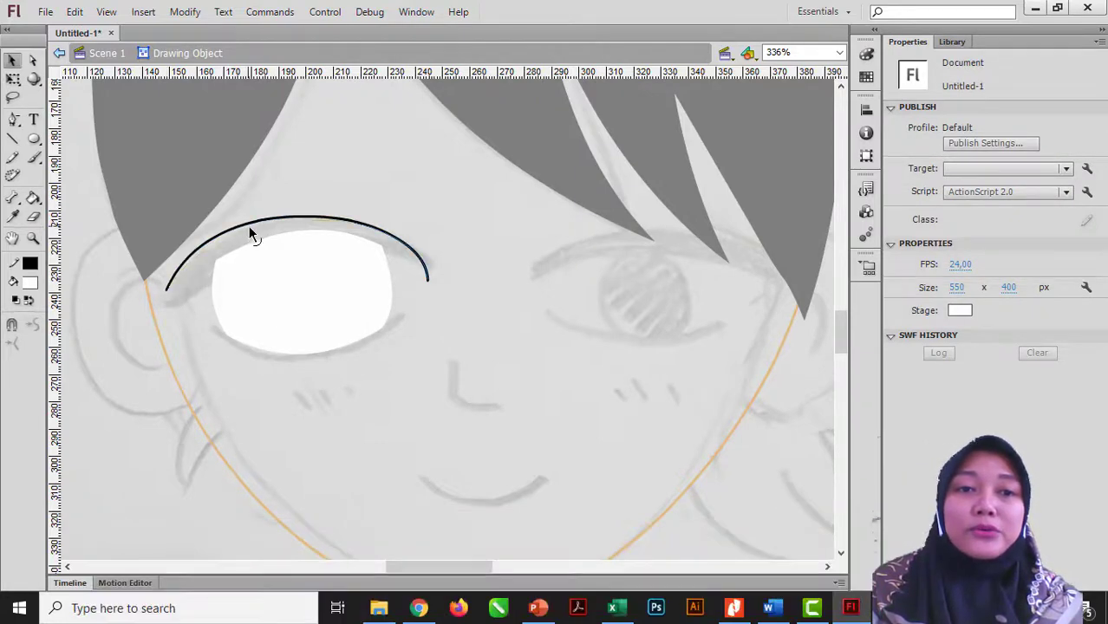
drag(429, 280, 442, 276)
drag(218, 246, 208, 255)
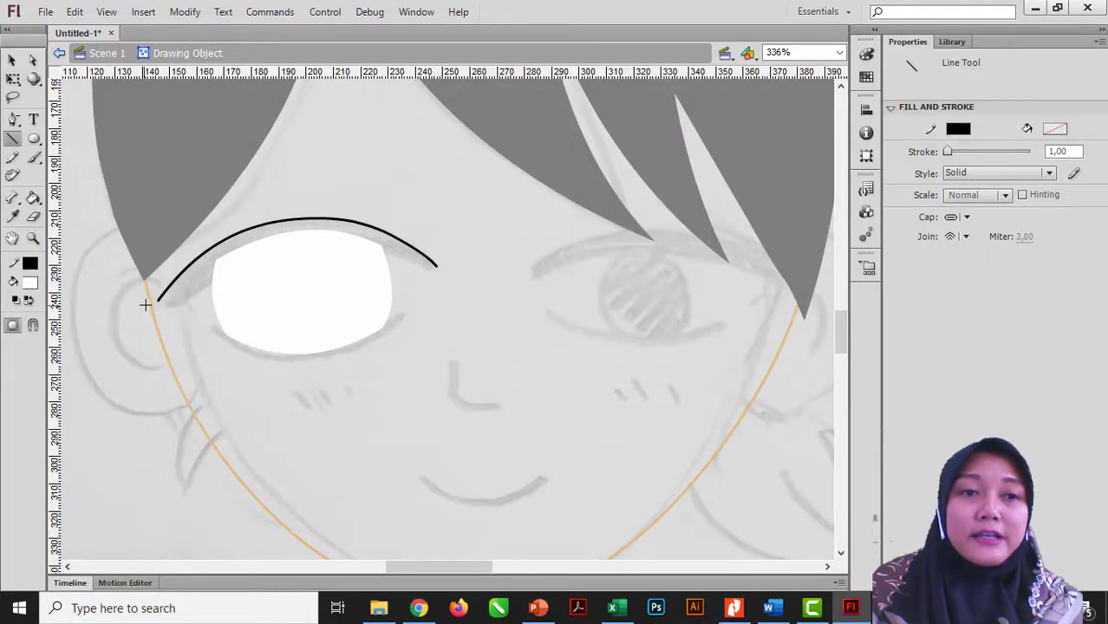
Join the arc's two ends with a straight line, break it apart into a shape, and bend it upward as the eyelid's lower edge
mouse_move(158, 300)
mouse_down()
mouse_move(285, 268)
mouse_move(446, 258)
mouse_move(440, 268)
mouse_up()
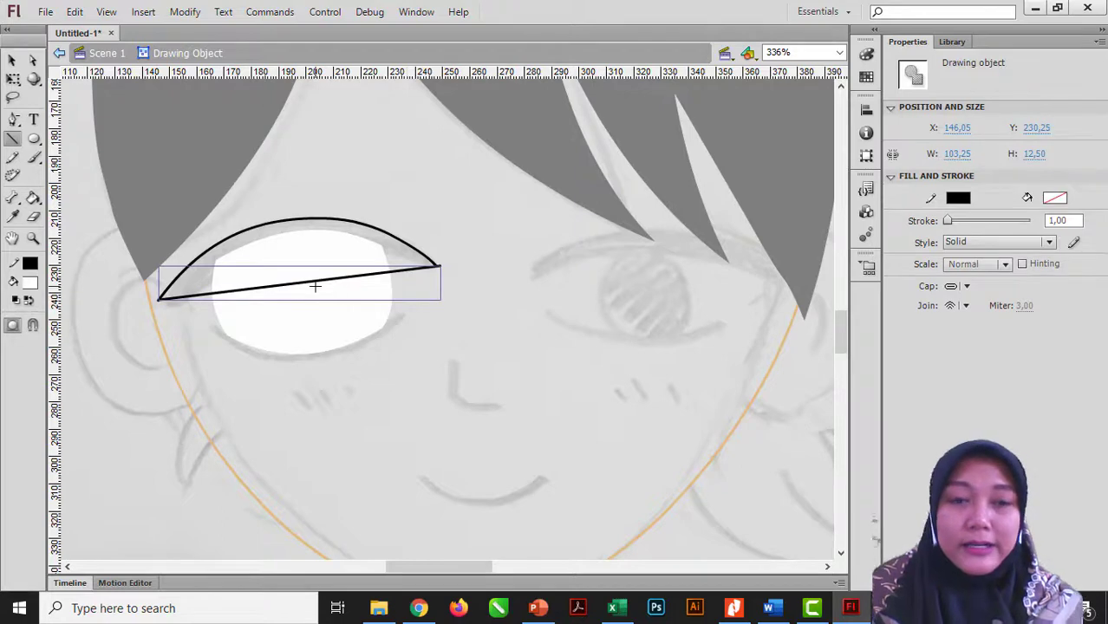
key(ctrl+b)
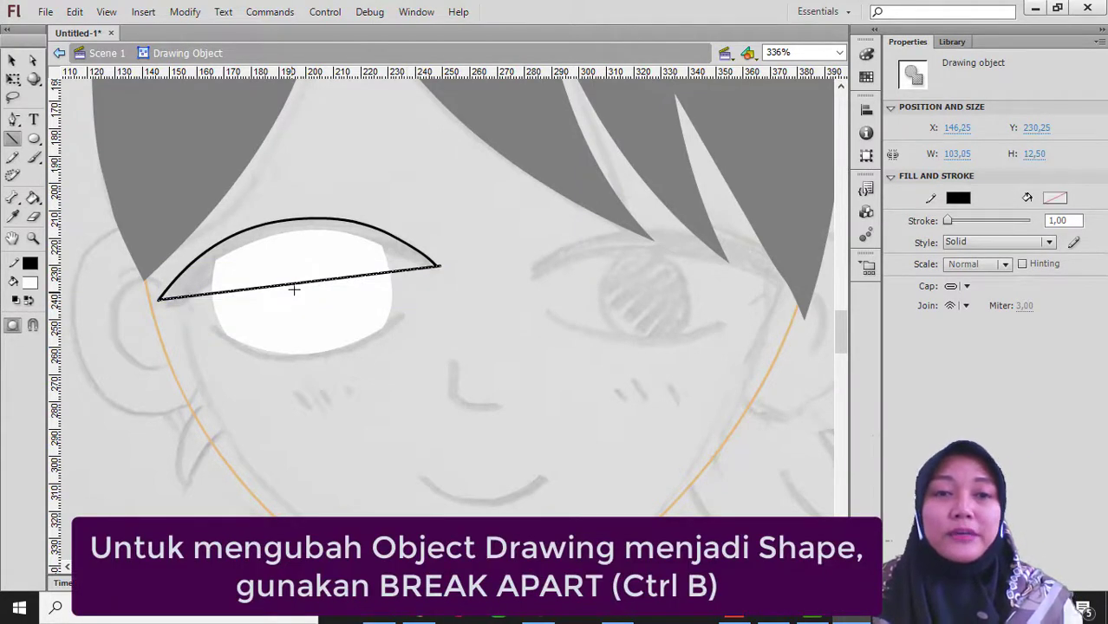
key(v)
click(265, 314)
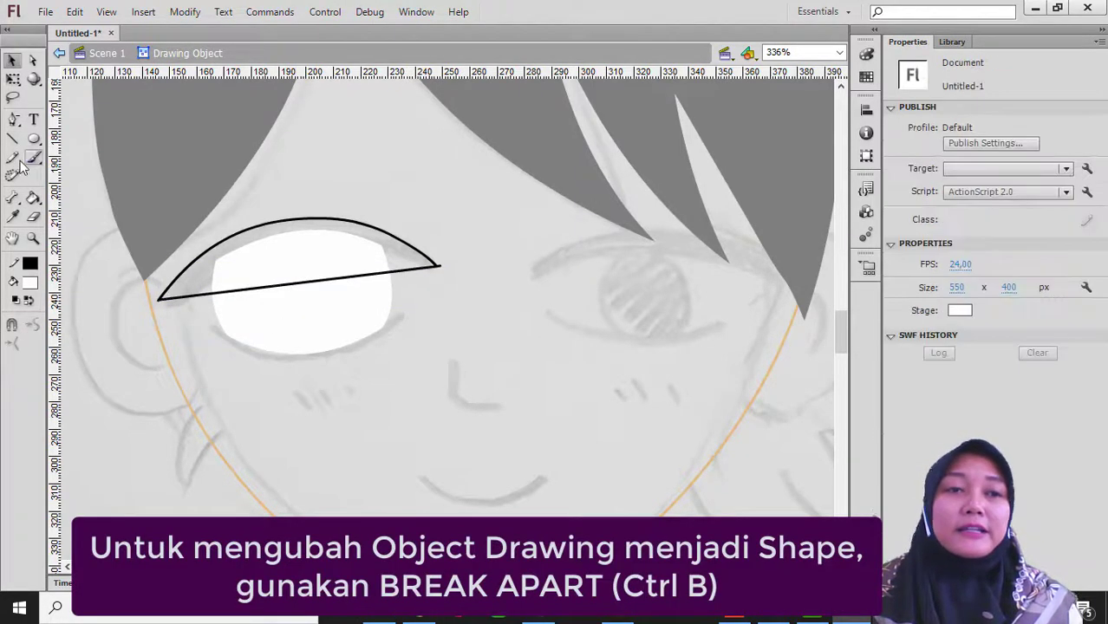
click(13, 139)
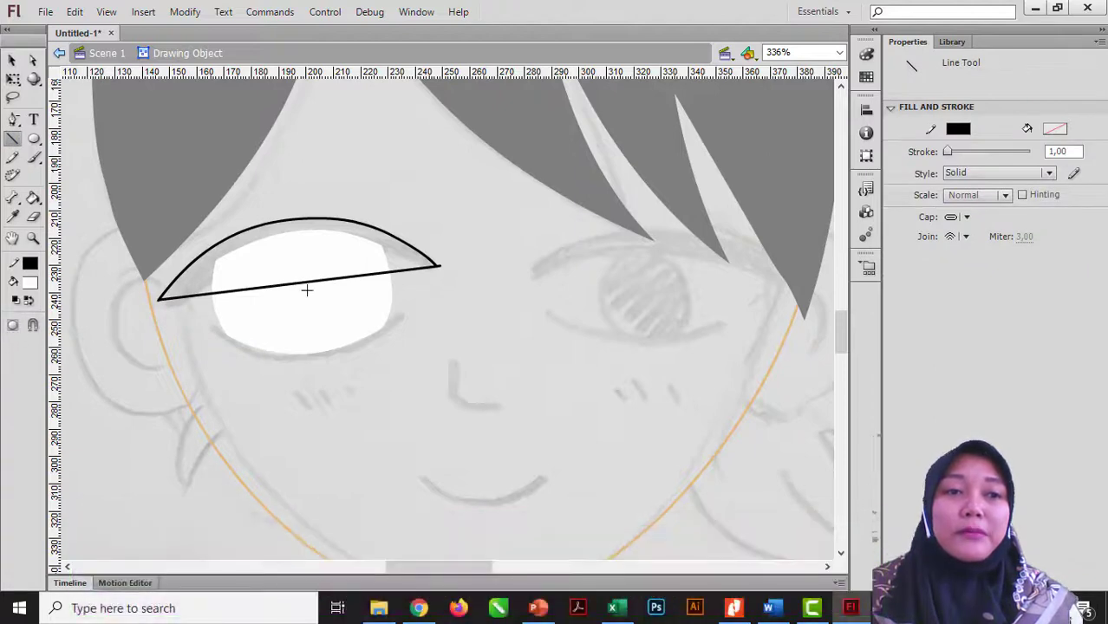
key(v)
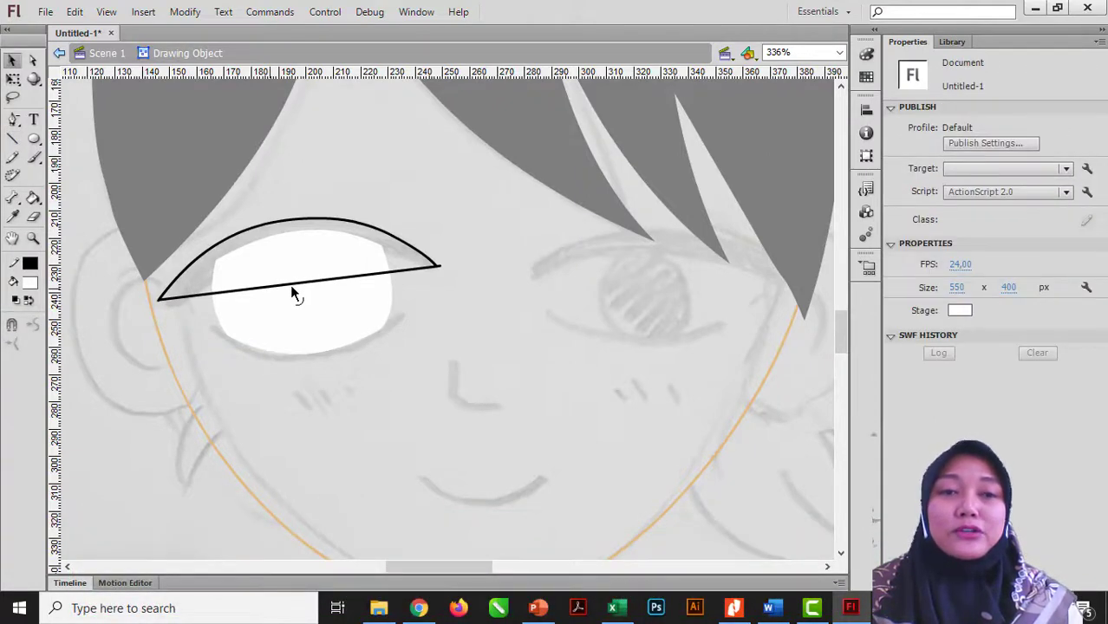
drag(293, 290, 296, 254)
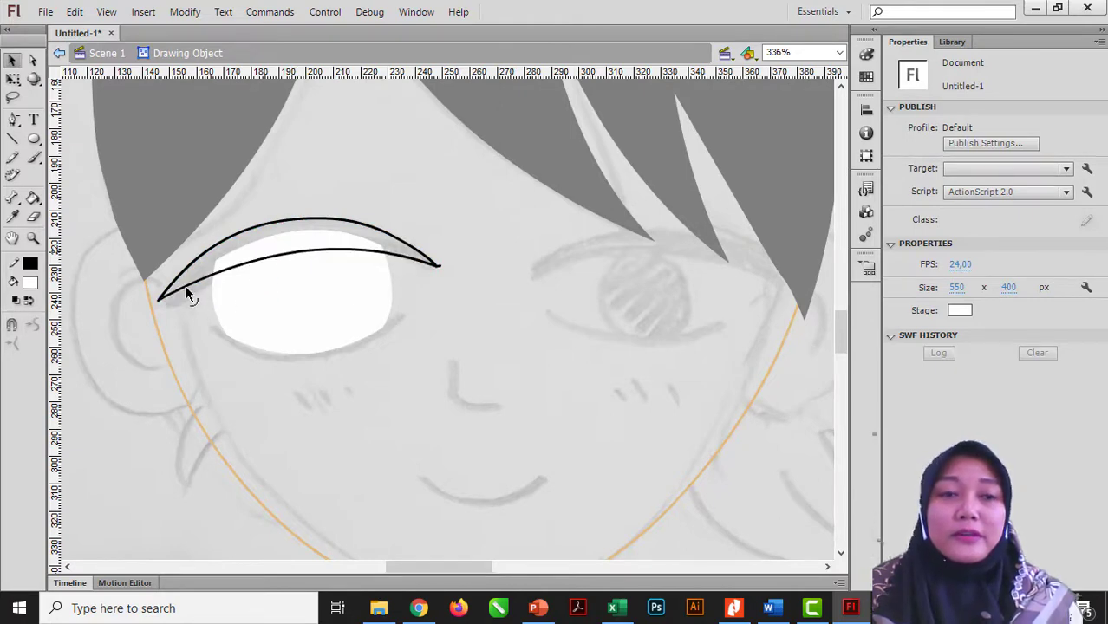
Add an anchor point on the eyelid's lower edge near its outer corner
key(p)
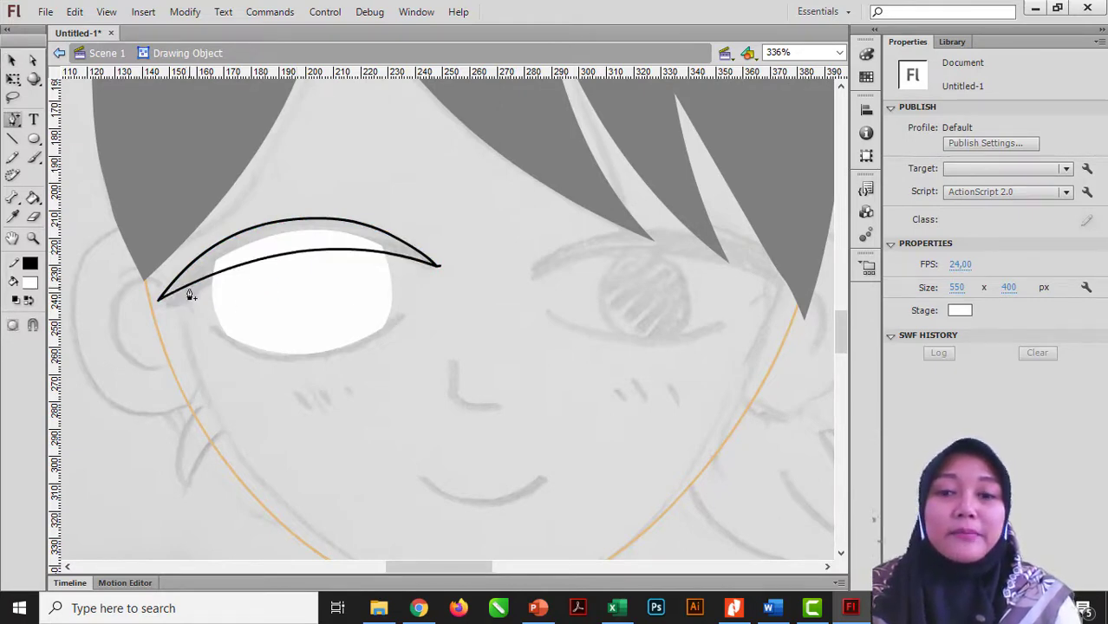
click(13, 120)
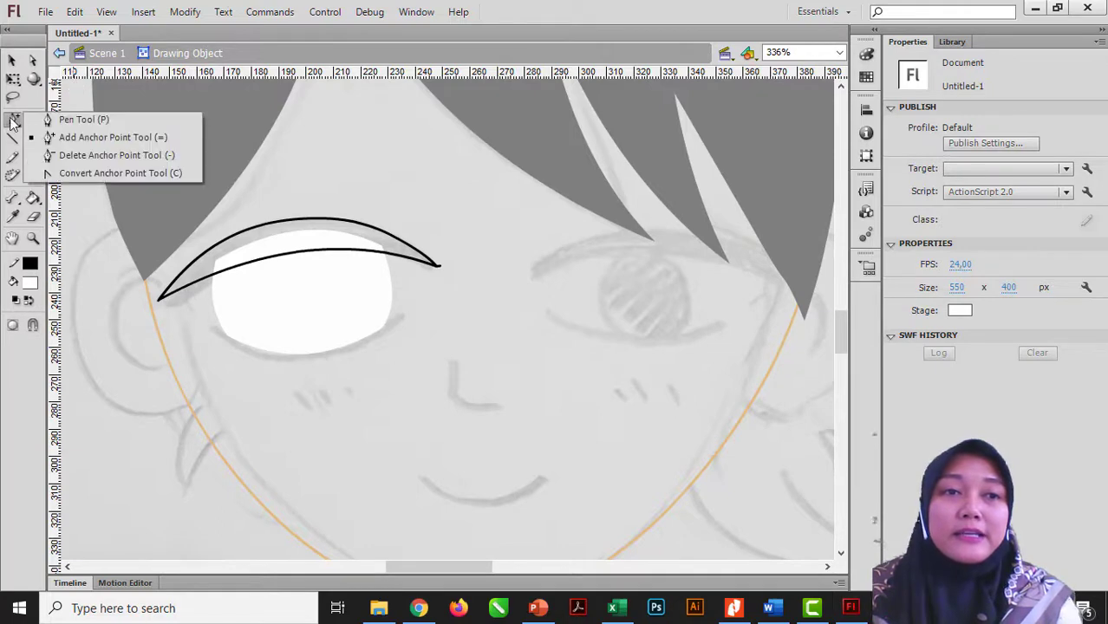
click(80, 139)
click(182, 296)
key(v)
click(178, 288)
click(179, 302)
Move the new anchor point down to widen the eyelid's outer end, and adjust the curves along to the inner corner
key(a)
click(187, 294)
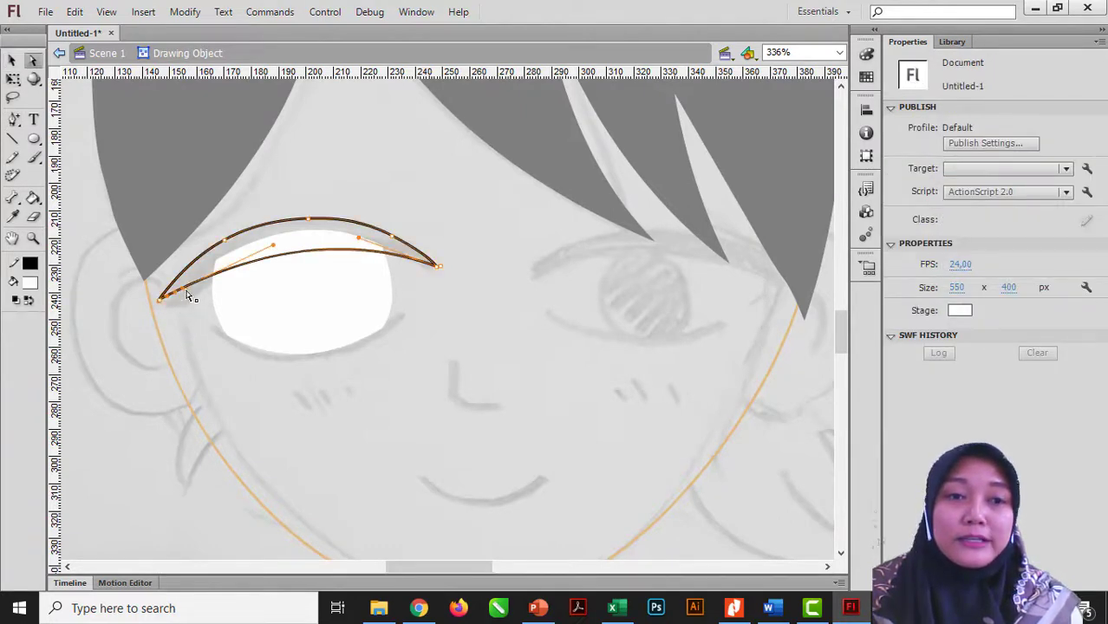
drag(181, 290, 183, 304)
drag(274, 259, 249, 226)
click(274, 291)
key(v)
click(431, 261)
click(417, 253)
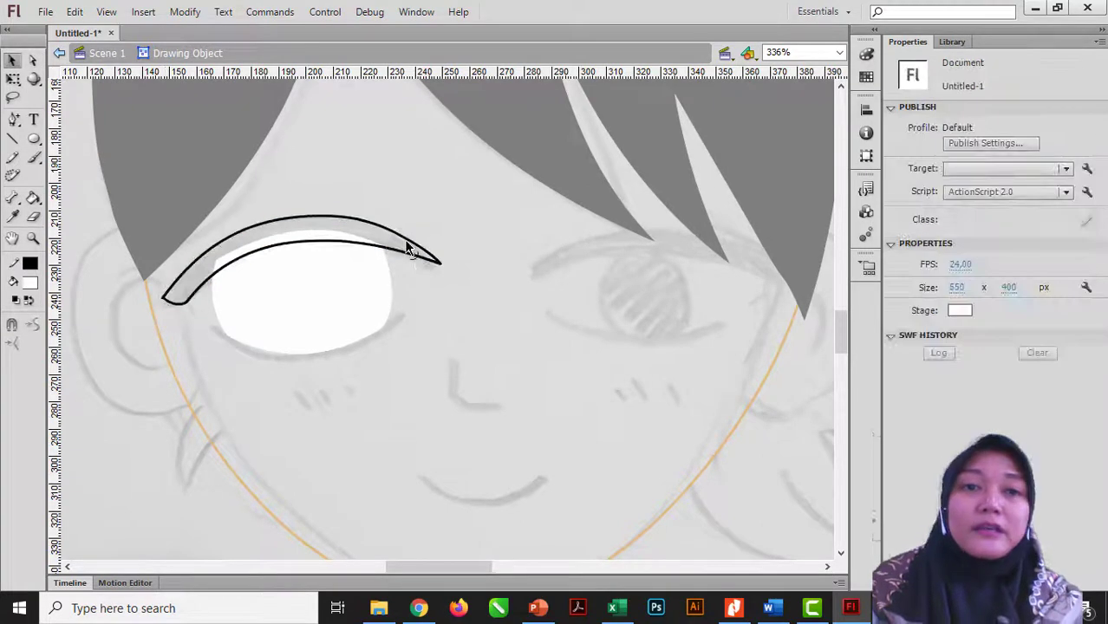
Fill the outlined upper eyelid with black and remove its outline stroke
key(k)
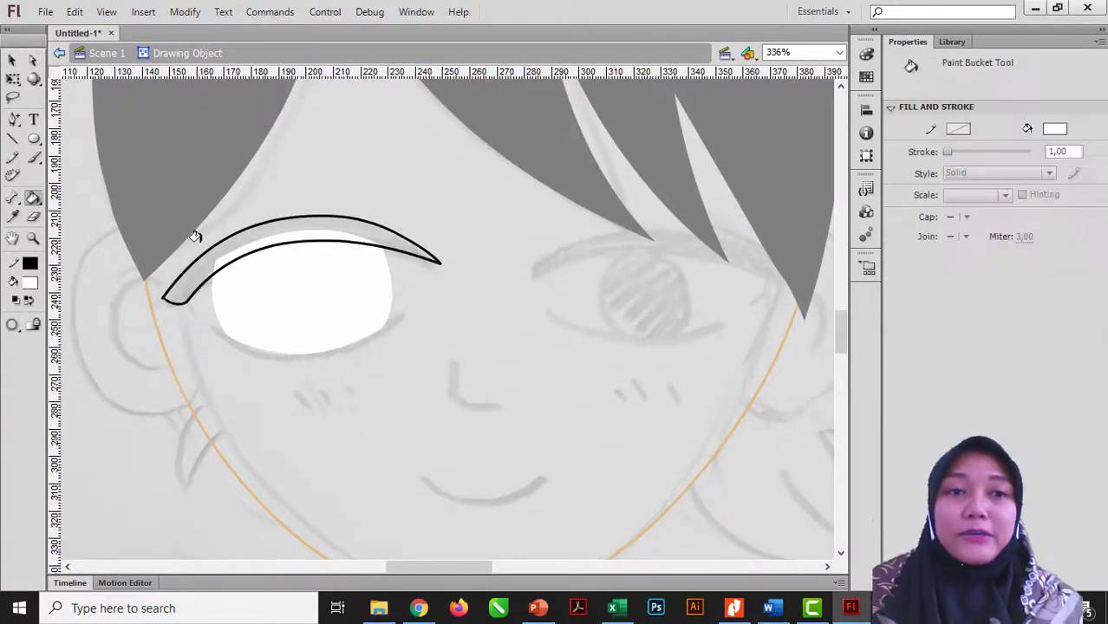
click(29, 284)
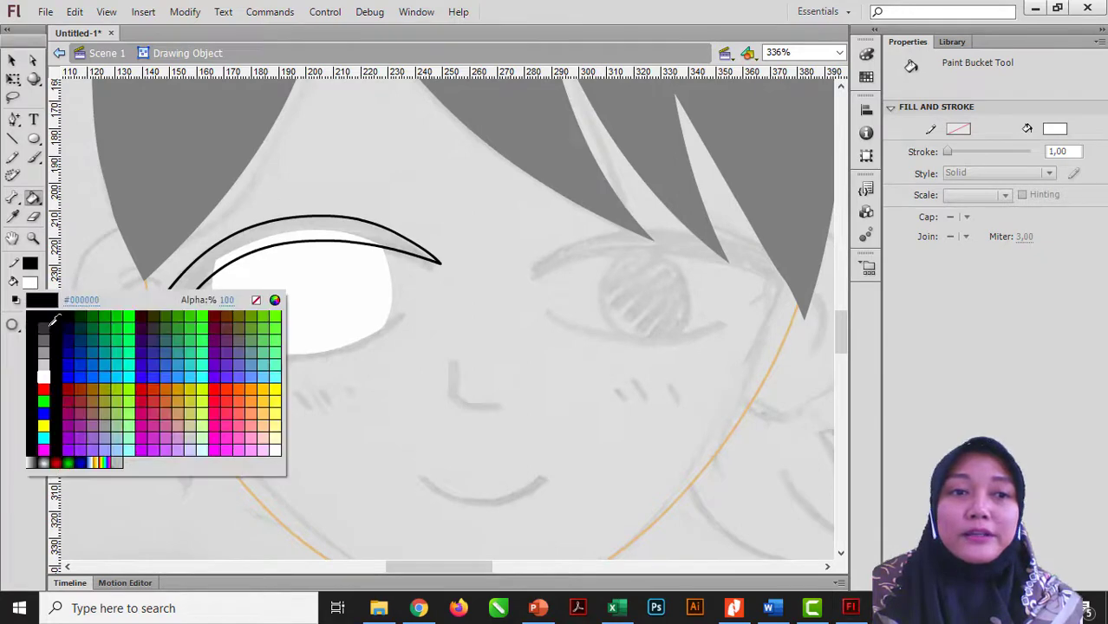
click(47, 311)
click(187, 273)
key(v)
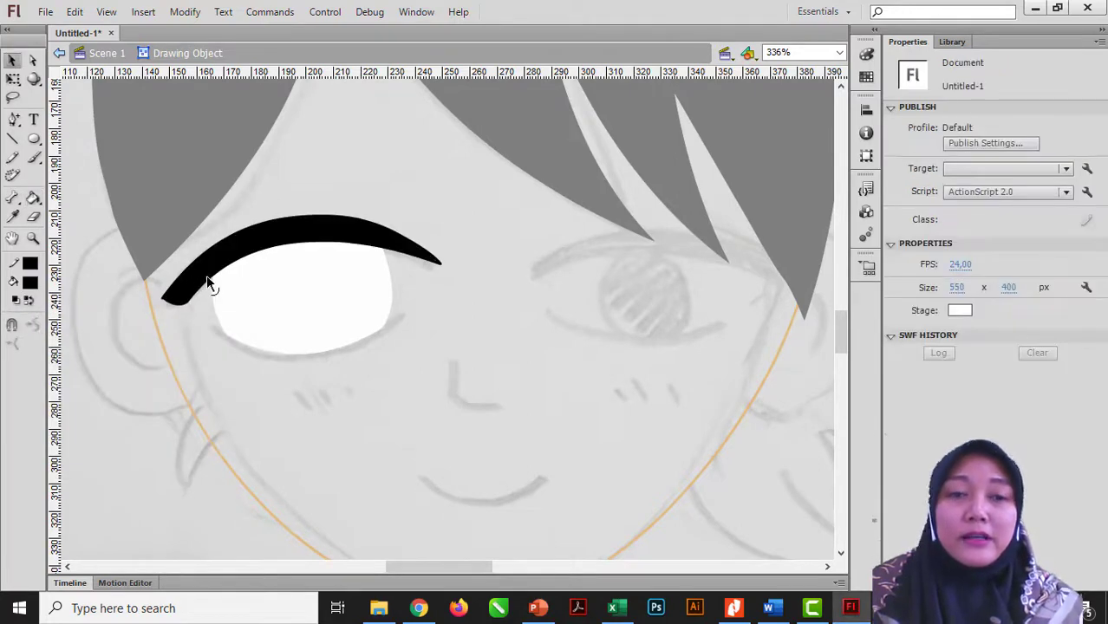
click(212, 278)
click(268, 321)
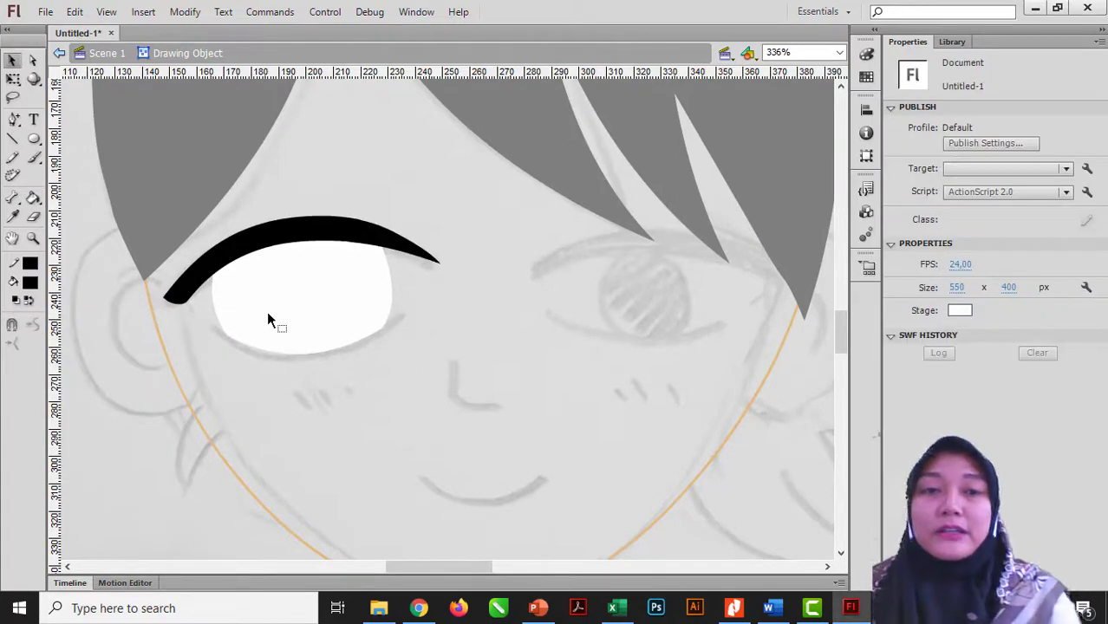
Return to the main scene and reposition, rotate and slightly resize the upper eyelid to match the sketched lid
double_click(436, 294)
click(416, 314)
click(363, 250)
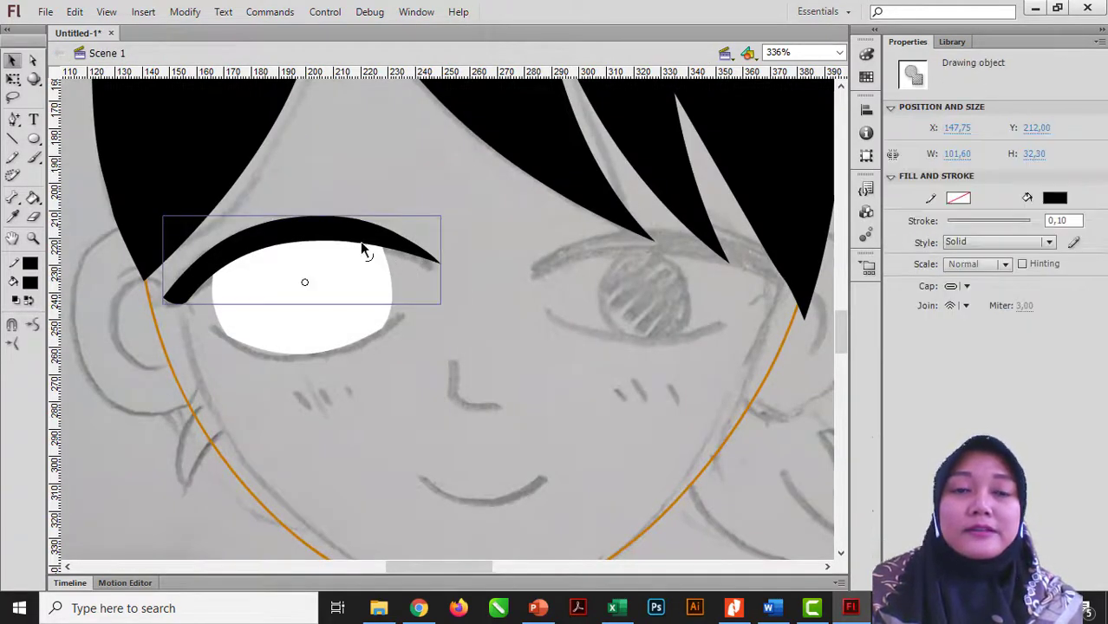
drag(364, 243, 368, 244)
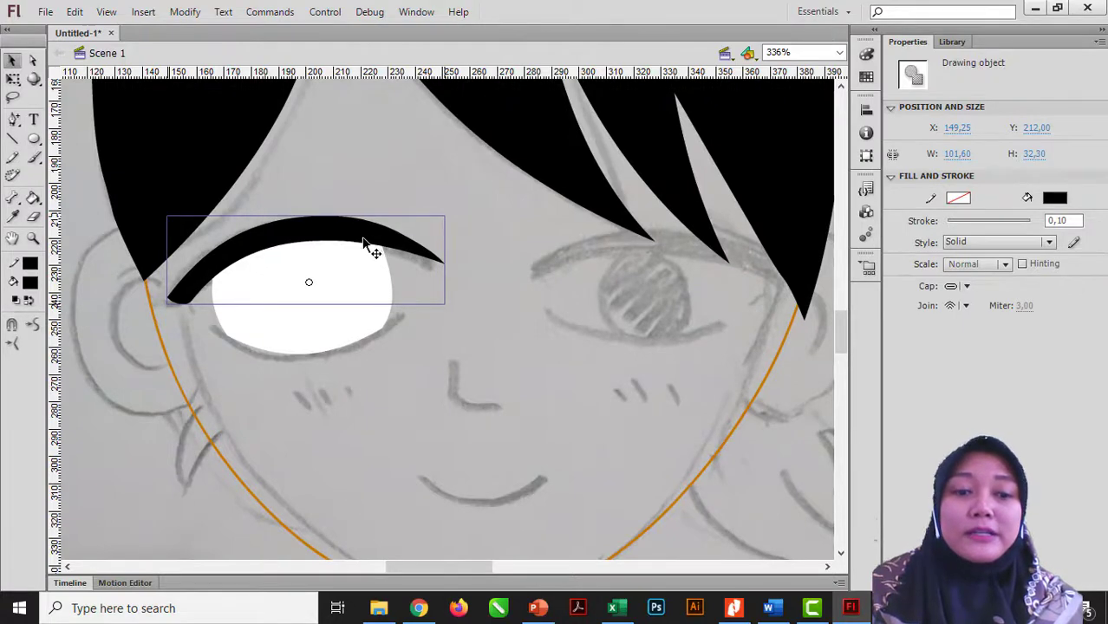
key(q)
drag(460, 207, 461, 215)
drag(410, 248, 405, 250)
click(415, 241)
key(v)
click(416, 245)
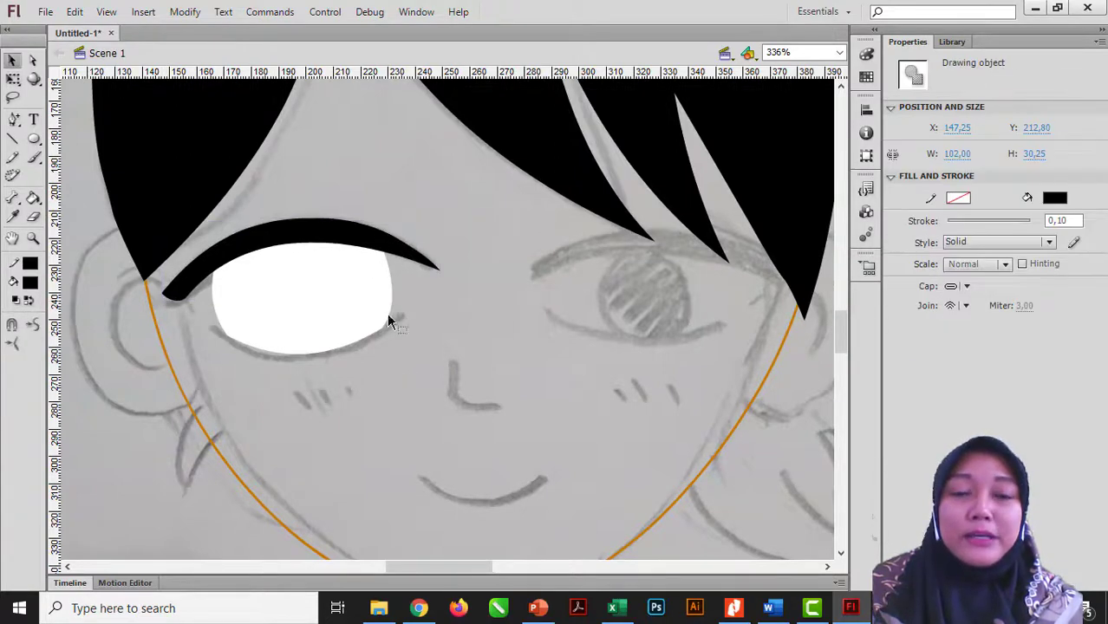
click(394, 347)
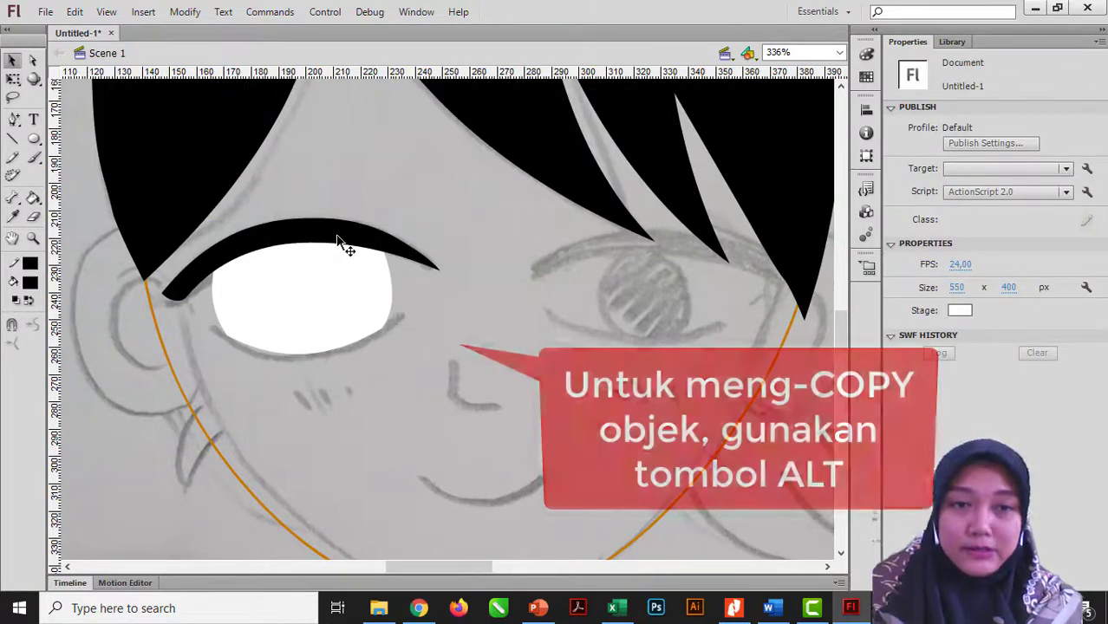
click(337, 244)
drag(337, 244, 339, 297)
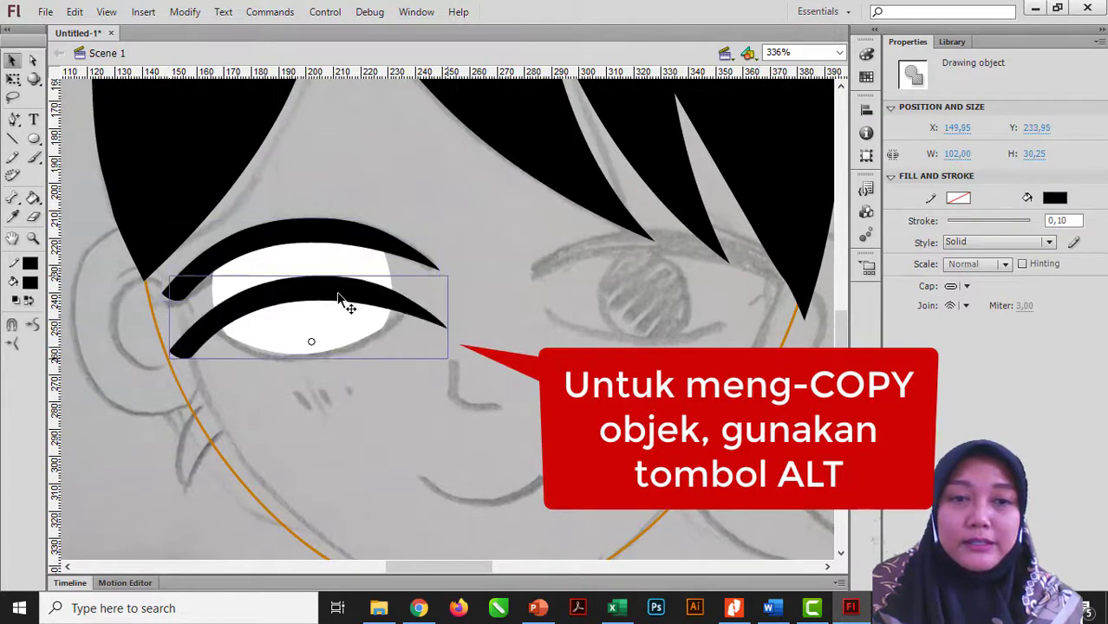
key(ctrl+z)
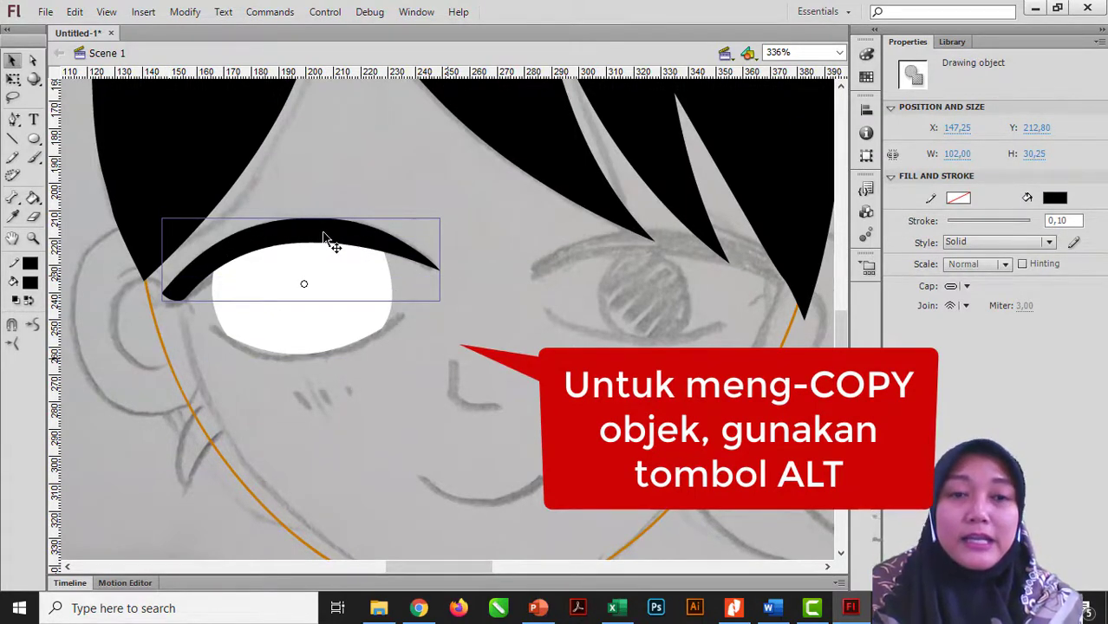
Duplicate the upper eyelid onto the lower part of the eye and flip the copy vertically
drag(327, 235, 376, 288)
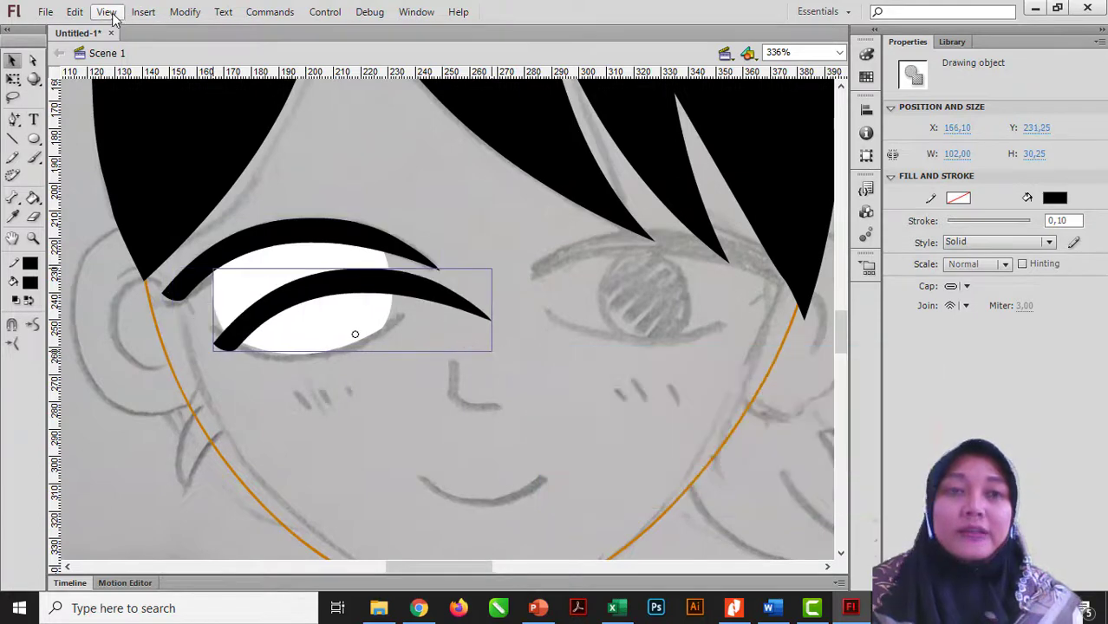
click(185, 13)
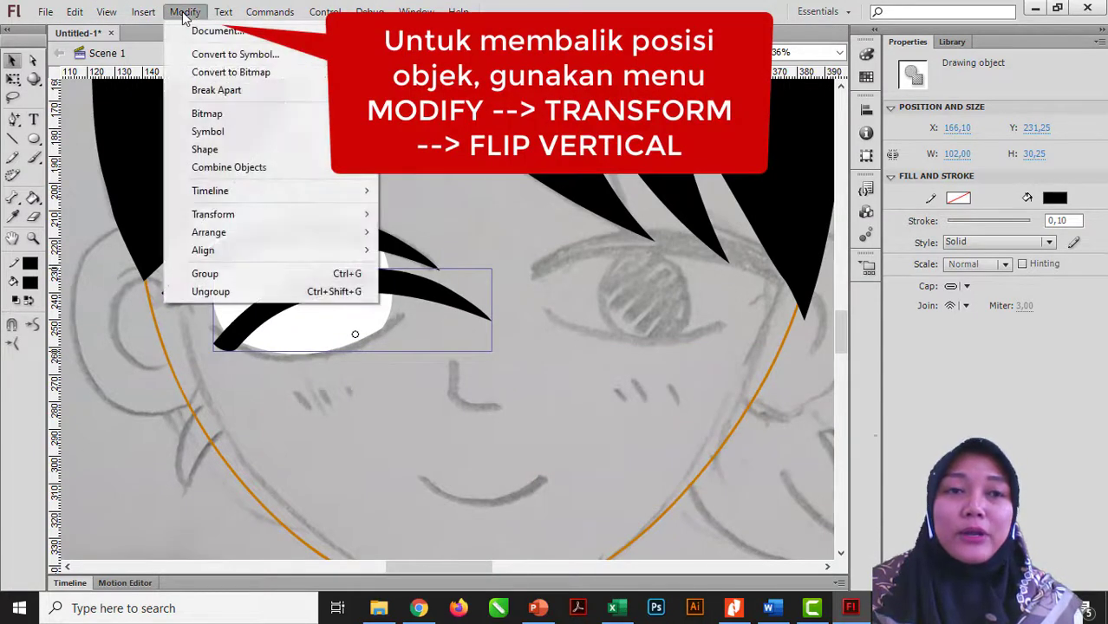
mouse_move(243, 213)
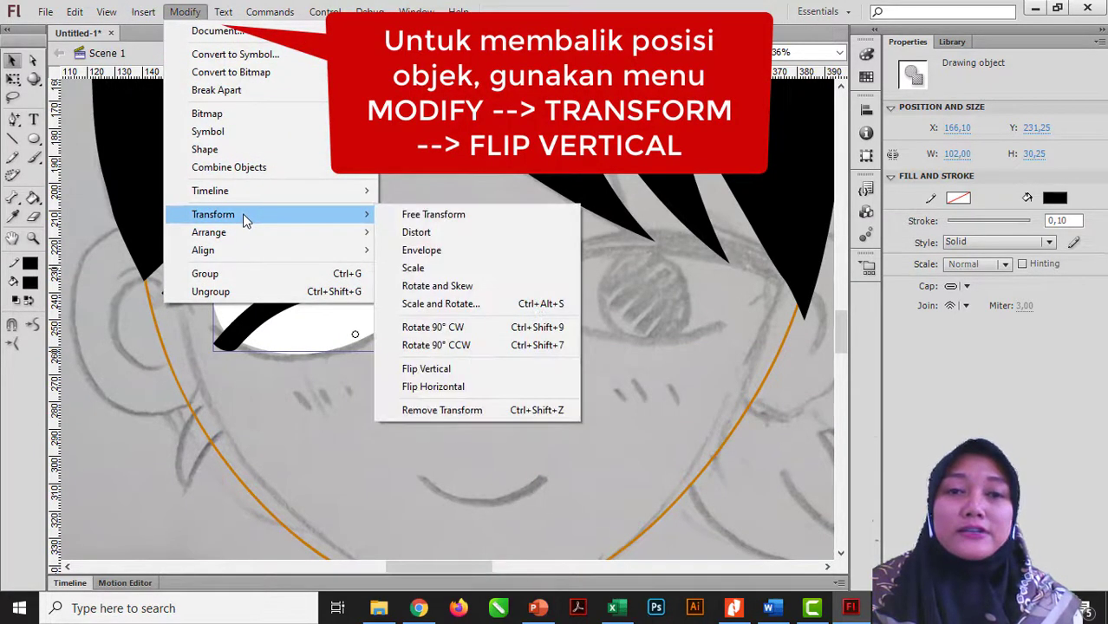
click(426, 370)
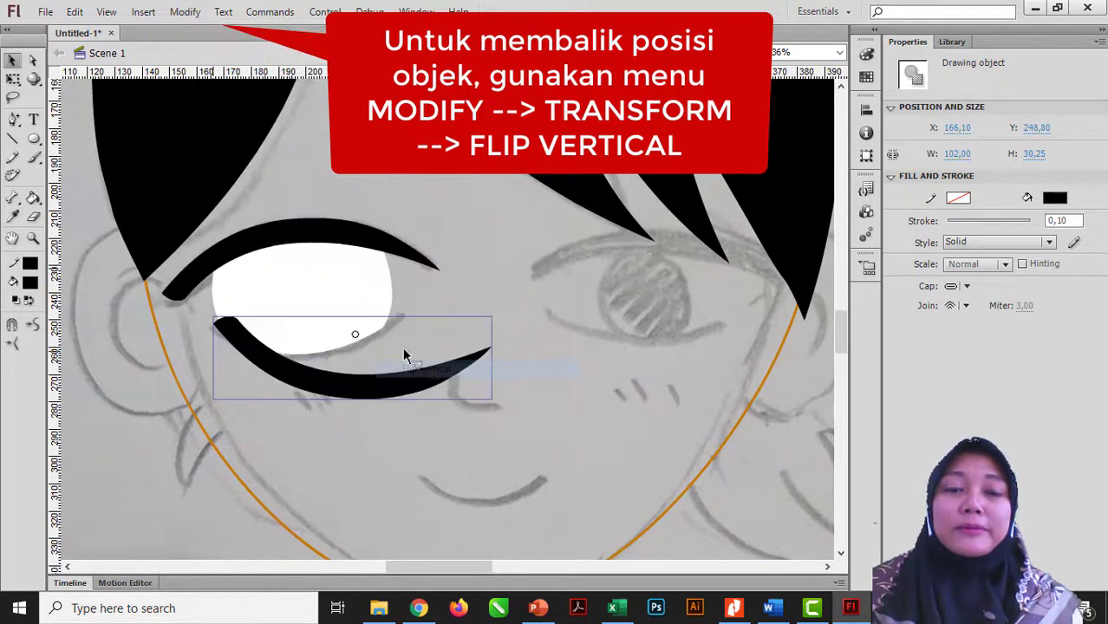
Scale, rotate and move the flipped copy with Free Transform so it follows the lower edge of the eye white
key(q)
drag(148, 321, 201, 321)
drag(223, 268, 218, 293)
drag(400, 328, 378, 342)
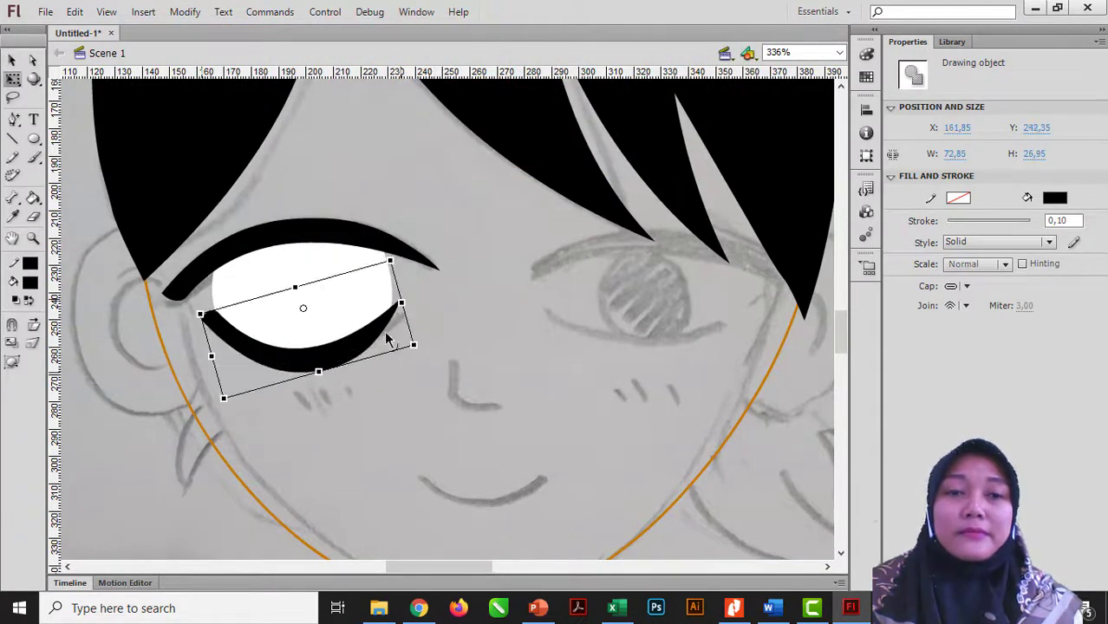
key(v)
key(q)
drag(402, 300, 451, 289)
drag(386, 346, 366, 357)
key(v)
Open the lower eyelid shape for editing and bend its lower edge upward to make the eyelid thinner
click(341, 363)
click(346, 371)
double_click(347, 371)
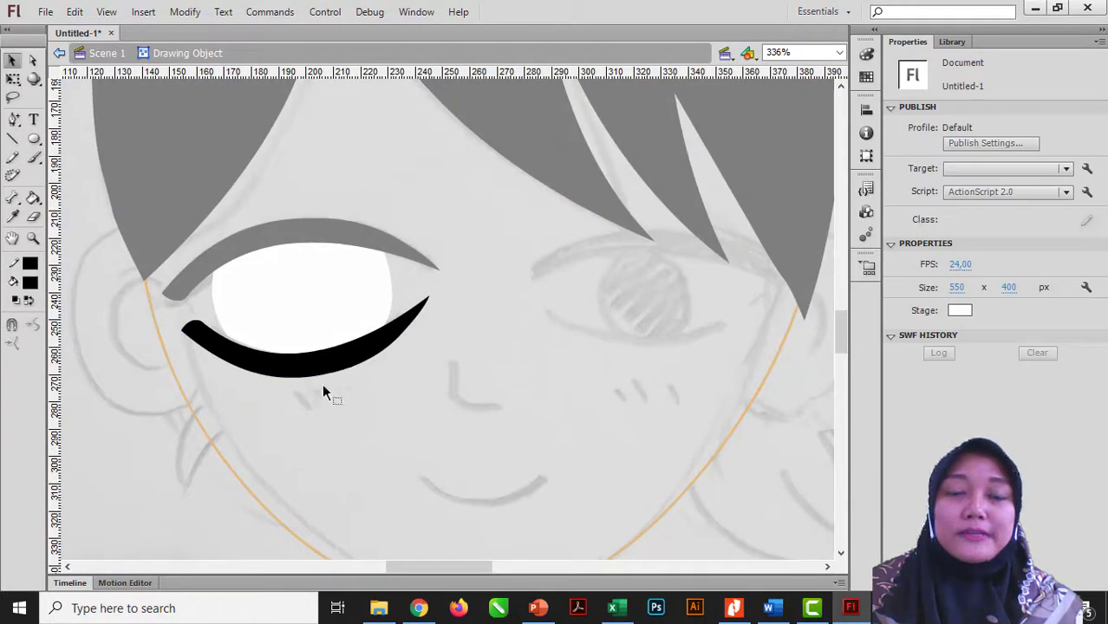
drag(307, 375, 307, 371)
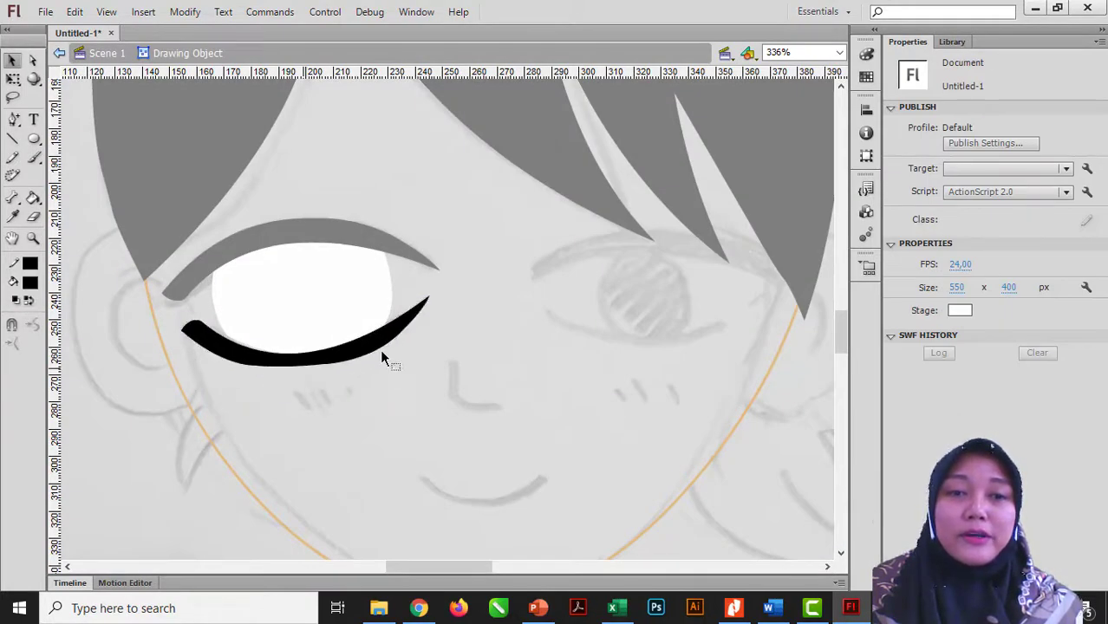
drag(382, 358, 374, 351)
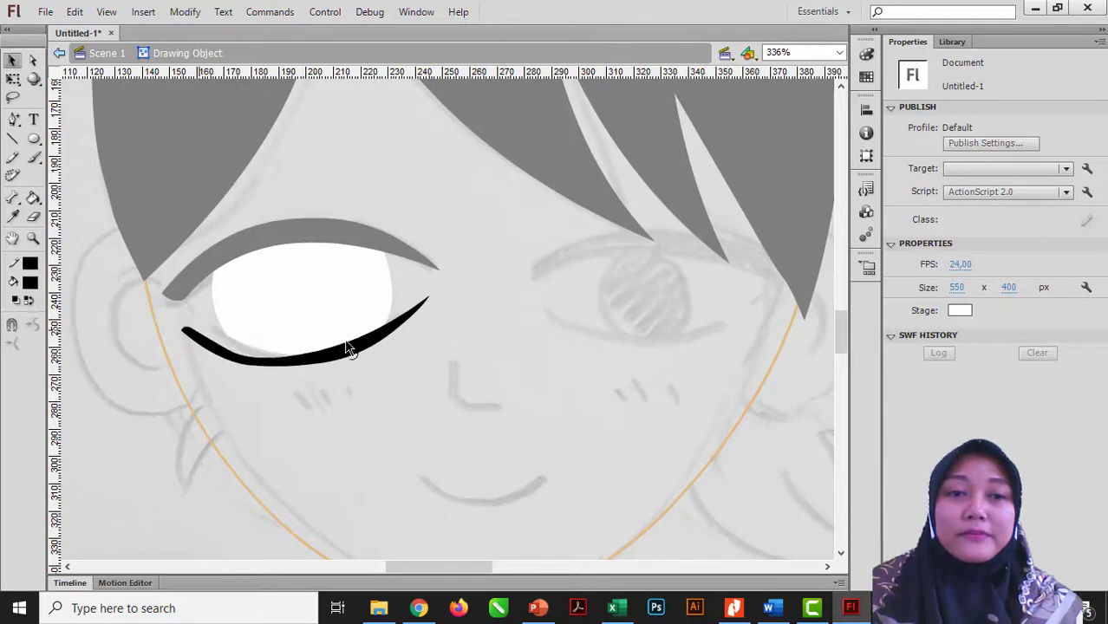
double_click(337, 374)
click(337, 376)
double_click(408, 340)
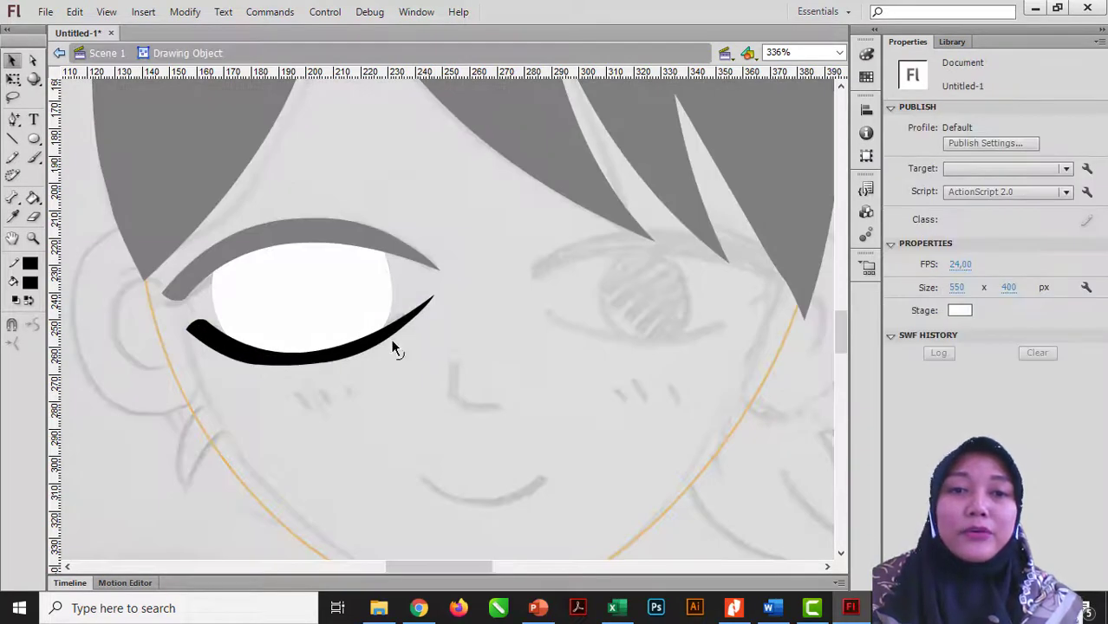
Draw green cutting lines across both ends of the lower eyelid and delete the tips outside them
click(13, 140)
click(30, 263)
click(123, 291)
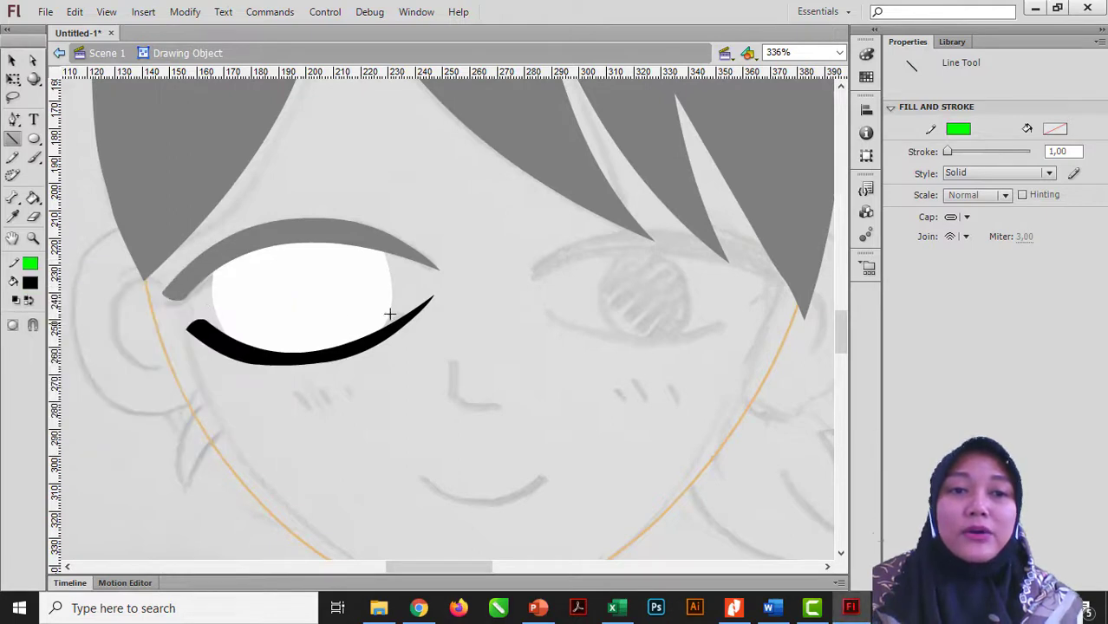
drag(399, 307, 408, 344)
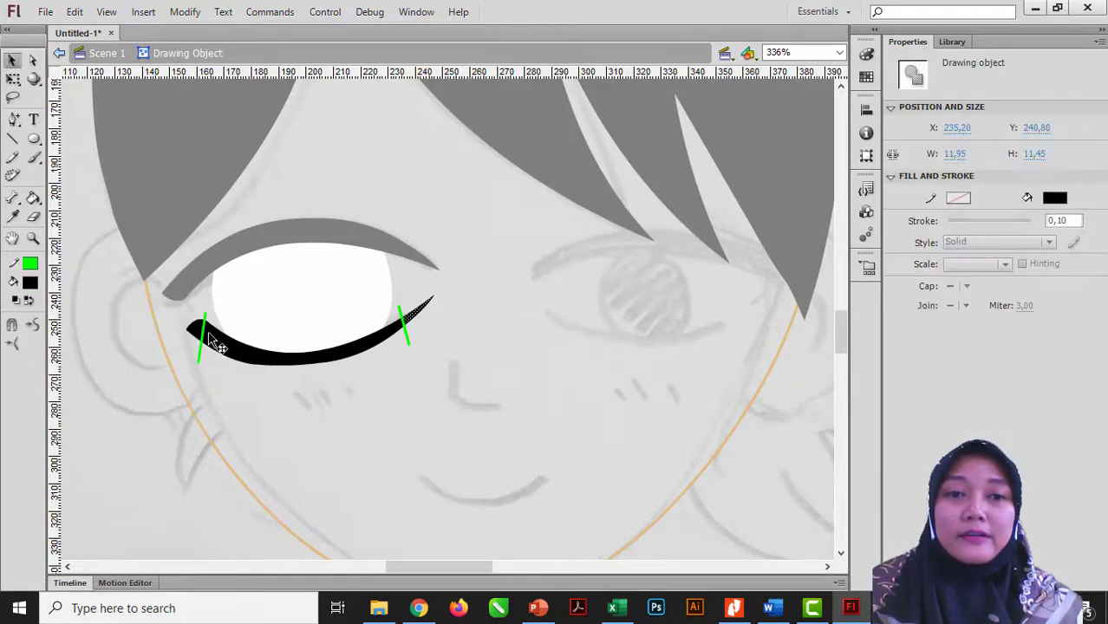
shift+click(199, 330)
key(Delete)
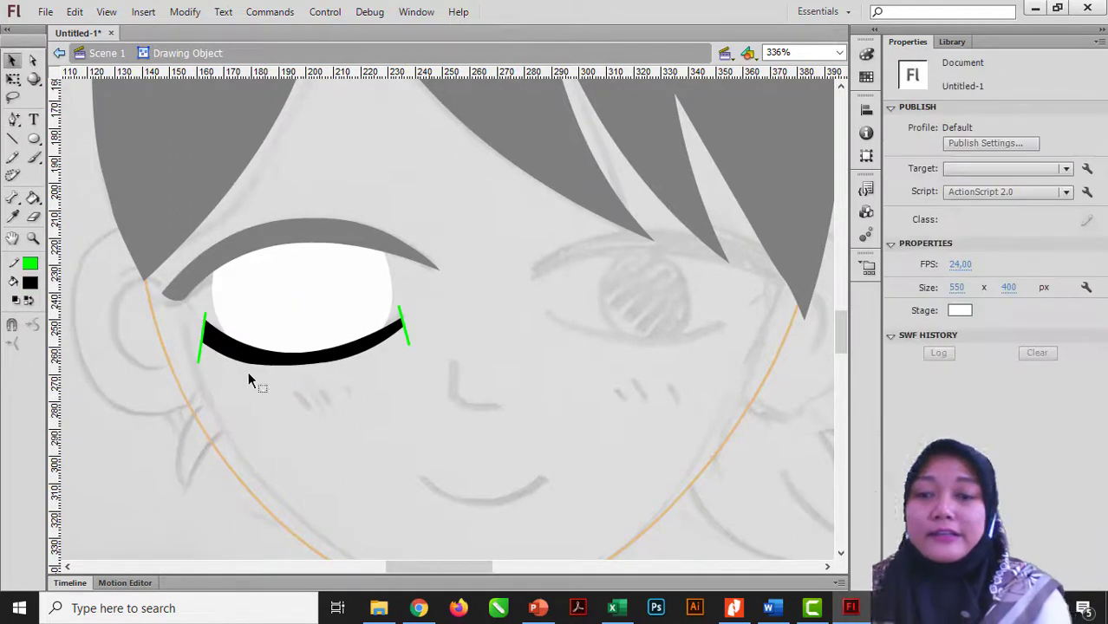
Delete both green cutting lines and return to the main scene
click(406, 334)
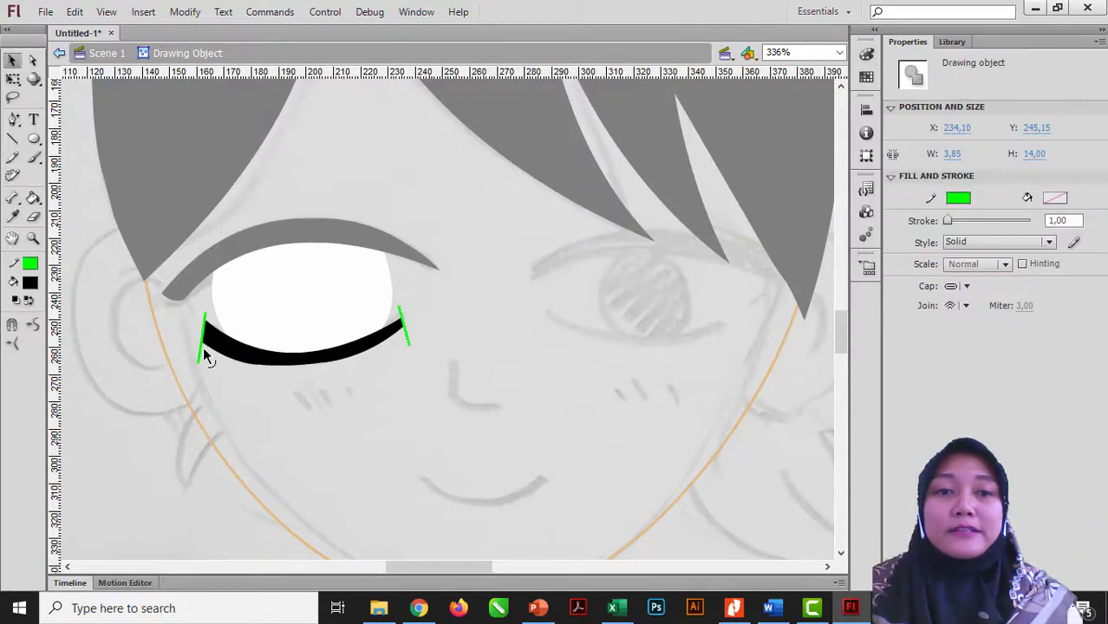
key(Delete)
double_click(403, 367)
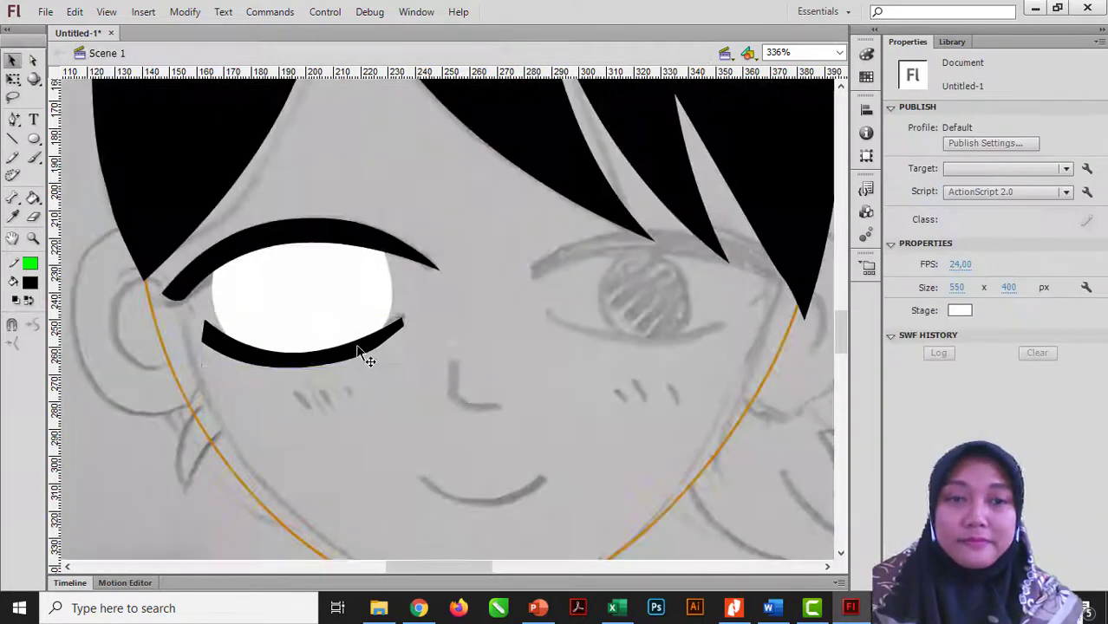
click(361, 350)
click(379, 371)
Lower the upper corner point at the lower eyelid's outer end to narrow it, and smooth the lower edge near the inner end
key(z)
drag(92, 205, 473, 416)
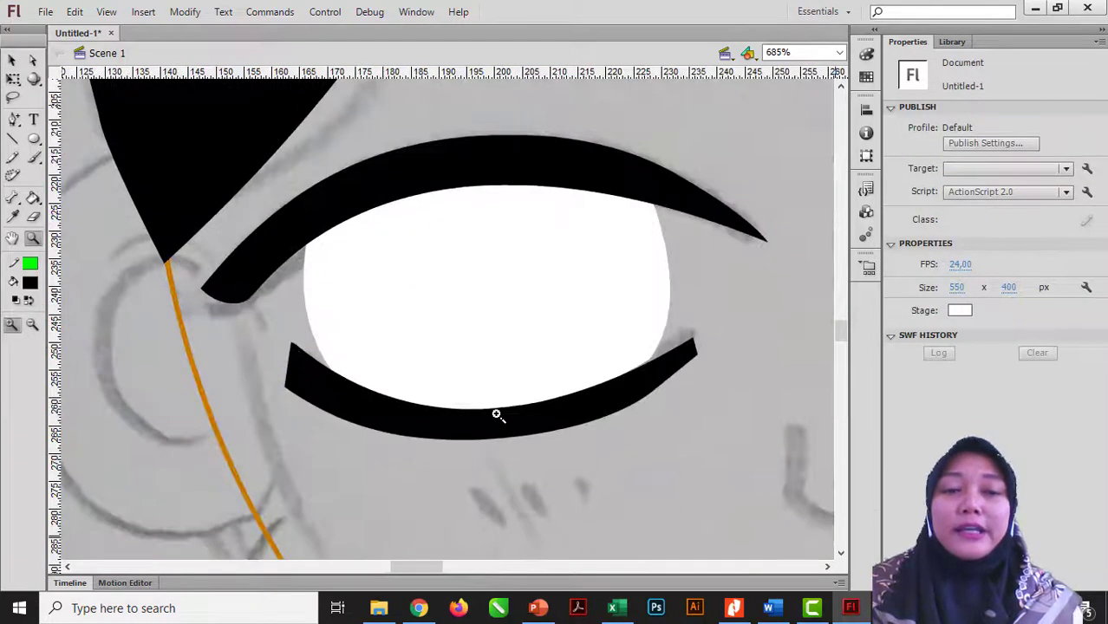
key(v)
double_click(462, 431)
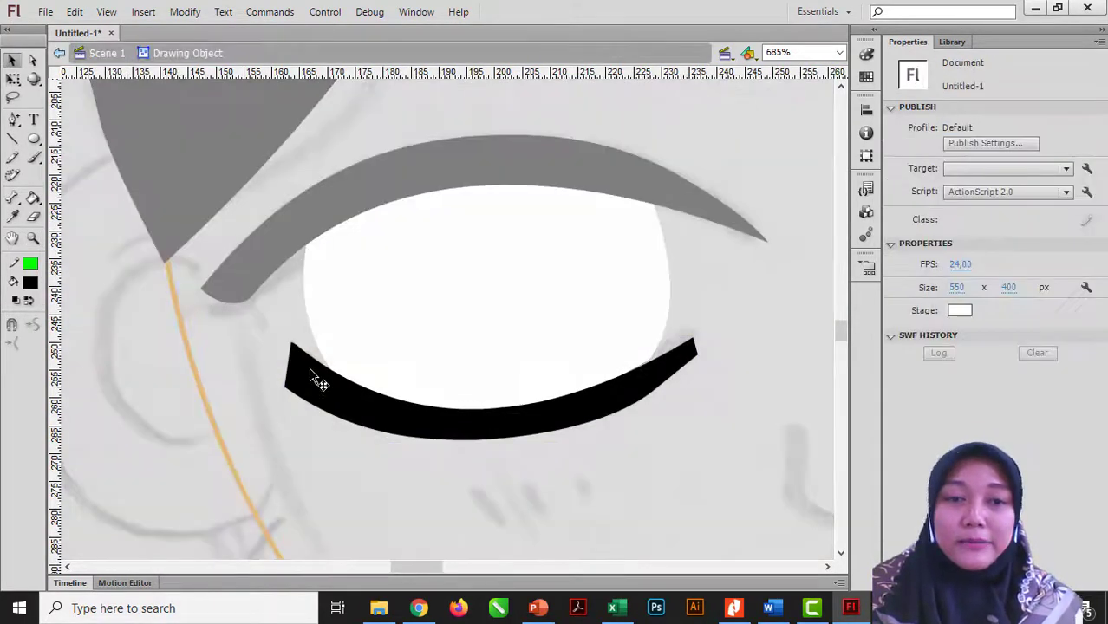
click(292, 351)
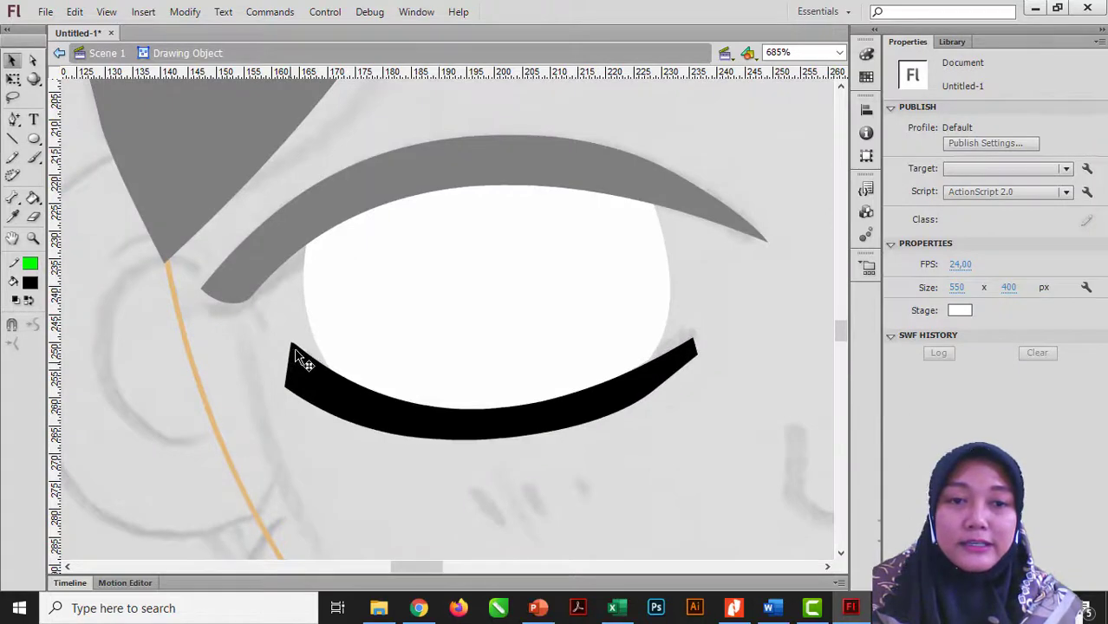
key(p)
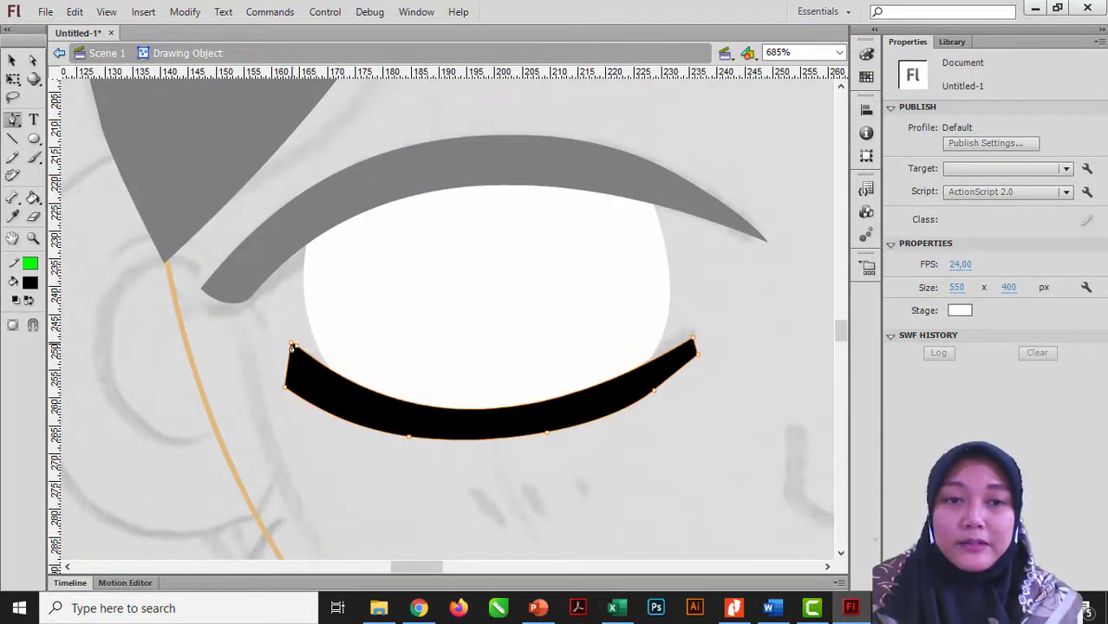
key(a)
click(297, 351)
key(v)
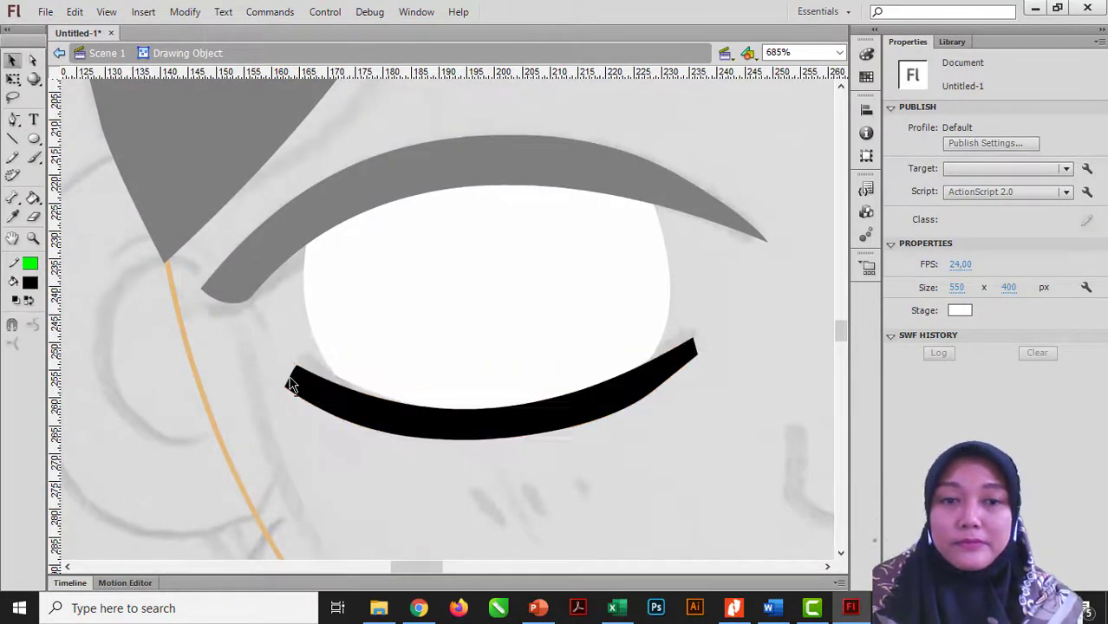
key(a)
click(693, 363)
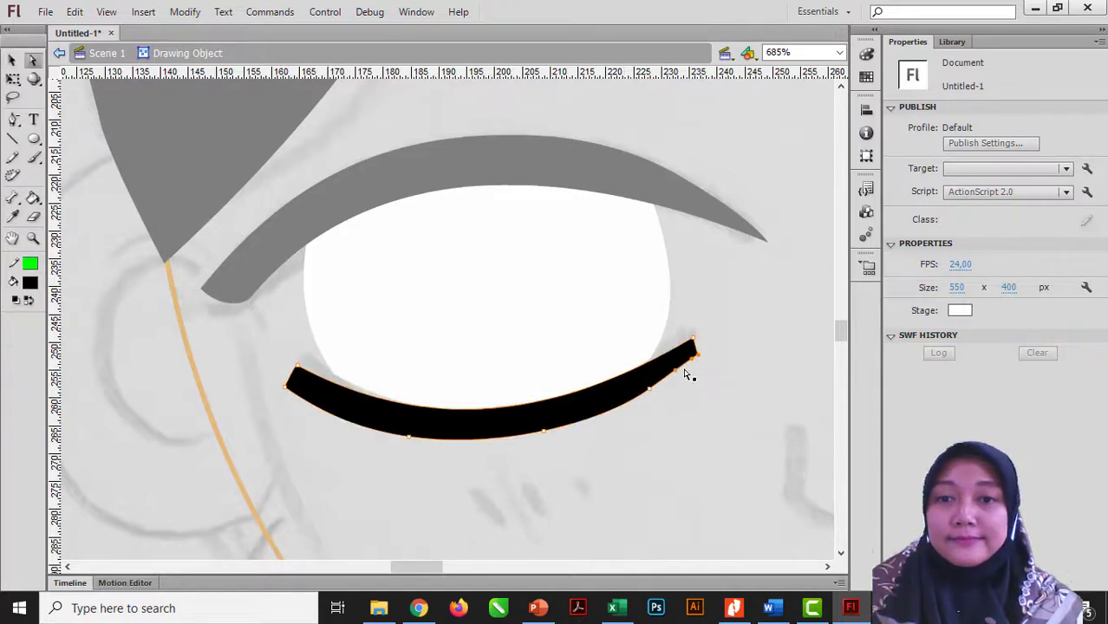
key(v)
double_click(670, 408)
Nudge the lower eyelid slightly to the right and bend the inner side of the white eye shape slightly inward
click(530, 424)
key(Right)
double_click(638, 303)
click(684, 293)
drag(670, 291, 665, 291)
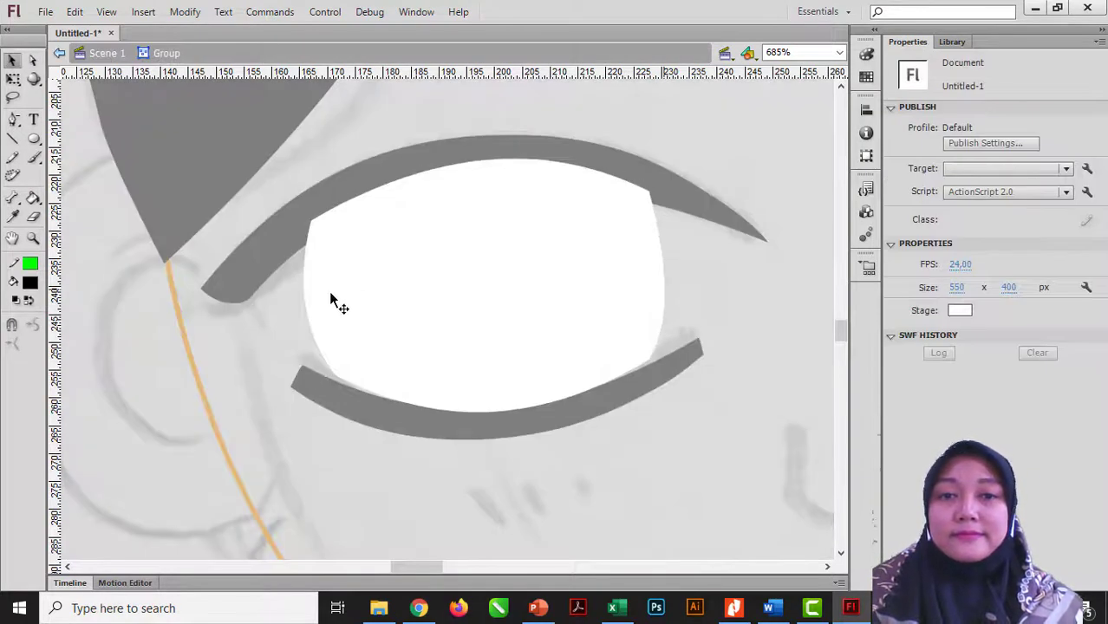
double_click(285, 428)
Duplicate the black upper eyelid and place the copy about 4 px above the original, overlapping it
key(ctrl+minus)
drag(606, 422, 520, 432)
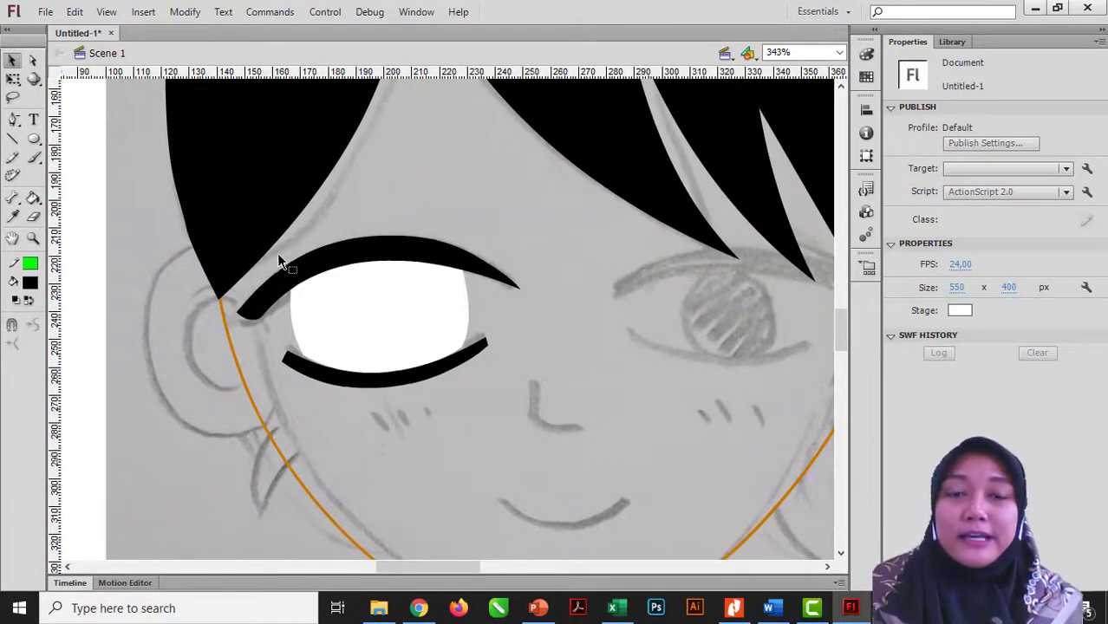
click(465, 265)
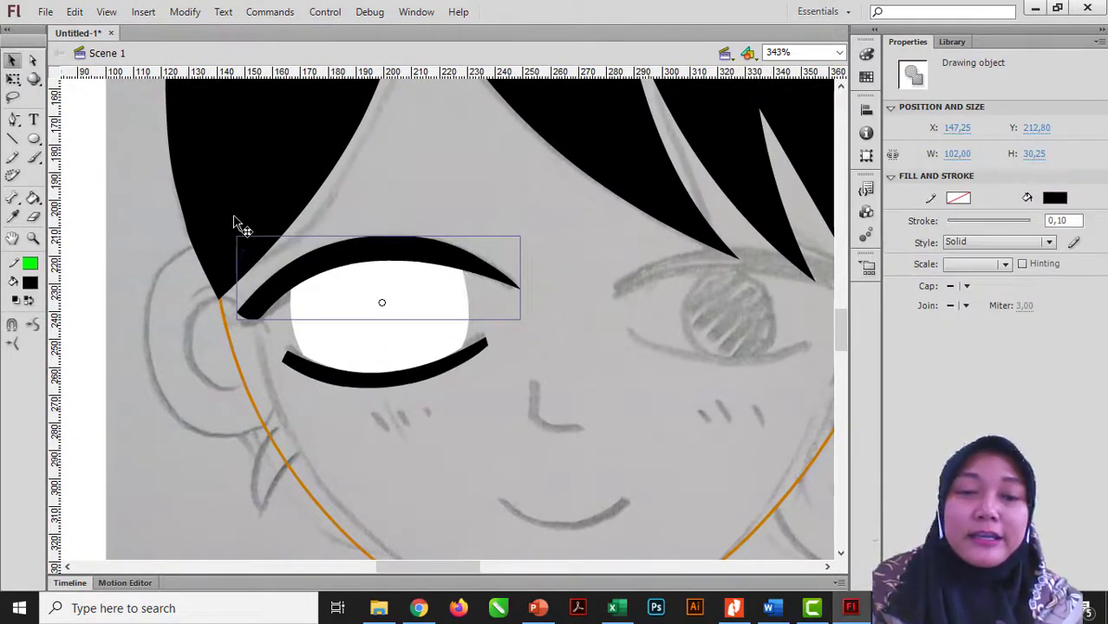
key(z)
drag(555, 392, 165, 180)
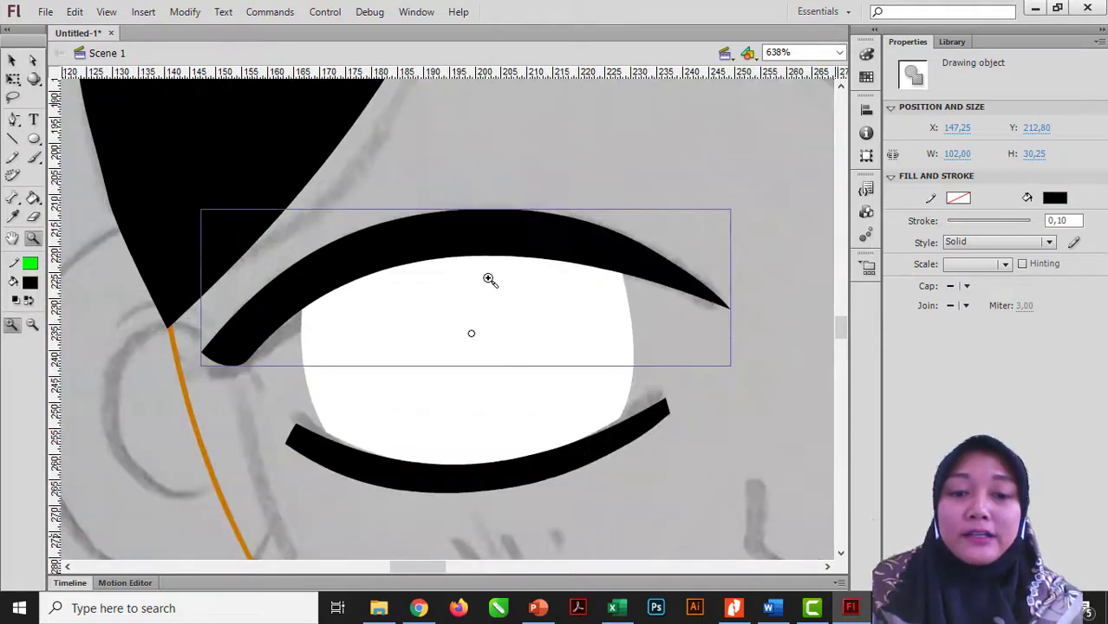
key(v)
drag(496, 243, 496, 216)
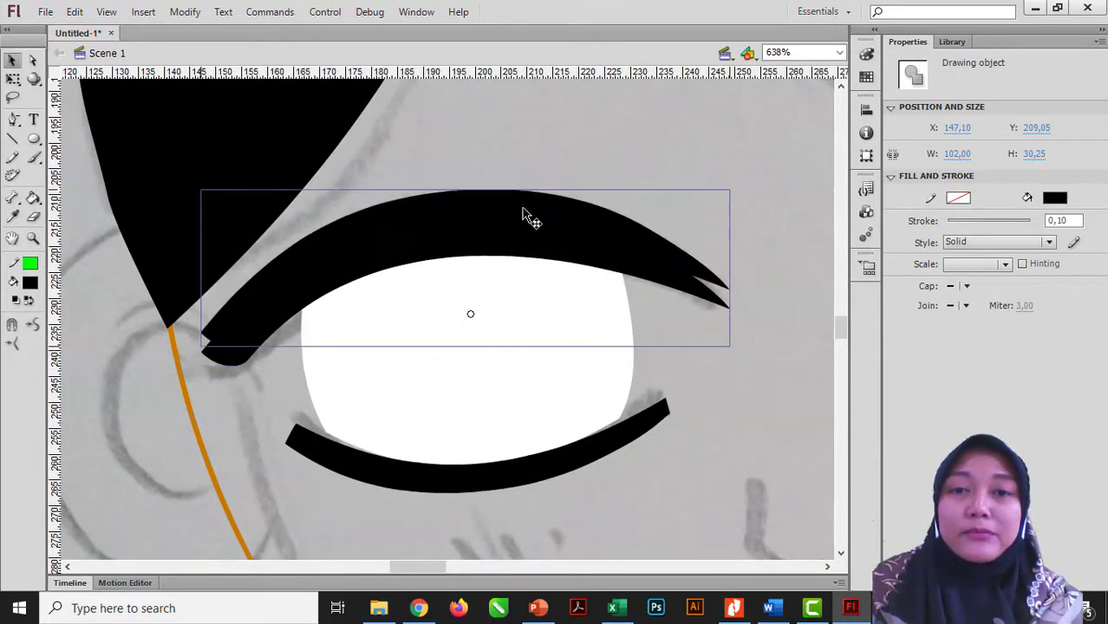
Fill the upper eyelid copy with dark reddish brown and return to the main scene
double_click(529, 211)
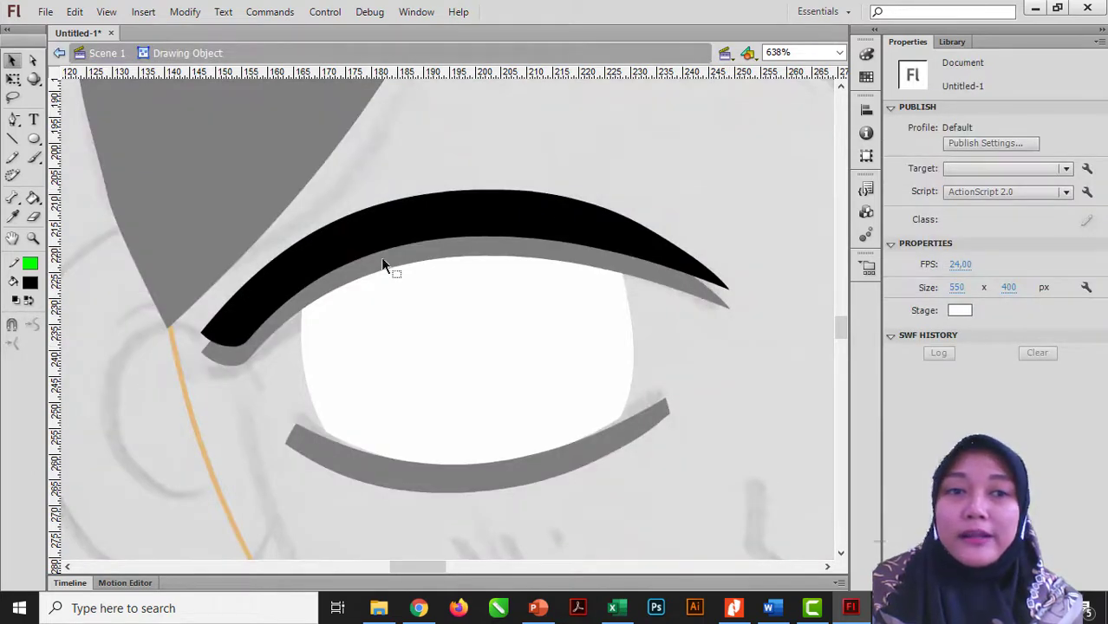
click(303, 263)
click(30, 283)
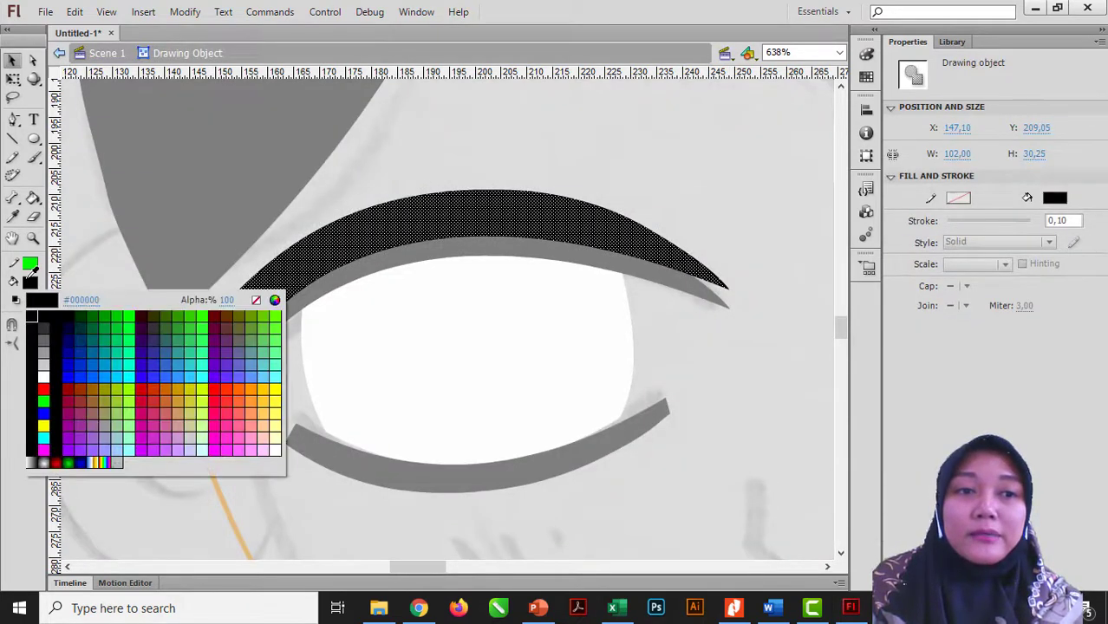
click(83, 390)
double_click(96, 315)
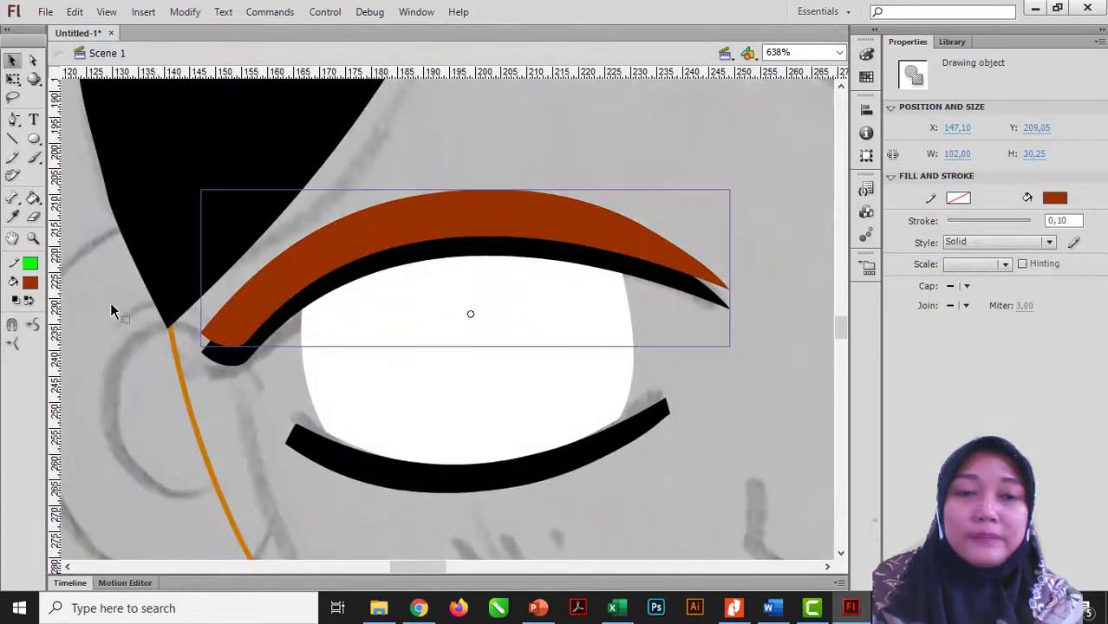
Send the brown eyelid copy backward behind the black upper eyelid and shift it about 1 px left
right_click(529, 214)
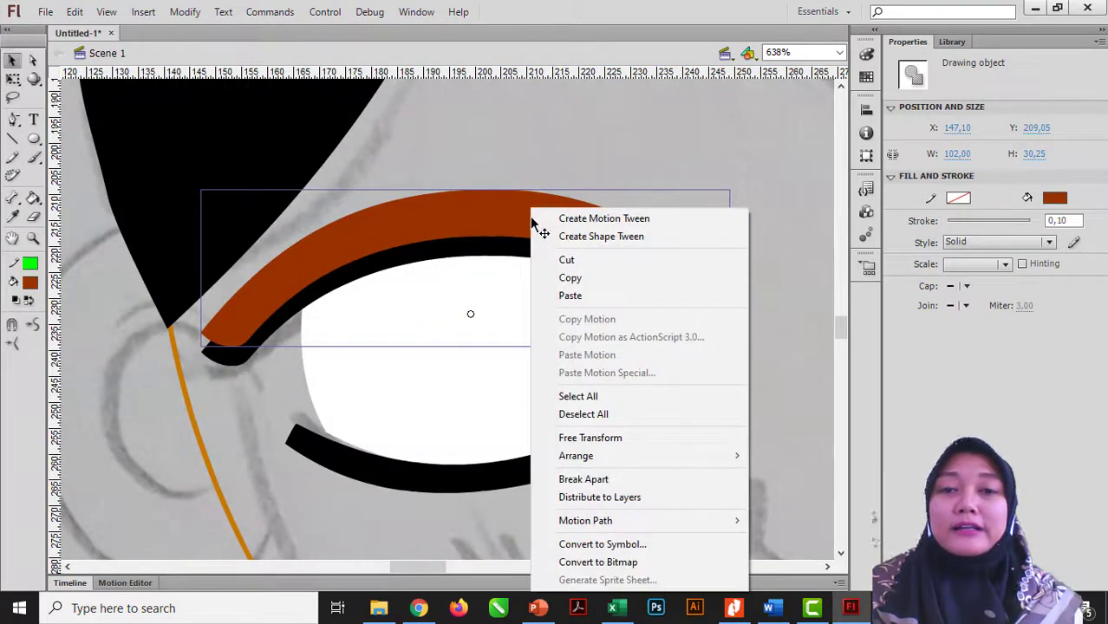
mouse_move(588, 462)
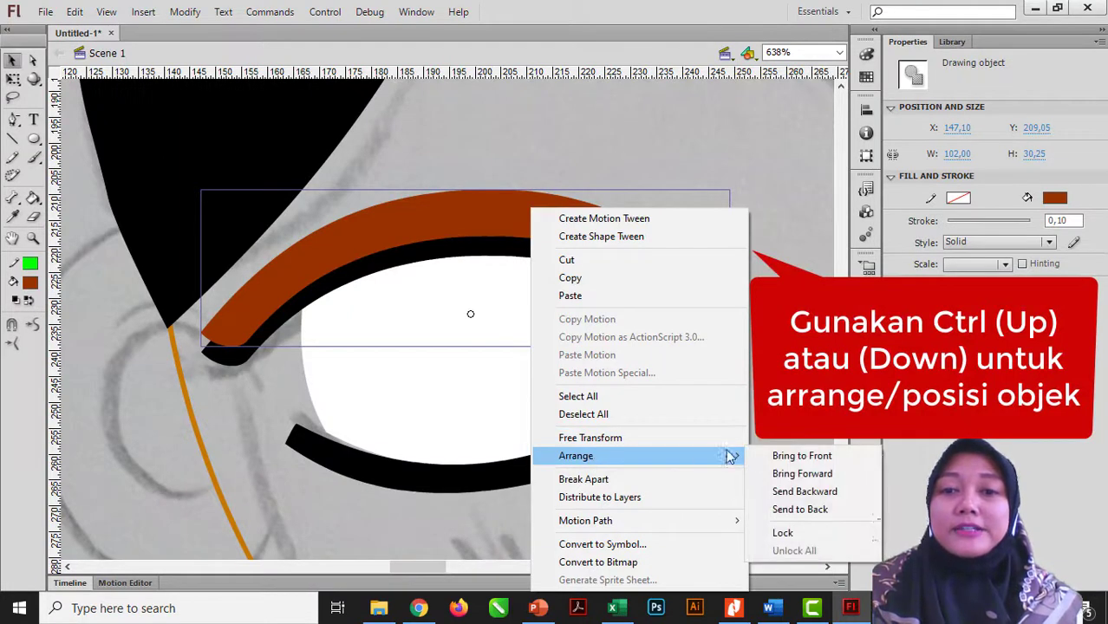
click(810, 496)
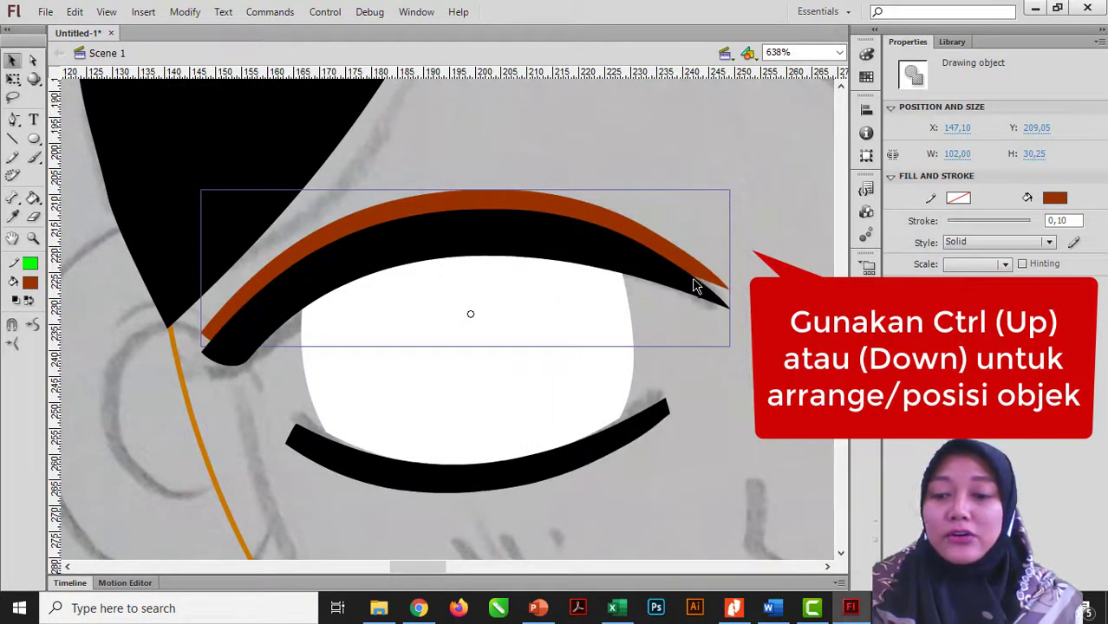
key(ctrl+Up)
key(ctrl+Down)
key(ctrl+Up)
key(ctrl+Down)
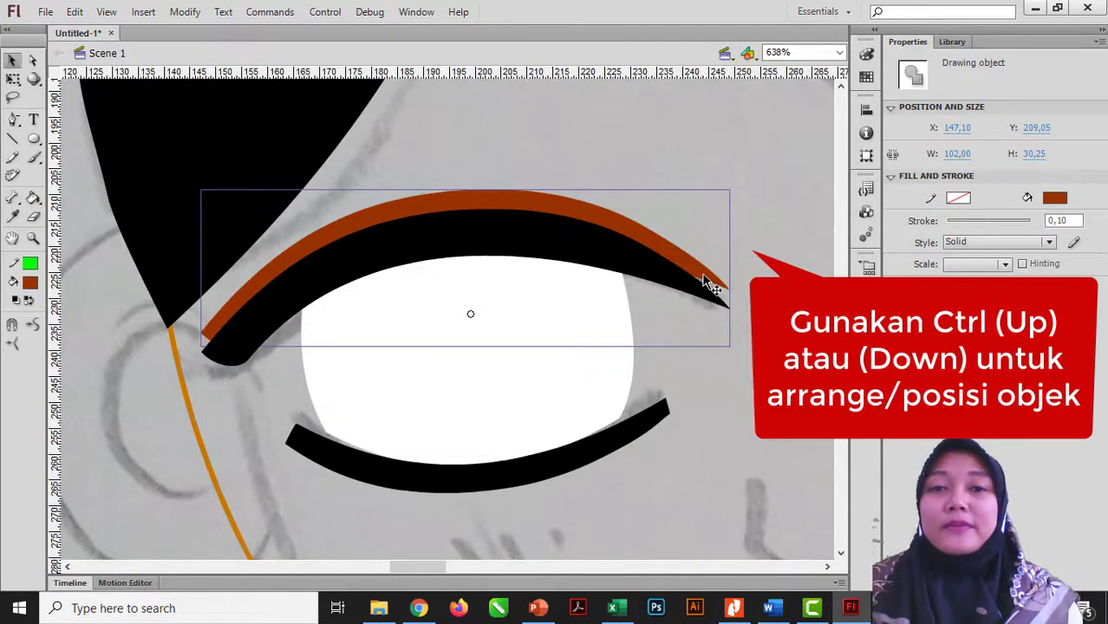
drag(709, 282, 707, 279)
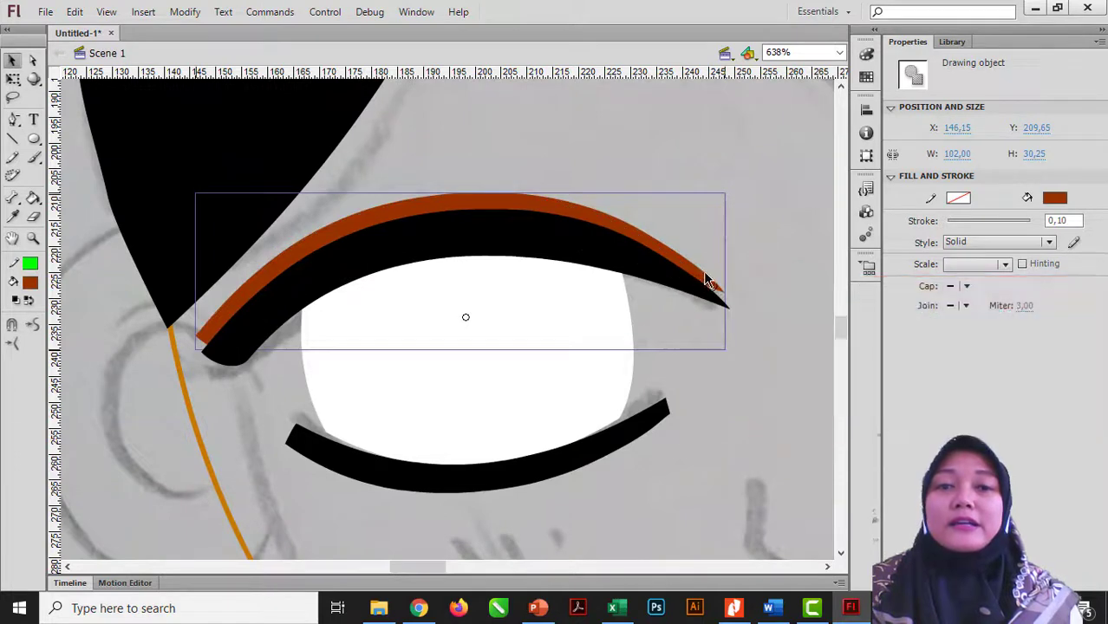
Reshape the brown lid: round its blunt end downward, join its pointed tip to the black eyelid's tip, and raise the upper edge
double_click(706, 281)
drag(210, 344, 210, 356)
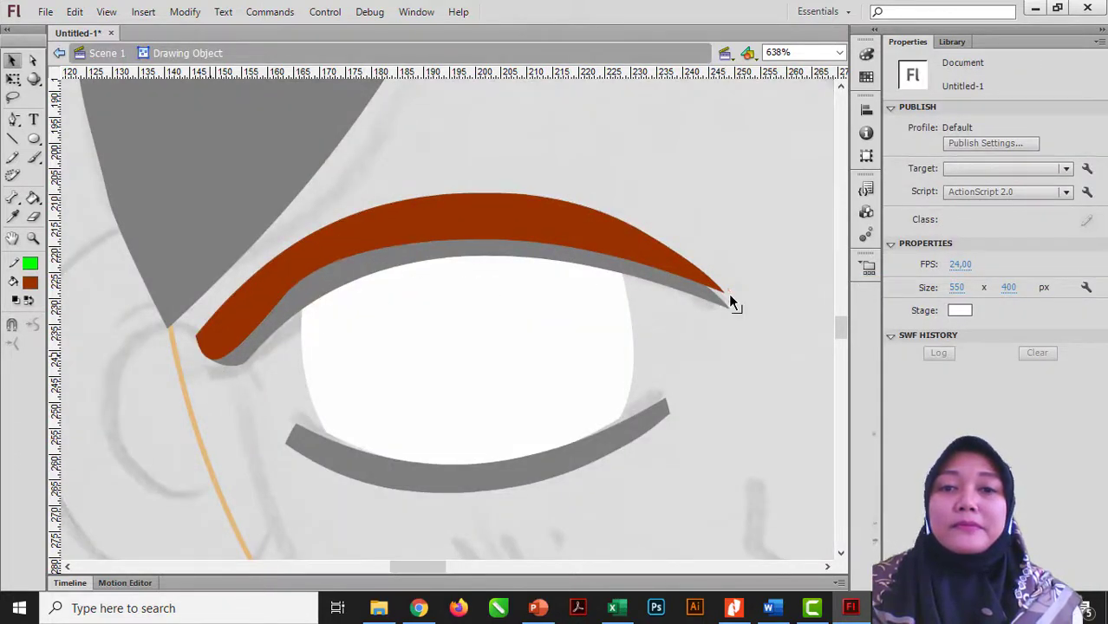
drag(722, 297, 728, 308)
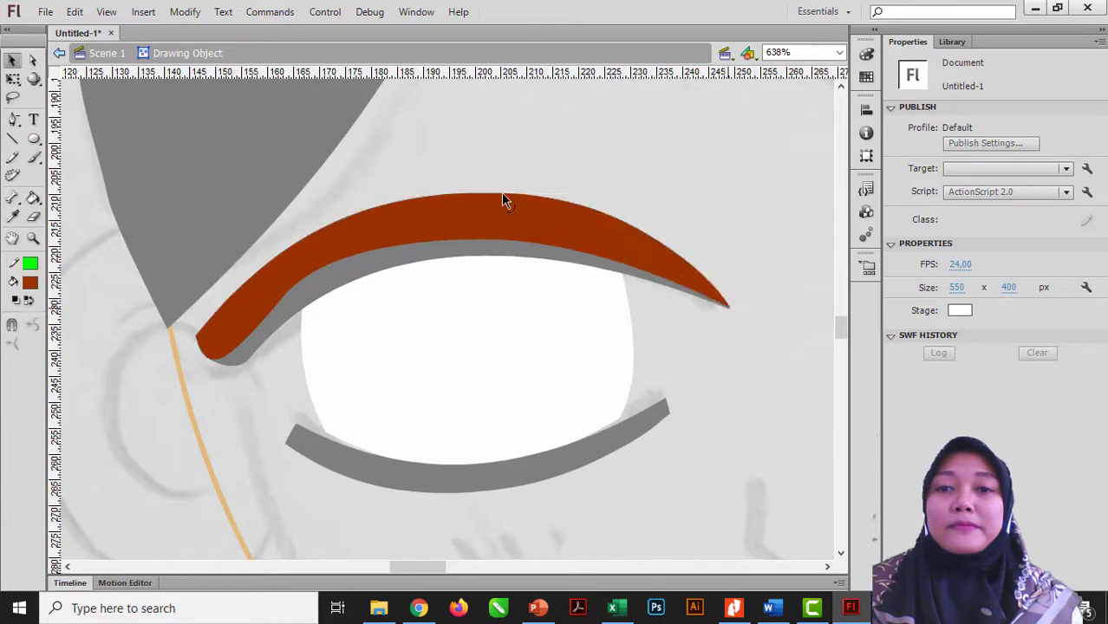
drag(501, 194, 491, 180)
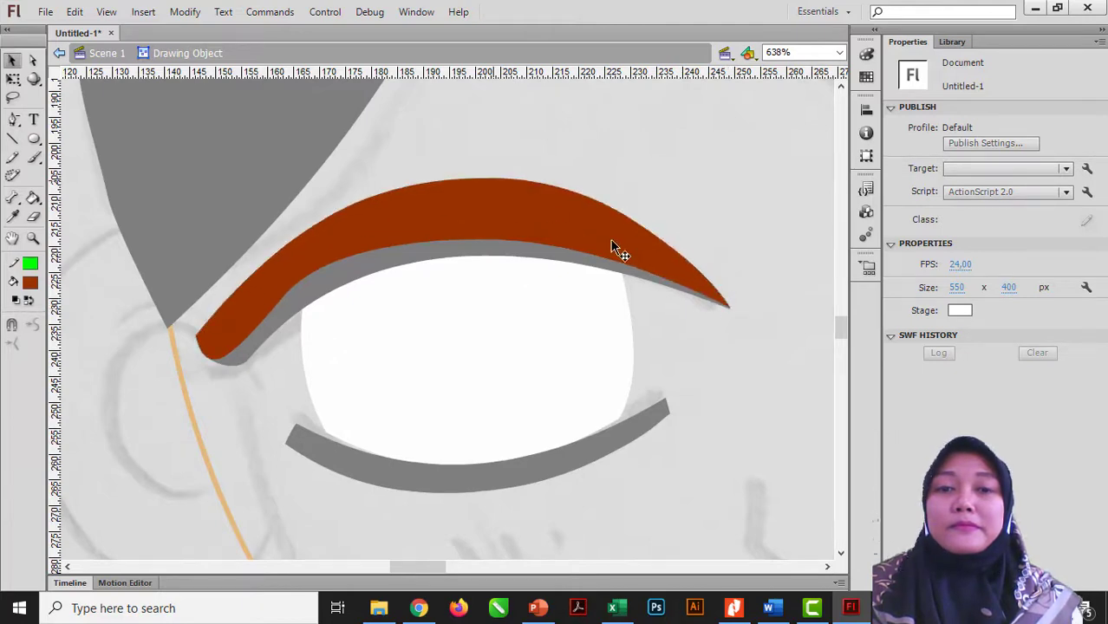
double_click(738, 343)
click(654, 317)
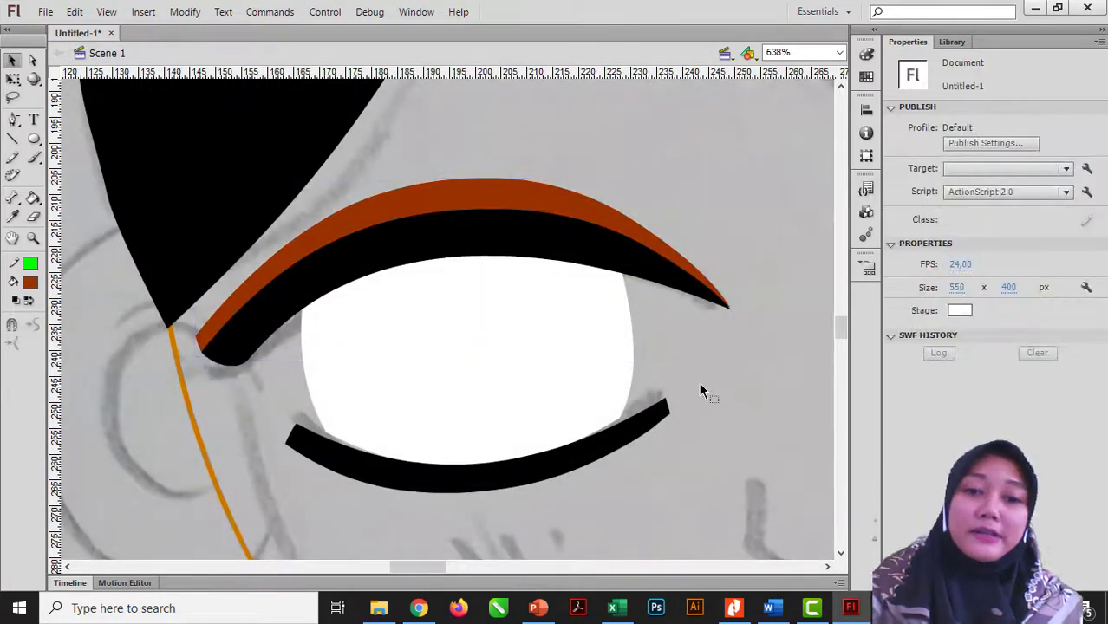
Draw a black circle without stroke, about 27 px wide, over the white of the eye, with Object Drawing enabled
key(ctrl+minus)
key(ctrl+minus)
drag(309, 238, 668, 381)
drag(167, 227, 686, 487)
click(33, 139)
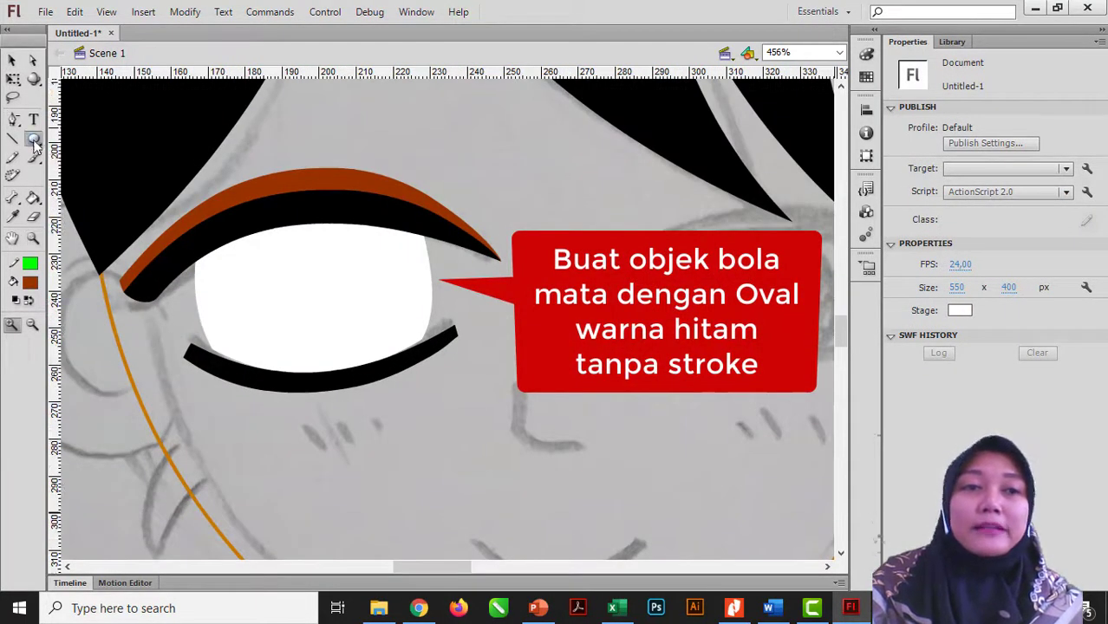
click(30, 282)
click(48, 311)
click(30, 264)
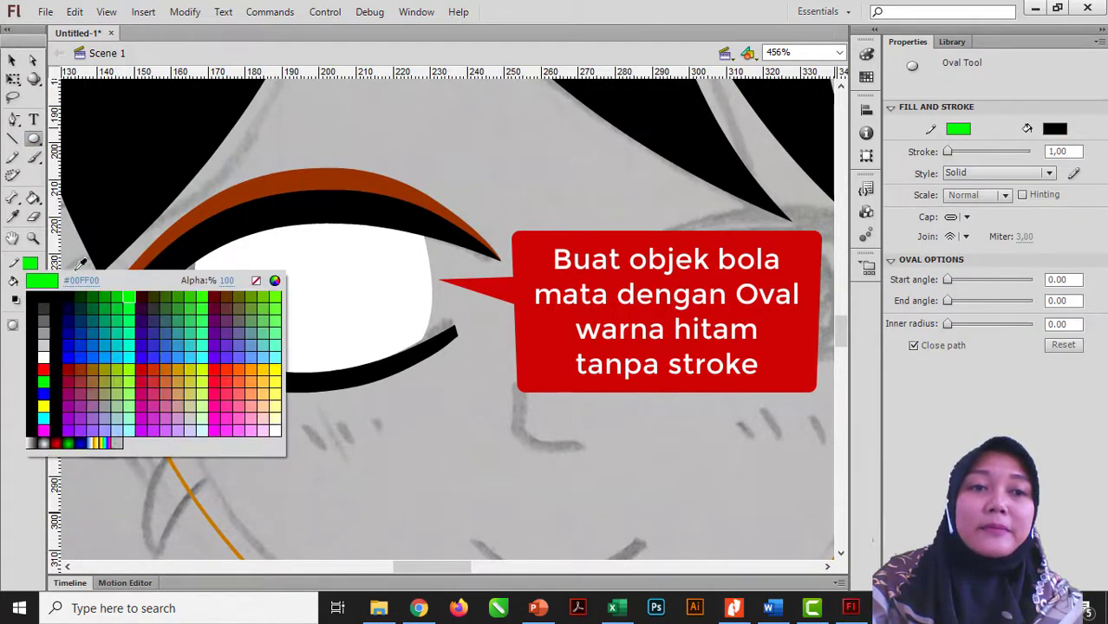
click(256, 282)
drag(289, 232, 414, 358)
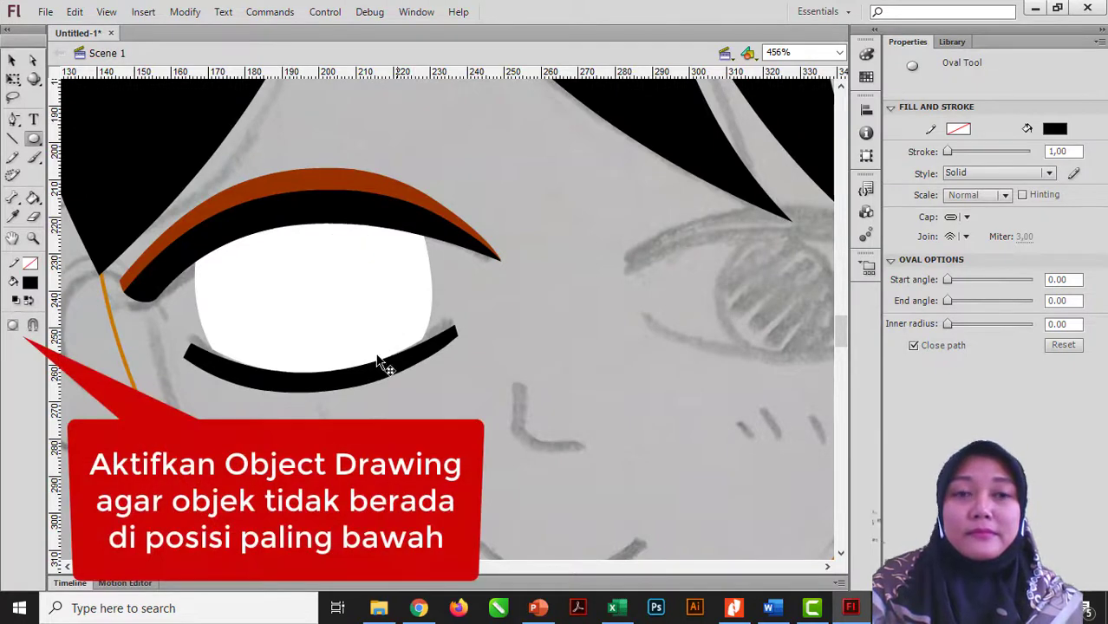
click(13, 326)
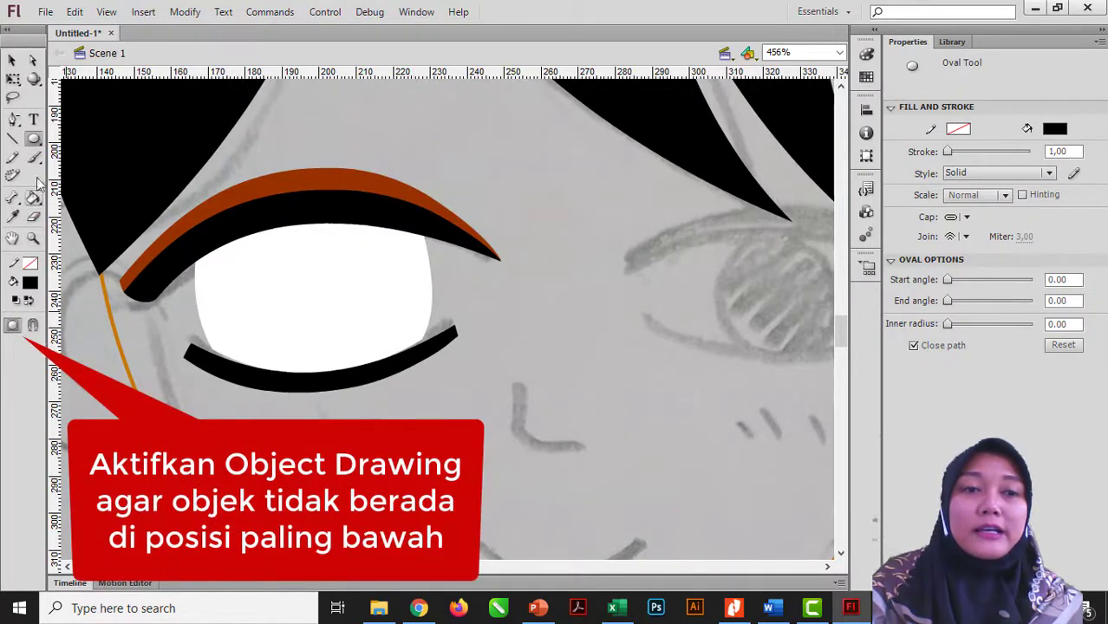
drag(293, 272, 391, 372)
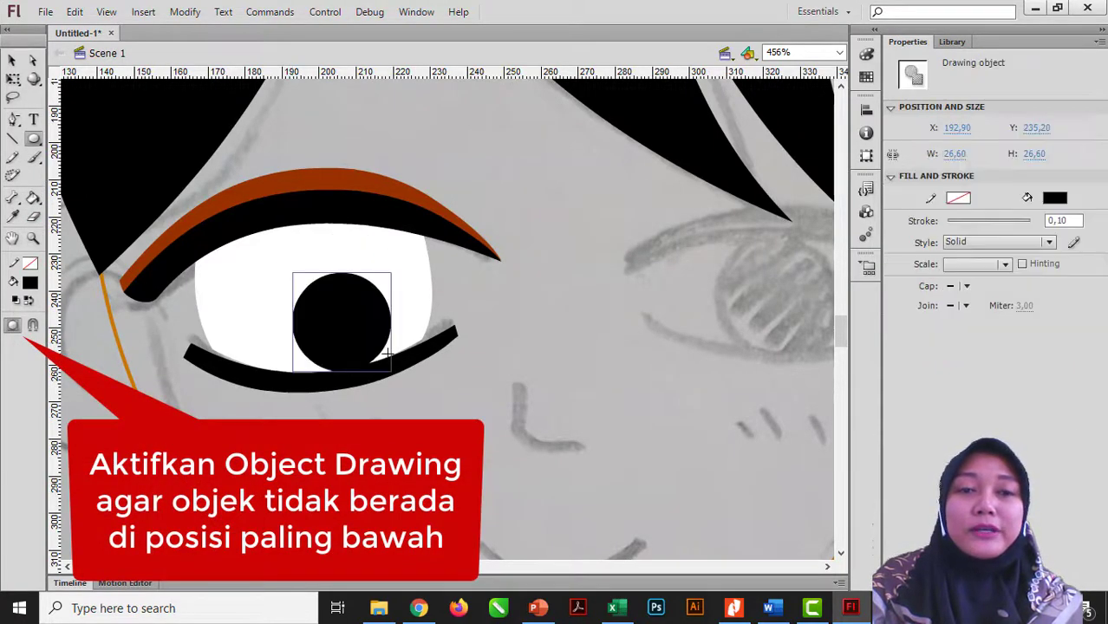
Move the black circle up under the upper eyelid and enlarge it to about 40 × 41 px
key(v)
drag(348, 325, 304, 271)
key(q)
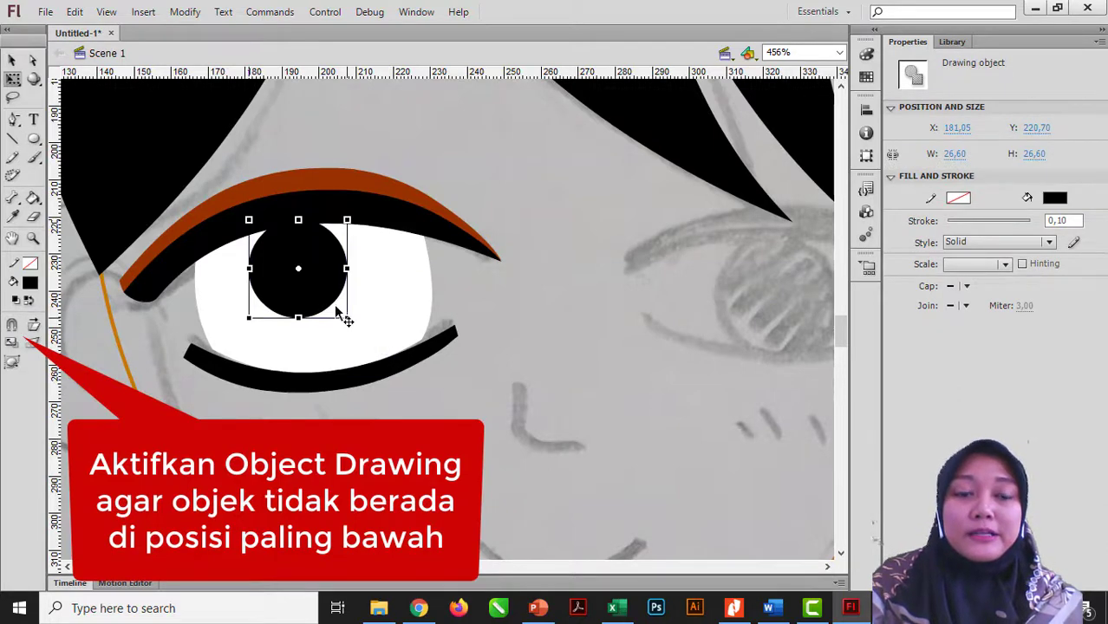
drag(347, 318, 334, 299)
drag(384, 355, 385, 359)
key(v)
click(417, 371)
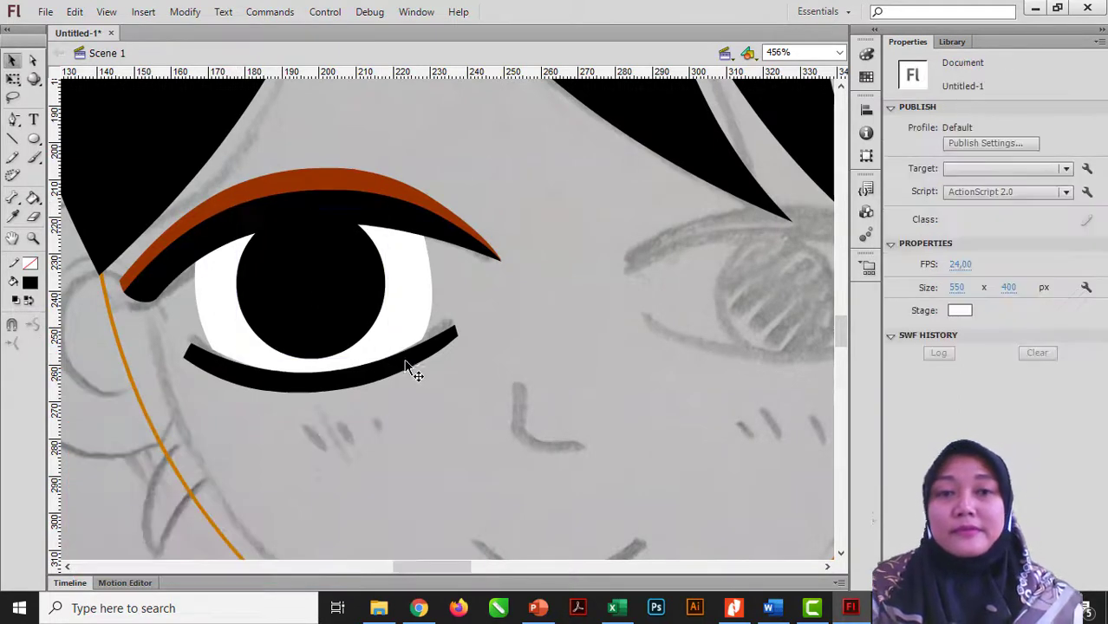
Shift the black eyeball slightly left and up, then enlarge it to about 43 px so it nearly reaches the lower eyelid
key(ctrl+minus)
key(z)
drag(197, 201, 418, 311)
key(v)
click(420, 330)
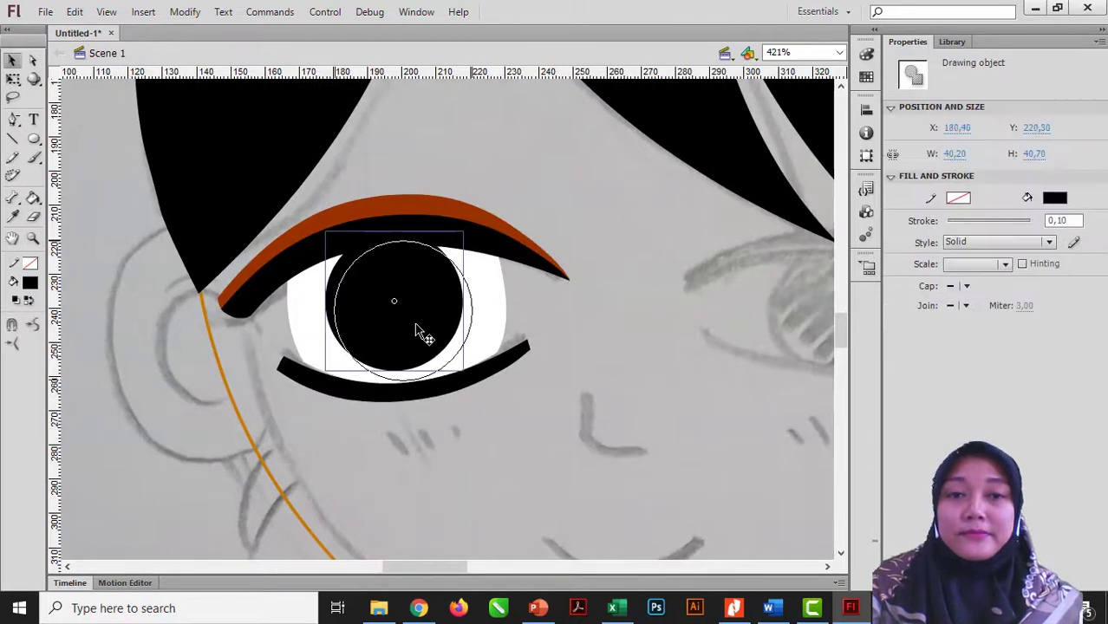
key(Left)
key(Up)
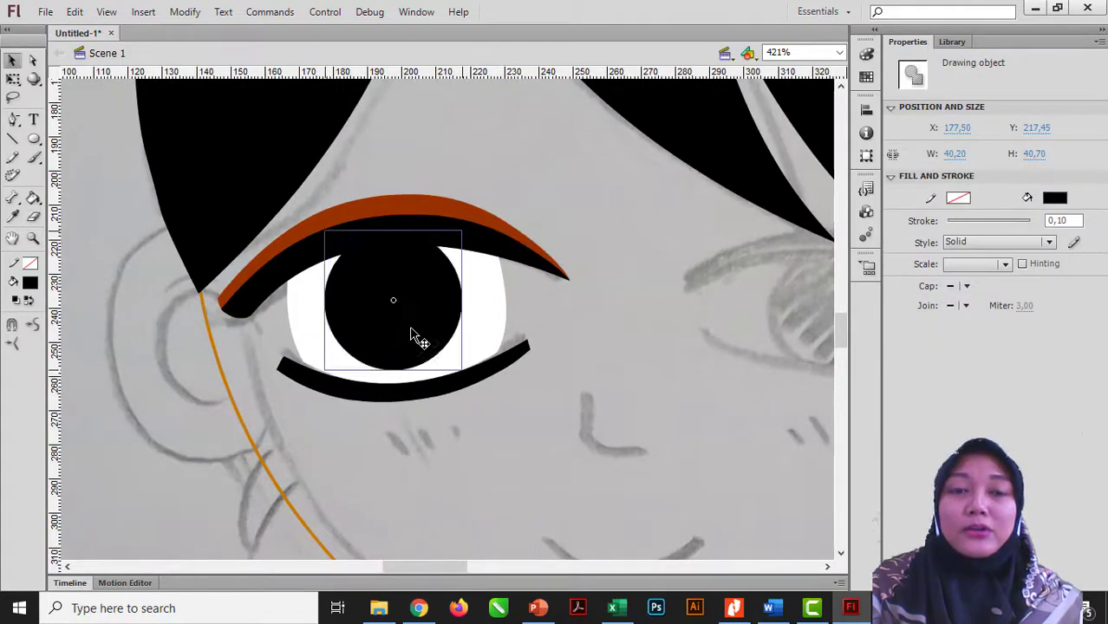
key(q)
drag(463, 371, 471, 379)
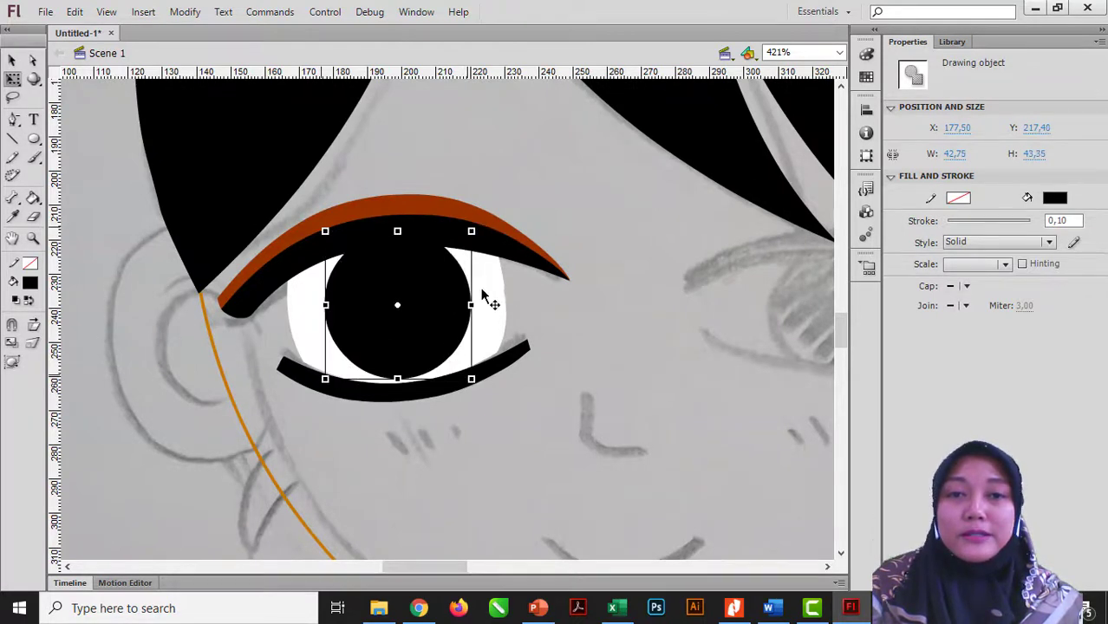
drag(463, 303, 464, 305)
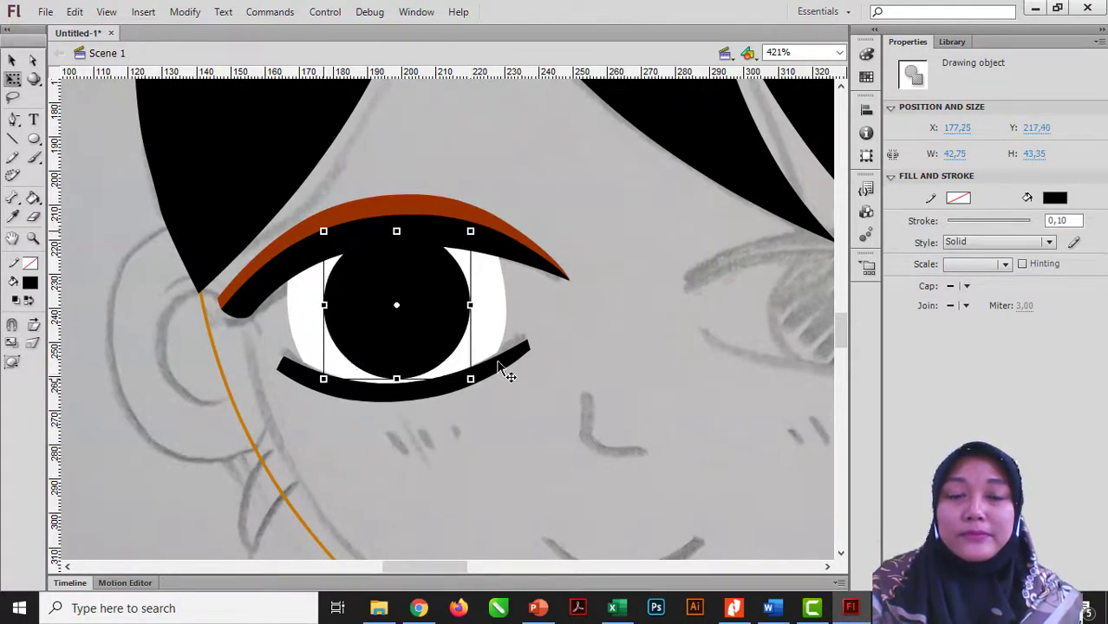
click(510, 411)
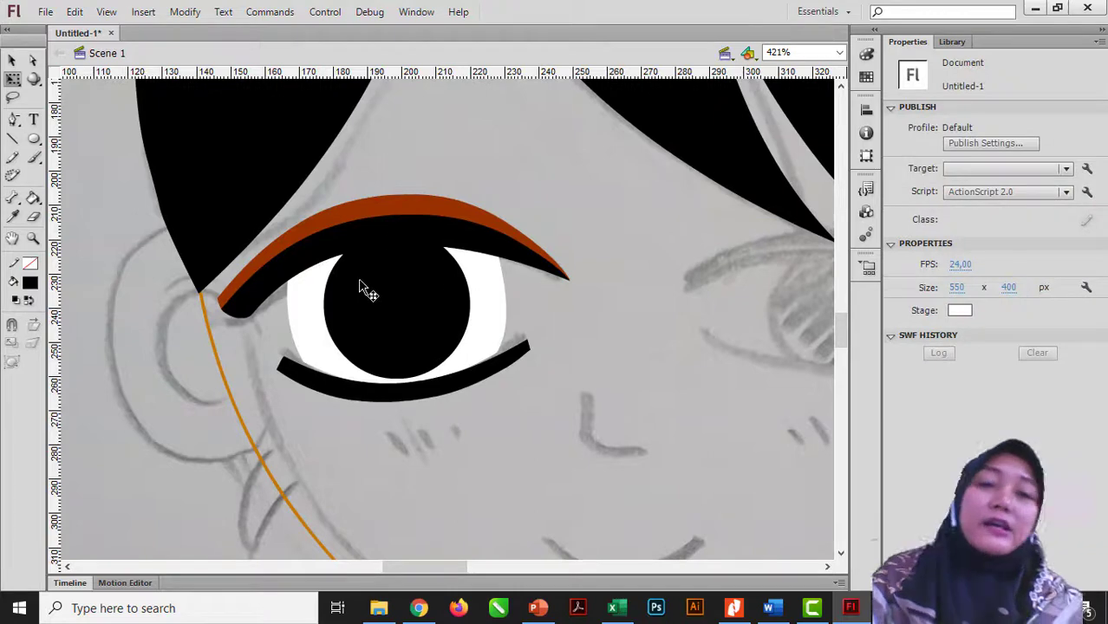
Draw a white circle without stroke, about 20 px wide, as a highlight in the upper part of the black eyeball
click(33, 139)
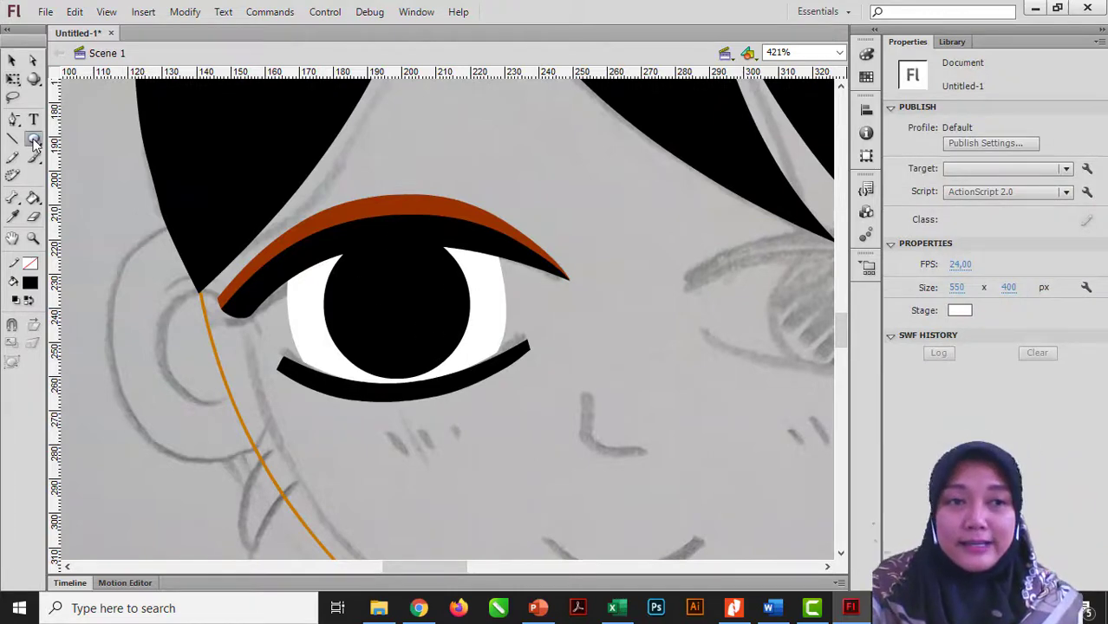
click(31, 282)
click(43, 377)
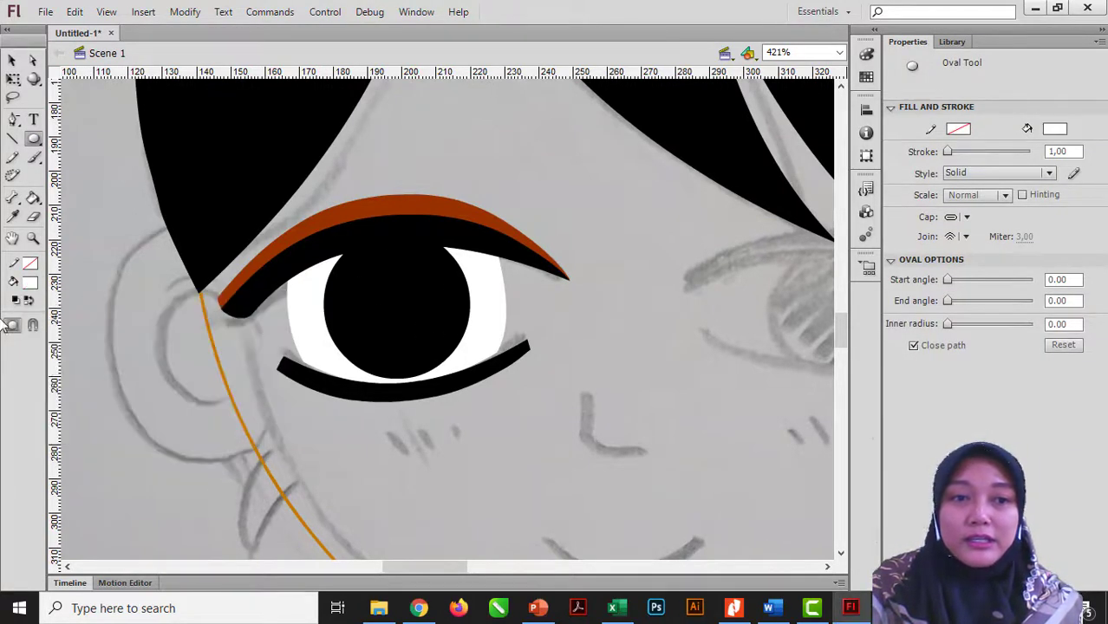
mouse_move(394, 272)
mouse_down()
mouse_move(458, 334)
mouse_move(408, 291)
mouse_up()
key(v)
key(q)
key(v)
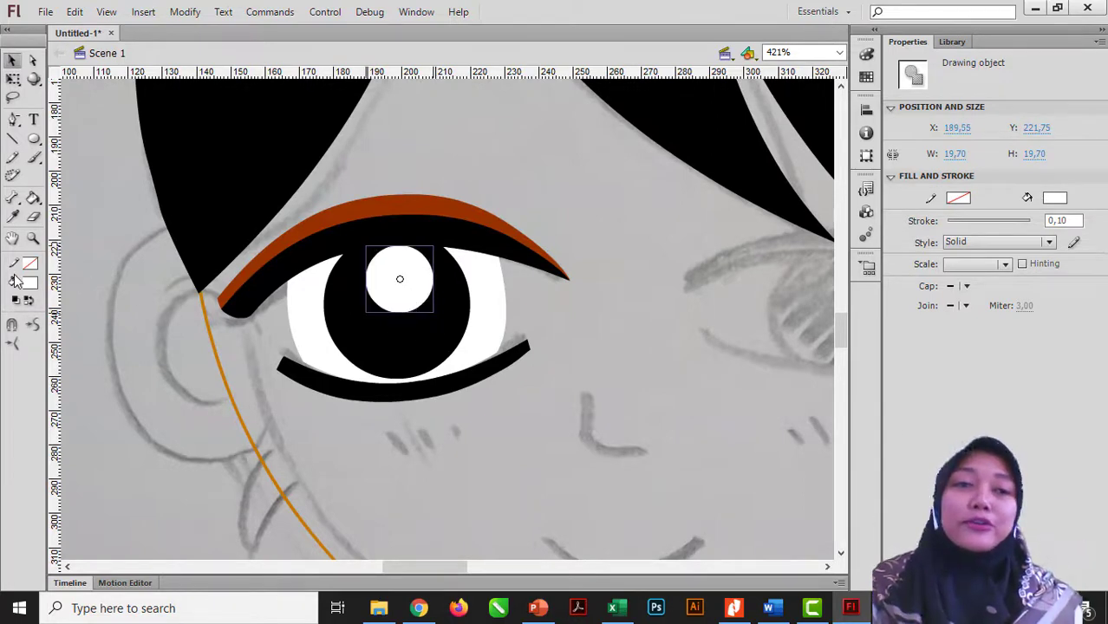
Duplicate the white highlight, shrink the copy to less than half size, and place it below and left of the original
drag(400, 283, 396, 322)
key(q)
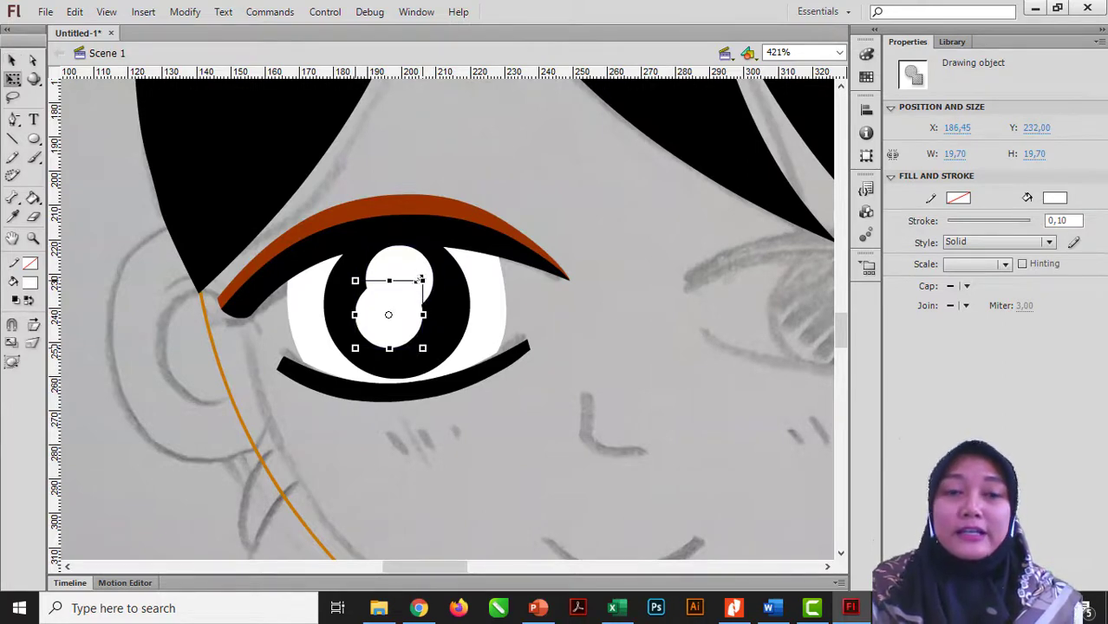
drag(422, 282, 376, 335)
key(v)
click(269, 324)
click(478, 408)
Duplicate the smaller highlight, reduce the copy to about 5 px, and place it just to the right of the smaller one
click(369, 321)
mouse_move(380, 333)
mouse_down()
mouse_move(409, 342)
mouse_move(406, 321)
mouse_move(403, 333)
mouse_move(390, 320)
mouse_up()
key(q)
key(v)
key(q)
key(v)
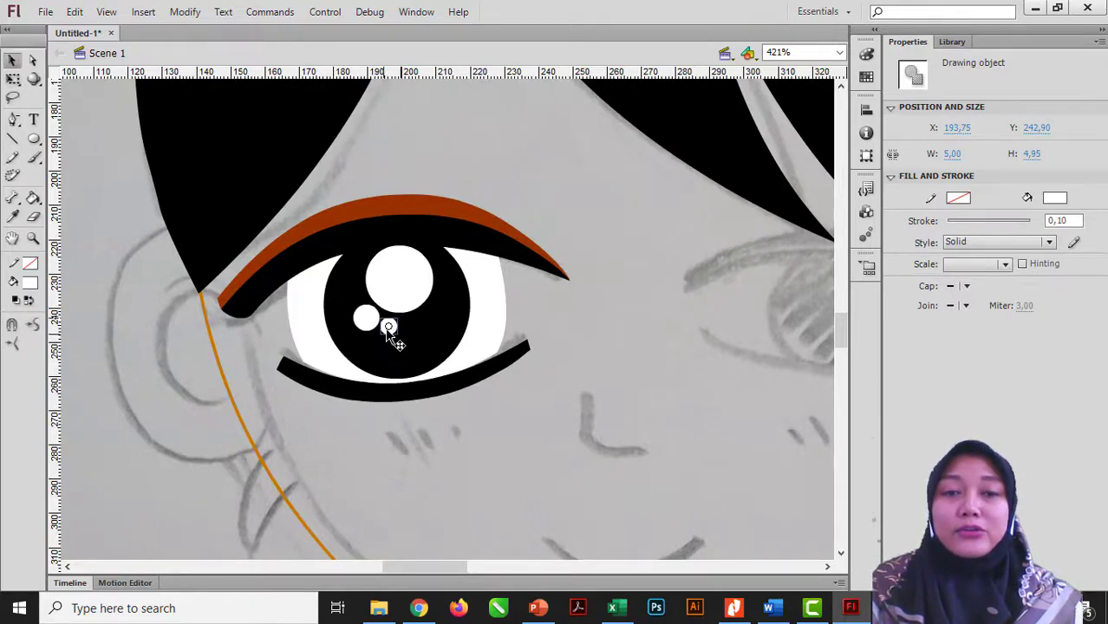
click(521, 432)
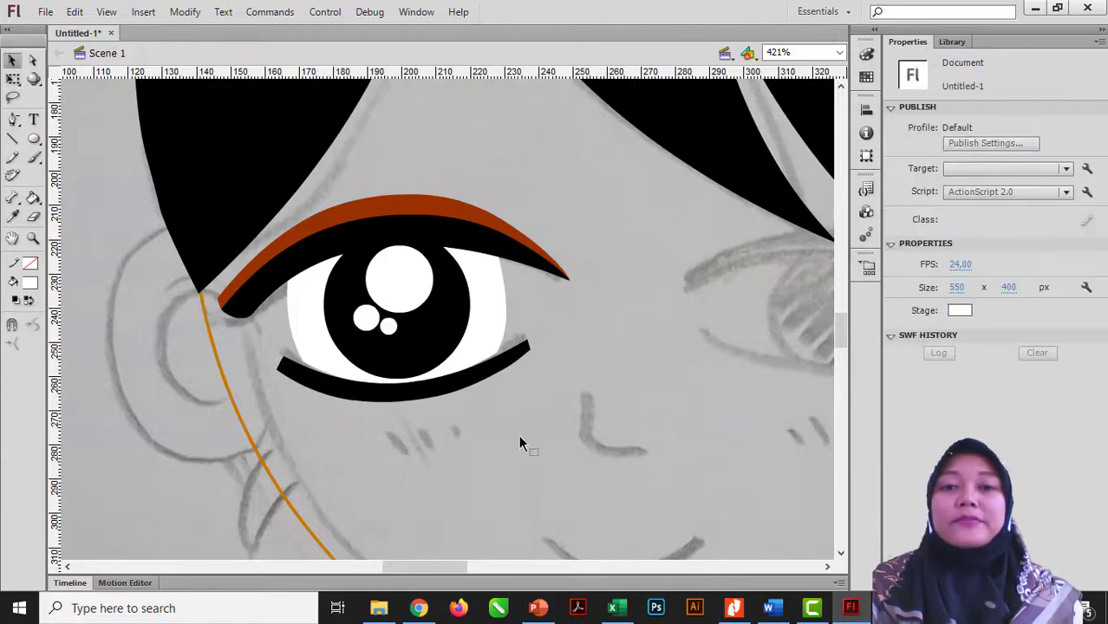
Select the eyelids, white of the eye, eyeball and highlights of the finished left eye together and group them
key(ctrl+minus)
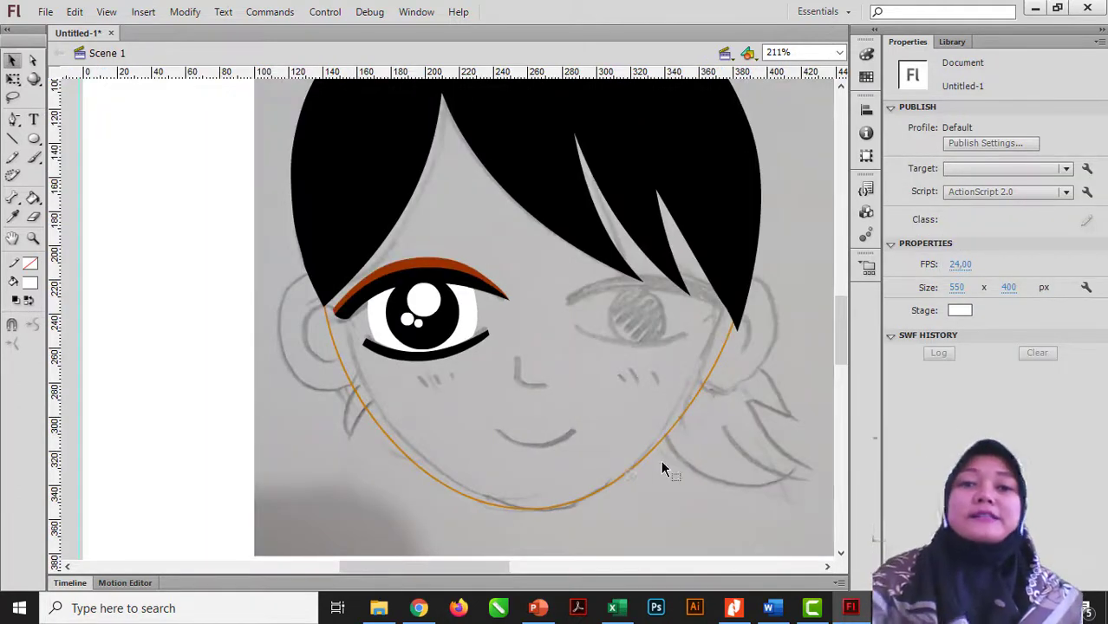
drag(265, 202, 789, 465)
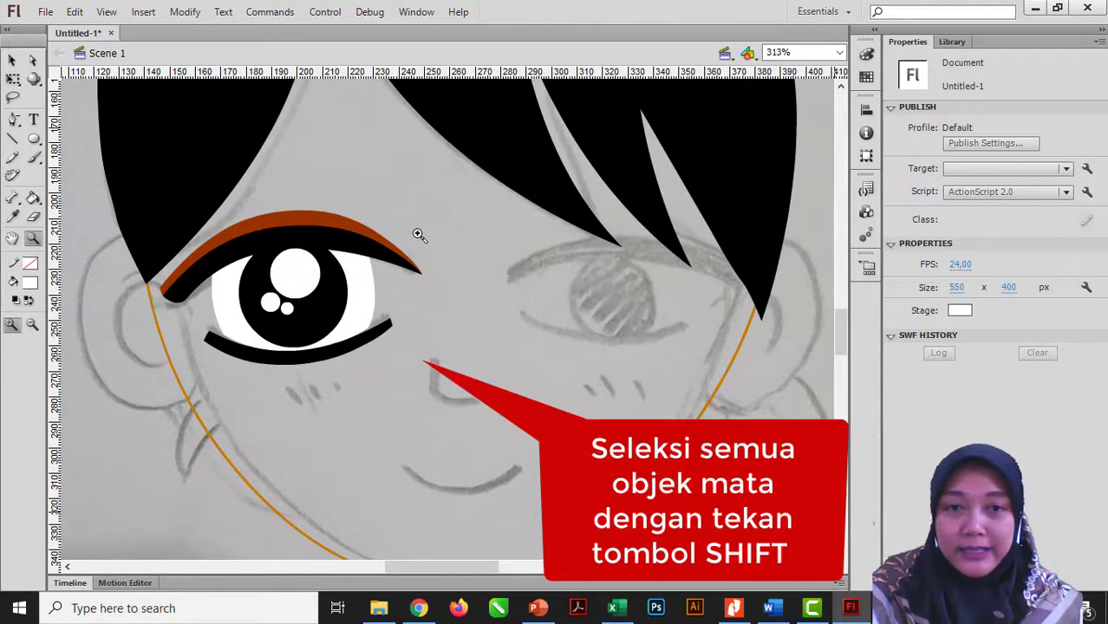
key(v)
click(336, 223)
shift+click(332, 253)
click(320, 209)
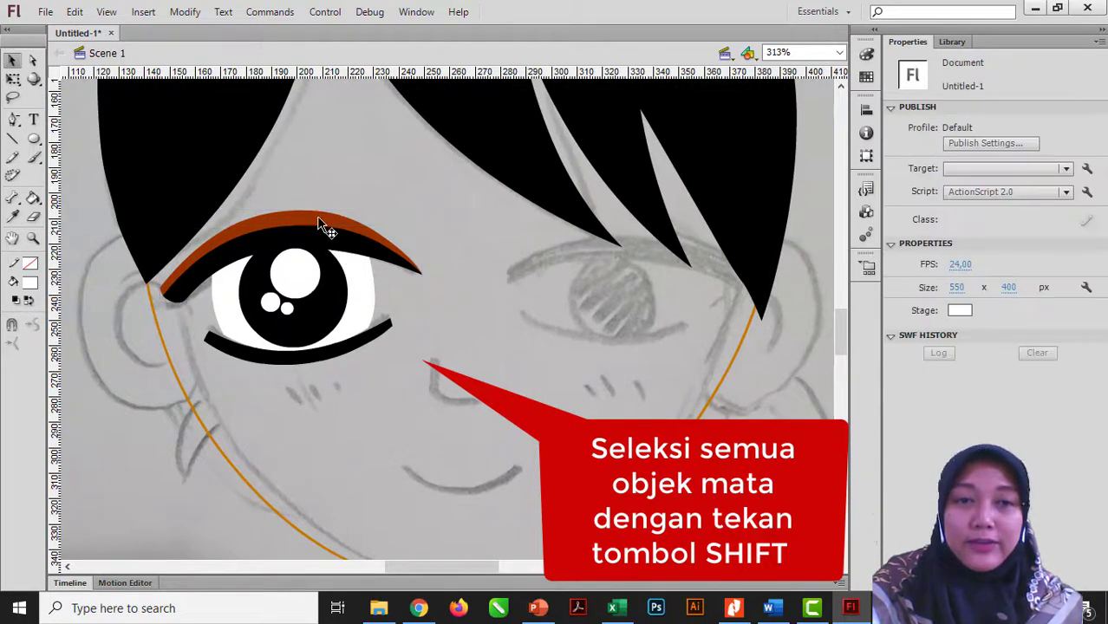
click(327, 228)
shift+click(334, 253)
shift+click(299, 270)
shift+click(282, 309)
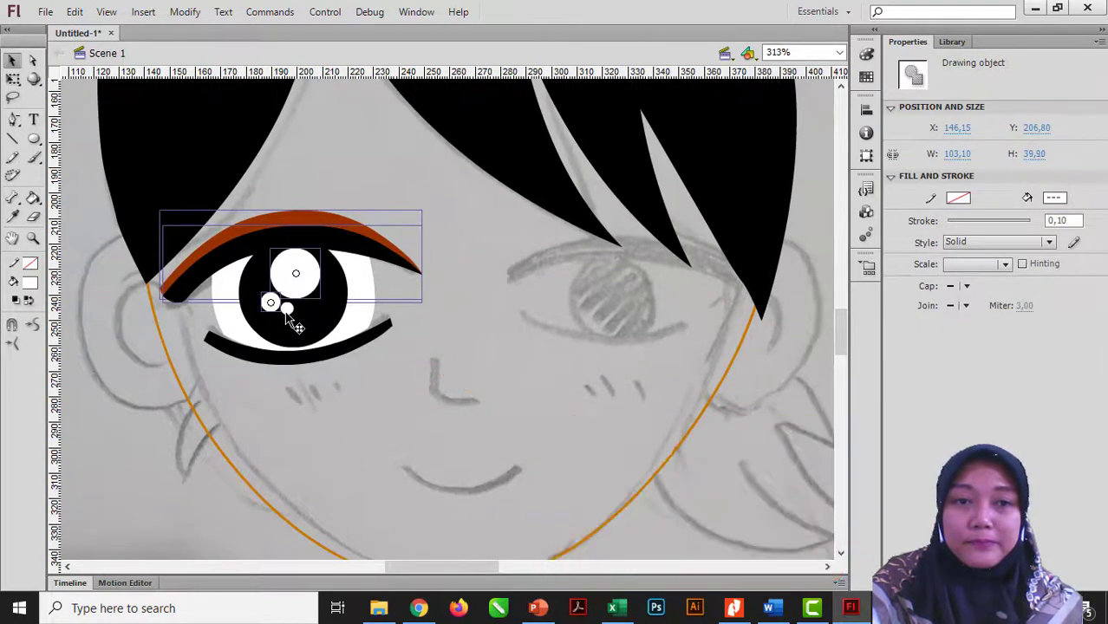
shift+click(299, 340)
shift+click(307, 355)
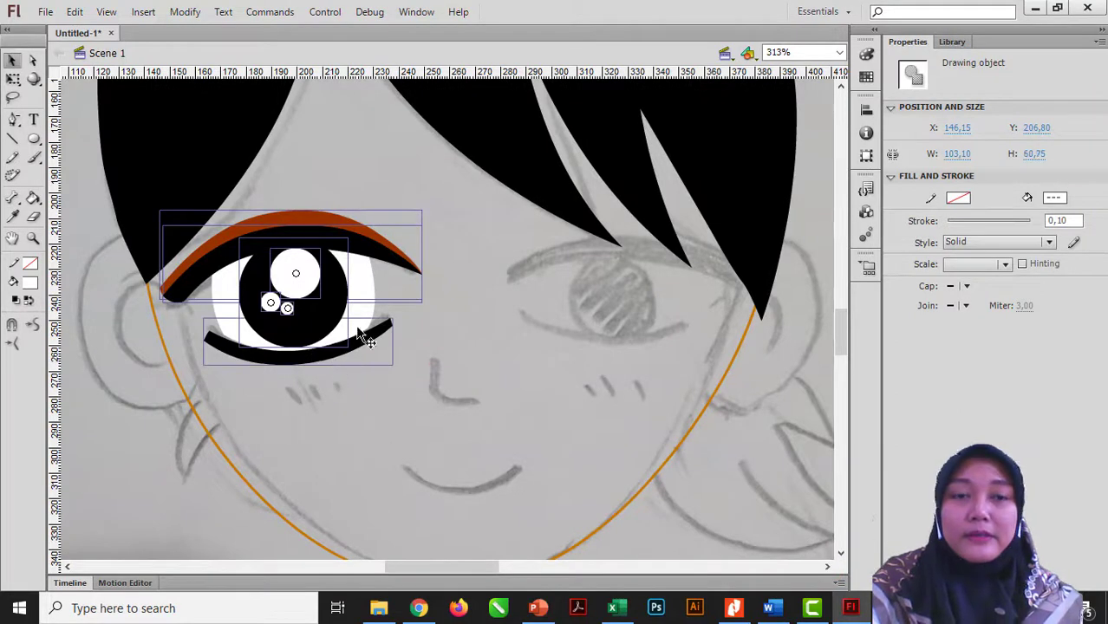
key(ctrl+g)
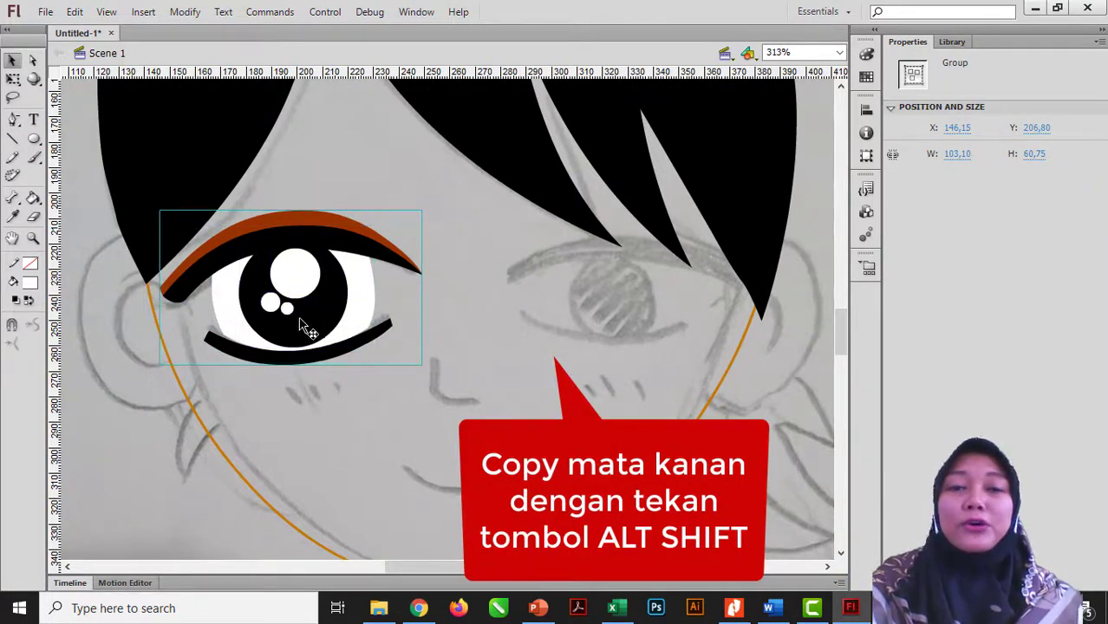
Duplicate the grouped eye straight across at the same height onto the sketch's right eye
mouse_move(301, 319)
mouse_down()
mouse_move(589, 329)
mouse_move(568, 325)
mouse_up()
key(ctrl+z)
mouse_move(354, 323)
mouse_down()
mouse_move(632, 350)
mouse_move(583, 330)
mouse_move(678, 328)
mouse_move(667, 346)
mouse_move(678, 348)
mouse_move(670, 340)
mouse_up()
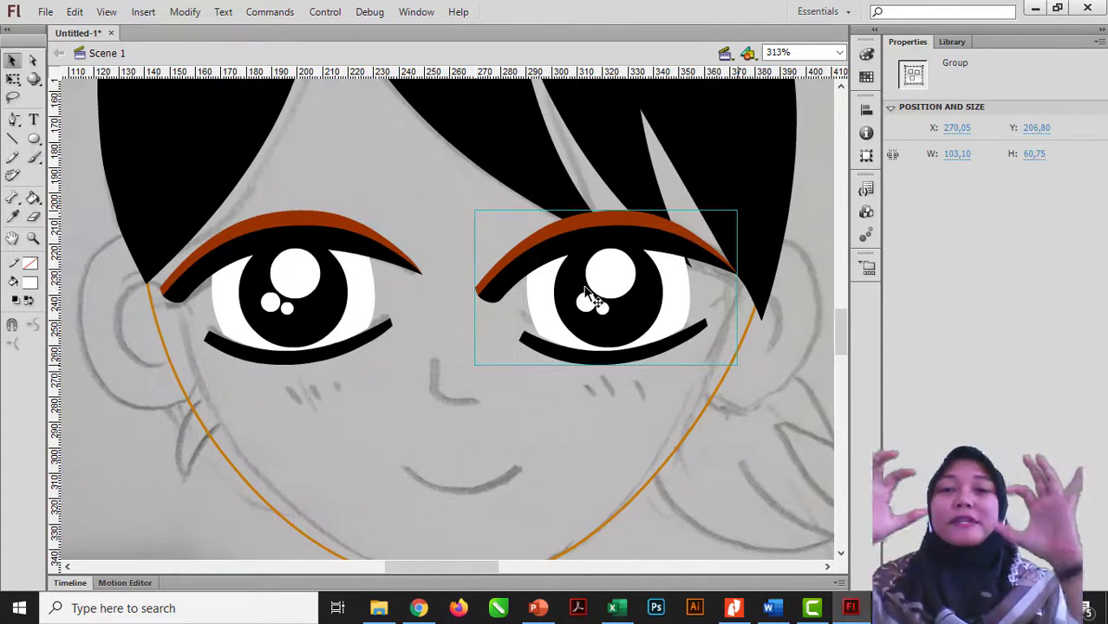
Flip the copied eye horizontally and shift it slightly right toward the edge of the face
click(185, 13)
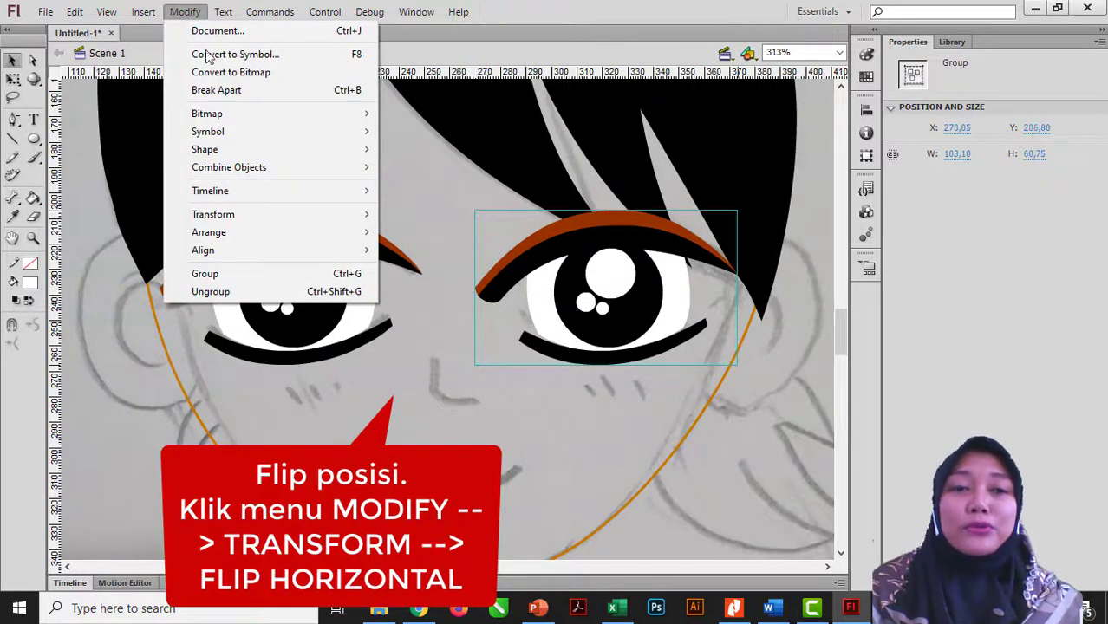
mouse_move(237, 214)
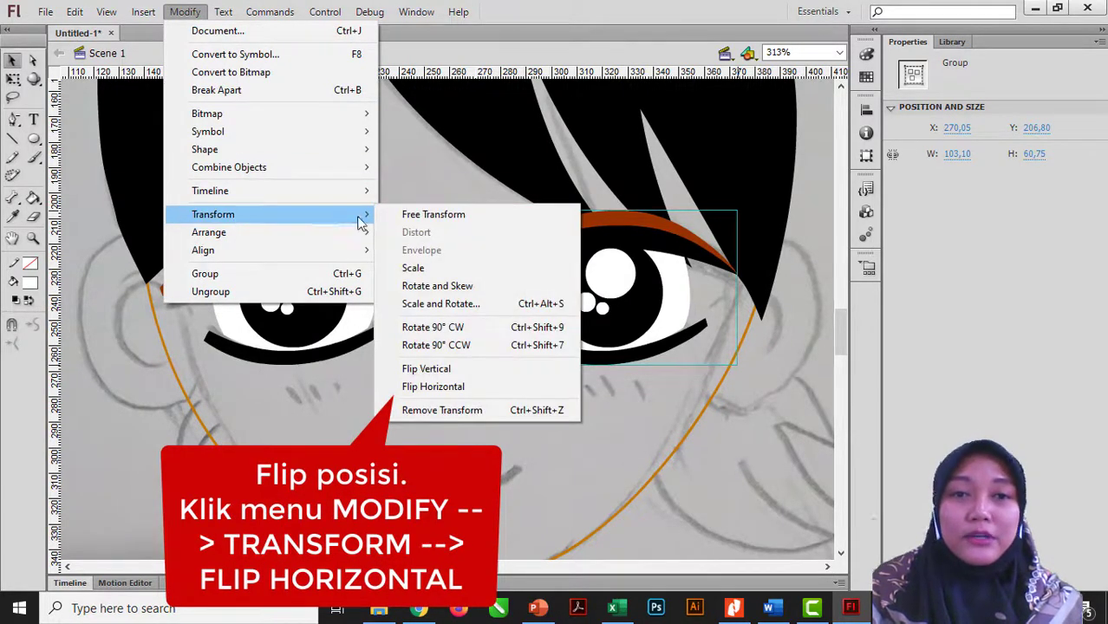
click(434, 387)
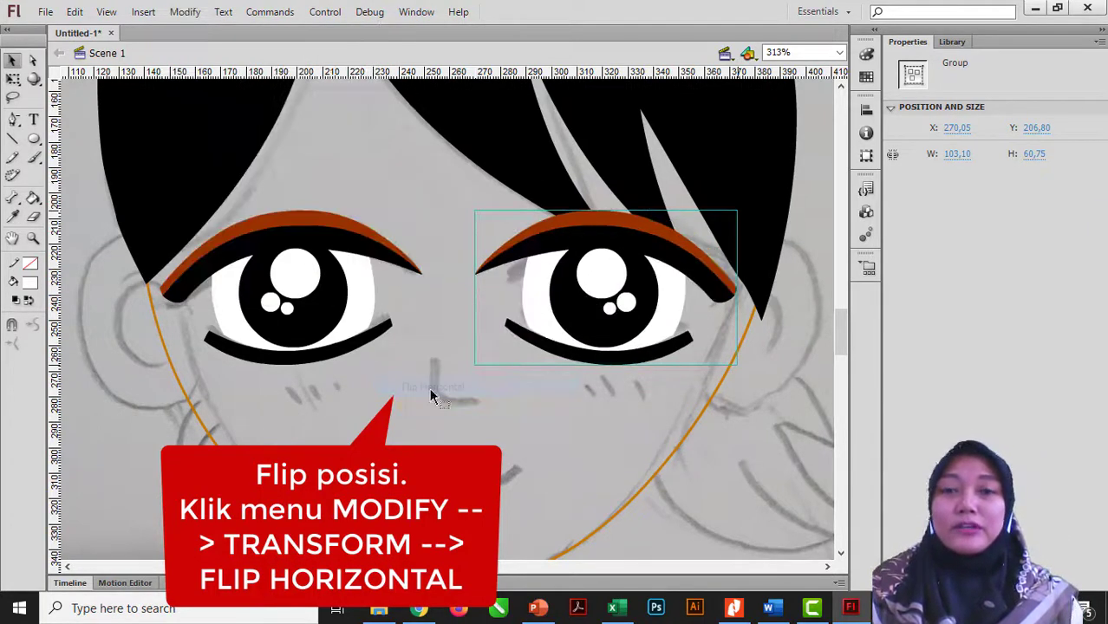
click(742, 444)
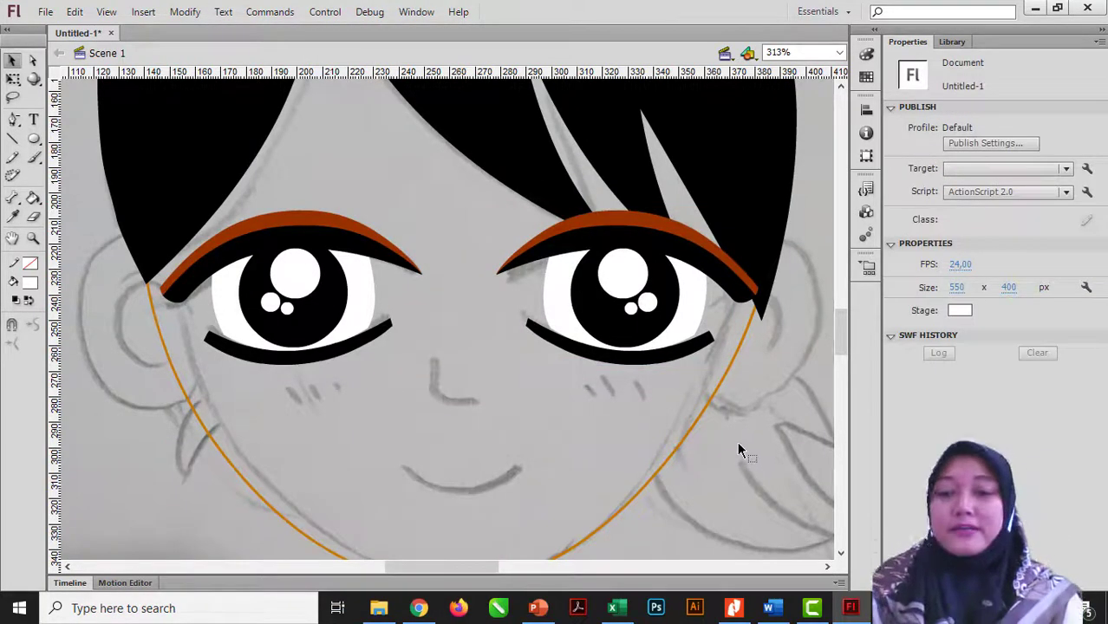
Nudge the left eye group outward to the face outline and move the right eye group outward to about X 283.5
key(ctrl+minus)
click(399, 323)
key(Left)
key(Left)
key(Left)
key(Left)
key(Left)
key(Left)
key(Left)
key(Left)
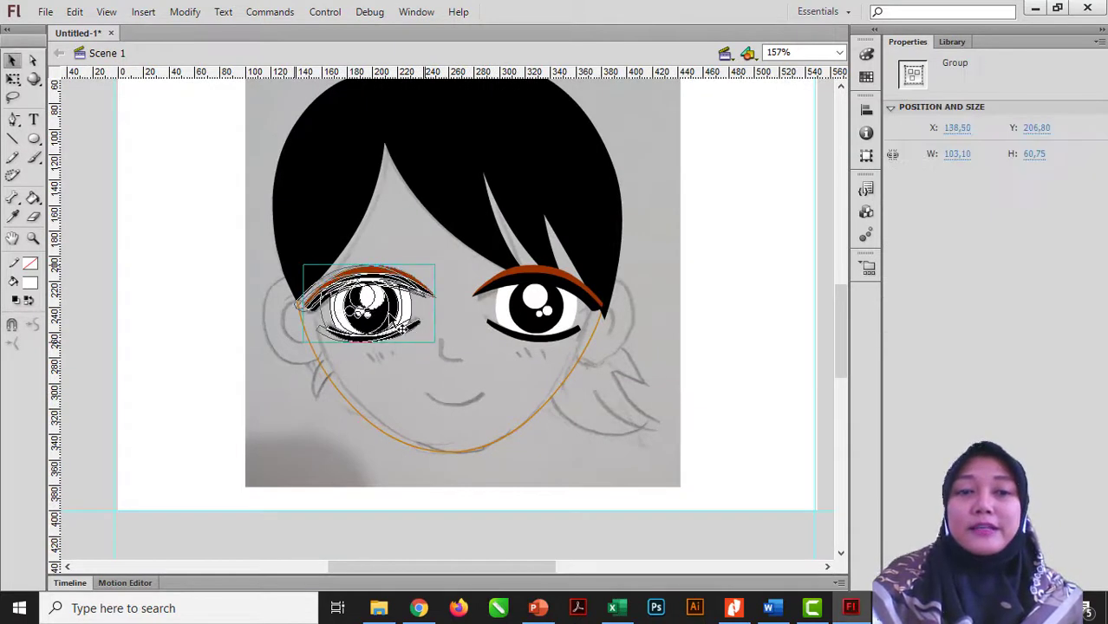
drag(564, 321, 561, 314)
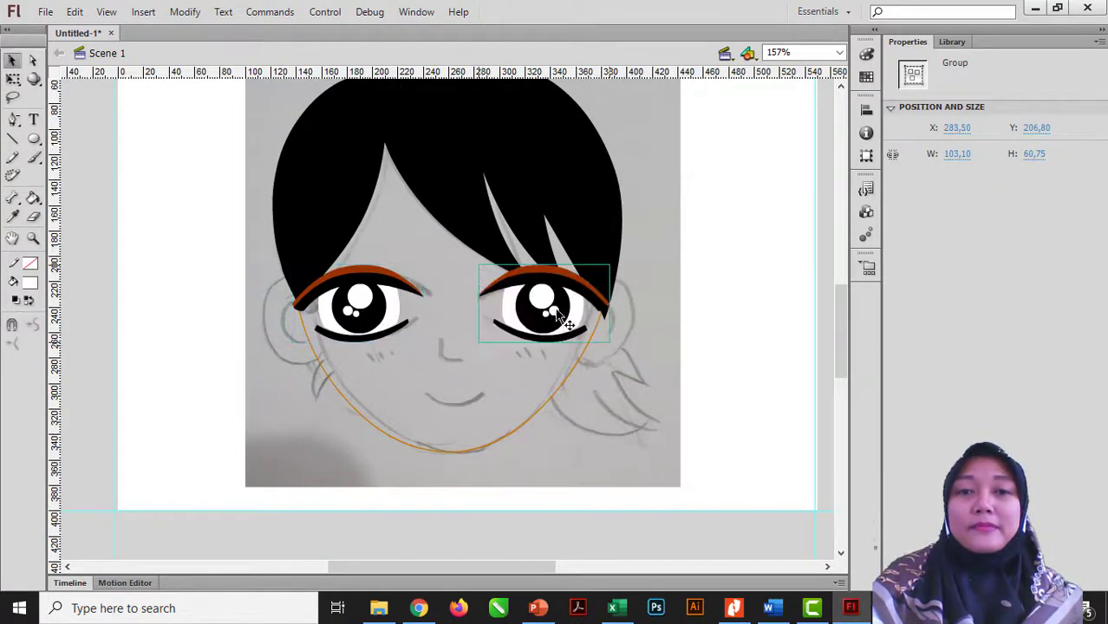
click(618, 409)
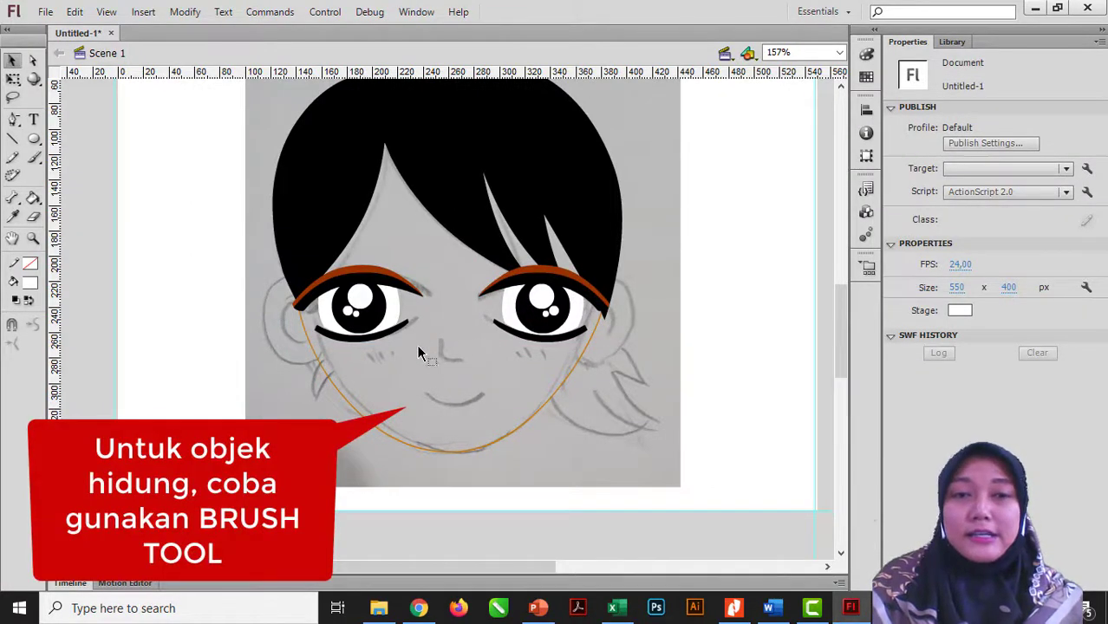
Sample the upper eyelid's red-brown as the fill colour and set the Brush tool to the fourth-smallest brush size
key(ctrl+minus)
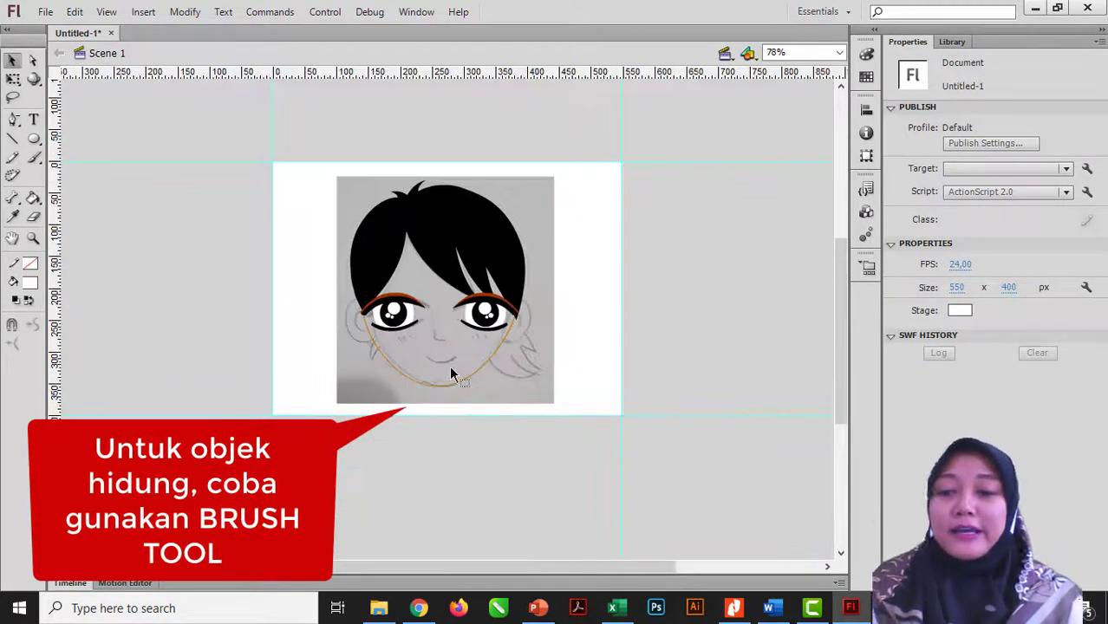
key(ctrl+equal)
key(ctrl+equal)
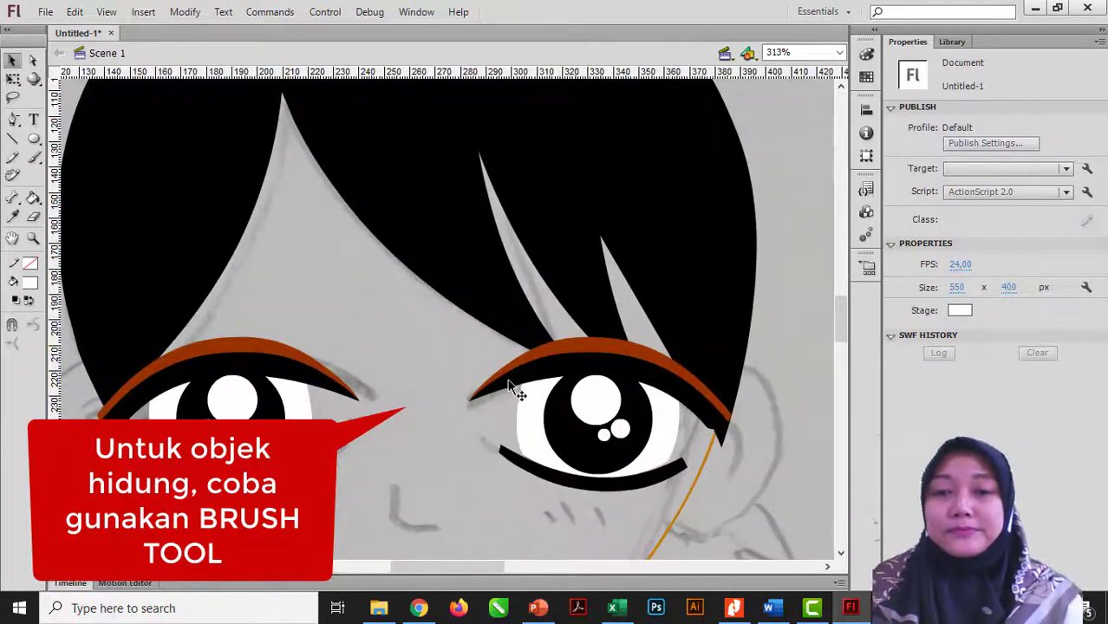
scroll(421, 390, down, 5)
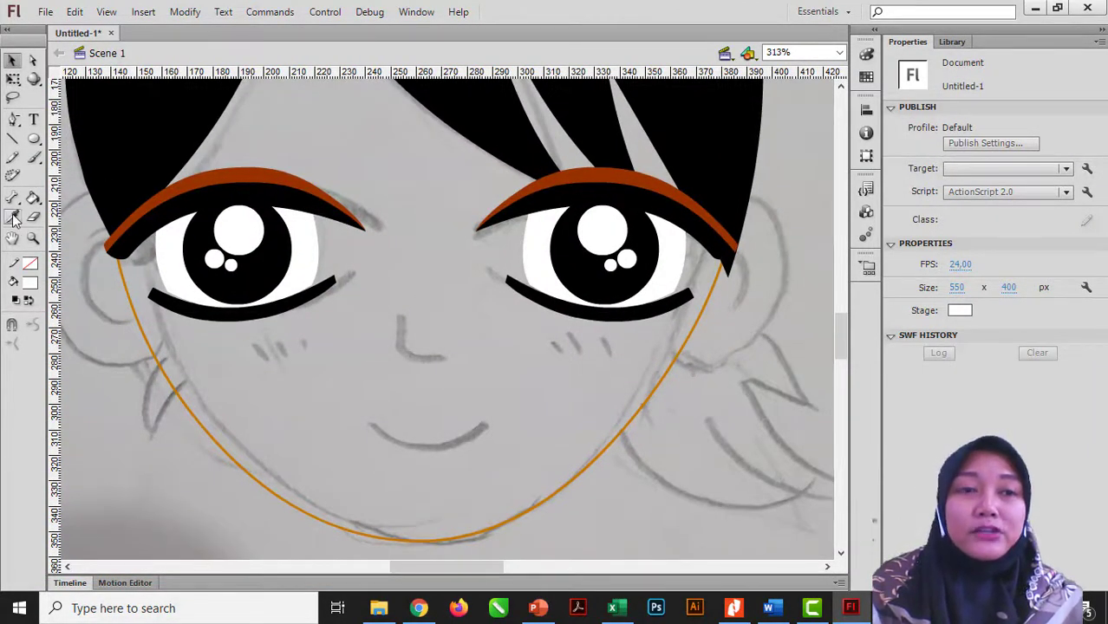
click(12, 217)
click(234, 168)
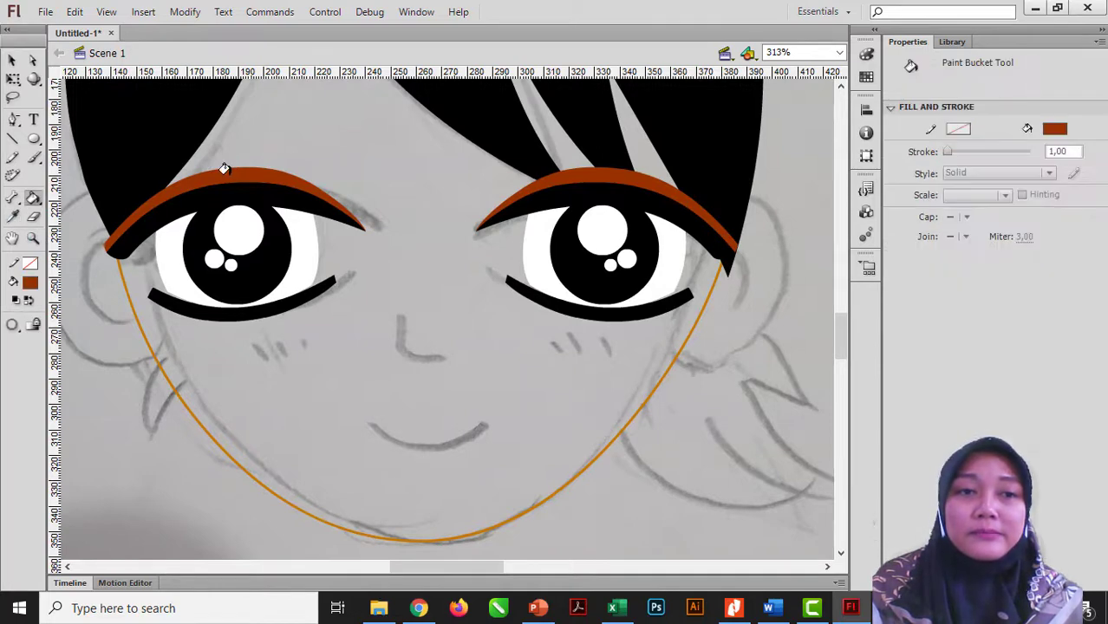
click(33, 157)
click(34, 345)
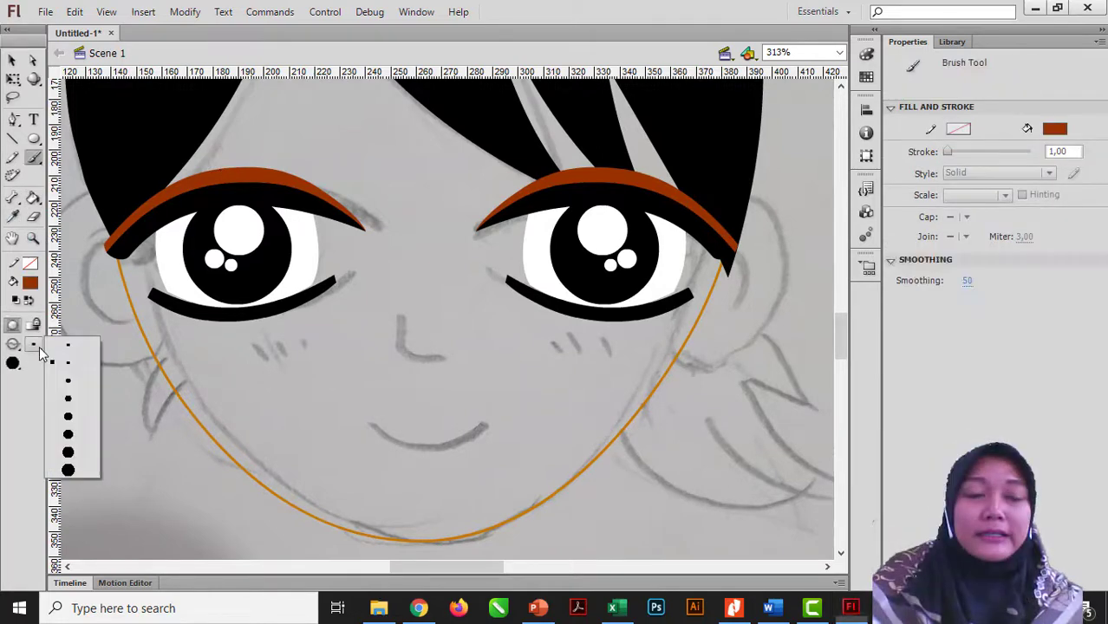
click(67, 399)
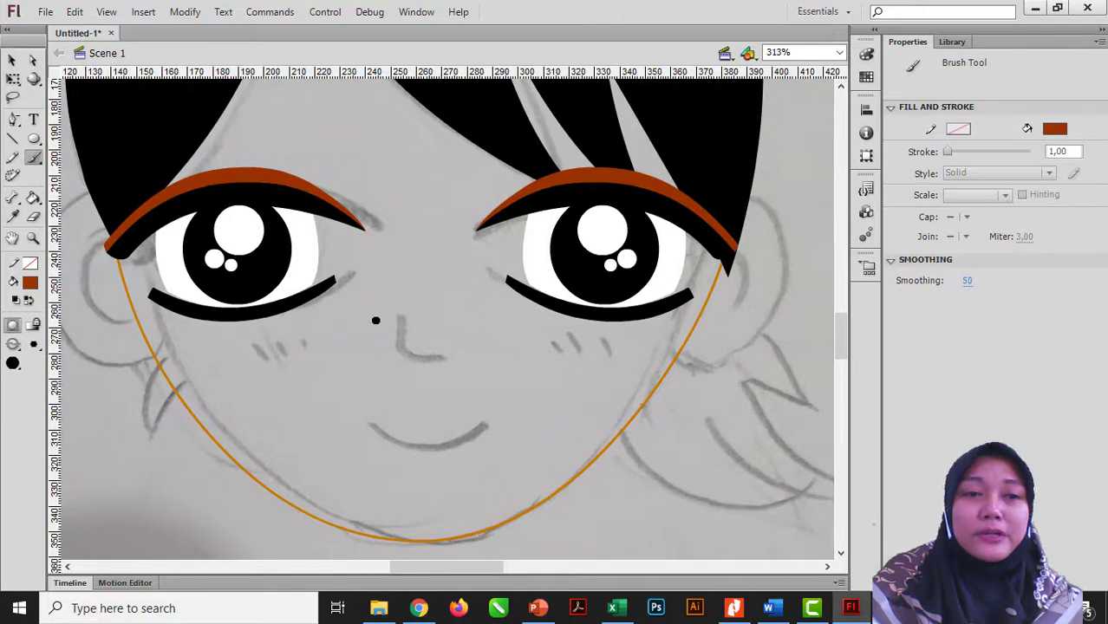
click(13, 364)
click(13, 365)
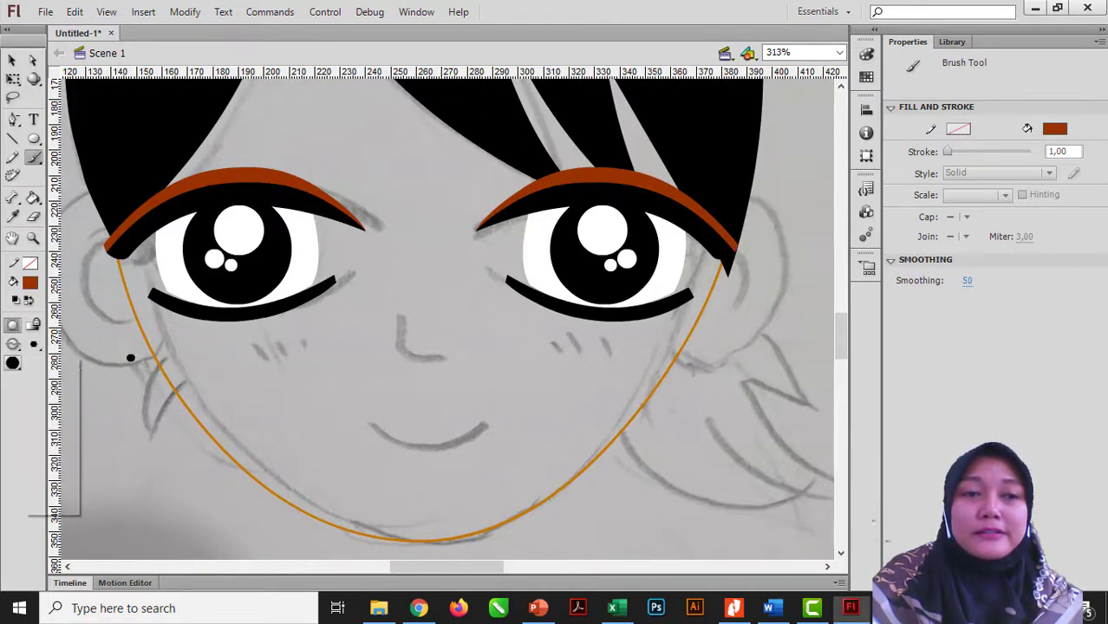
Try a brush stroke for the nose, undo it, and adjust the brush size for the nose line
mouse_move(395, 288)
mouse_down()
mouse_move(392, 319)
mouse_move(436, 350)
mouse_up()
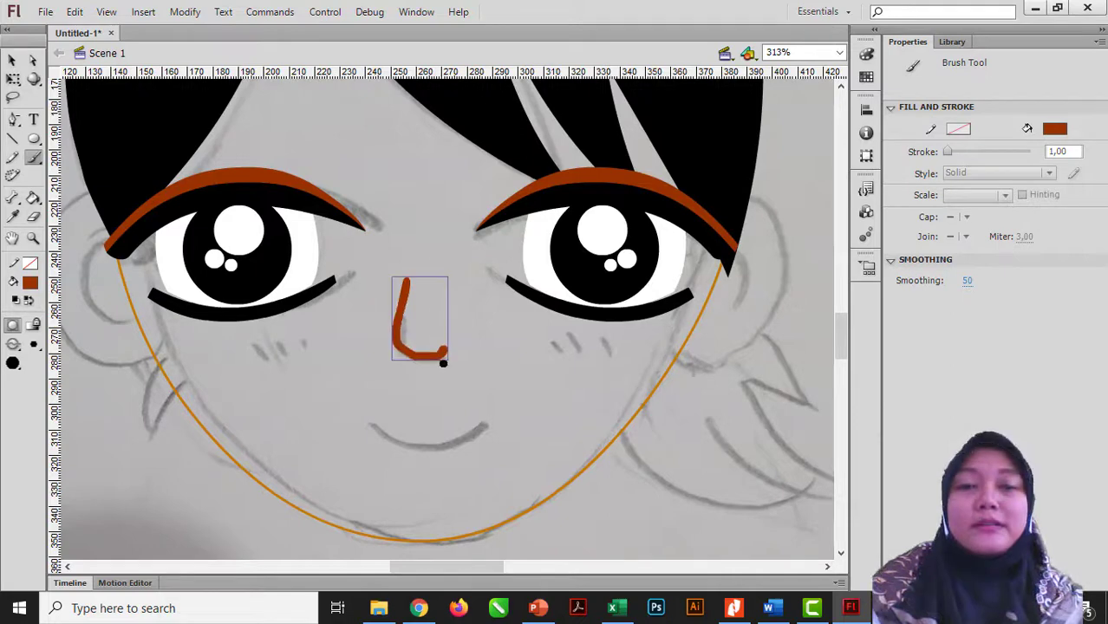
key(ctrl+z)
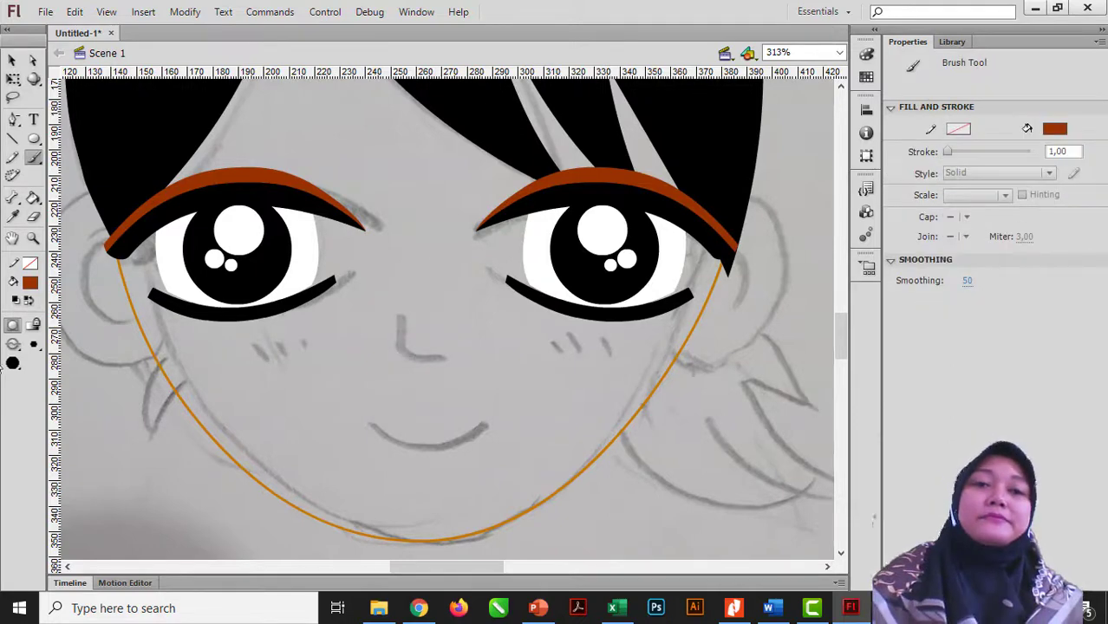
click(34, 327)
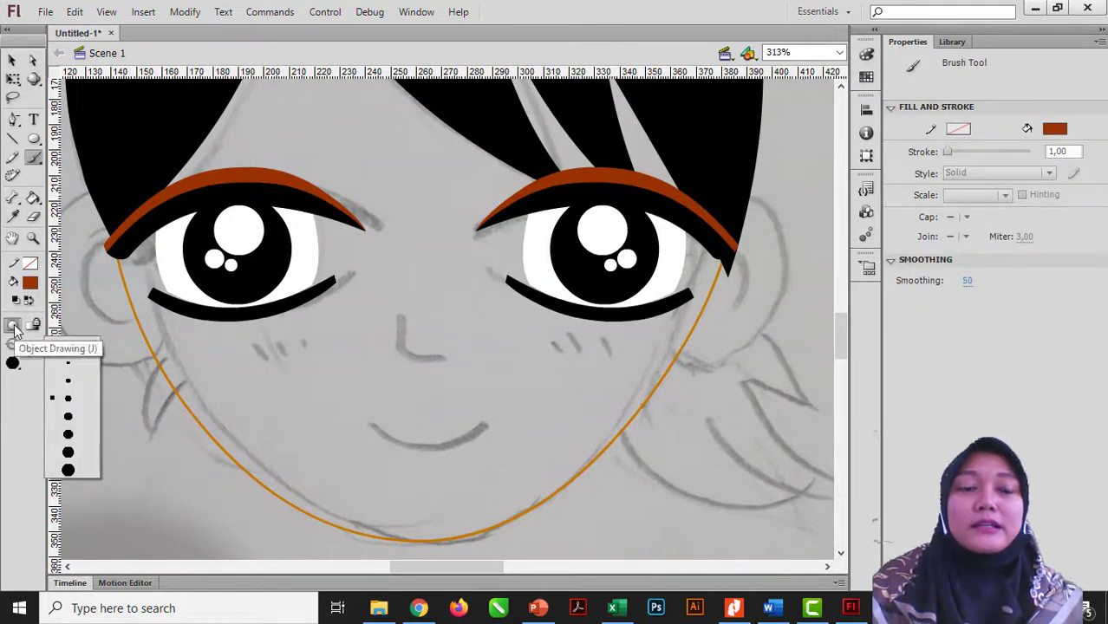
click(400, 305)
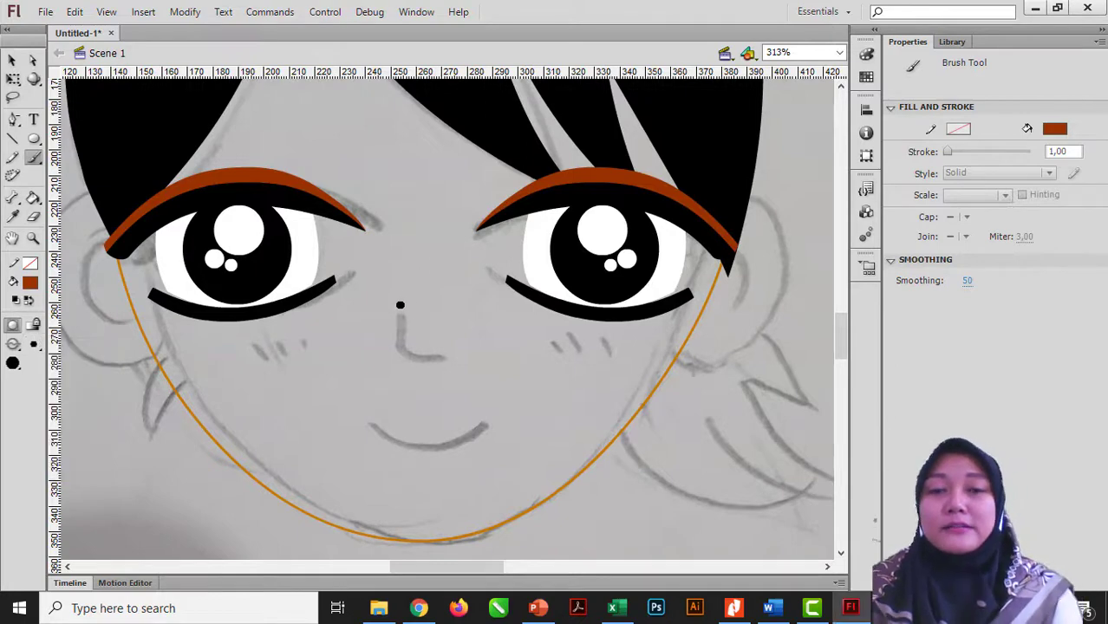
key(bracketright)
key(bracketleft)
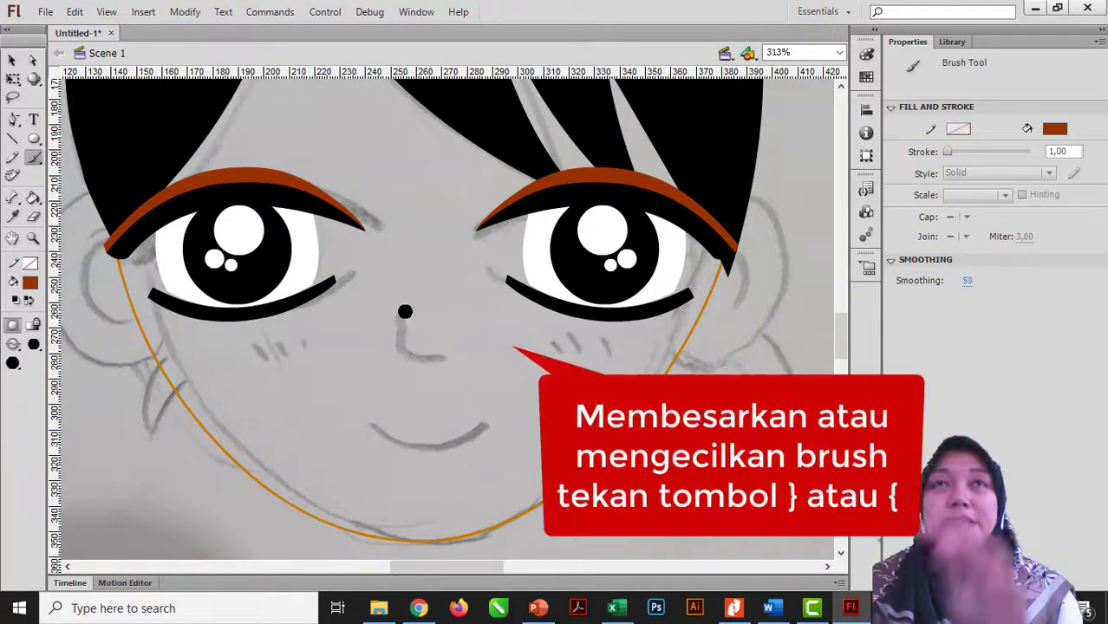
key(bracketleft)
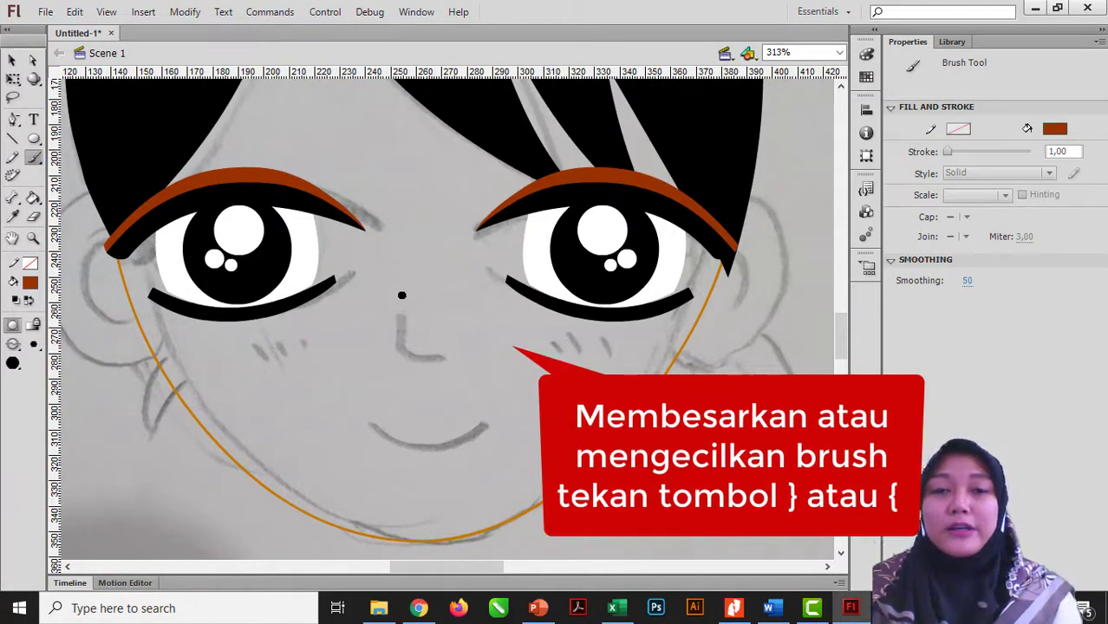
Paint an L-shaped red-brown nose between the eyes, about 20 px wide and 39 px high, undoing the unsuitable strokes
mouse_move(399, 291)
mouse_down()
mouse_move(395, 354)
mouse_move(466, 352)
mouse_up()
key(ctrl+z)
mouse_move(404, 262)
mouse_down()
mouse_move(396, 329)
mouse_move(469, 344)
mouse_up()
key(ctrl+z)
mouse_move(403, 259)
mouse_down()
mouse_move(399, 346)
mouse_move(432, 345)
mouse_up()
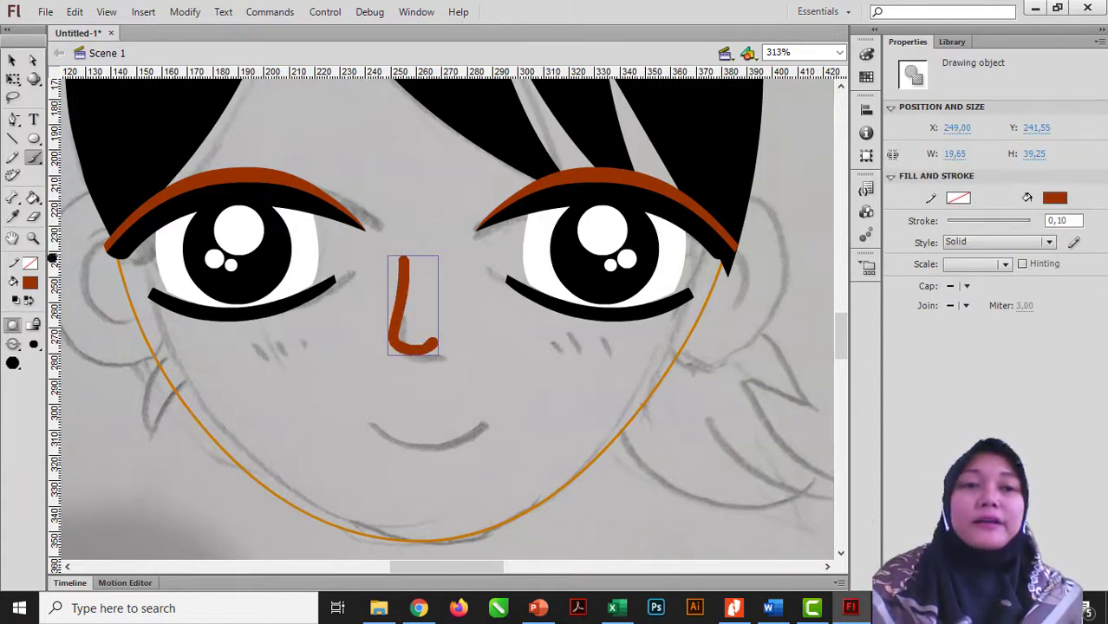
Choose a pink fill colour for the Brush tool and undo the recolouring of the selected nose
click(1057, 200)
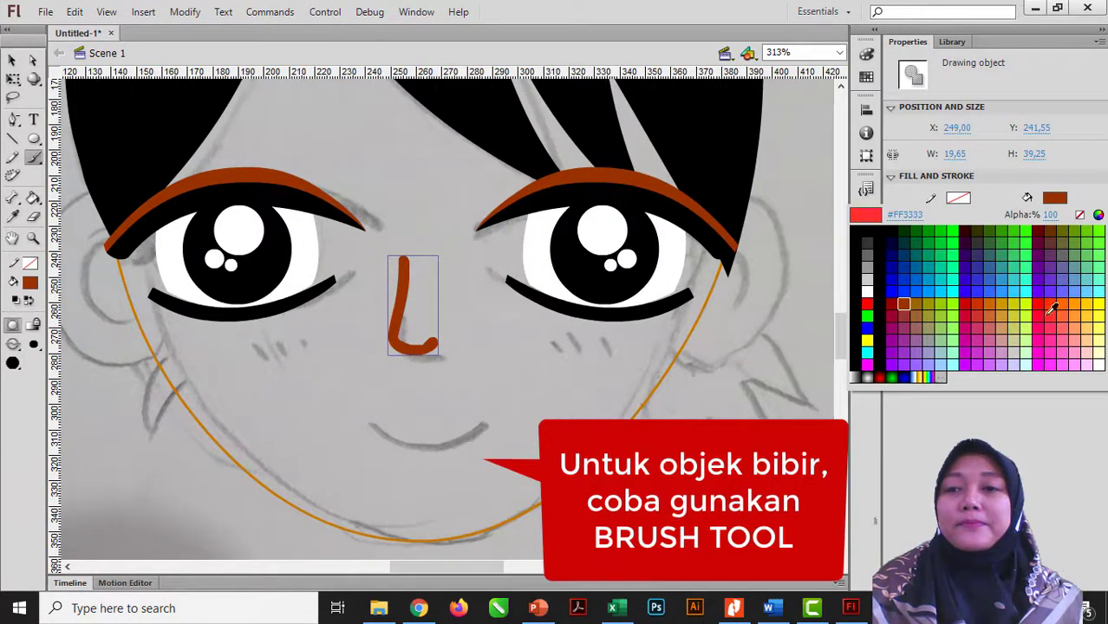
click(1050, 317)
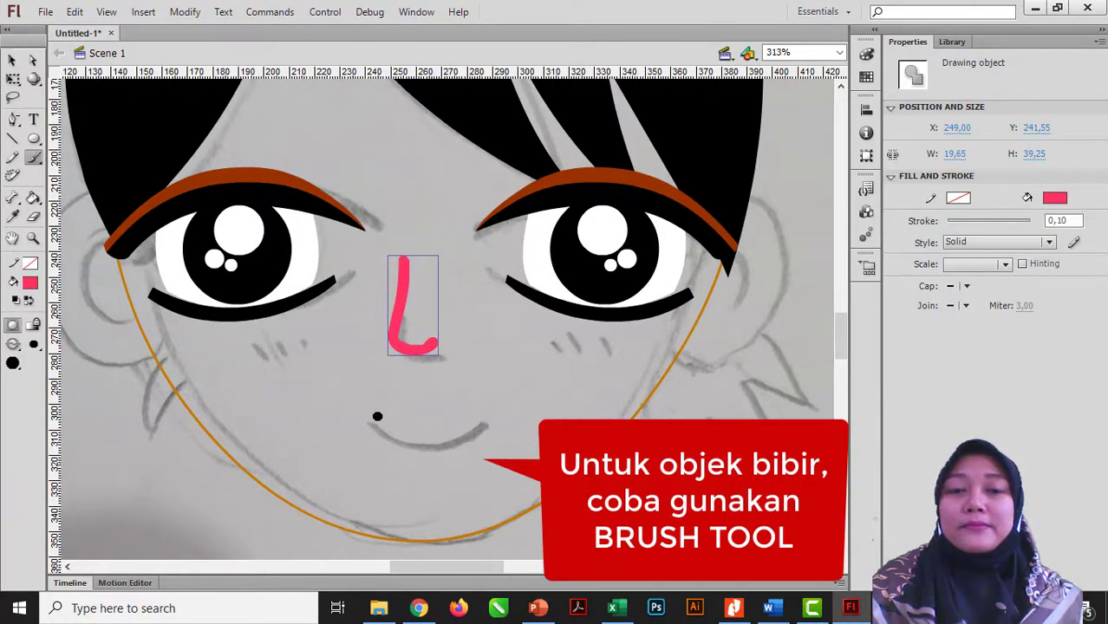
key(ctrl+z)
key(v)
click(383, 409)
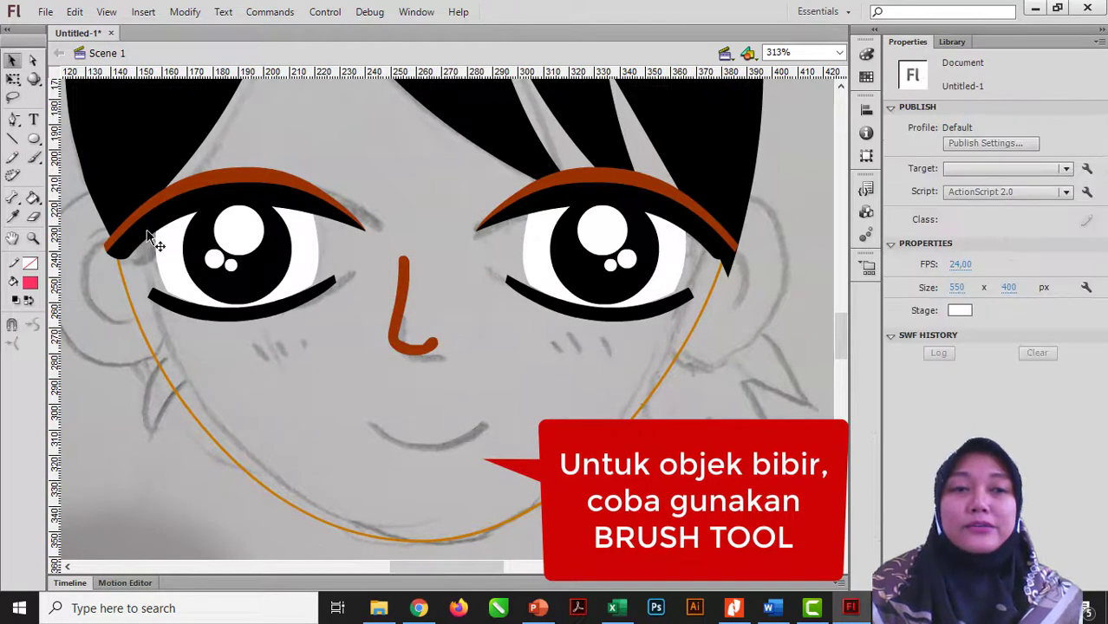
click(33, 158)
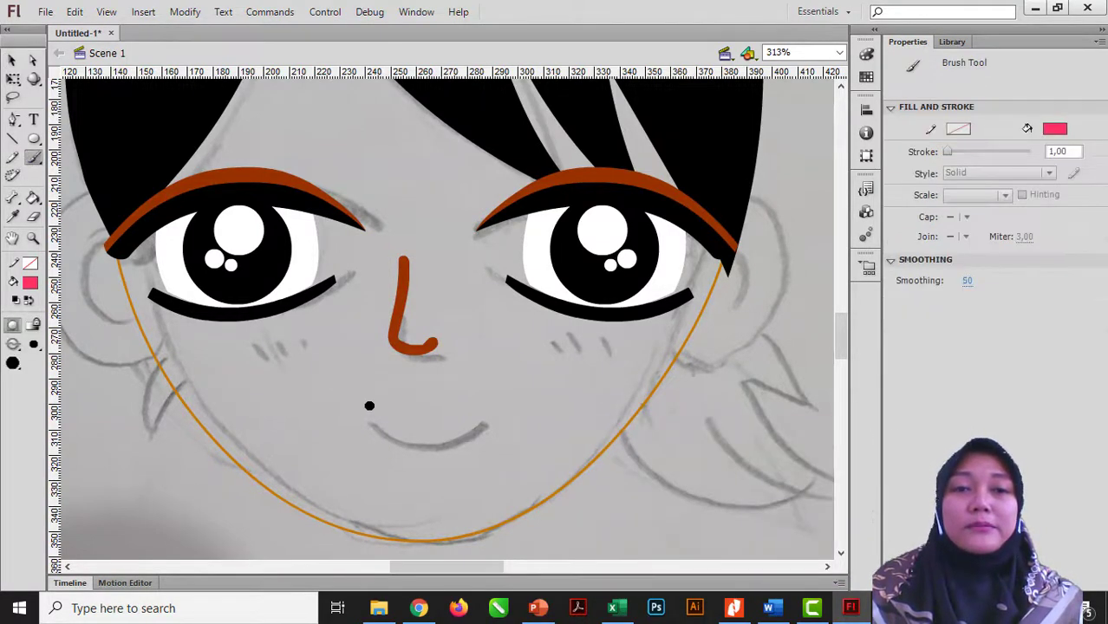
Paint a pink smiling mouth curve just above the sketched mouth, about 40 px wide and 10 px high
mouse_move(349, 411)
mouse_down()
mouse_move(386, 427)
mouse_move(477, 409)
mouse_up()
key(ctrl+z)
mouse_move(374, 414)
mouse_down()
mouse_move(424, 429)
mouse_move(469, 411)
mouse_up()
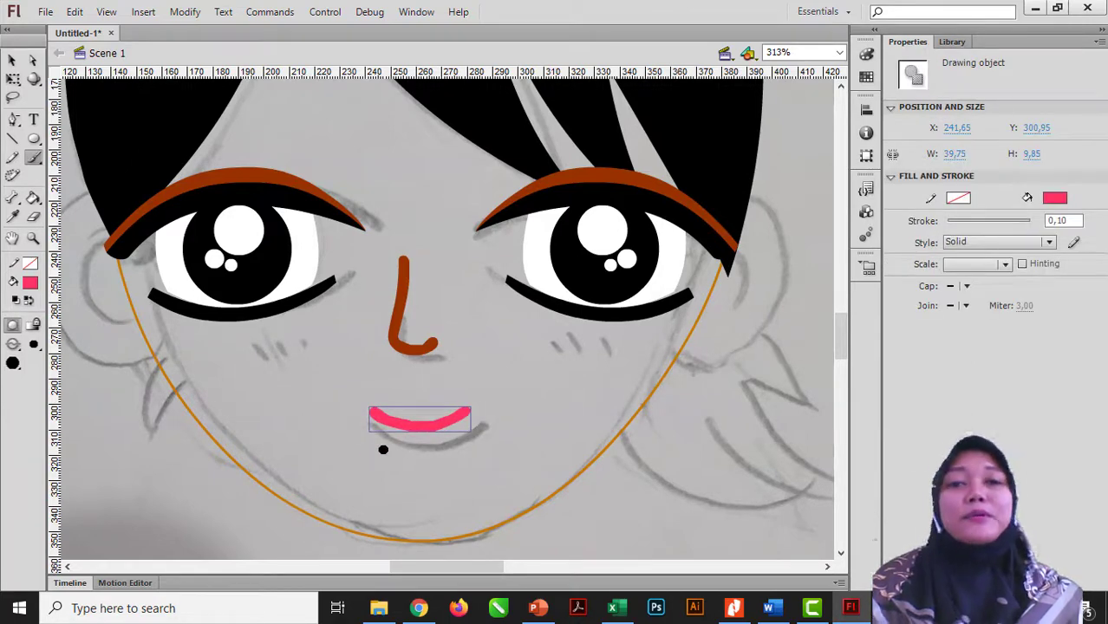
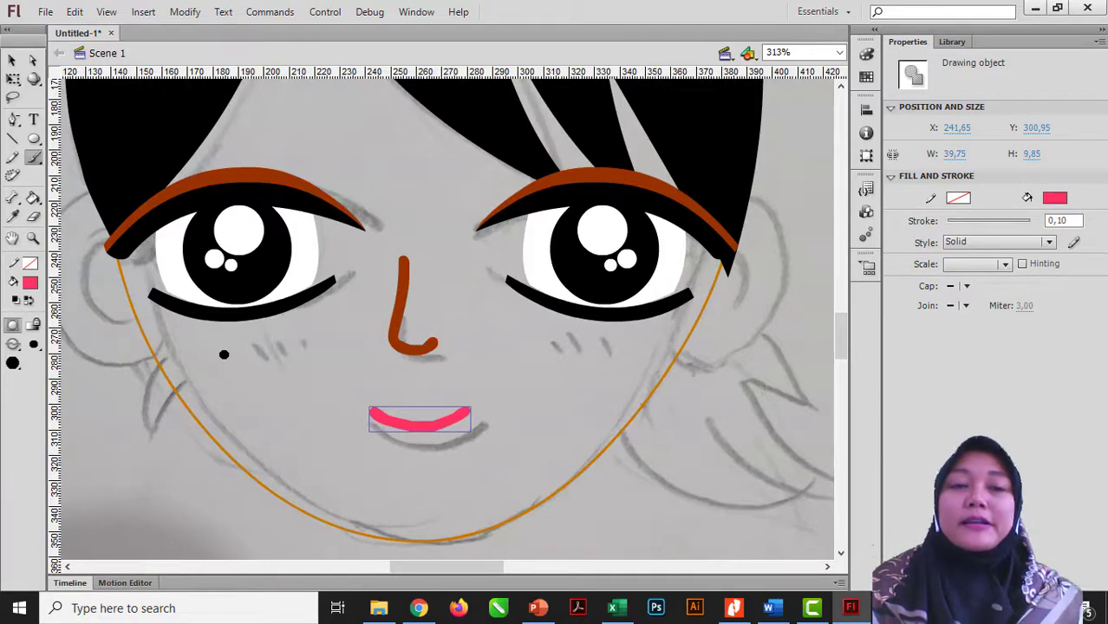
Recolour the selected mouth curve with the red-brown sampled from the nose
click(29, 285)
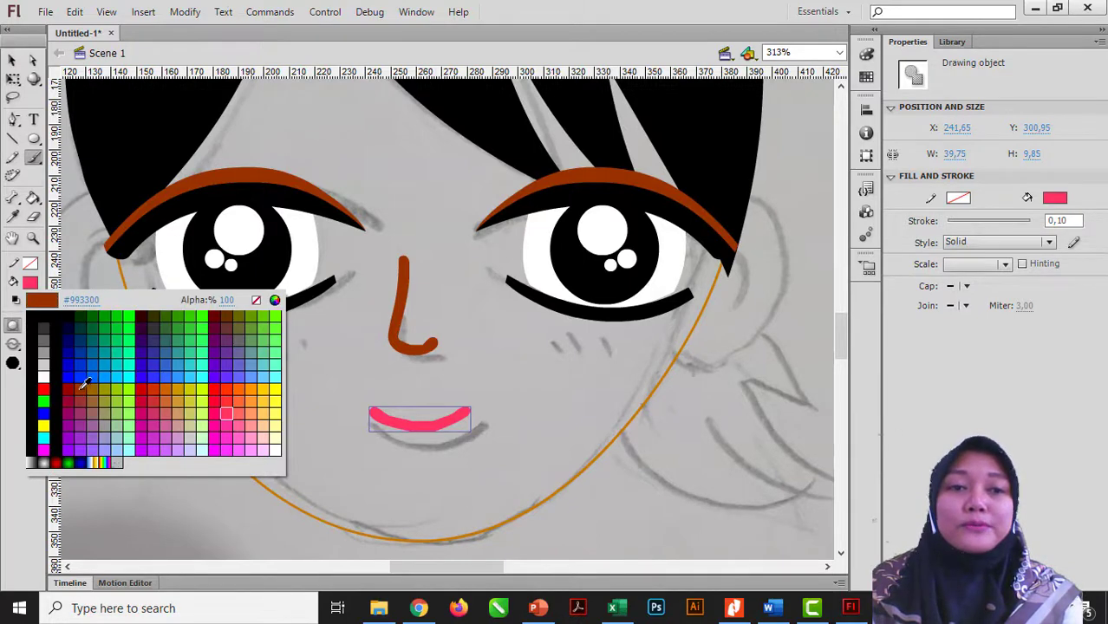
click(50, 322)
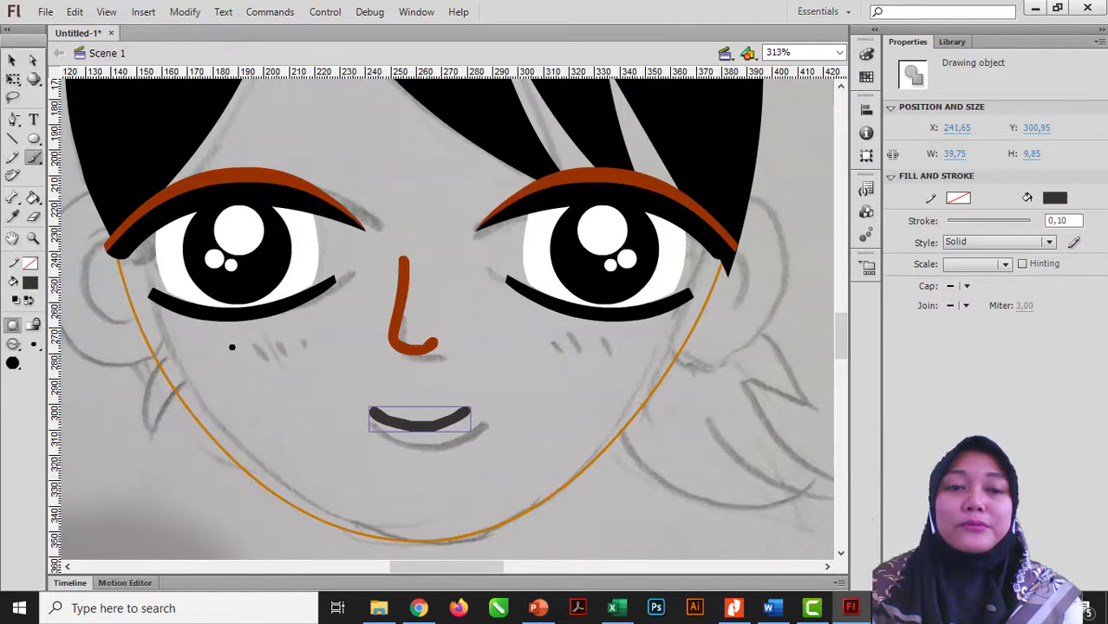
key(i)
click(403, 308)
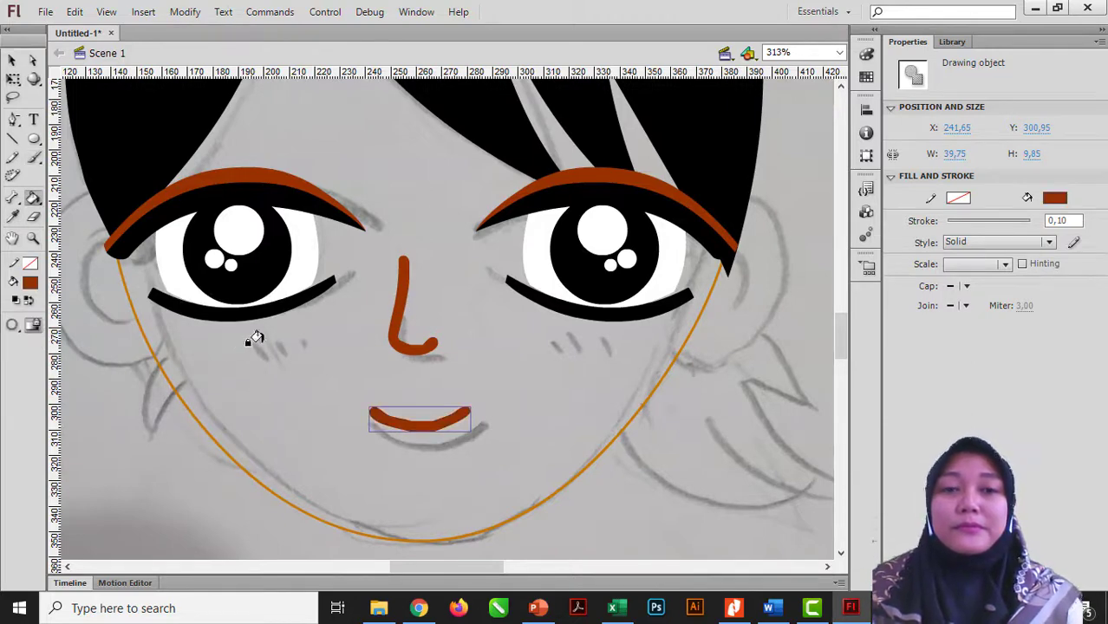
Brush three short slanted red-brown blush strokes on each cheek, below the eyes
click(34, 157)
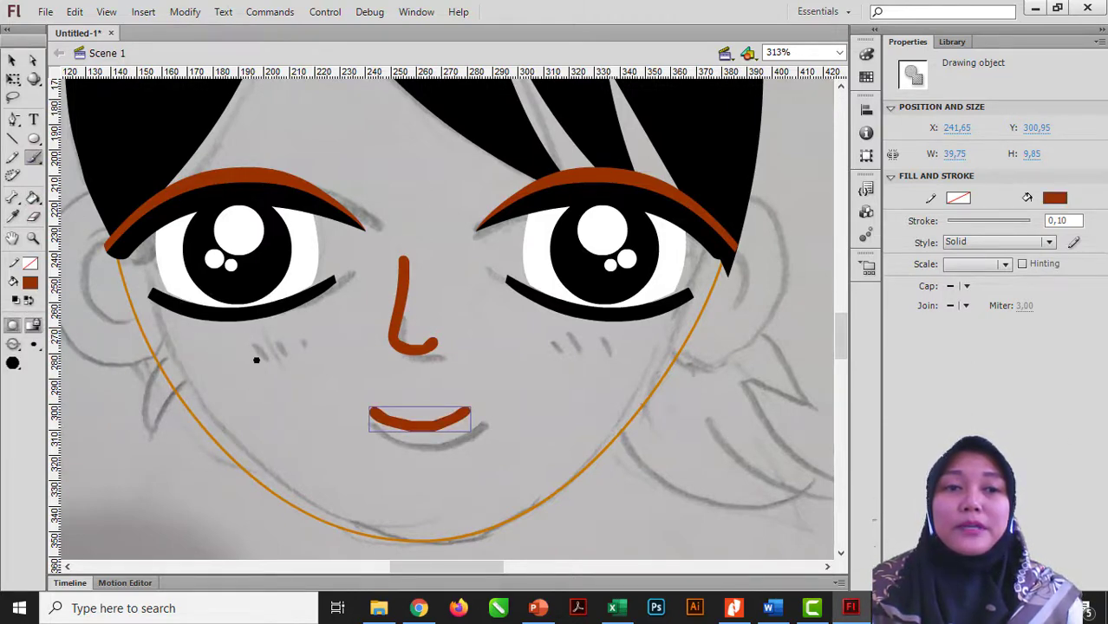
drag(232, 347, 284, 360)
drag(556, 341, 615, 359)
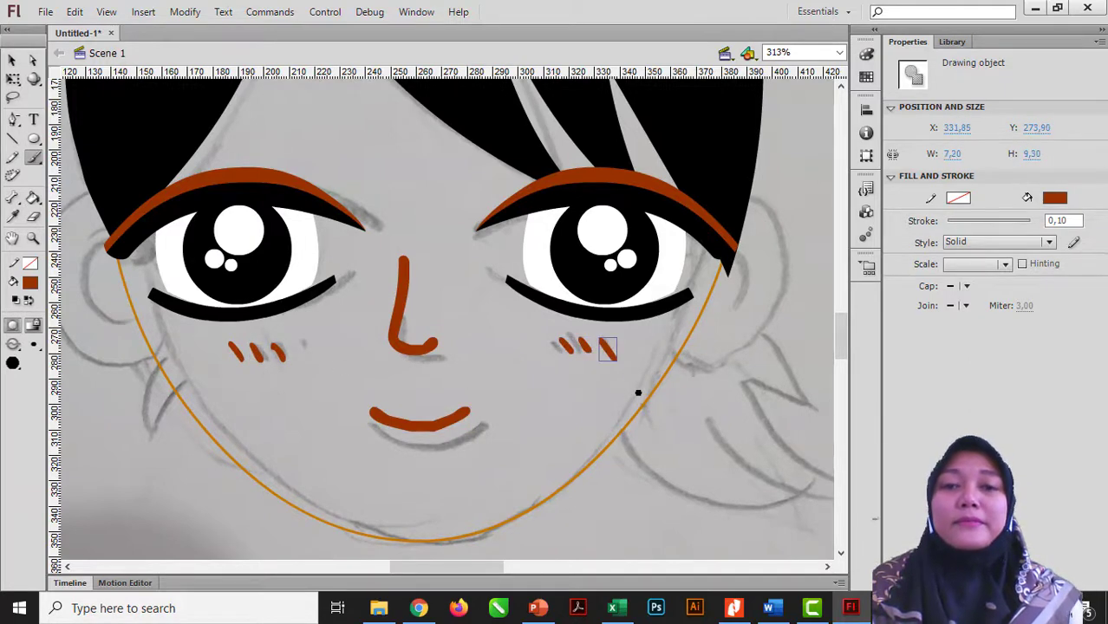
Open the face outline's group for editing
key(v)
click(673, 409)
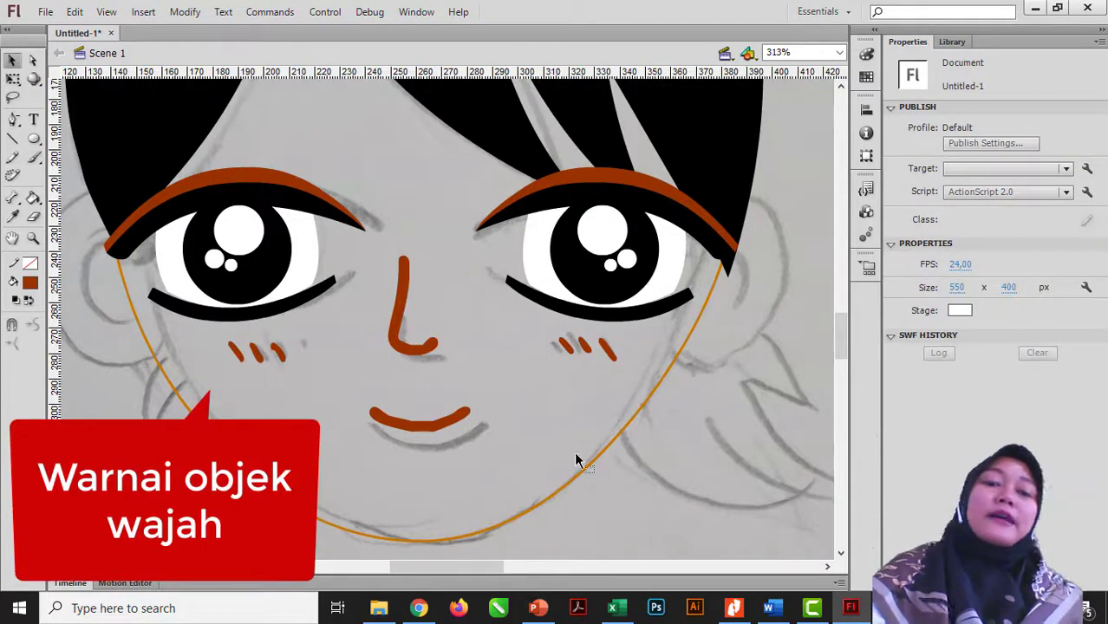
click(629, 425)
double_click(629, 425)
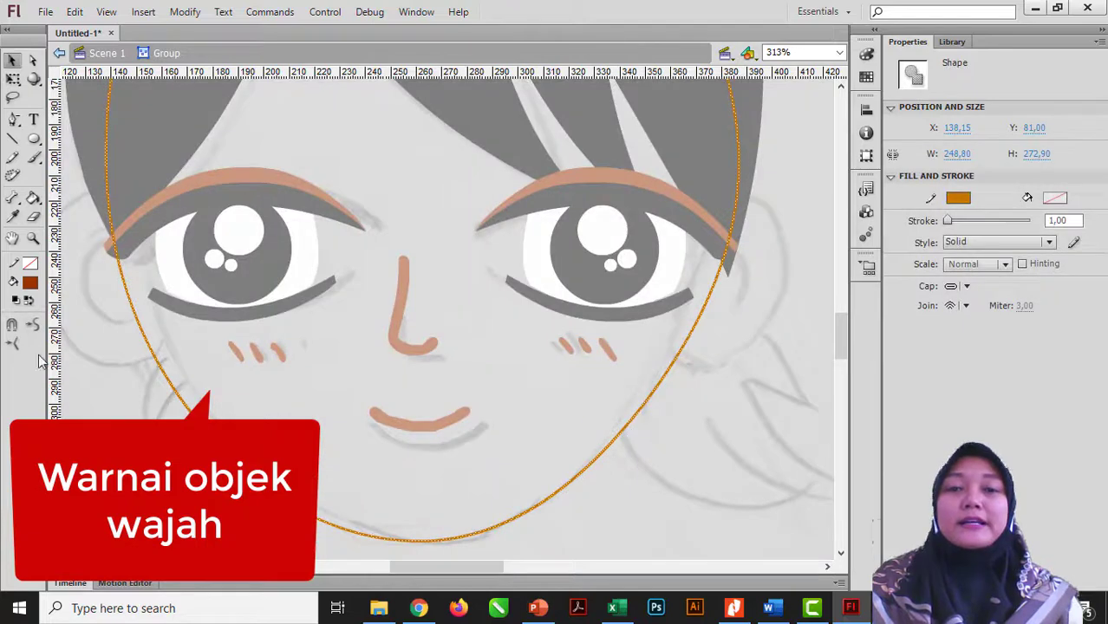
Try a light orange stroke colour on the face outline
click(1055, 198)
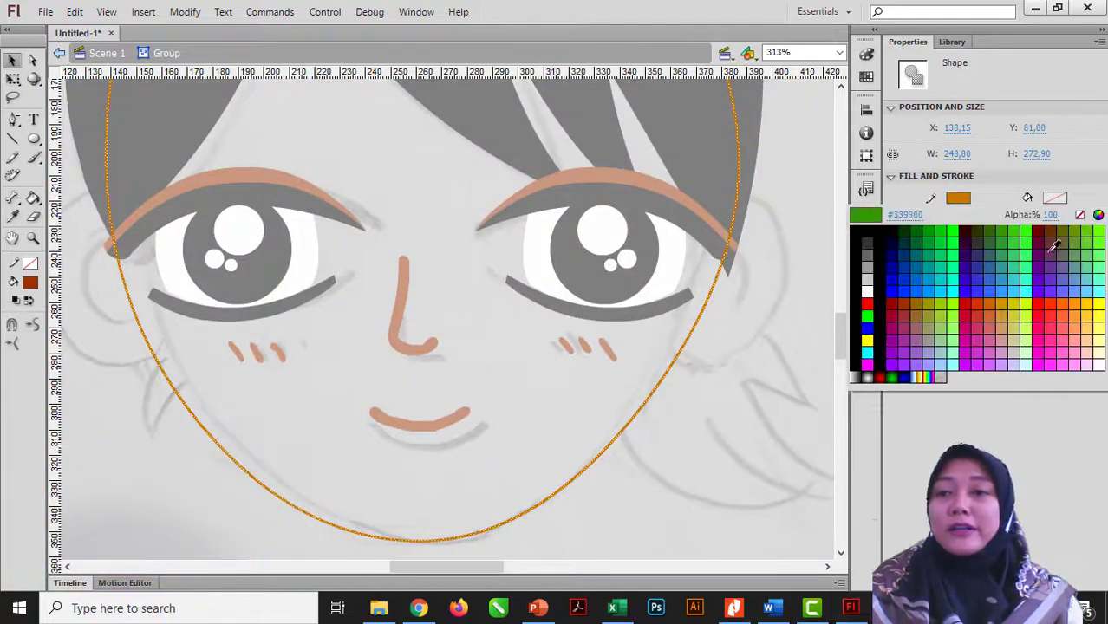
click(1096, 323)
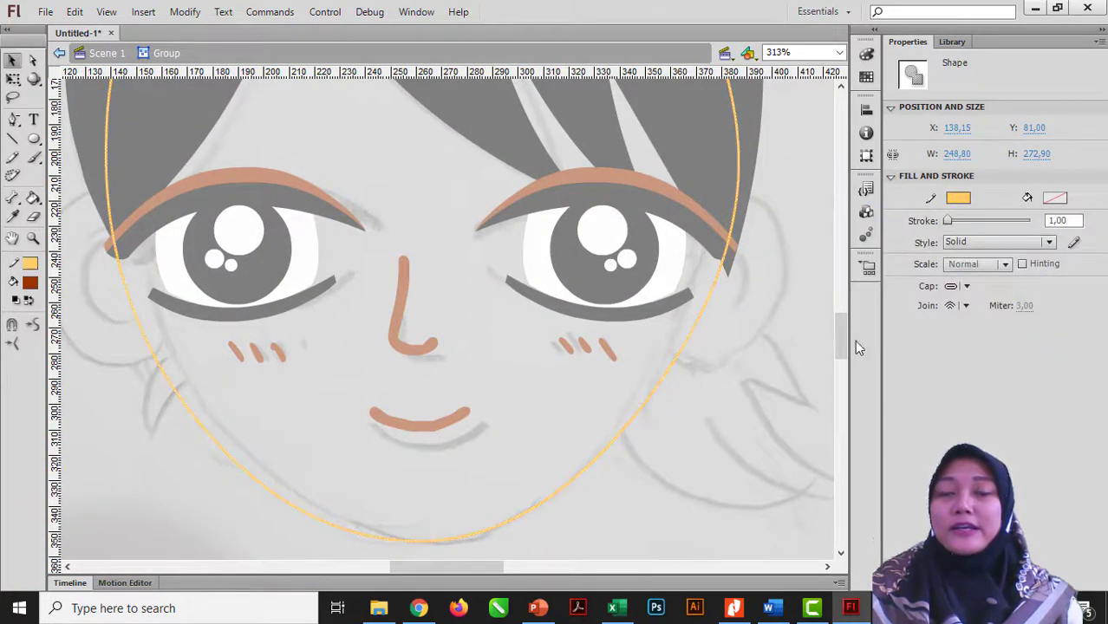
click(550, 351)
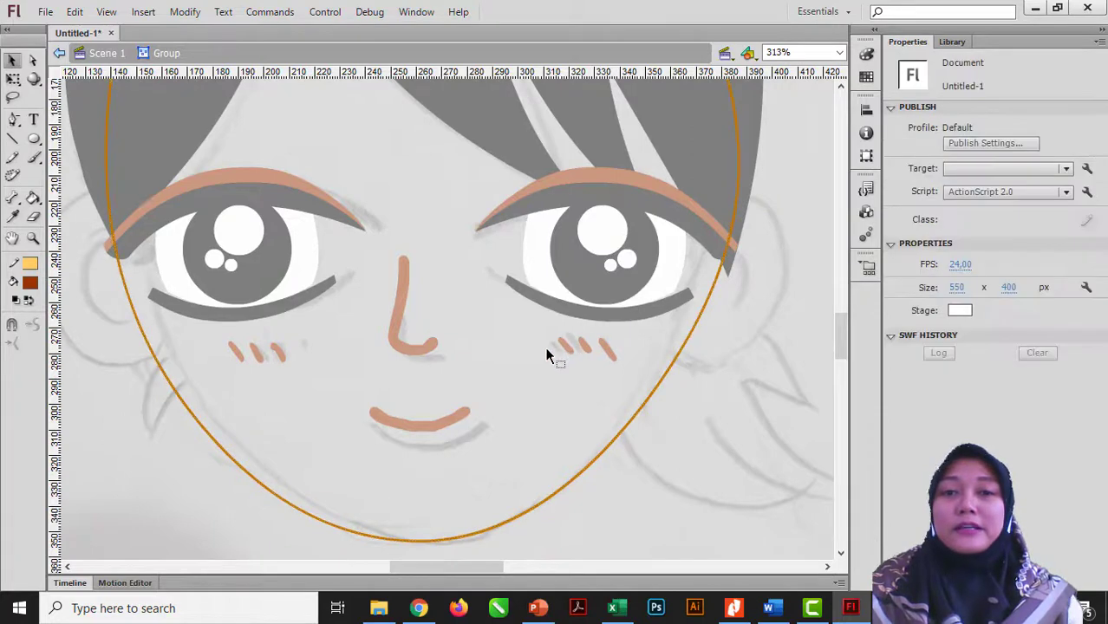
Fill the face shape with golden yellow using the Paint Bucket and return to the main scene
click(30, 283)
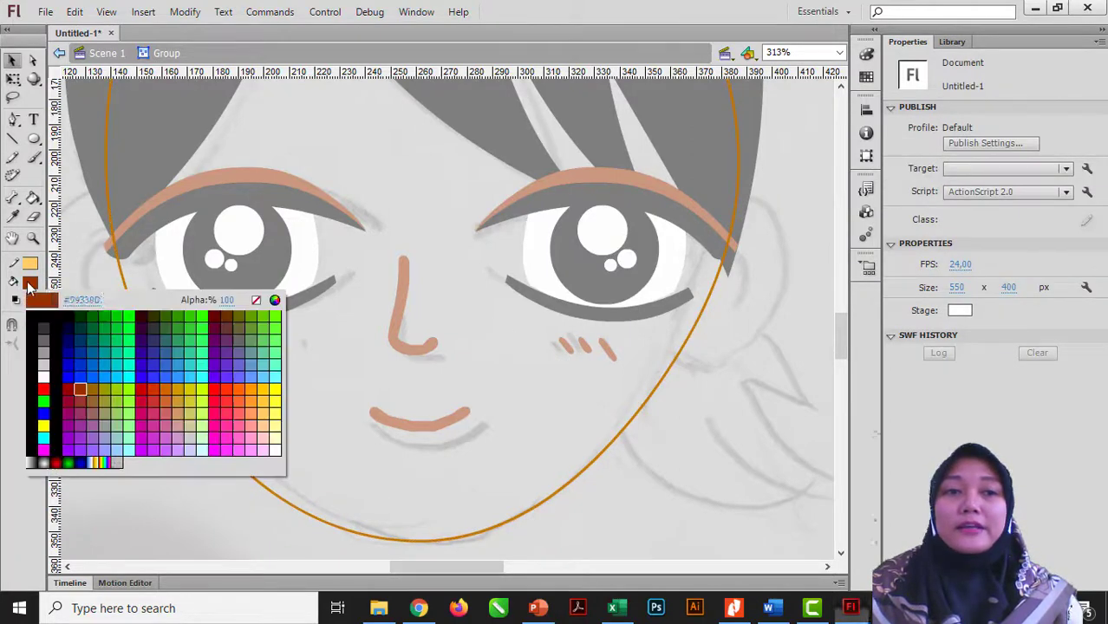
click(267, 395)
click(33, 197)
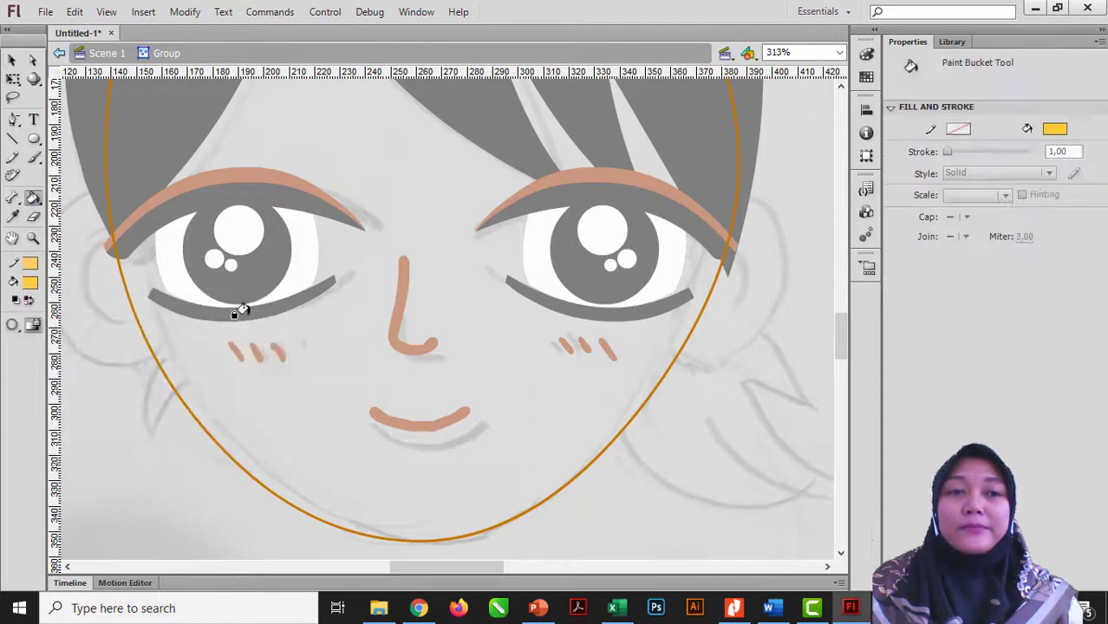
click(269, 358)
key(v)
double_click(732, 384)
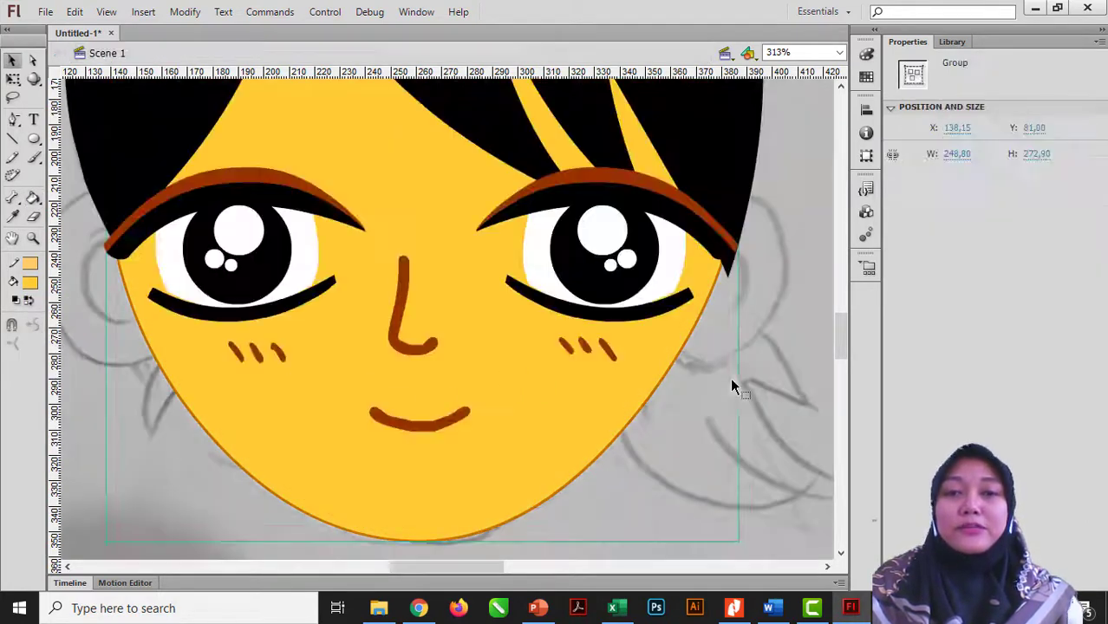
Set up the Oval tool with a darker gold fill for the ears
key(o)
scroll(624, 352, down, 1)
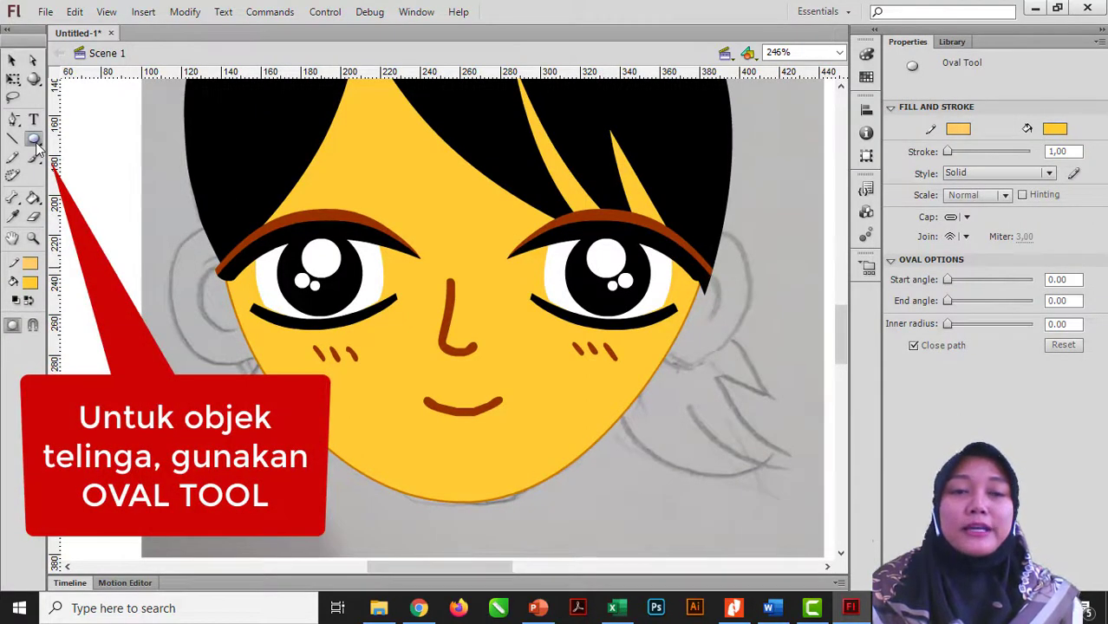
click(30, 286)
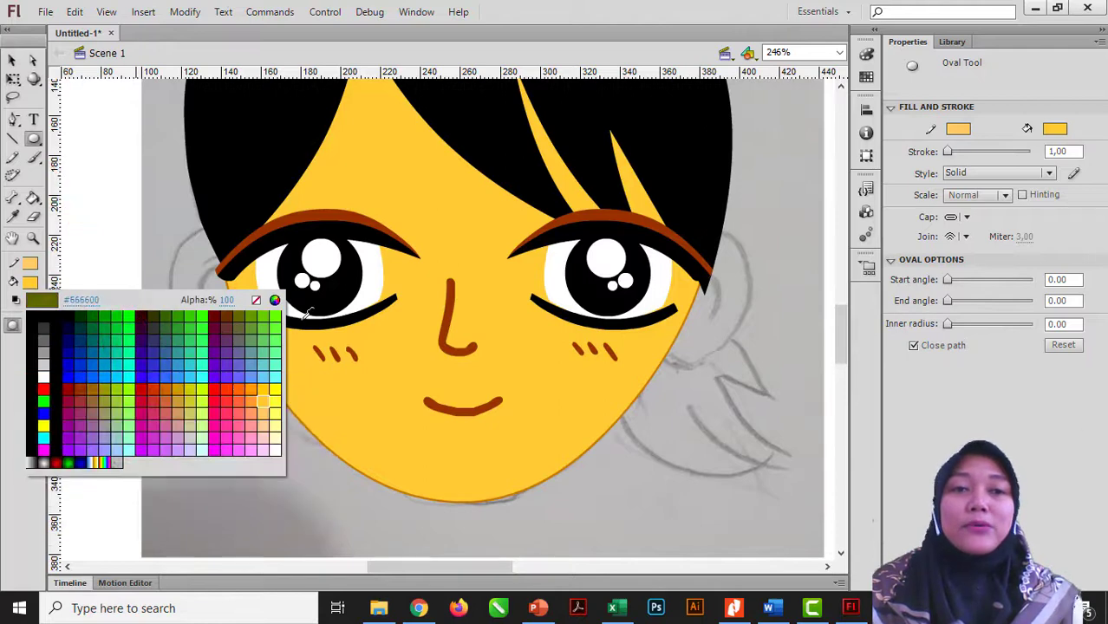
key(Escape)
drag(731, 258, 731, 287)
click(404, 412)
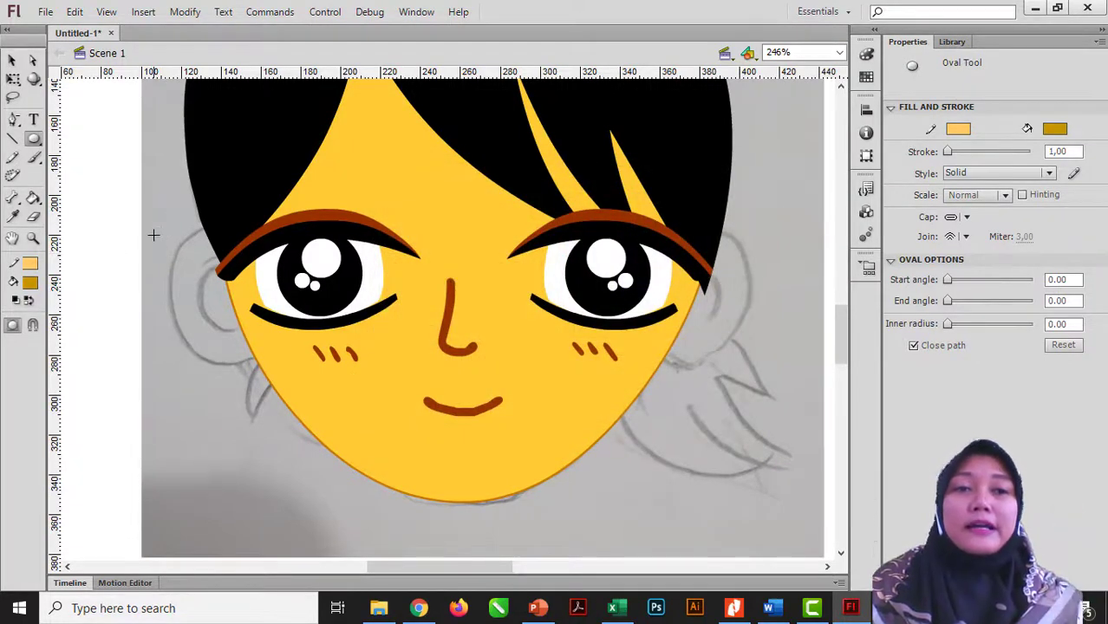
Draw a dark gold oval about 71 px wide and 73 px high over the sketched ear on the face's left side
drag(159, 229, 299, 374)
key(v)
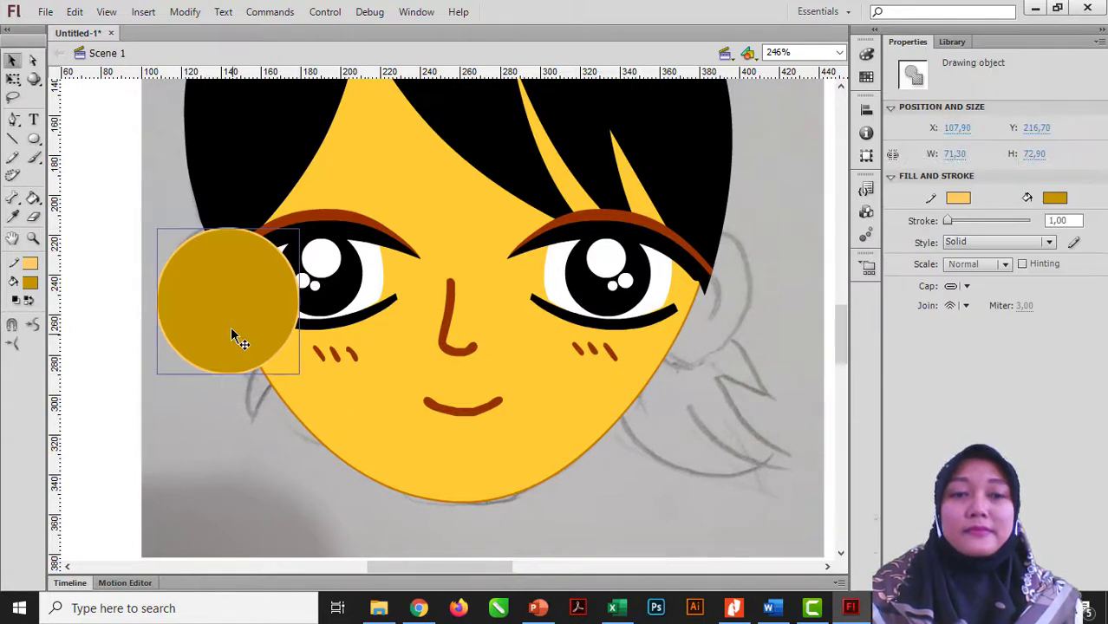
click(254, 404)
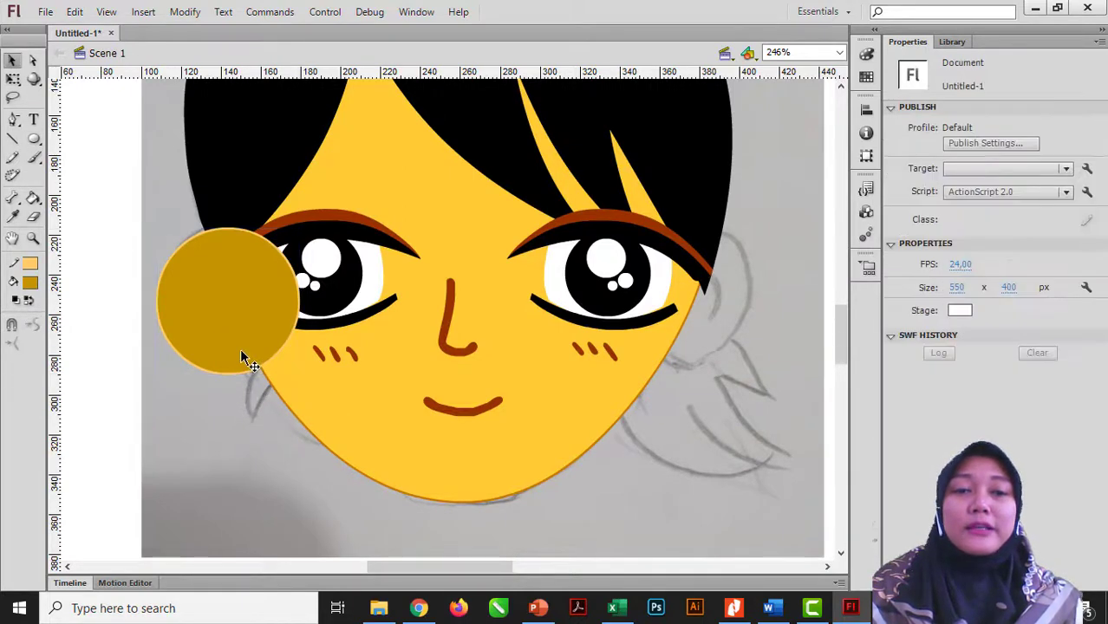
Sample the brown-orange outline colour from inside the face group and return to the main scene
double_click(313, 403)
click(12, 217)
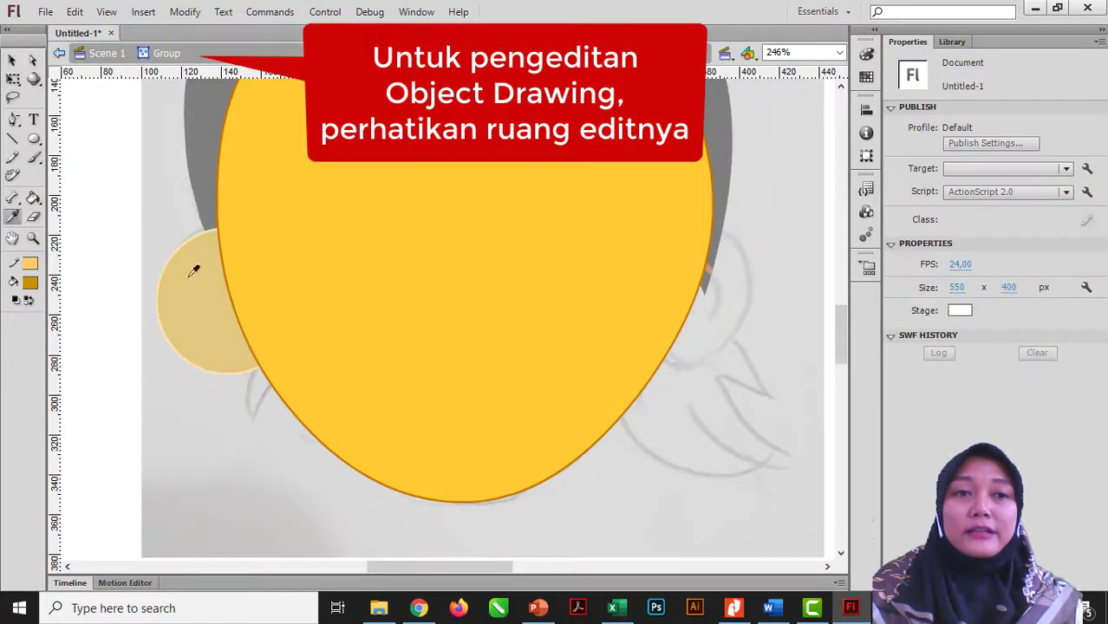
click(246, 319)
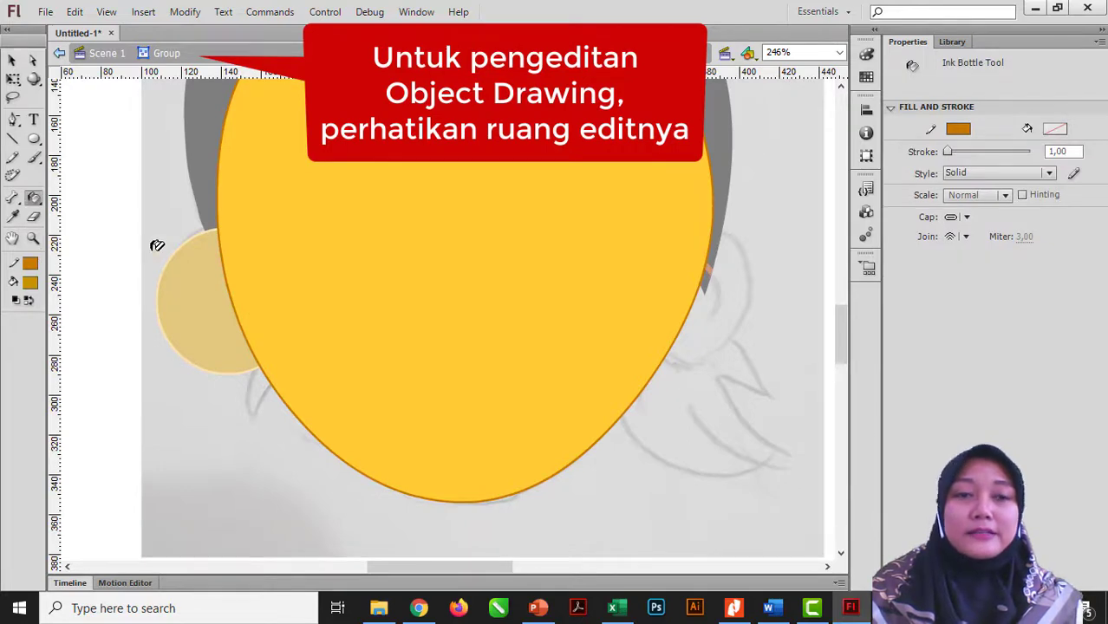
key(v)
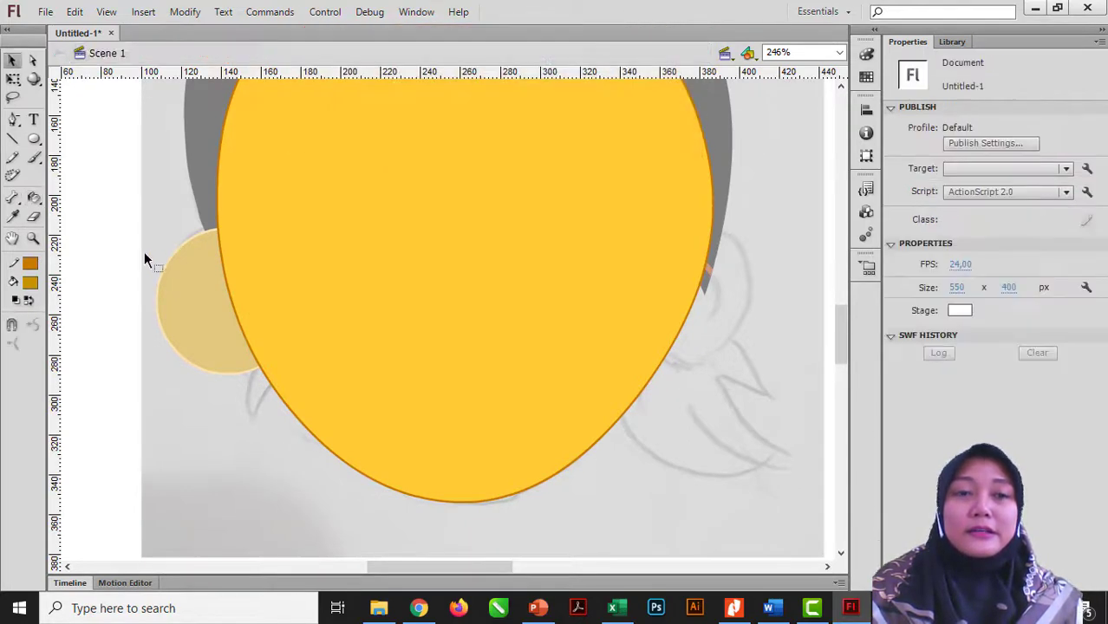
double_click(143, 252)
Apply the sampled brown-orange stroke to the ear oval's outline inside its drawing object, then leave it
click(190, 262)
double_click(192, 276)
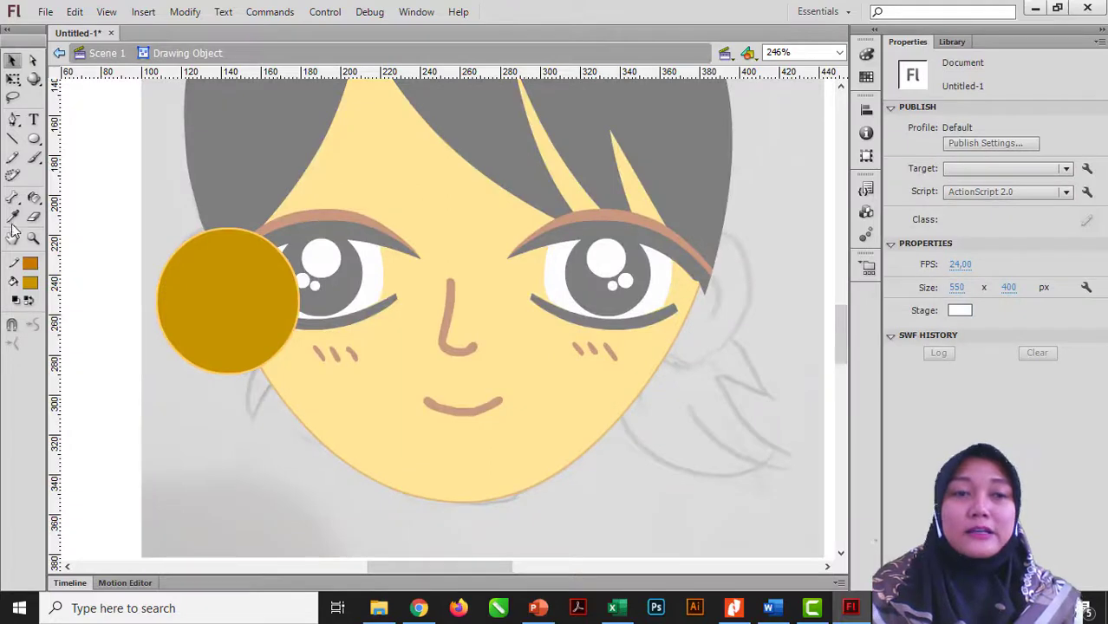
click(39, 200)
click(196, 235)
key(v)
double_click(130, 235)
click(132, 238)
Send the ear oval backward behind the hair and face, and shift it slightly inward over the sketched ear
click(183, 276)
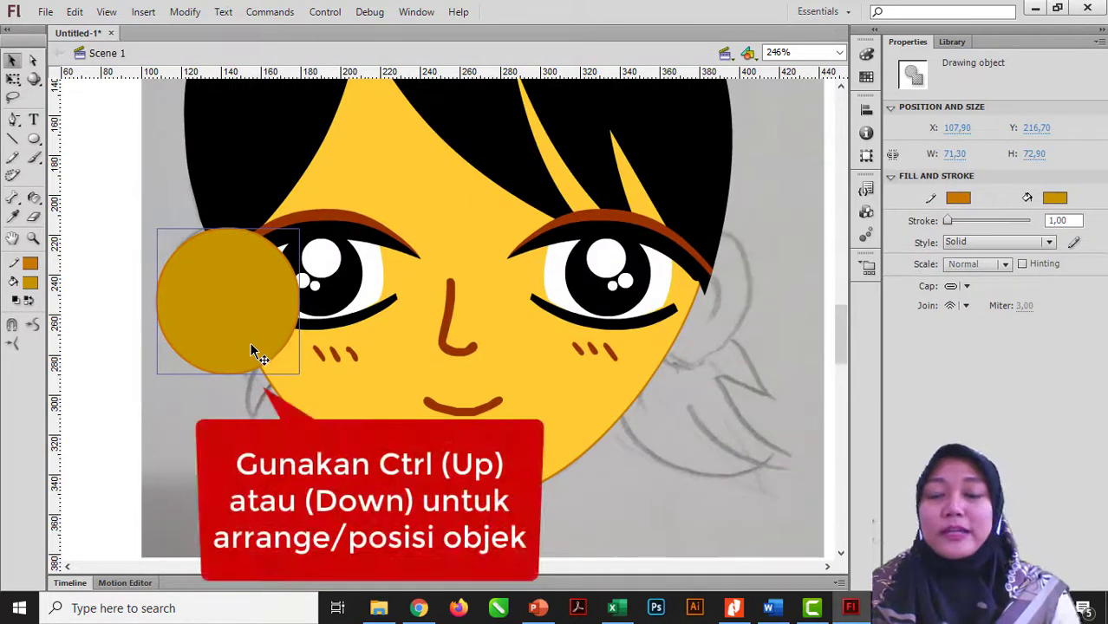
key(ctrl+Down)
key(ctrl+Down)
key(ctrl+Down)
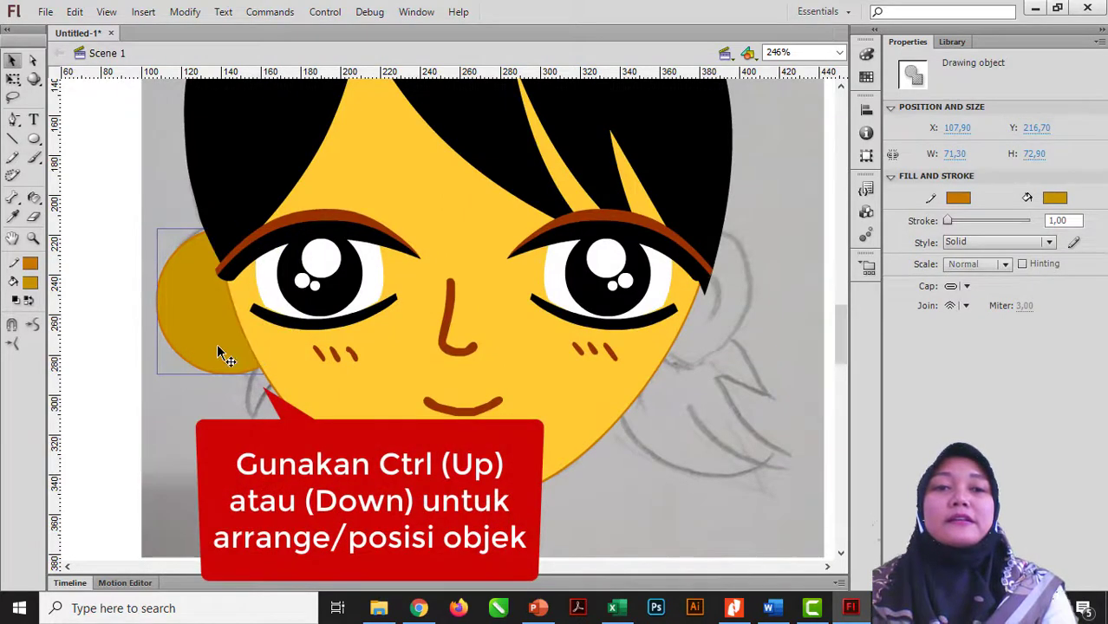
drag(224, 339, 227, 343)
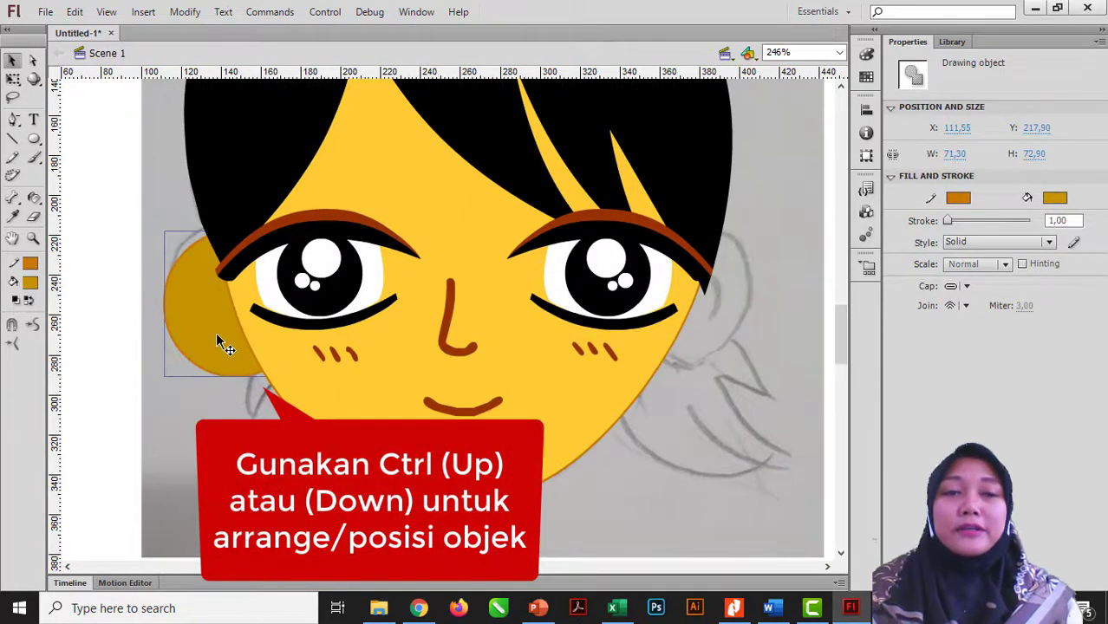
Lighten the ear's fill to red 240, green 181, blue 0 and move the ear slightly inward and down
double_click(216, 329)
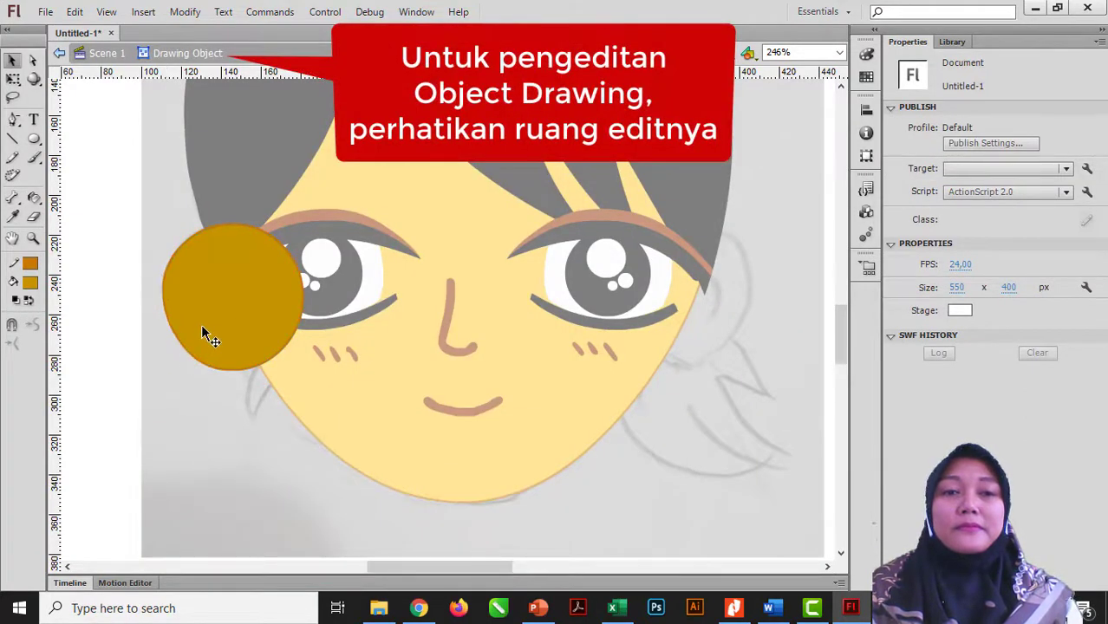
click(203, 328)
click(32, 286)
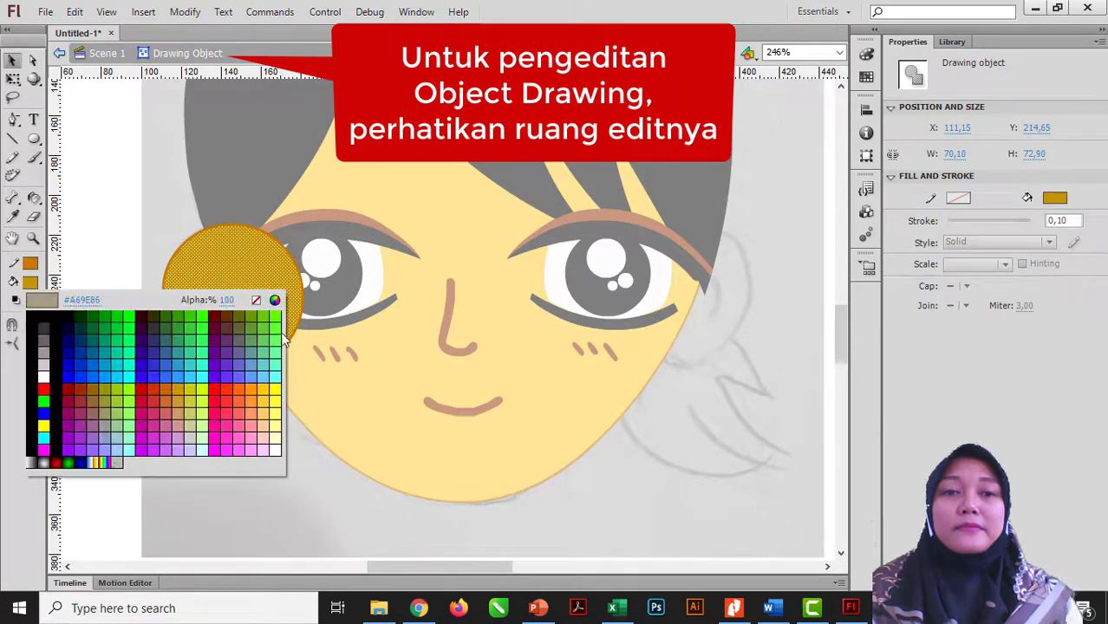
click(274, 298)
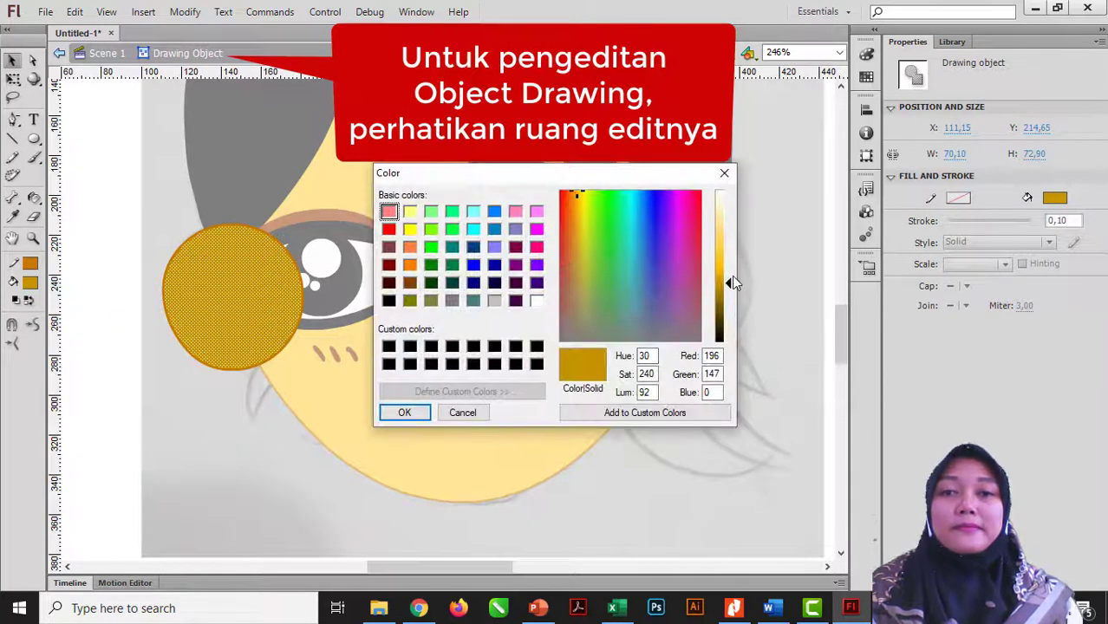
drag(731, 279, 725, 272)
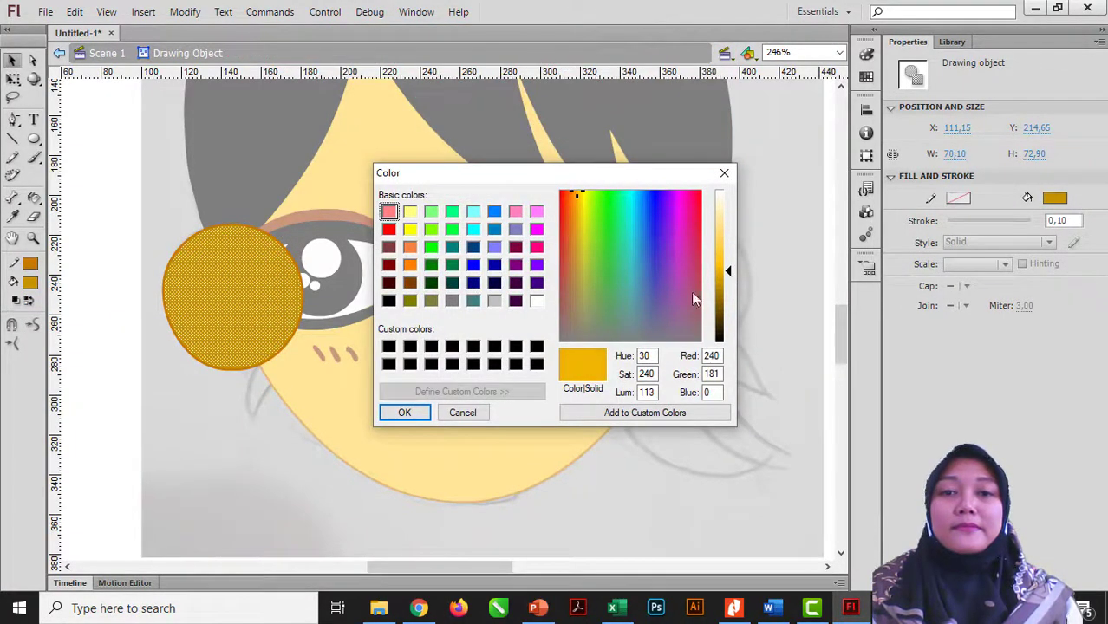
click(404, 413)
double_click(216, 443)
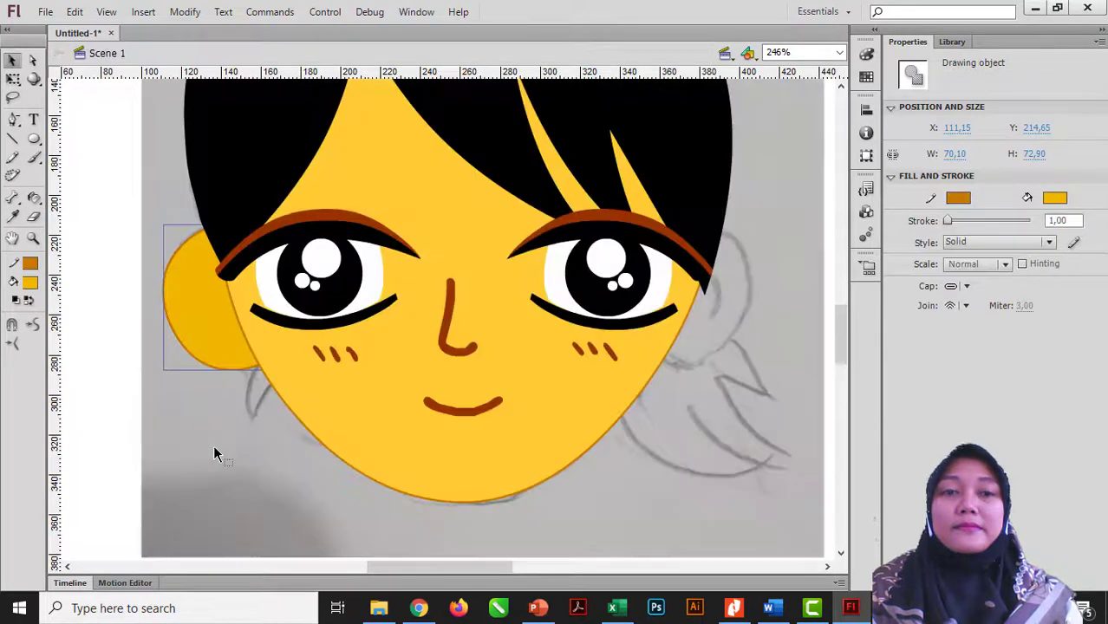
click(215, 347)
drag(216, 364, 219, 364)
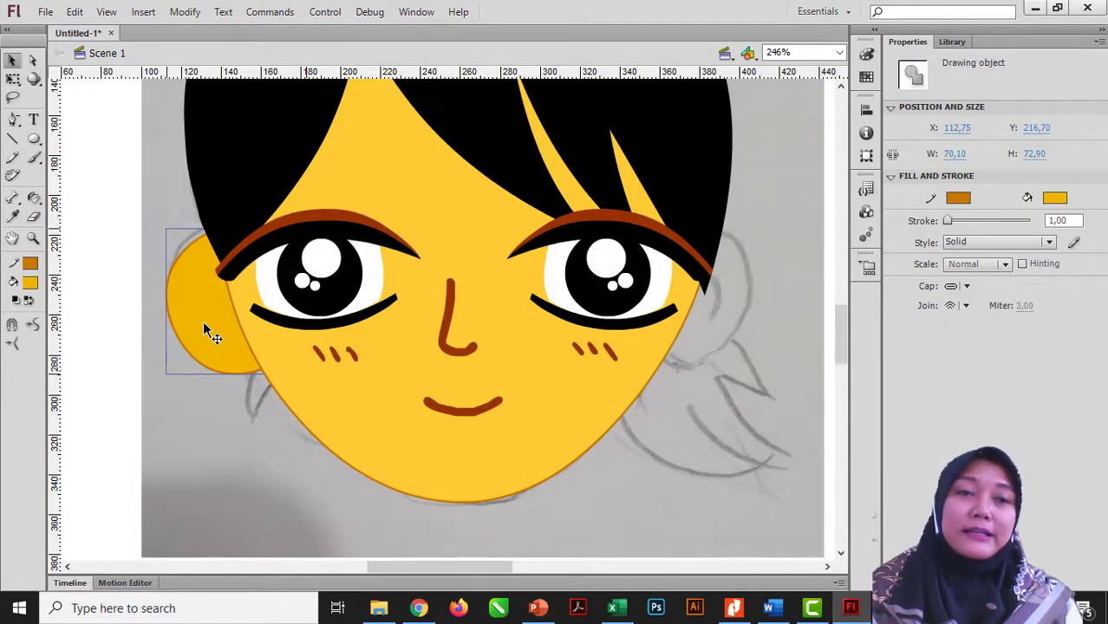
Duplicate the ear shape inside its drawing object, offset the copy toward the face, and squash it to about 56 px high
double_click(205, 322)
click(207, 320)
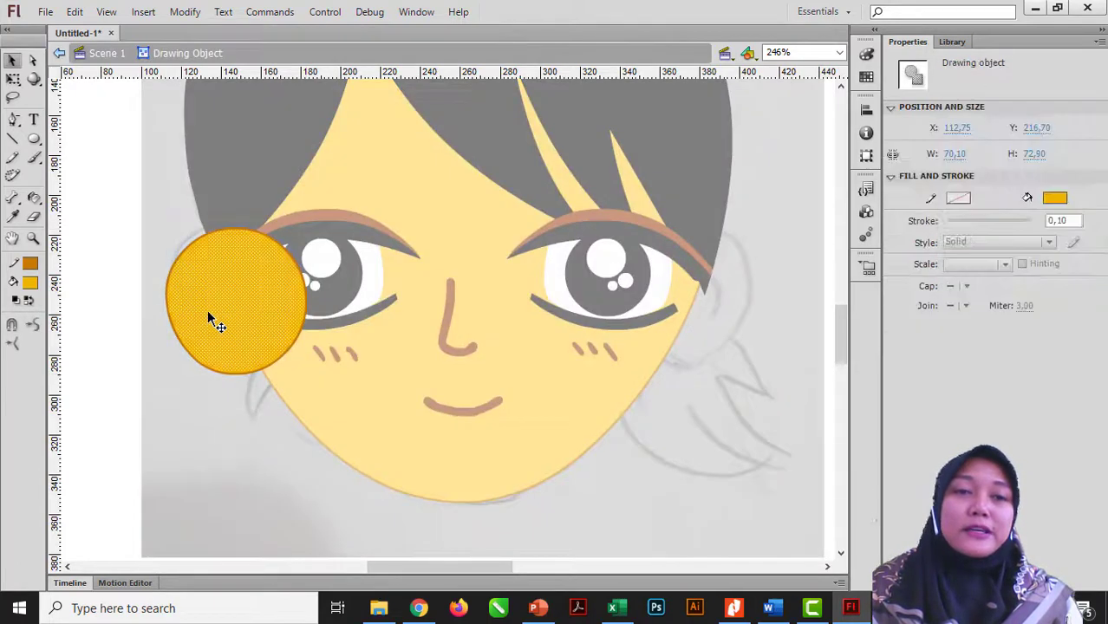
double_click(204, 312)
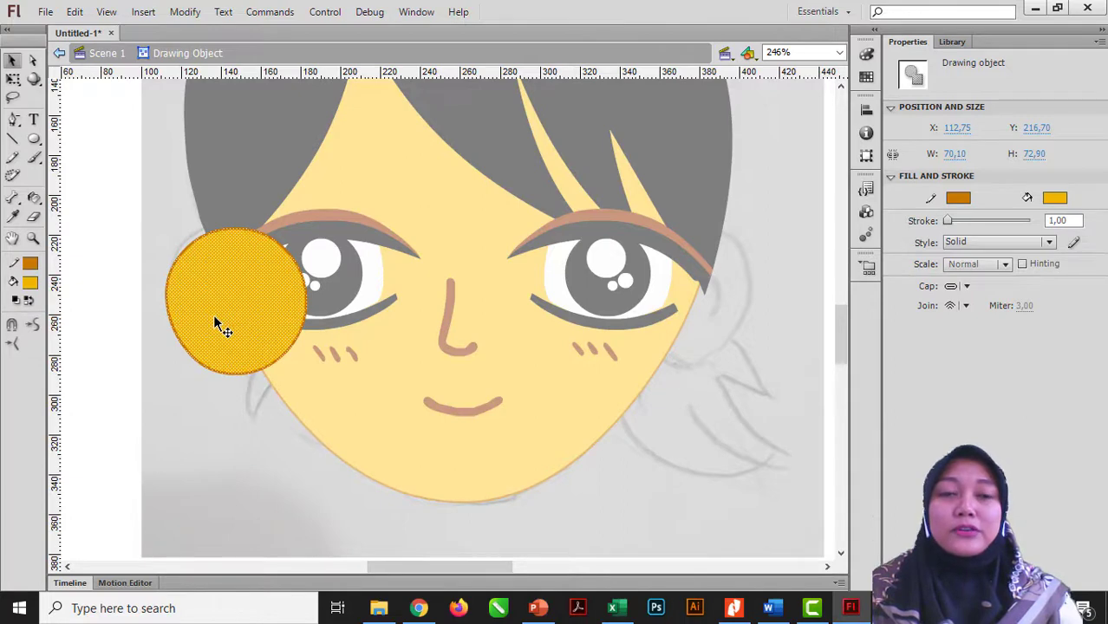
drag(227, 314, 249, 319)
key(q)
drag(260, 224, 262, 245)
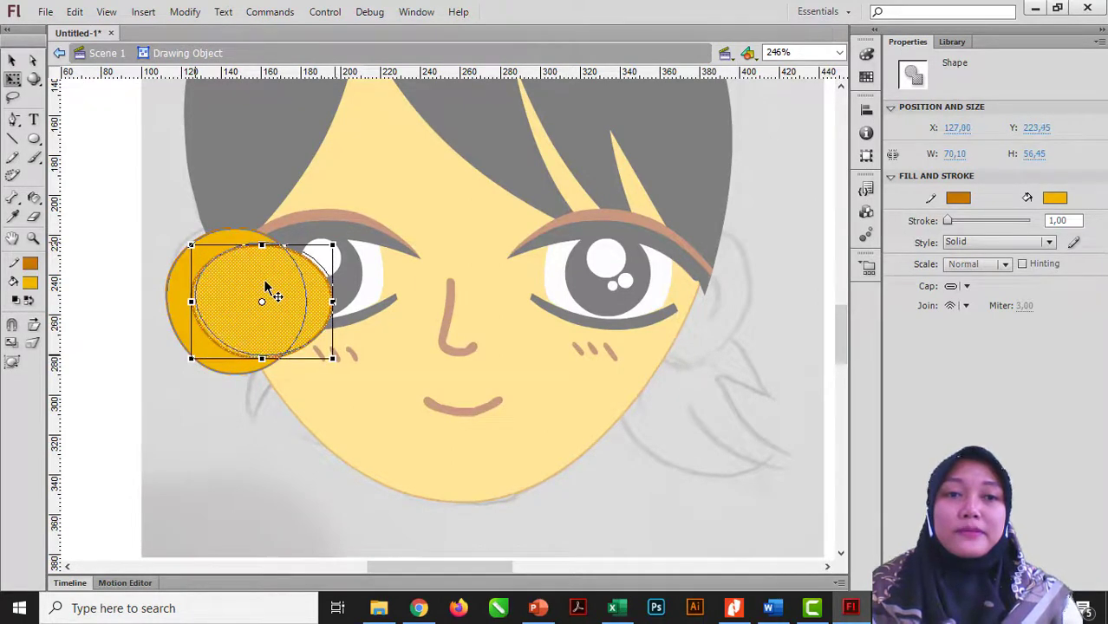
click(154, 310)
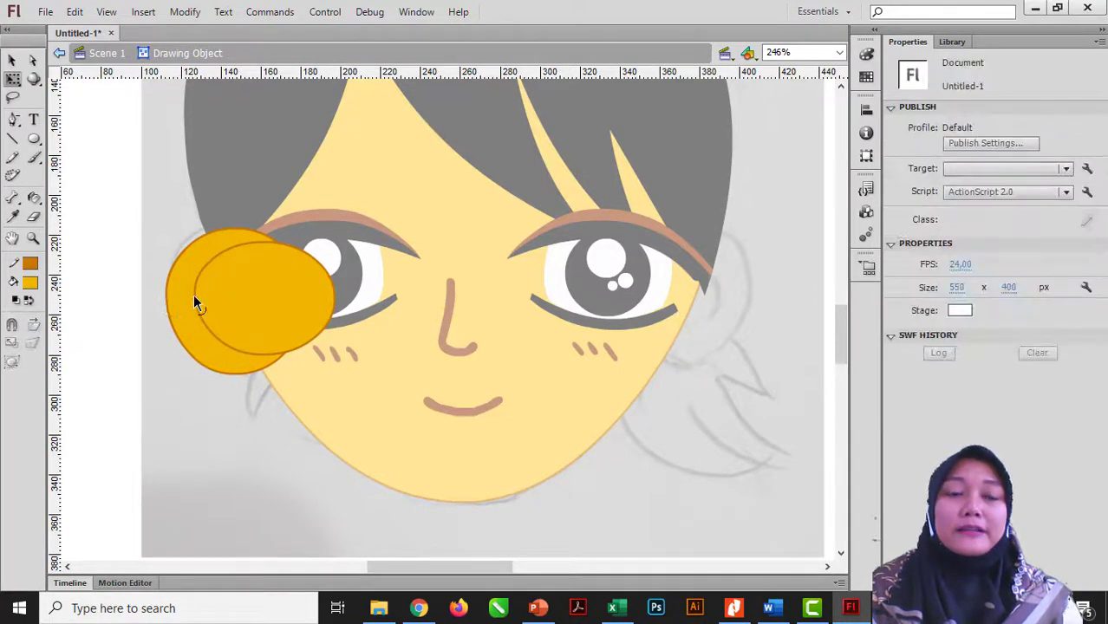
Remove the inner ear shape's outline, darken its fill to red 193, green 146, blue 0, and leave the drawing object
click(208, 297)
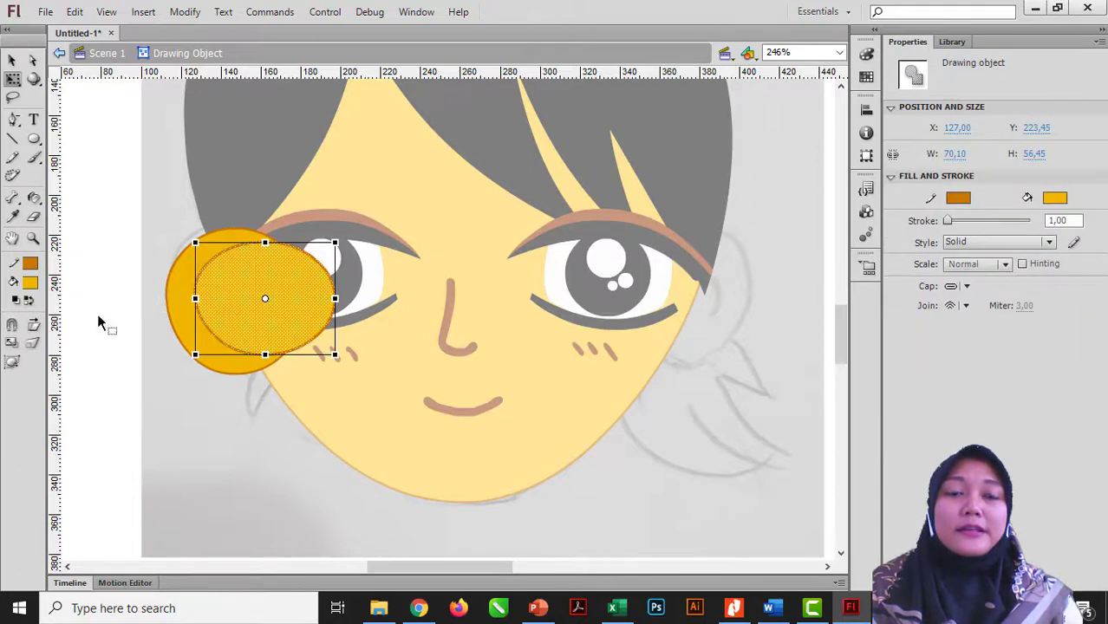
click(28, 263)
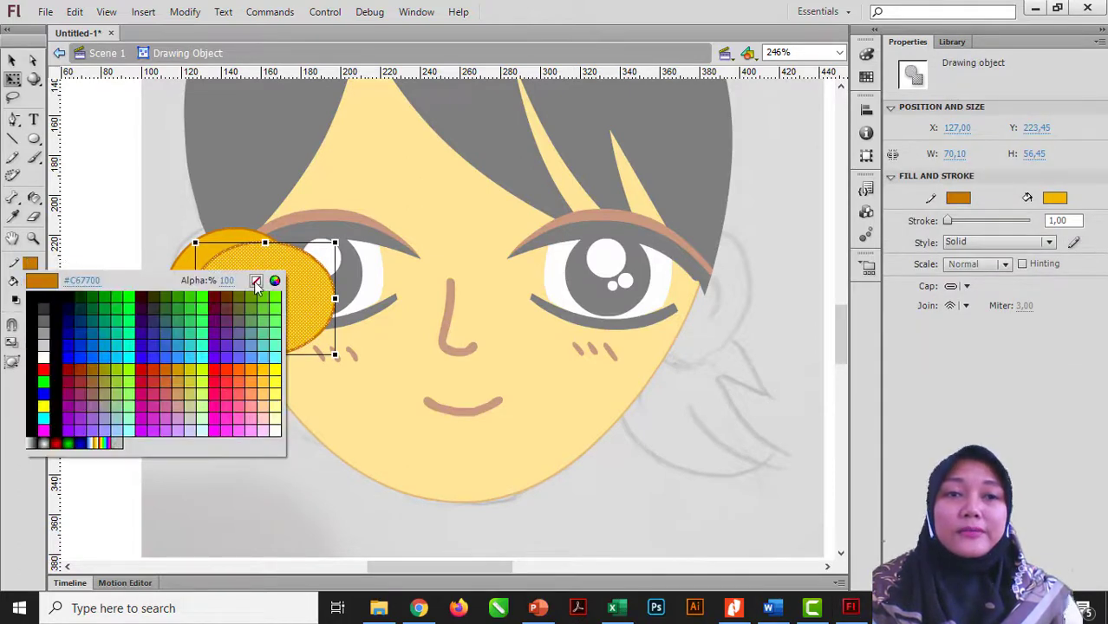
click(254, 280)
click(31, 286)
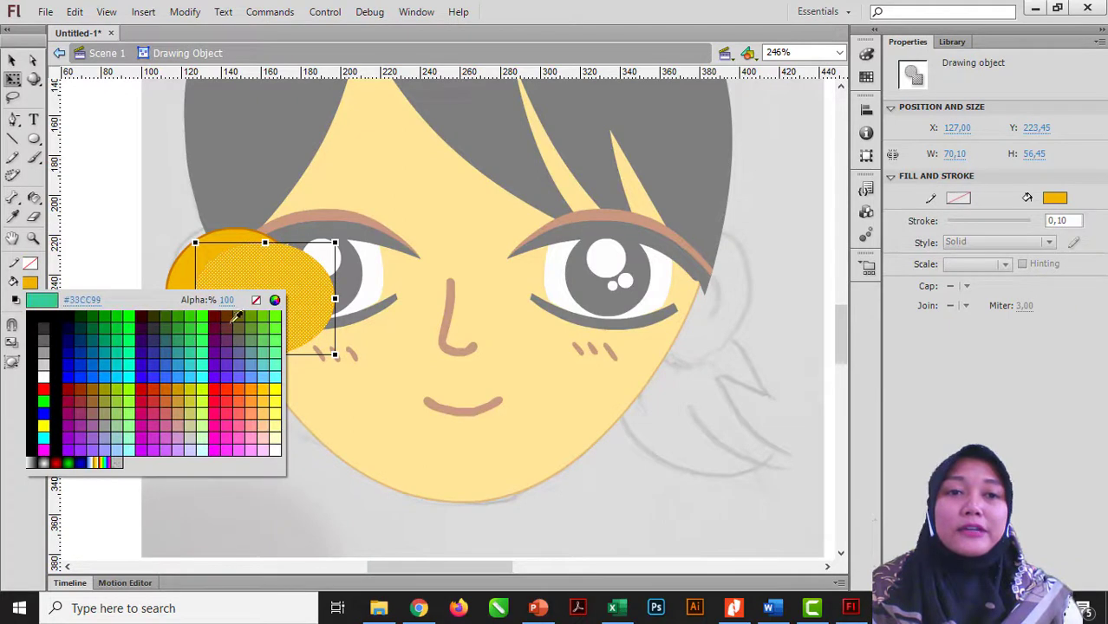
click(274, 300)
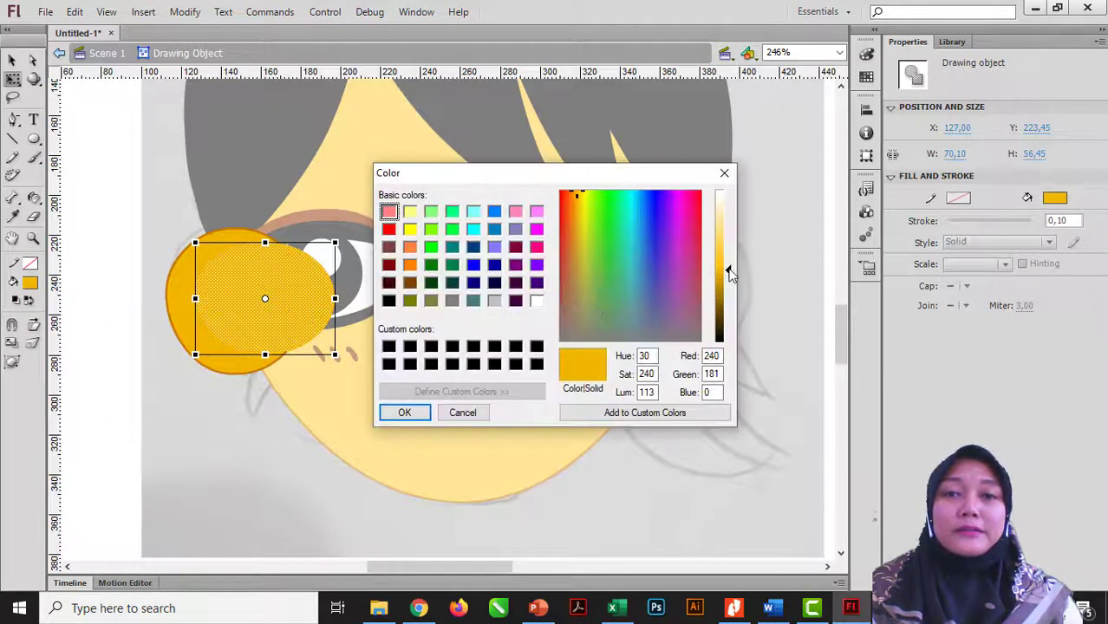
drag(730, 276, 729, 285)
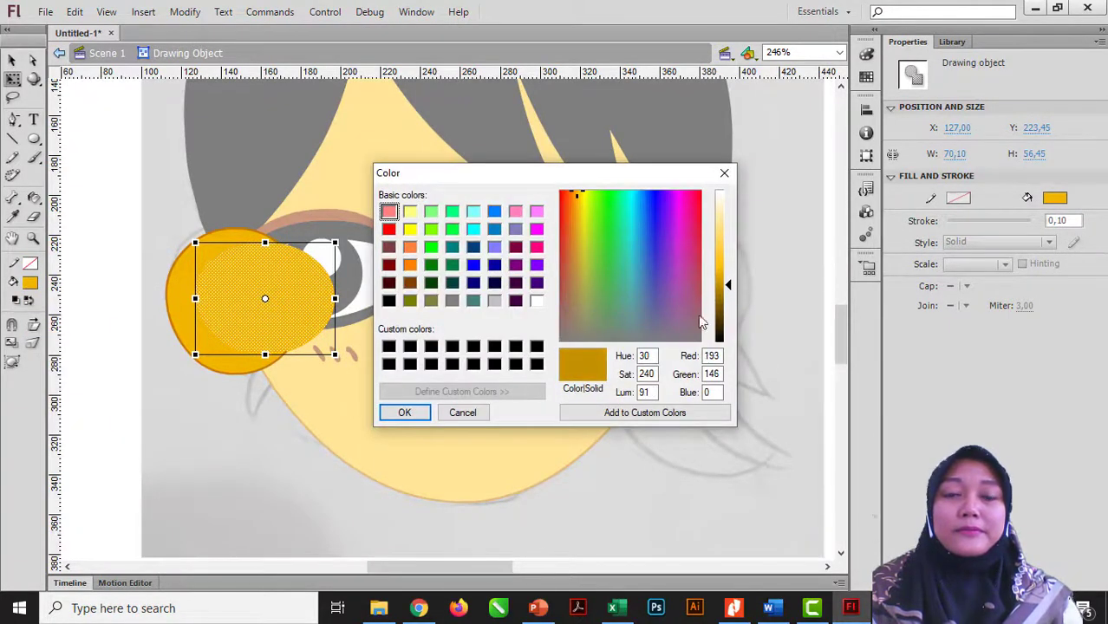
click(404, 413)
click(149, 421)
double_click(119, 408)
click(118, 407)
Inside the ear's drawing object, bend the lower edge of the dark inner shape inward, then return to the scene
click(220, 322)
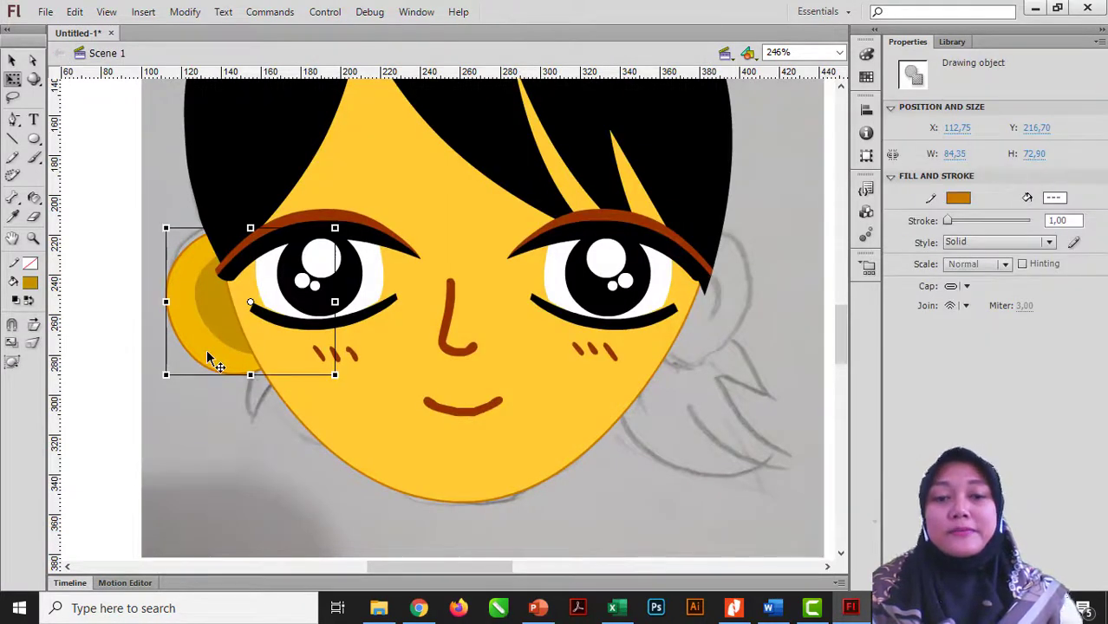
double_click(209, 342)
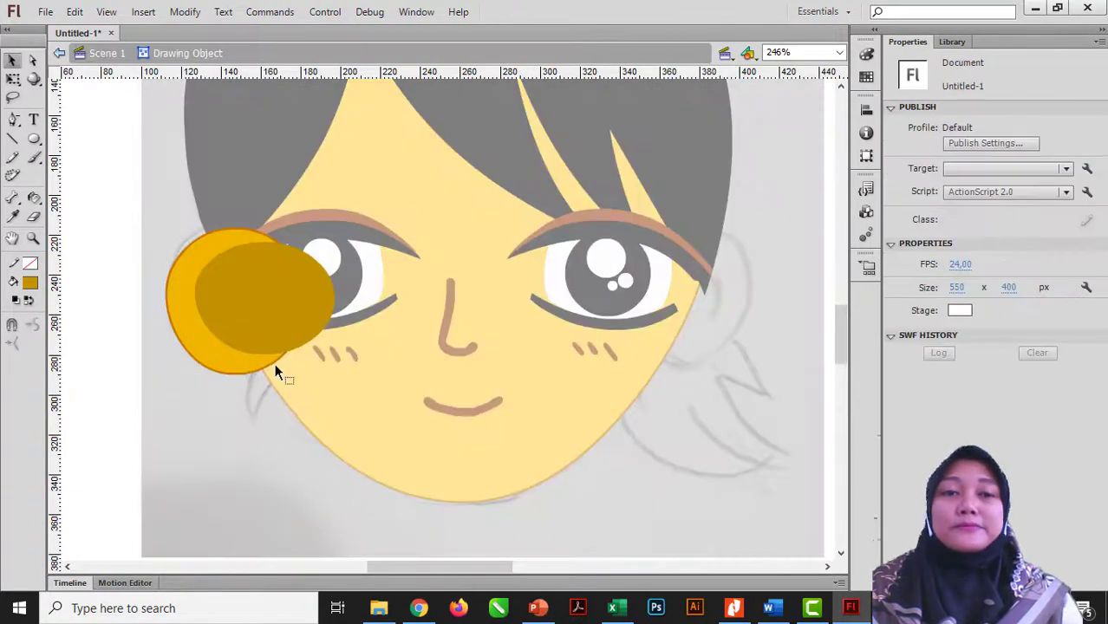
click(261, 351)
drag(261, 351, 228, 335)
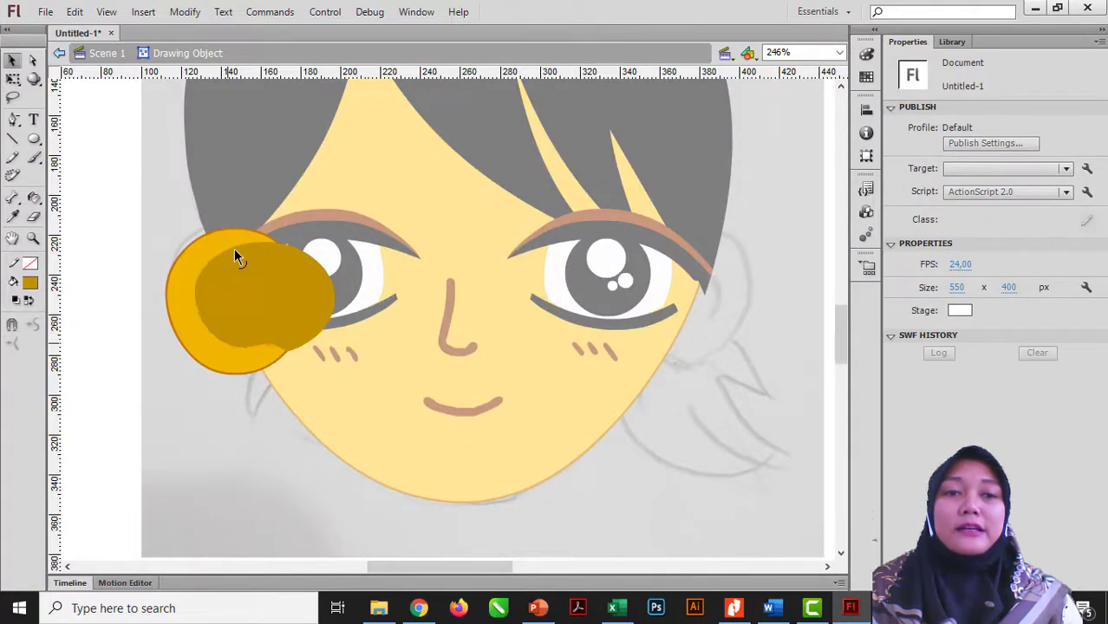
double_click(140, 304)
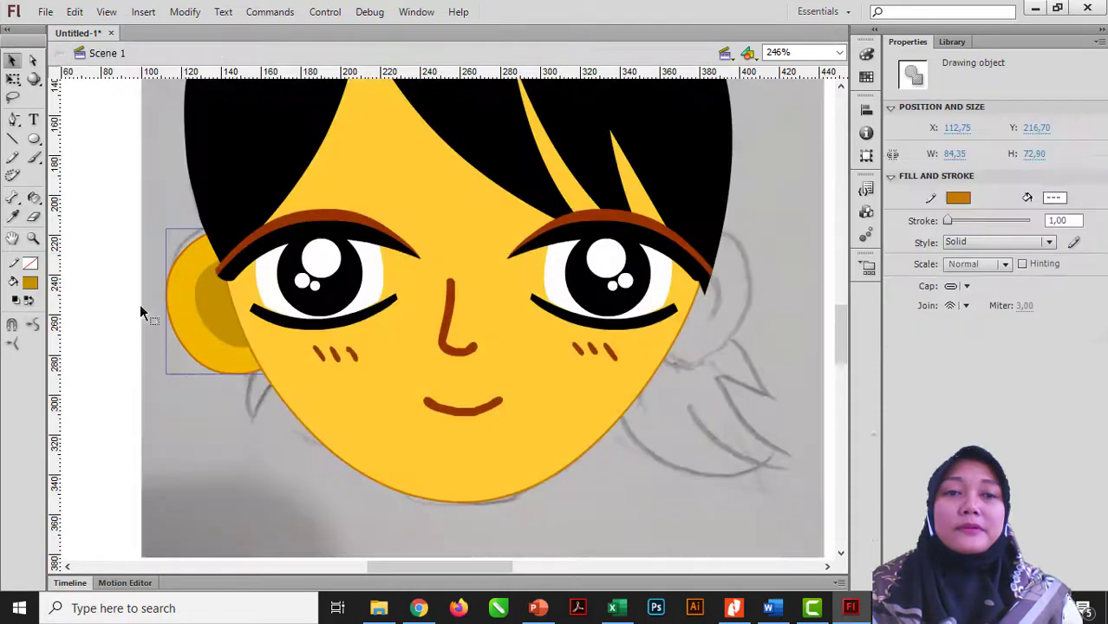
Duplicate the finished ear horizontally across the face and flip the copy horizontally
click(178, 400)
click(229, 354)
click(229, 425)
click(227, 340)
drag(217, 347, 504, 376)
click(185, 11)
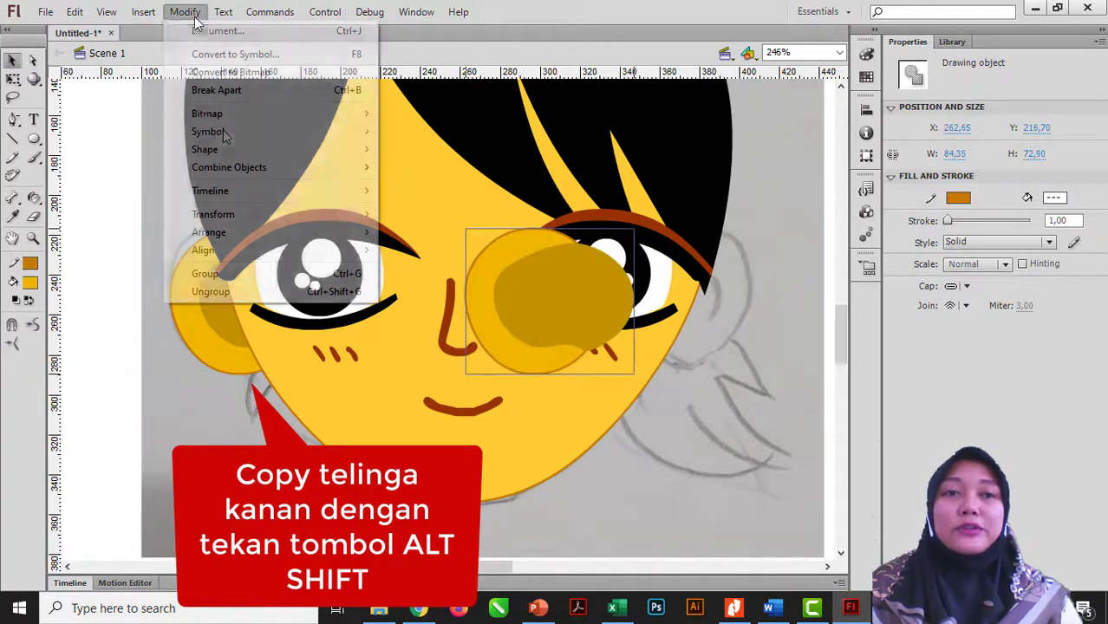
mouse_move(238, 220)
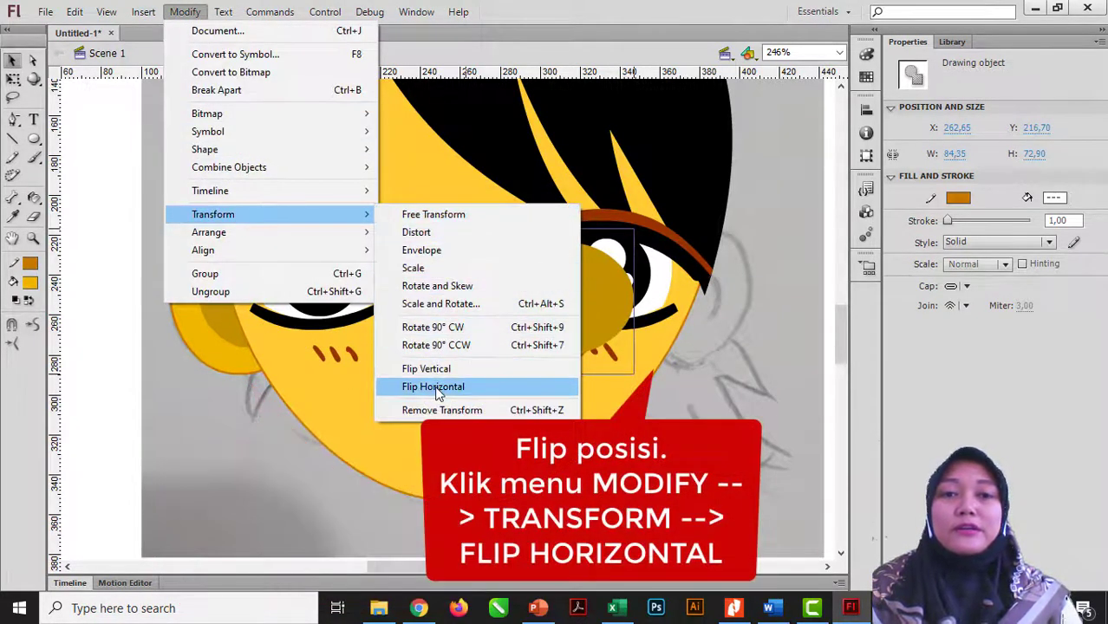
click(434, 387)
Place the flipped ear over the opposite sketched ear, behind the face and hair, and shift it slightly inward
drag(643, 332, 696, 356)
click(550, 319)
key(Delete)
click(625, 322)
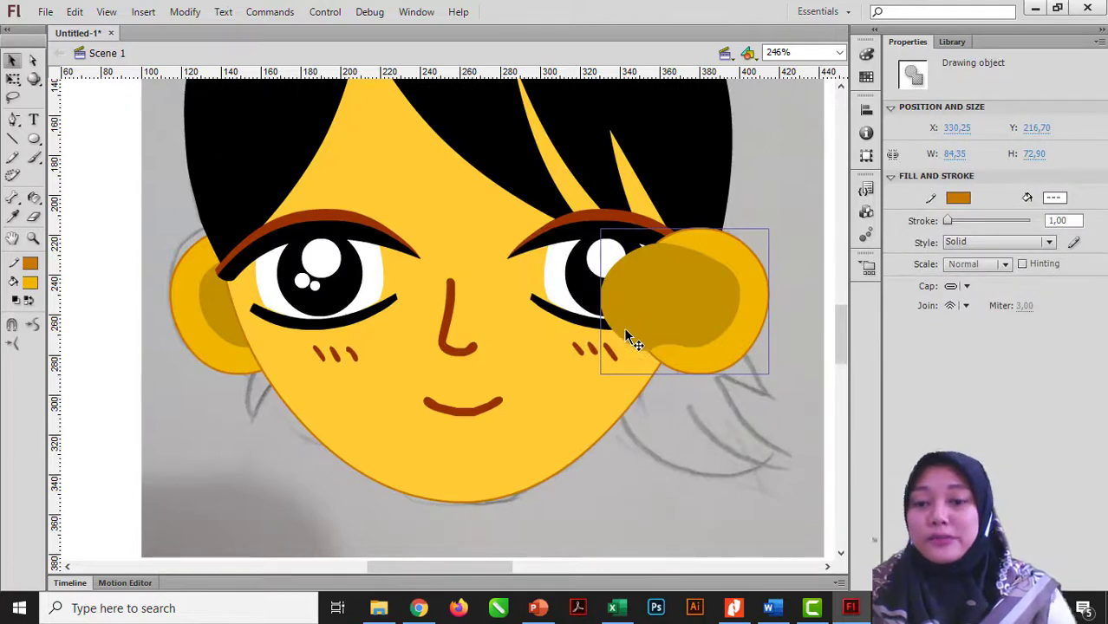
key(ctrl+shift+Down)
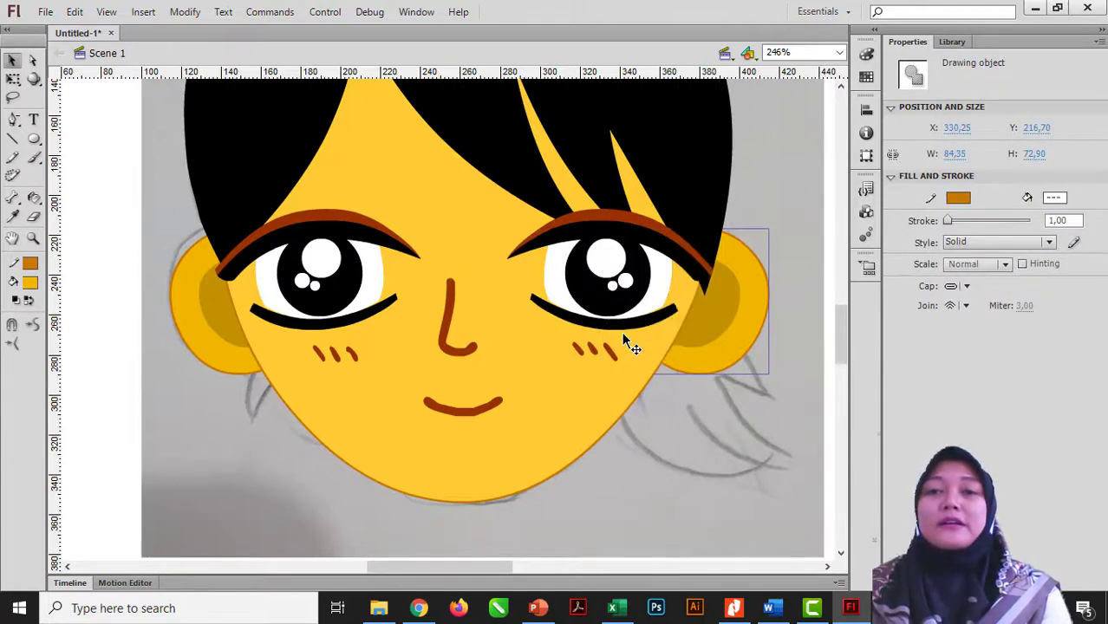
mouse_move(731, 347)
mouse_down()
mouse_move(659, 345)
mouse_move(717, 338)
mouse_up()
click(744, 386)
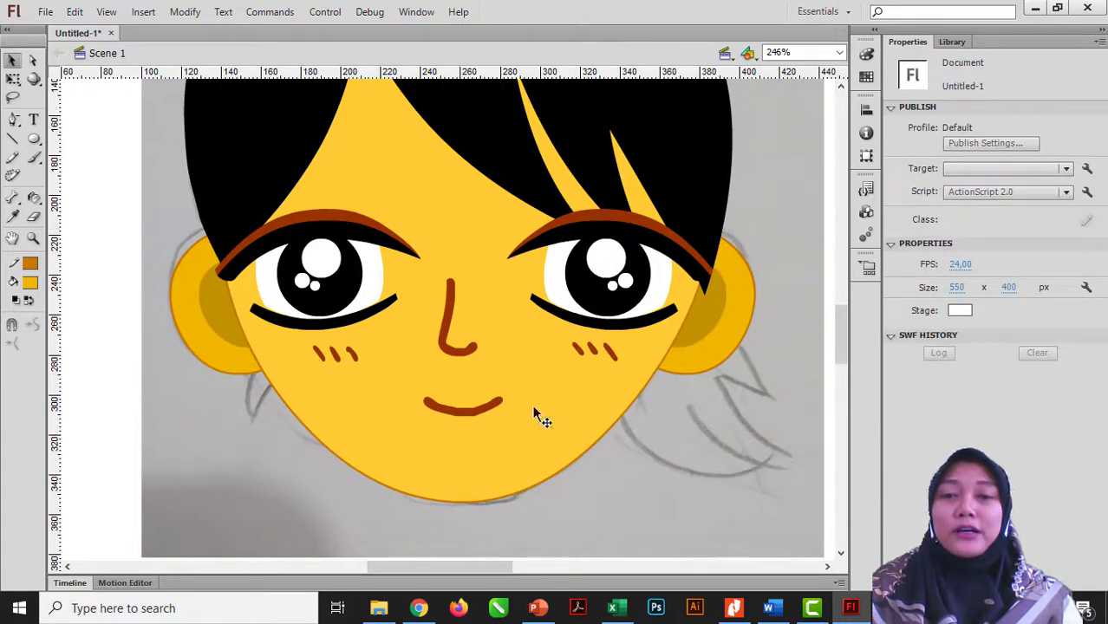
Outline a small four-point hair lock with the Pen tool below the ear beside the small sketched lock
drag(12, 119, 78, 119)
click(242, 406)
click(250, 440)
click(276, 387)
click(261, 360)
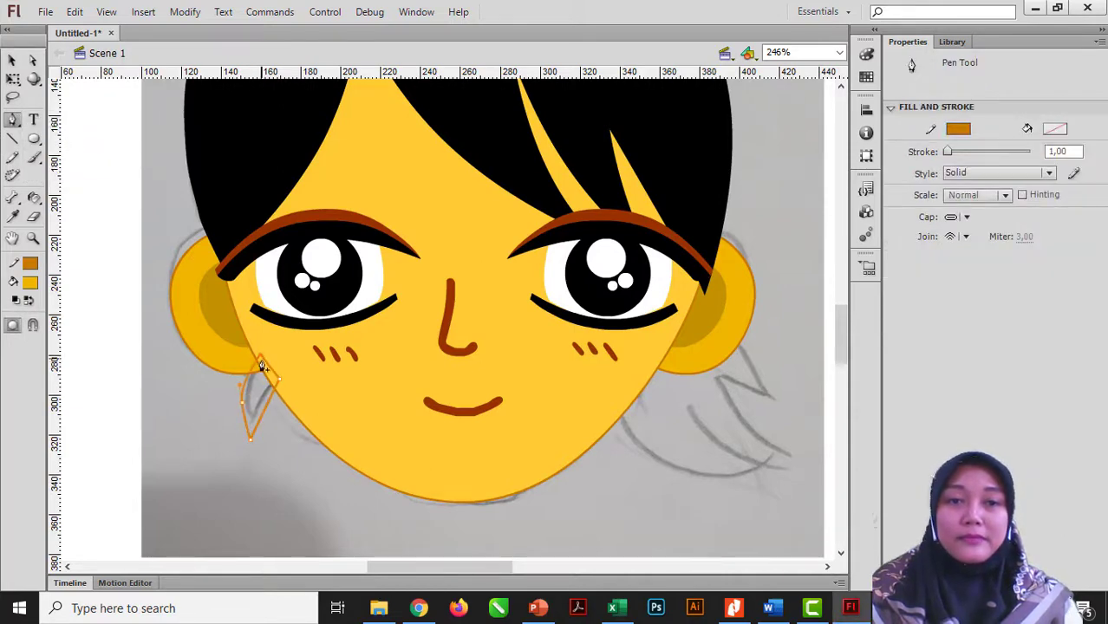
key(v)
Fill the small hair lock with black and delete its outline inside its drawing object, then return to the scene
click(263, 411)
double_click(265, 411)
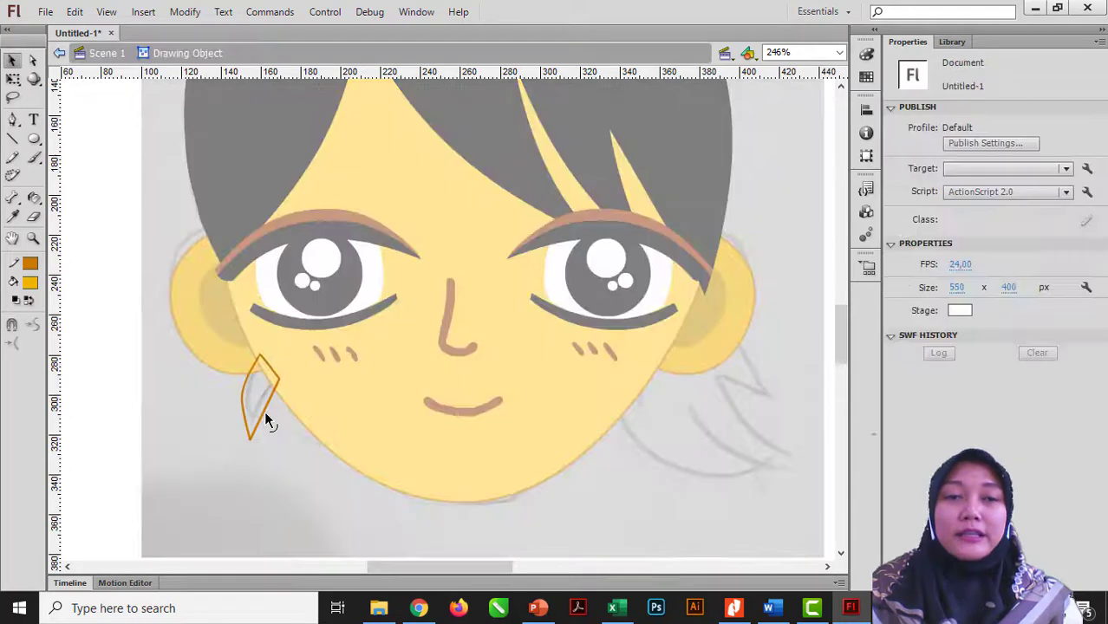
click(29, 286)
click(48, 323)
key(k)
click(237, 396)
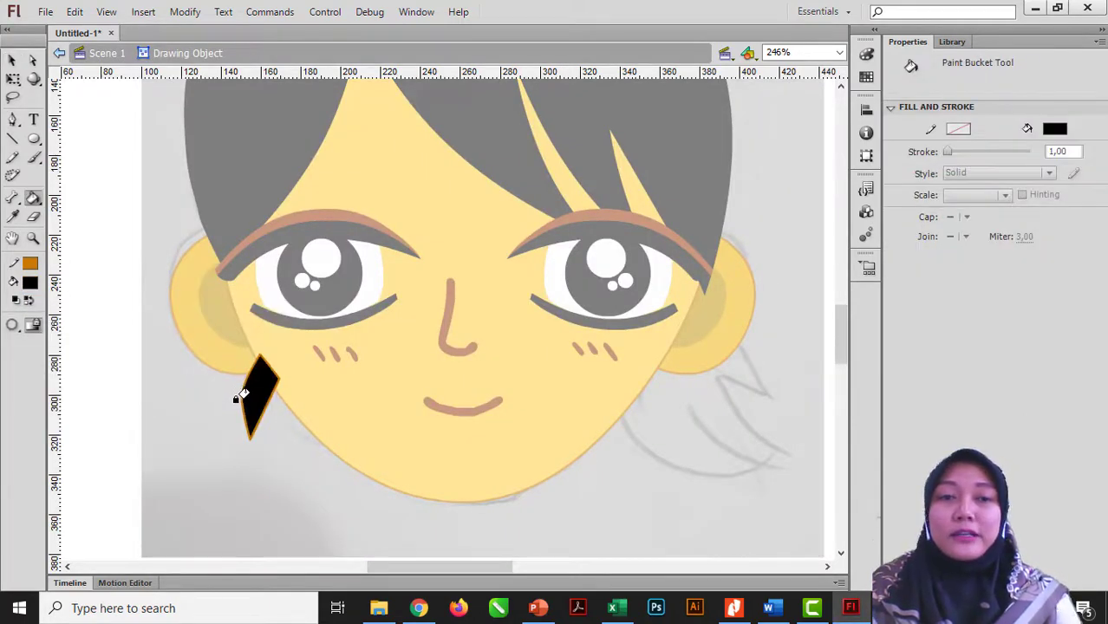
key(v)
click(265, 404)
click(286, 456)
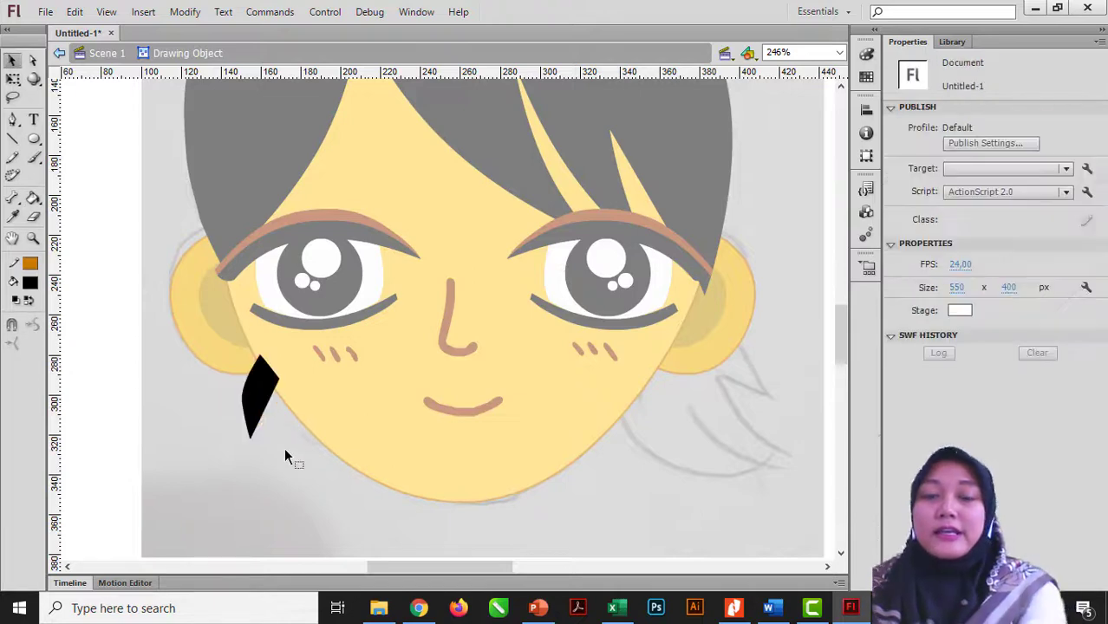
double_click(224, 406)
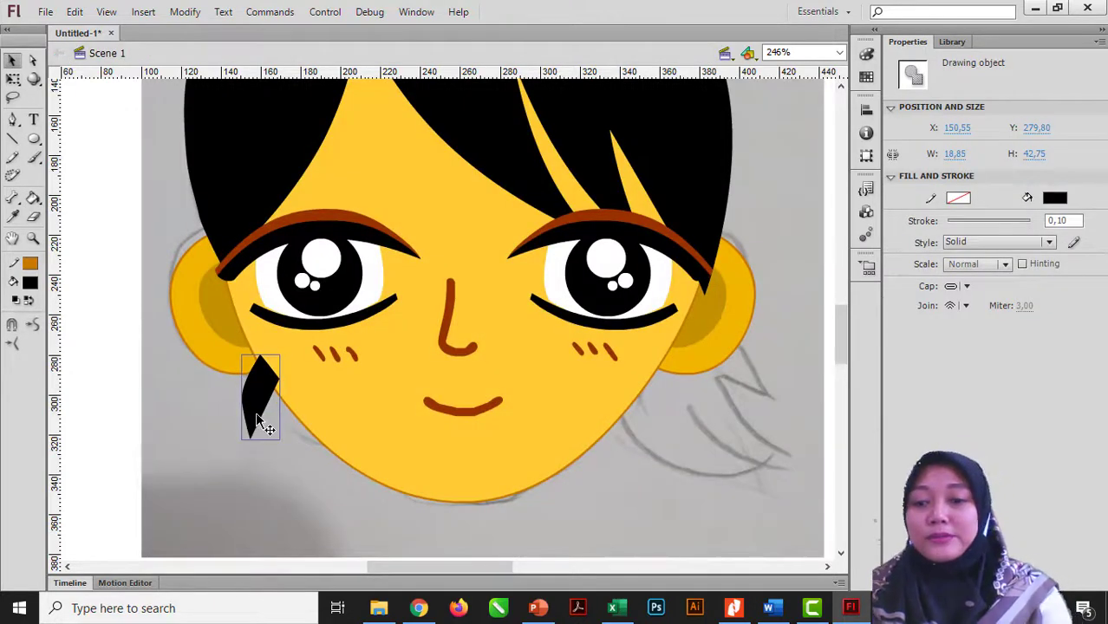
Send the small black hair lock behind the face and ear
click(276, 447)
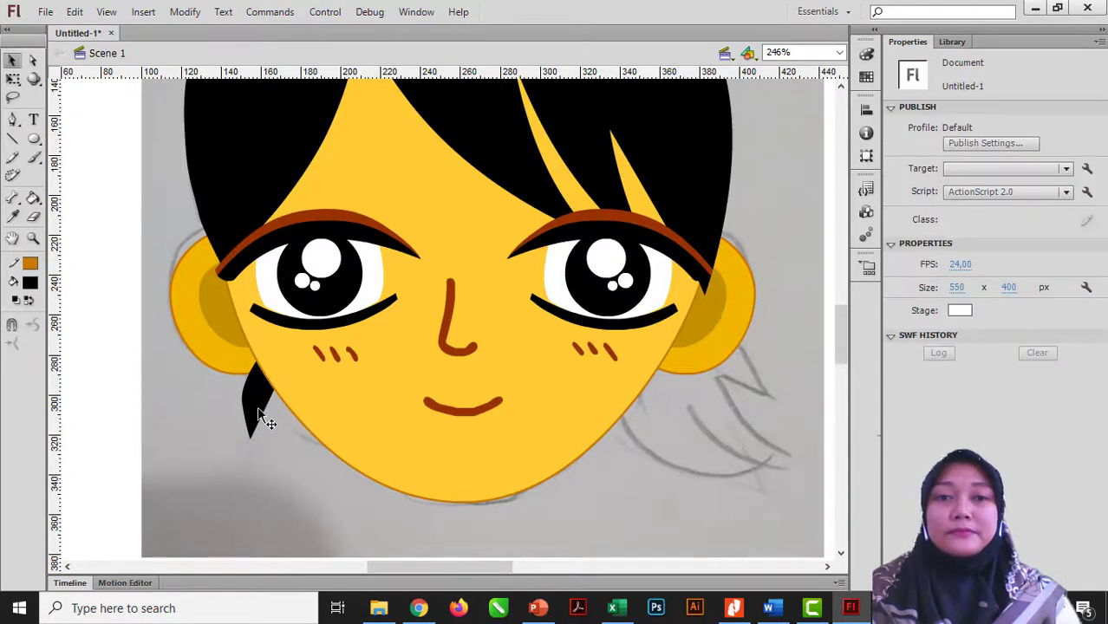
click(257, 417)
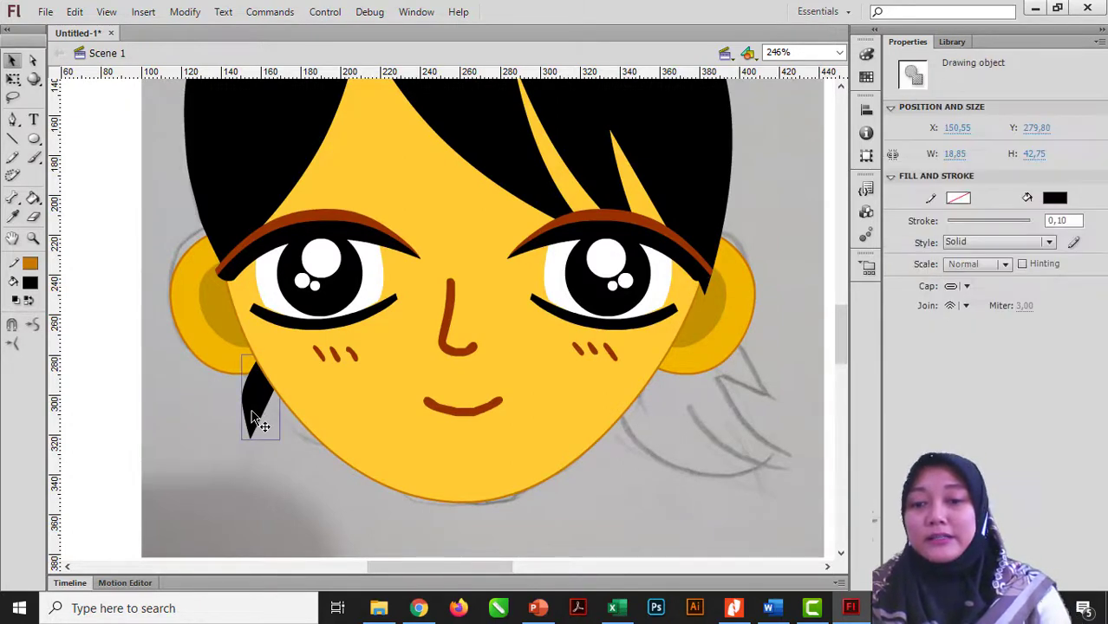
click(277, 444)
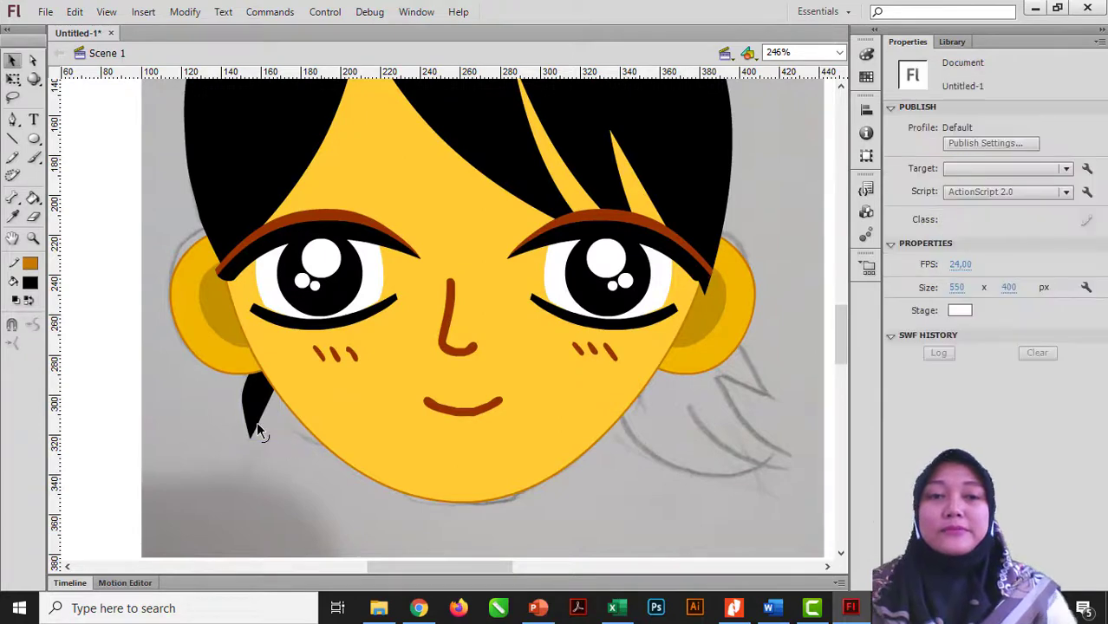
Curve the inner edge of the small hair lock inward inside its drawing object, then return to the scene
double_click(257, 418)
click(257, 408)
click(260, 389)
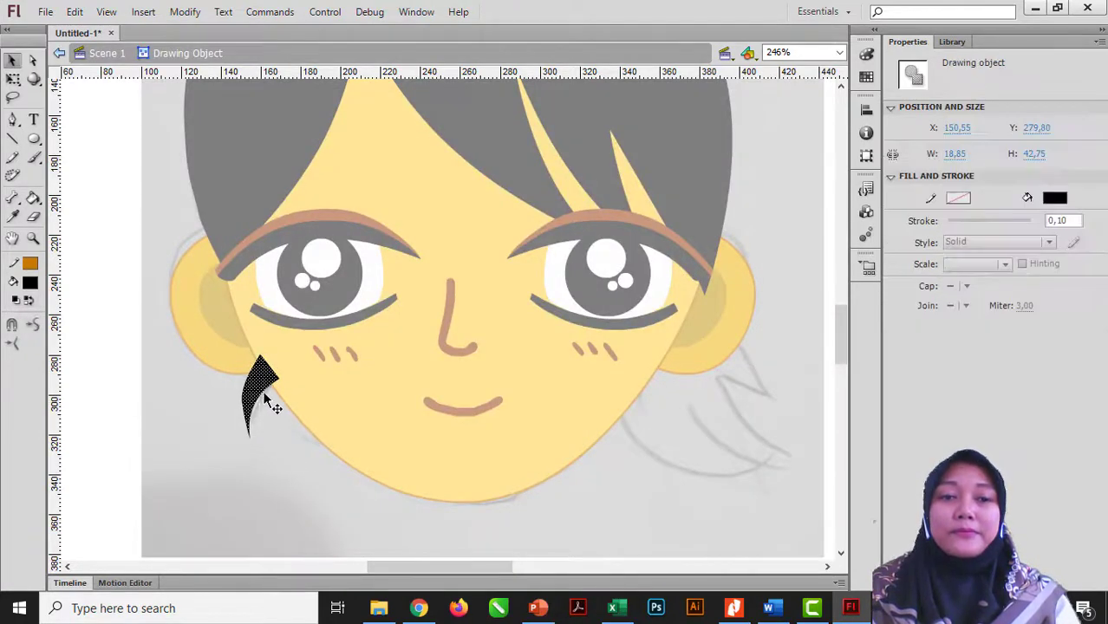
double_click(273, 408)
Duplicate the curved hair lock toward the face and rotate the copy slightly counterclockwise
drag(258, 392, 276, 401)
key(q)
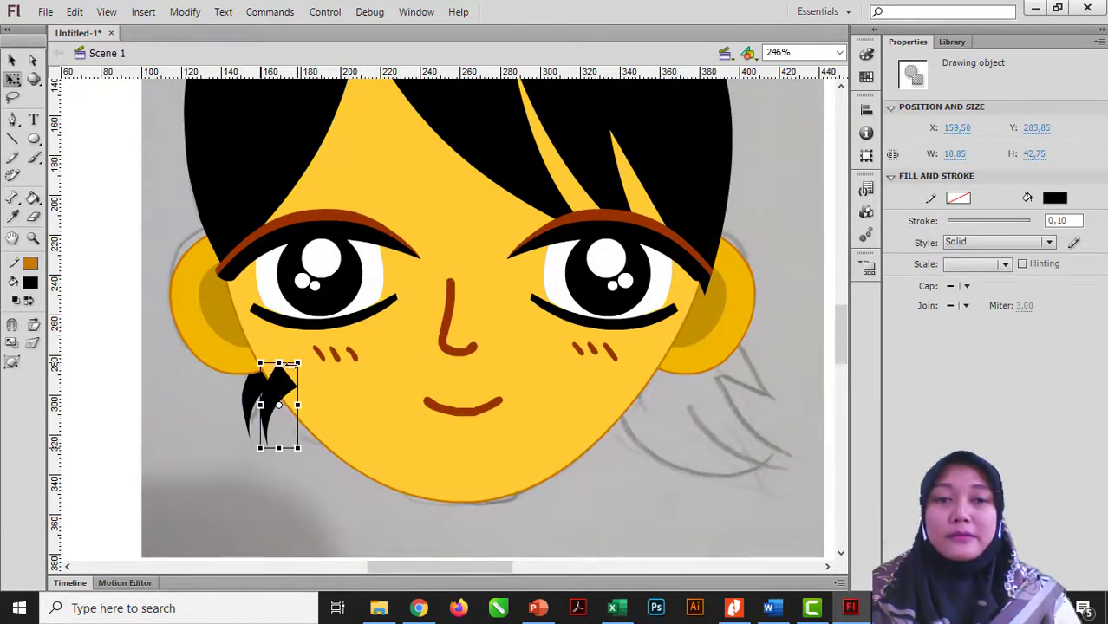
drag(307, 356, 293, 345)
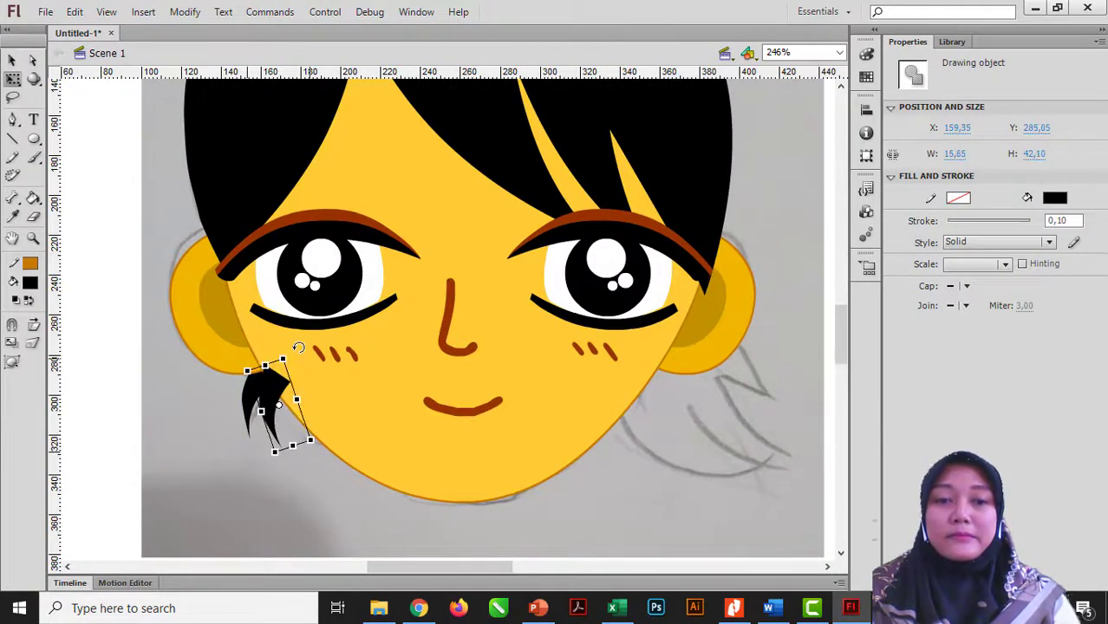
key(v)
Move the rotated hair lock slightly up and send it behind the face and ear
drag(271, 392, 269, 377)
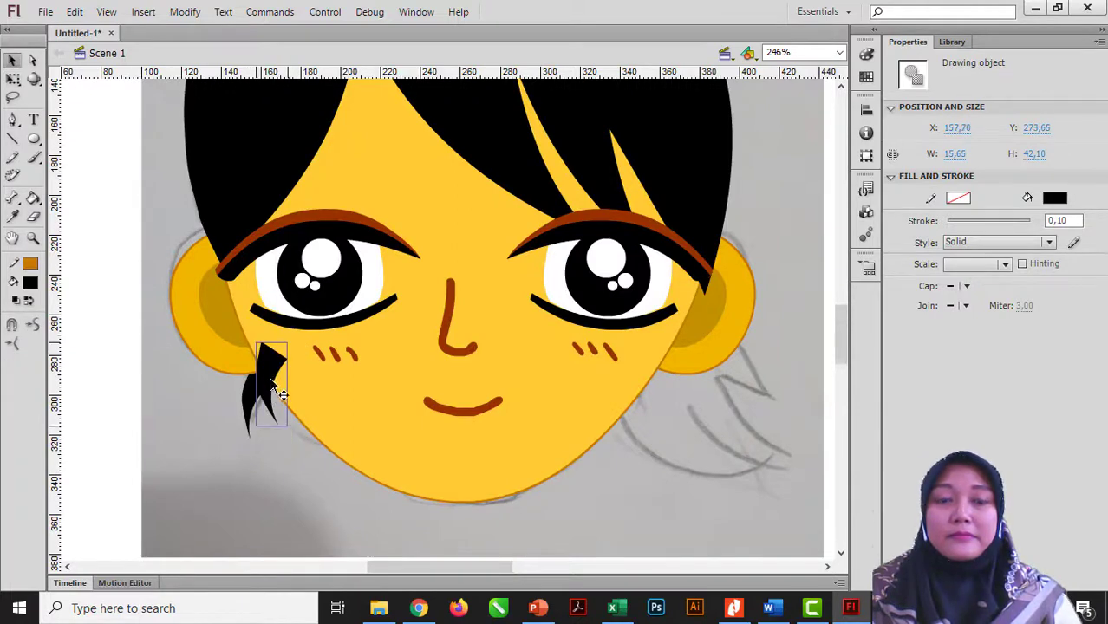
key(ctrl+shift+Down)
click(267, 457)
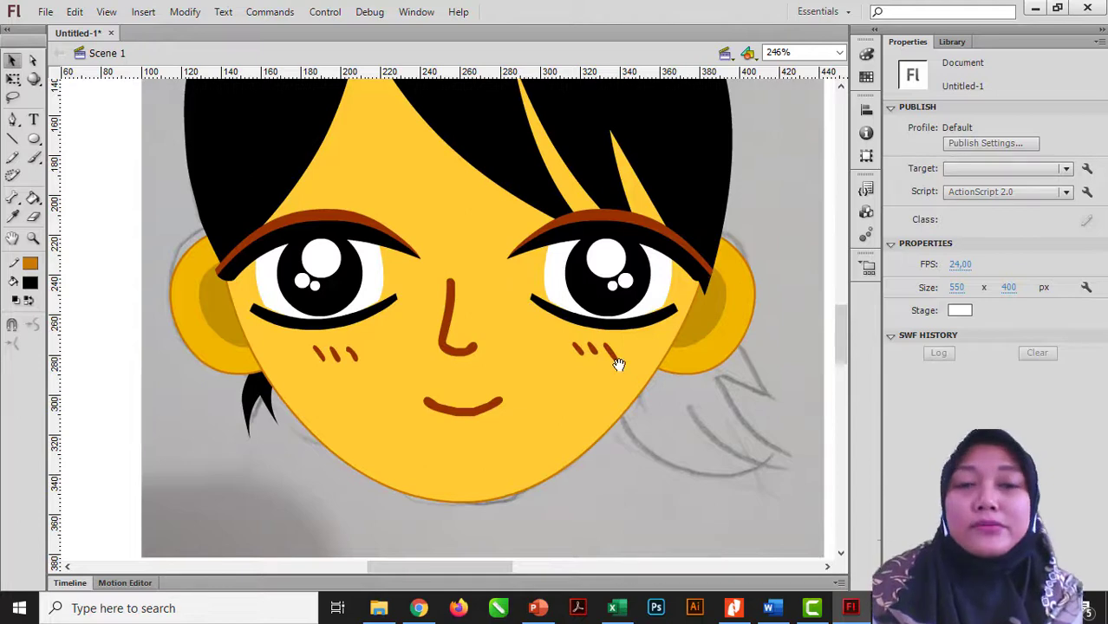
Outline the large two-tipped hair tail with the Pen tool over the sketched hair below the opposite ear
drag(619, 365, 589, 355)
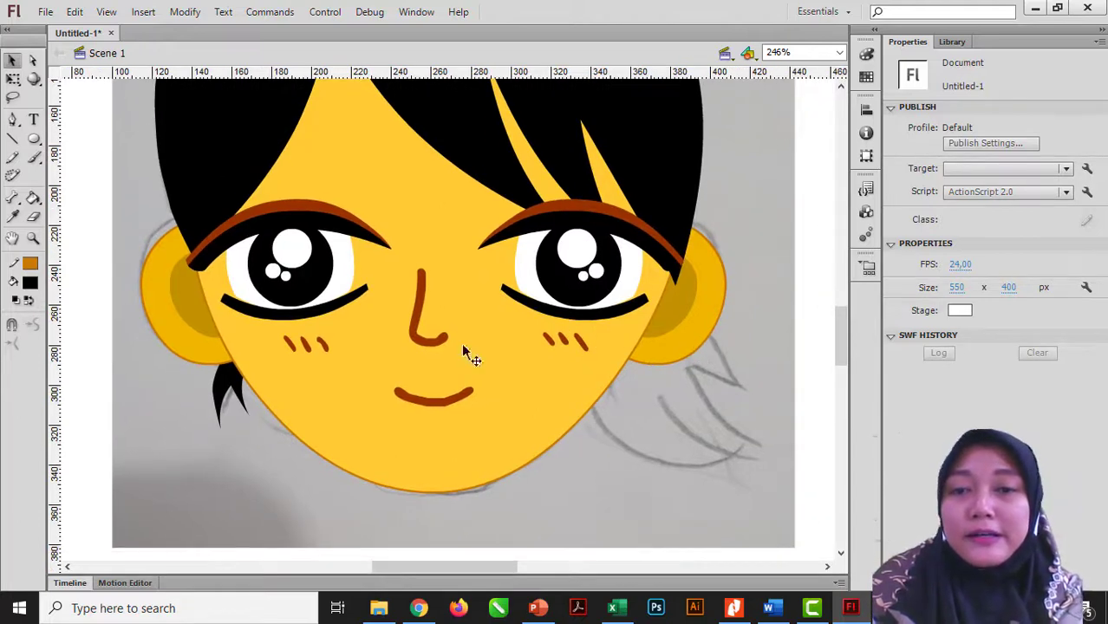
click(12, 118)
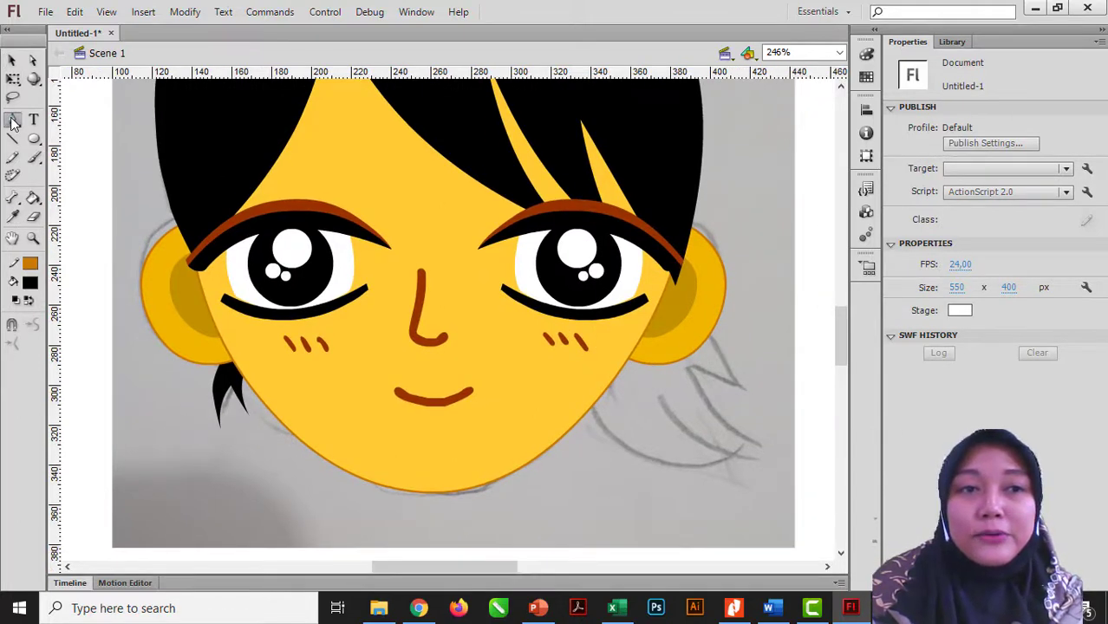
click(751, 391)
key(ctrl+z)
click(684, 317)
click(751, 391)
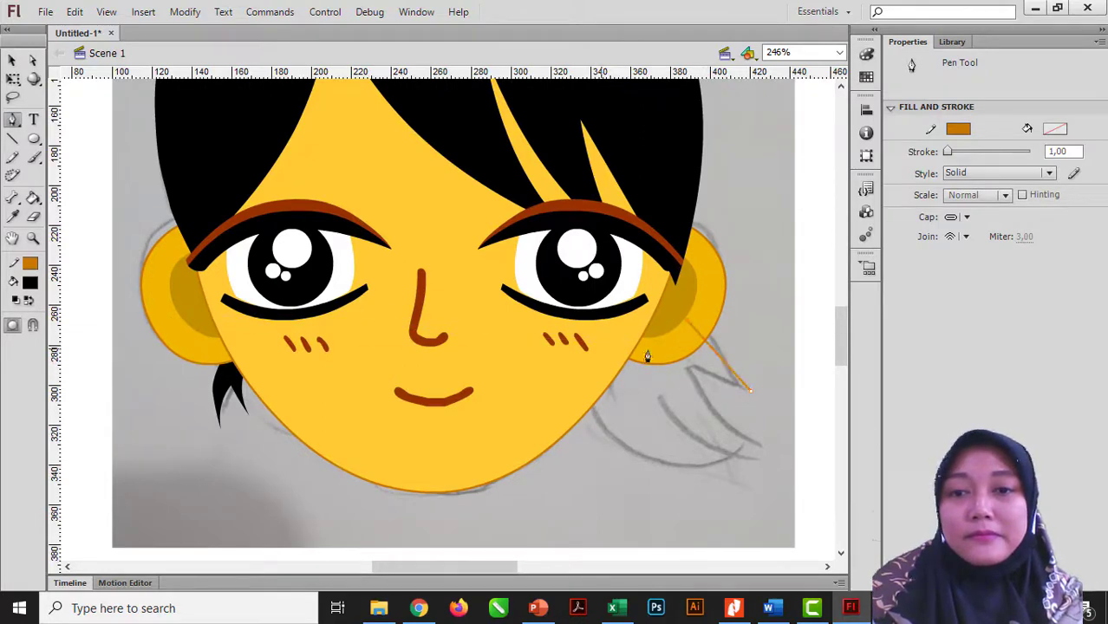
click(760, 470)
click(621, 444)
Fill the large hair tail with black and delete its outline inside its drawing object
click(33, 198)
click(670, 431)
key(v)
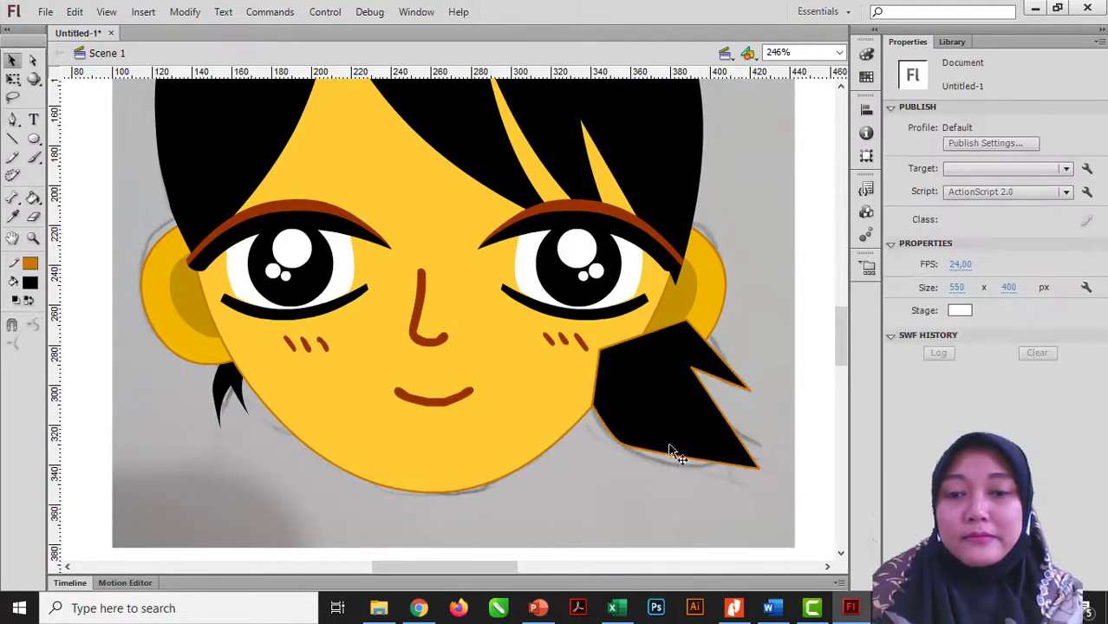
double_click(670, 433)
double_click(667, 453)
key(Delete)
Bend the hair tail's edges into curves and pull the upper tip and the notch to follow the sketch
drag(621, 444, 631, 442)
drag(714, 462, 730, 479)
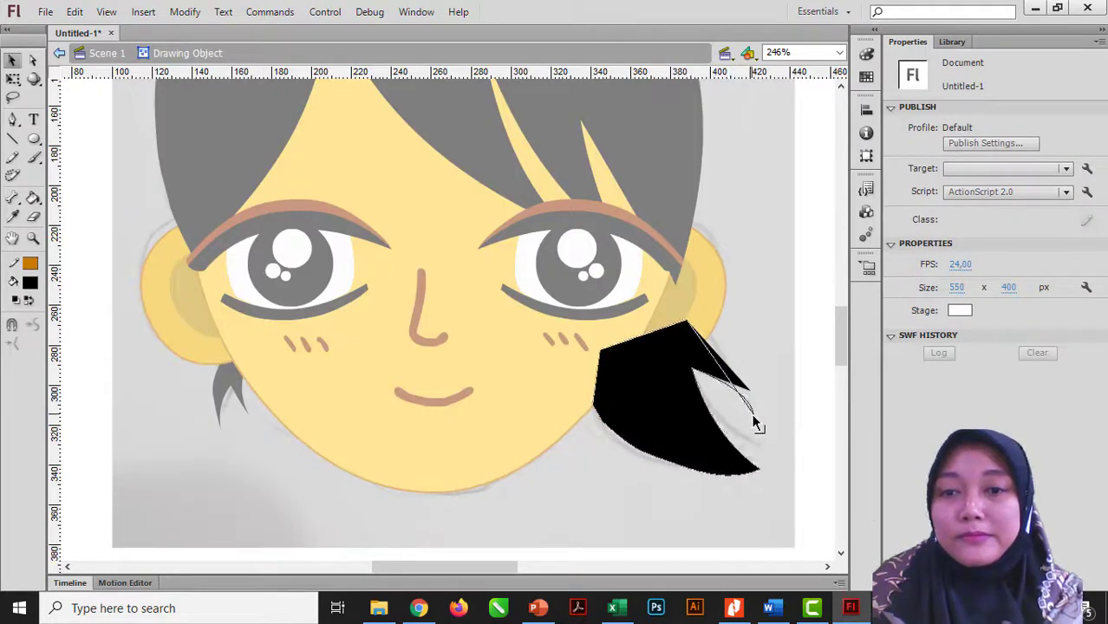
click(757, 398)
click(771, 417)
drag(769, 404, 761, 425)
drag(726, 372, 695, 374)
drag(593, 405, 593, 388)
drag(602, 422, 614, 434)
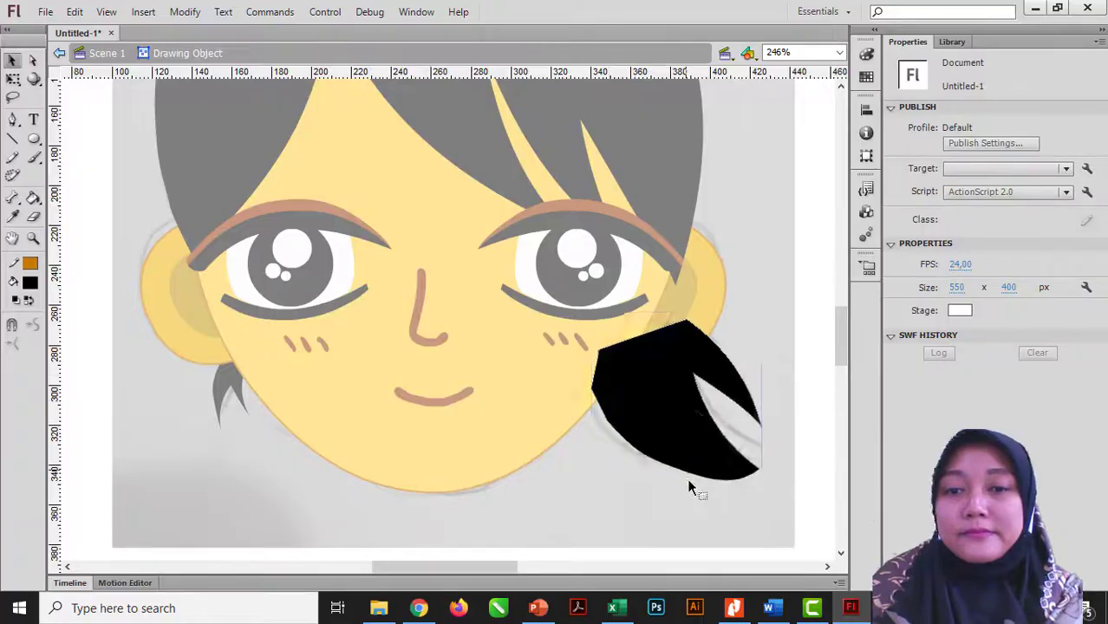
Leave the hair tail's drawing object and send the tail behind the face and ear
double_click(691, 485)
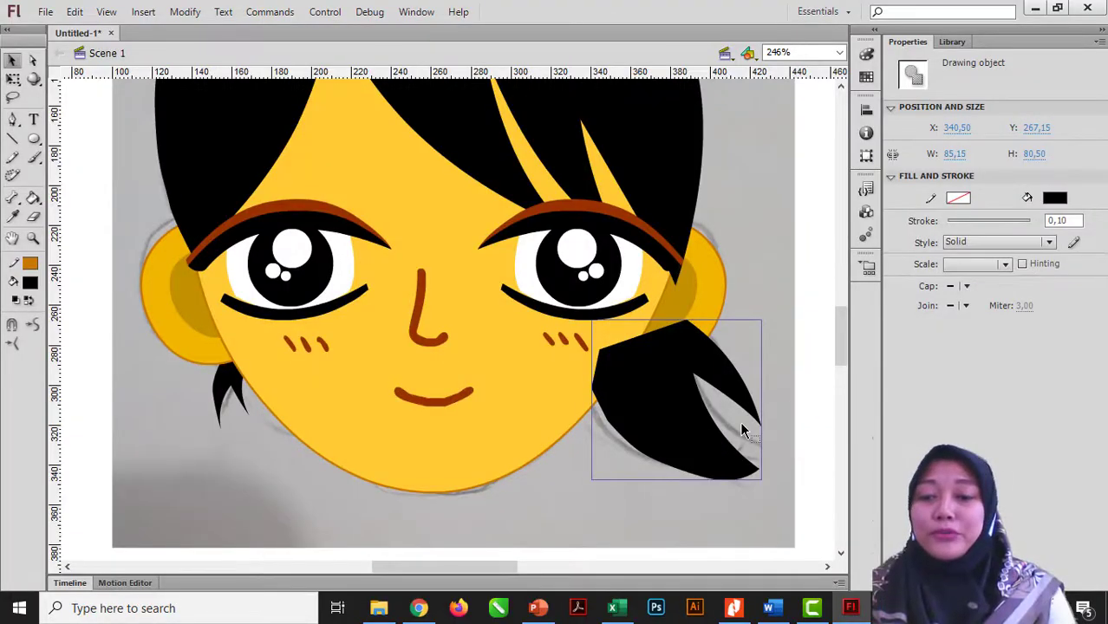
key(ctrl+shift+Down)
click(622, 465)
Reopen the hair tail's drawing object and bend its lower edge inward near the lower tip
drag(838, 354, 839, 361)
drag(485, 568, 499, 567)
double_click(607, 386)
click(624, 468)
drag(649, 432, 652, 418)
Adjust the hair tail's anchor points and curves along its tips, notch and lower edge, and leave its drawing object
key(a)
click(668, 383)
key(ctrl+z)
drag(689, 421, 693, 438)
drag(677, 372, 664, 361)
click(691, 381)
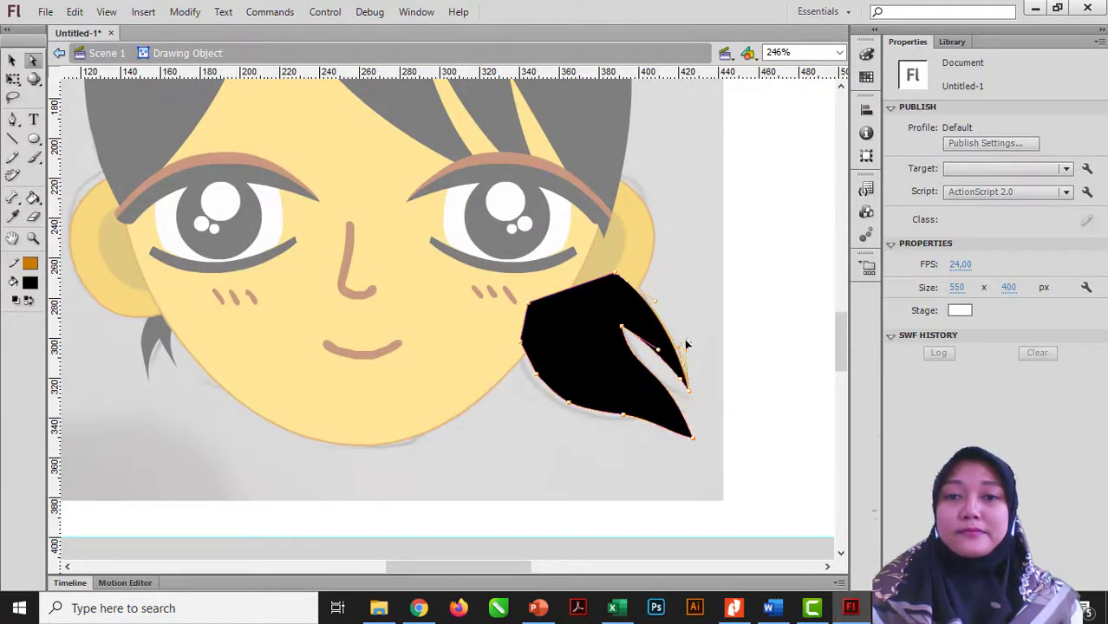
key(v)
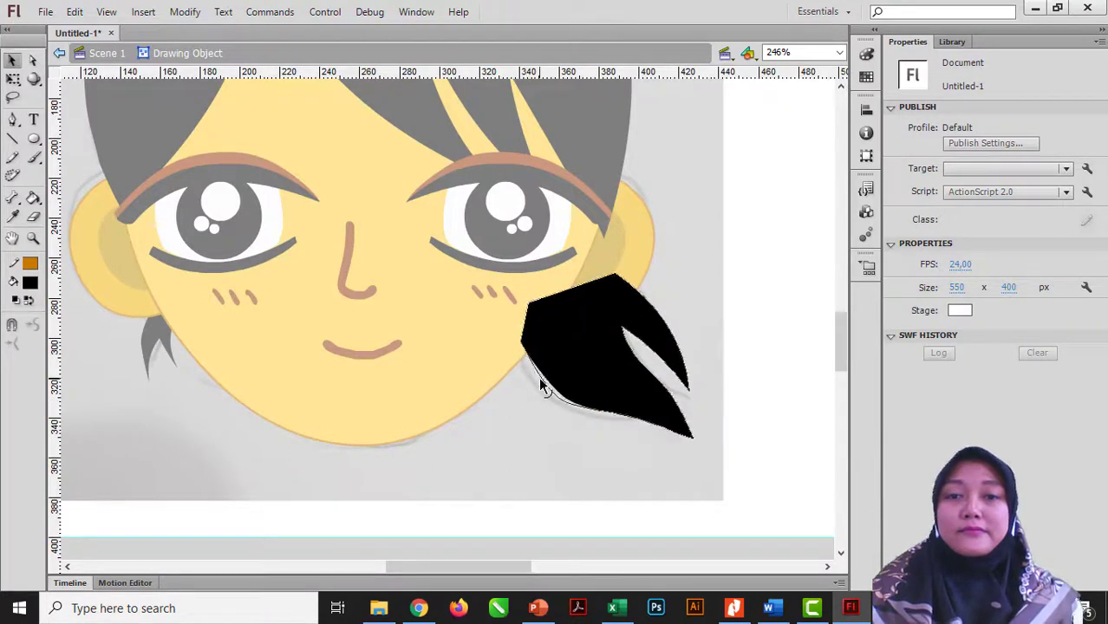
double_click(732, 441)
click(681, 458)
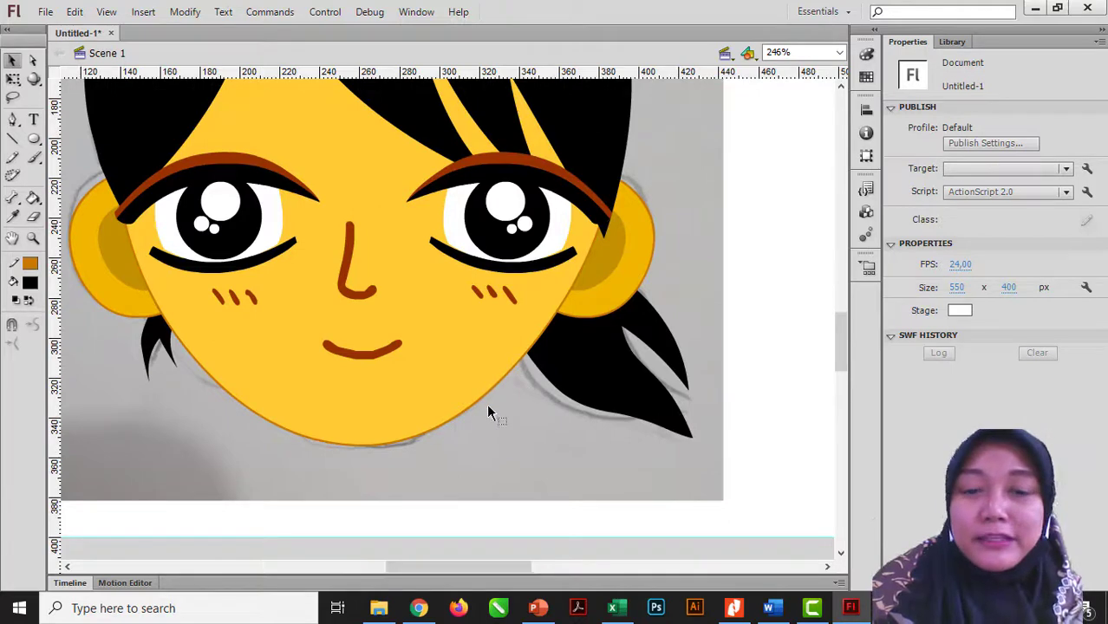
Open the main hair group for editing with the whole hair in view
drag(462, 424, 505, 431)
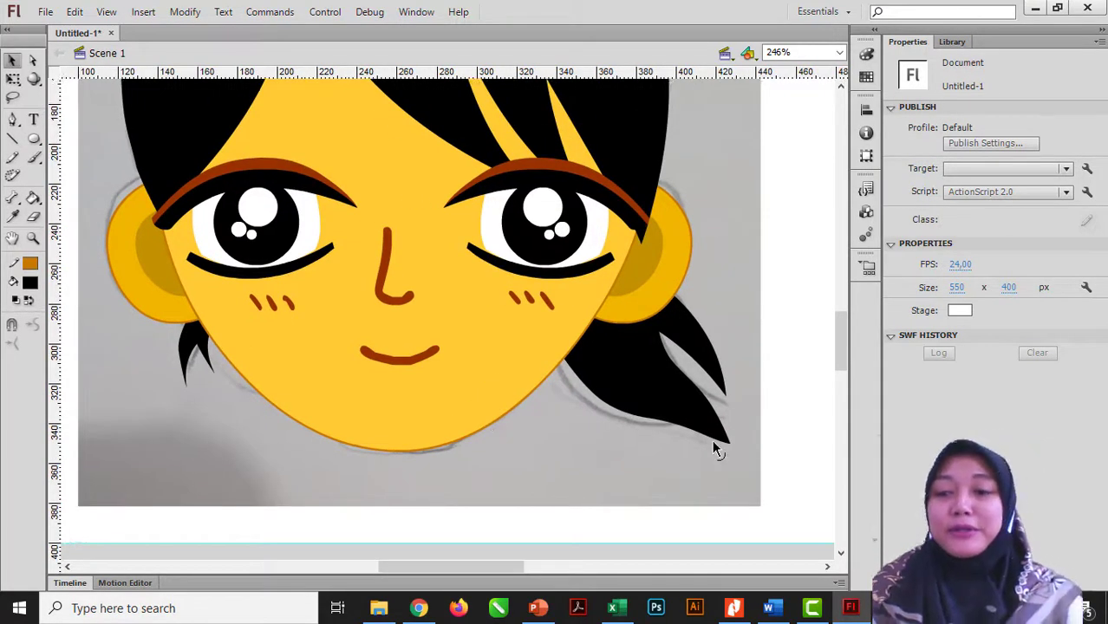
key(ctrl+minus)
scroll(842, 342, up, 2)
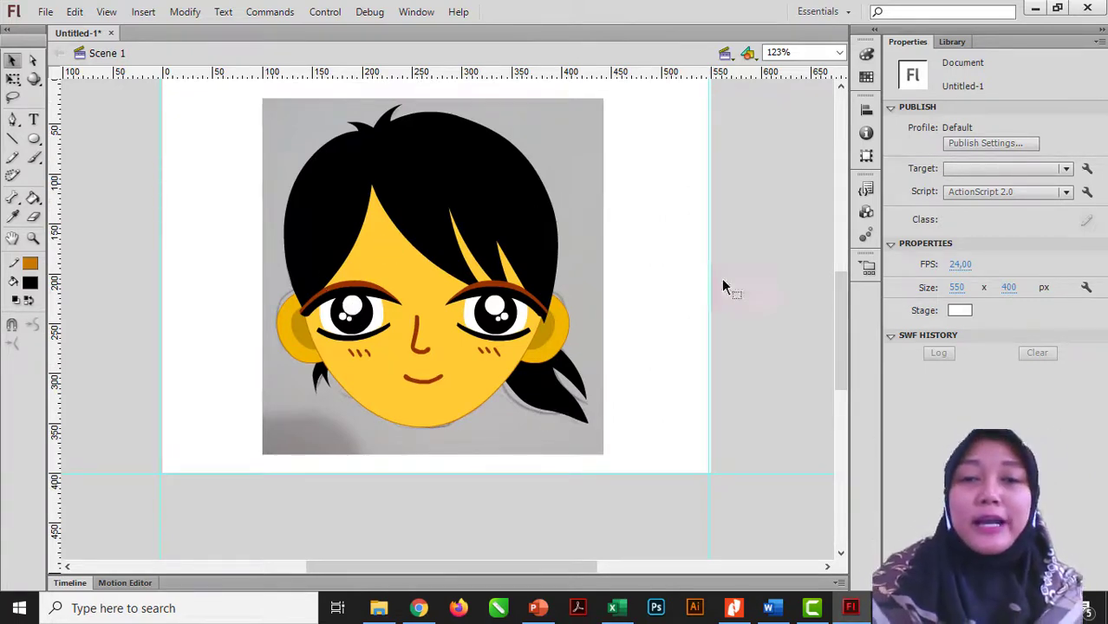
scroll(842, 330, up, 1)
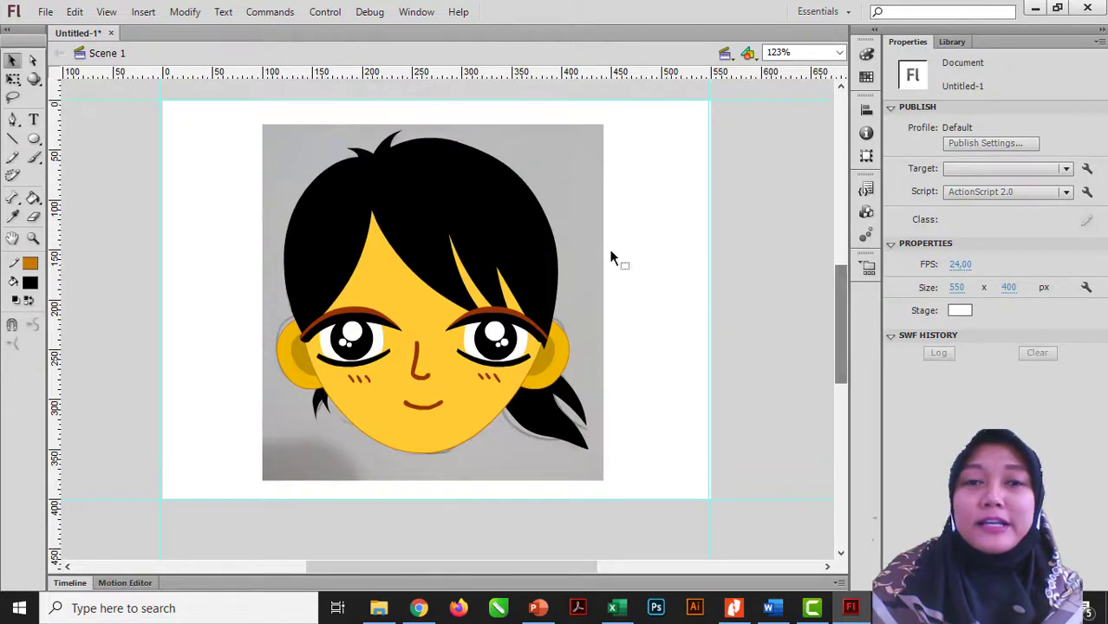
key(z)
drag(224, 126, 665, 410)
key(v)
double_click(490, 274)
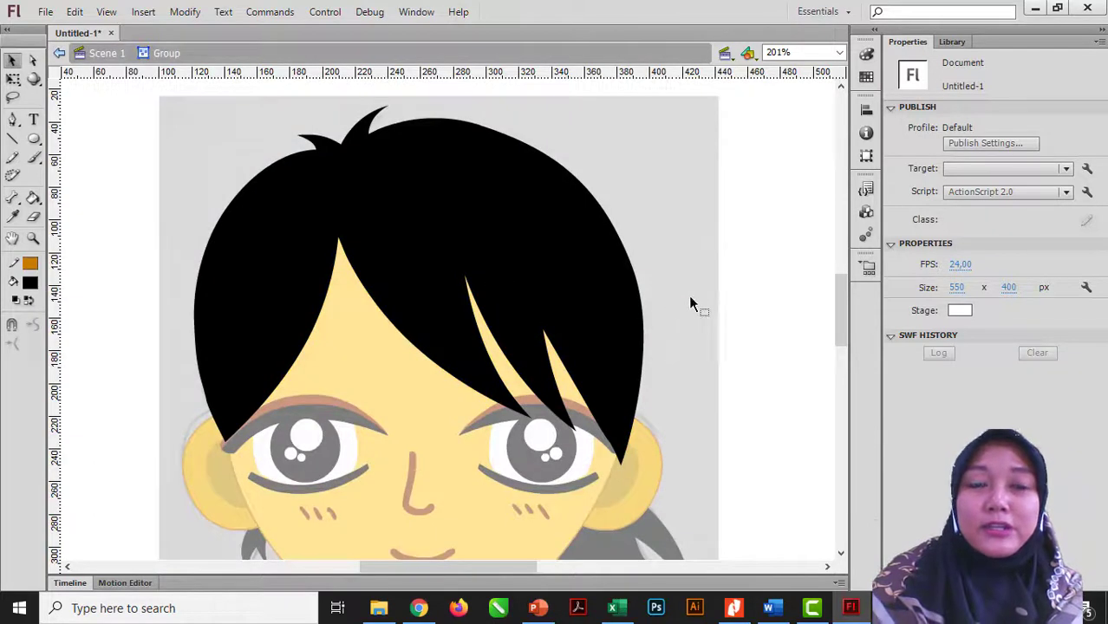
Draw a zigzag of straight orange lines across the hair to outline the strands of the fringe
click(12, 141)
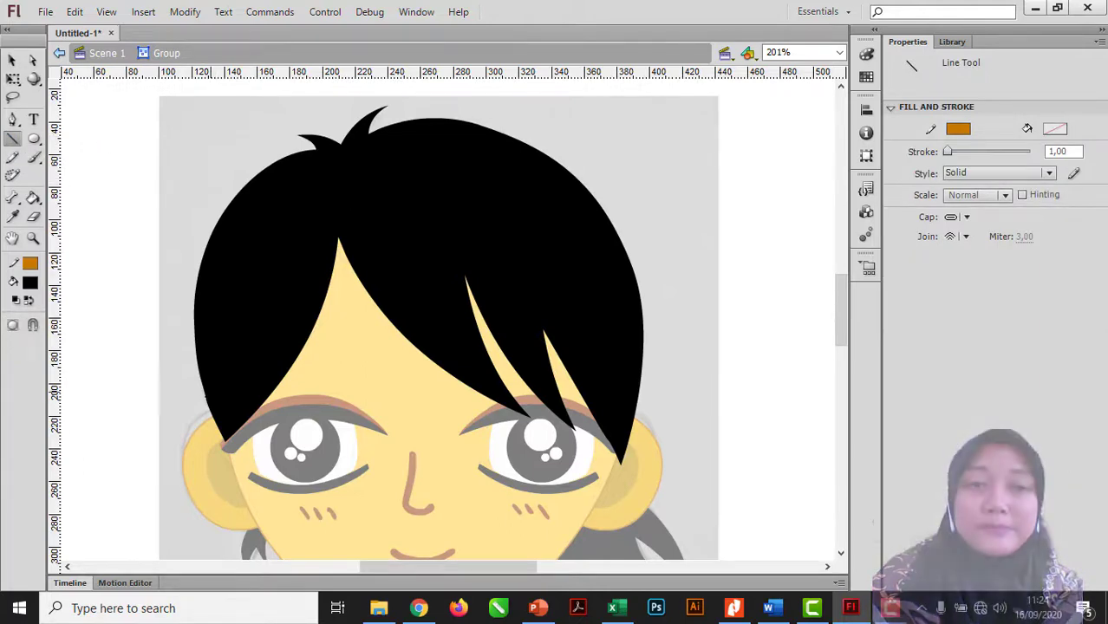
drag(223, 445, 257, 201)
drag(256, 201, 275, 295)
drag(263, 308, 323, 169)
mouse_move(322, 169)
mouse_down()
mouse_move(480, 370)
mouse_move(518, 394)
mouse_up()
mouse_move(438, 165)
mouse_down()
mouse_move(469, 292)
mouse_move(536, 362)
mouse_up()
drag(520, 286, 543, 406)
drag(516, 192, 655, 337)
Delete the orange line ends that overshoot the zigzag's upper corners and the hair's outer edge
click(12, 60)
click(538, 187)
click(635, 194)
click(407, 157)
click(257, 205)
key(Delete)
click(321, 171)
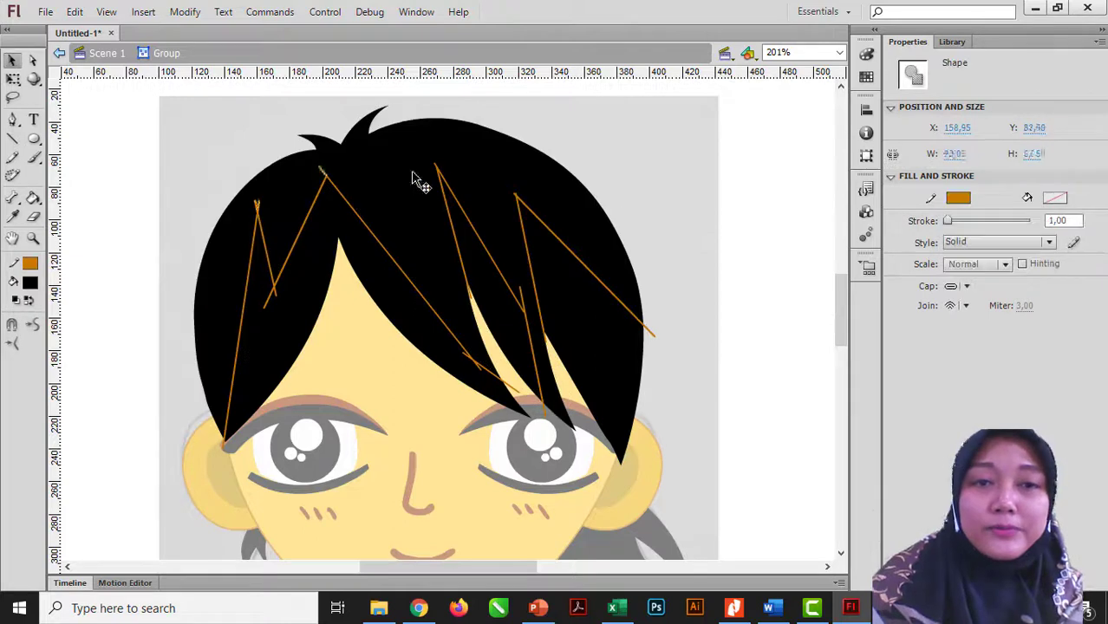
click(651, 337)
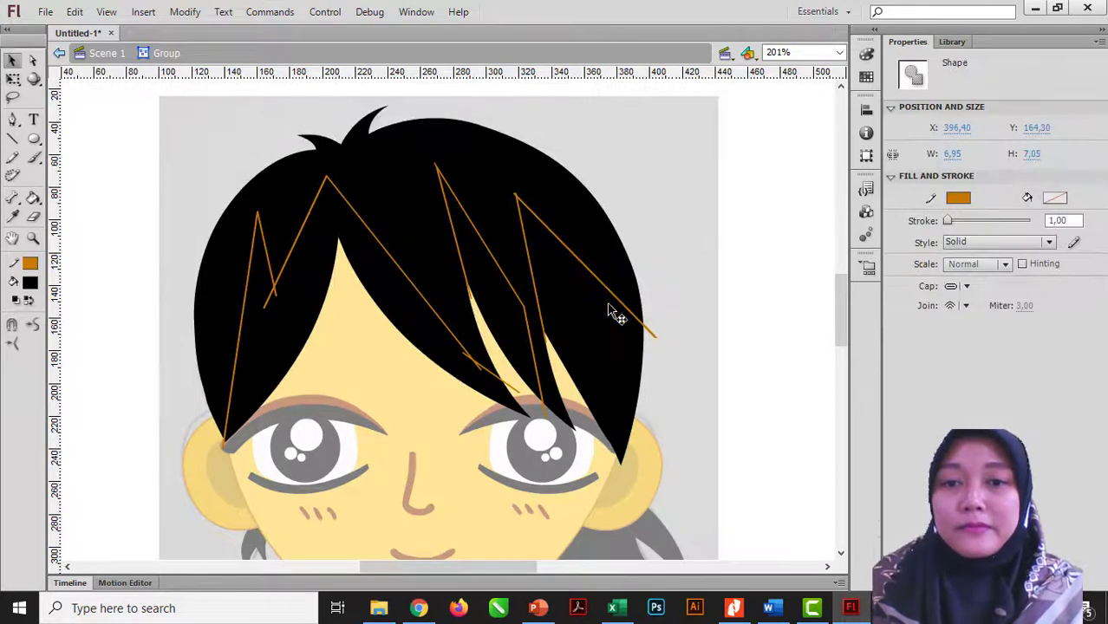
key(Delete)
Trim the remaining overshooting line ends, join the loose corners and bend the orange lines into curved strands
click(273, 298)
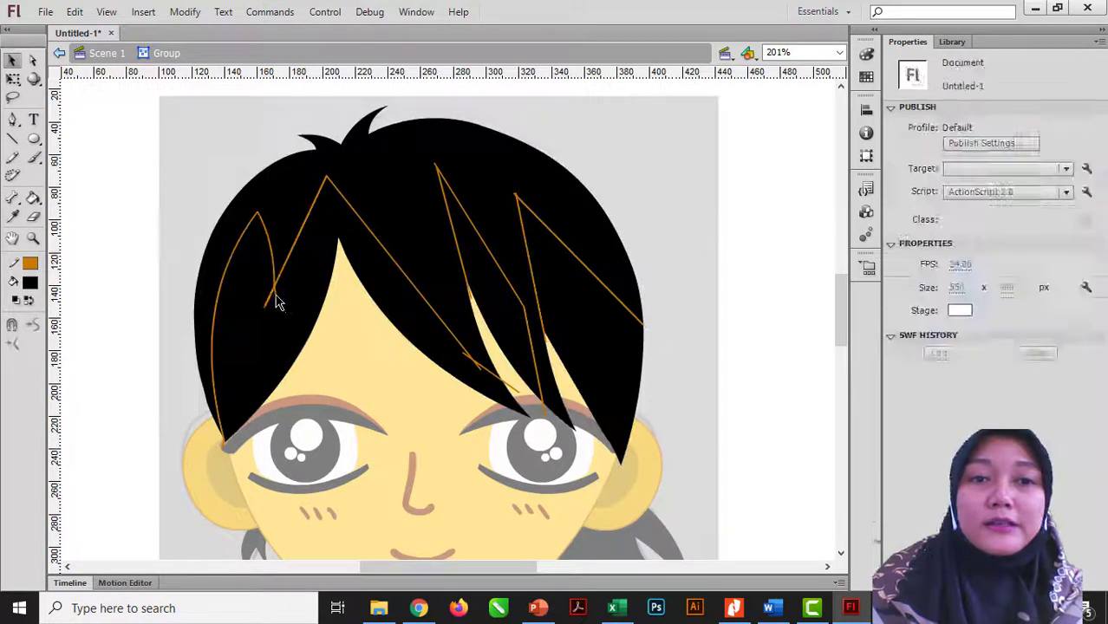
key(Delete)
drag(255, 272, 270, 317)
click(488, 388)
key(Delete)
click(447, 255)
click(751, 213)
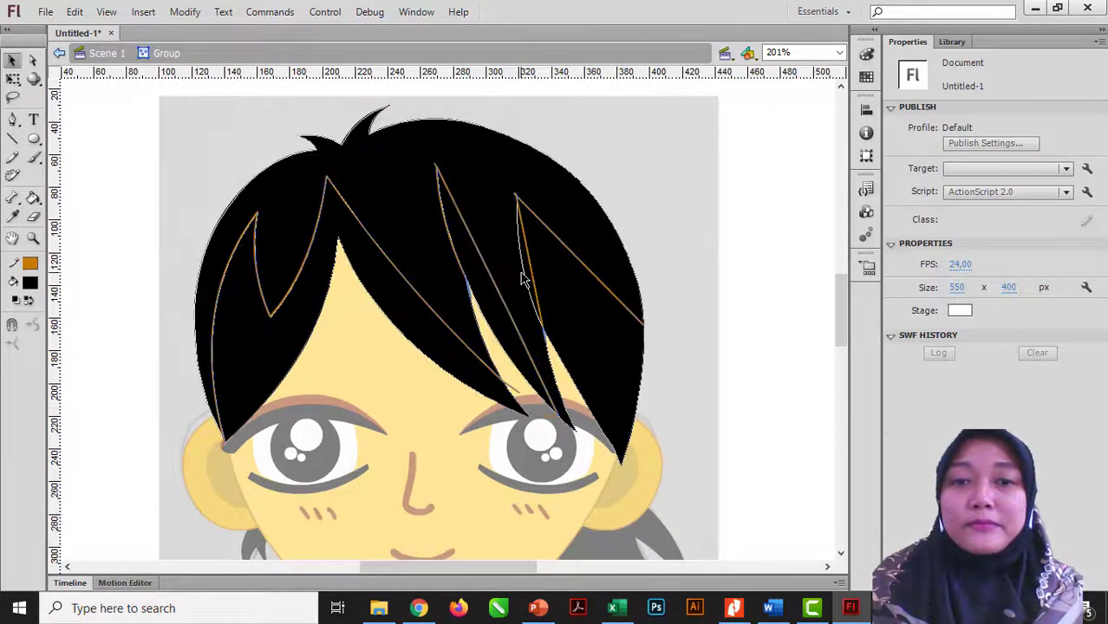
click(519, 203)
Fill the upper hair area with dark grey and delete the orange dividing lines
click(29, 283)
key(Escape)
double_click(277, 317)
key(Delete)
double_click(458, 255)
key(Delete)
double_click(502, 290)
key(Delete)
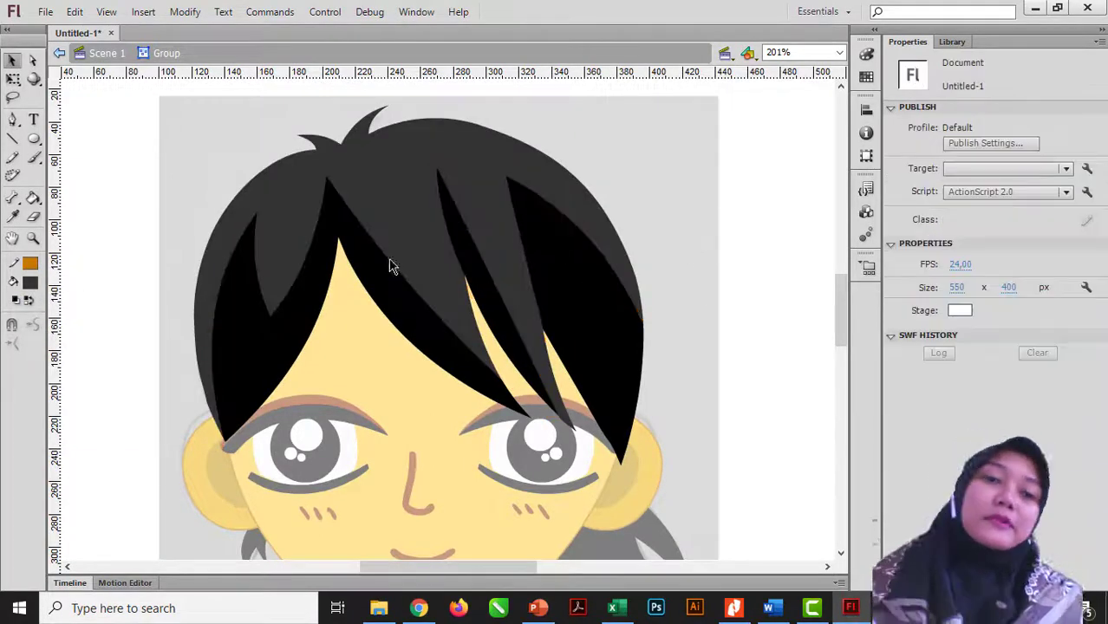
Darken the grey hair area with a custom near-black colour and leave the hair group
click(502, 290)
click(31, 282)
click(217, 300)
drag(731, 314, 731, 326)
click(404, 411)
click(777, 332)
double_click(777, 331)
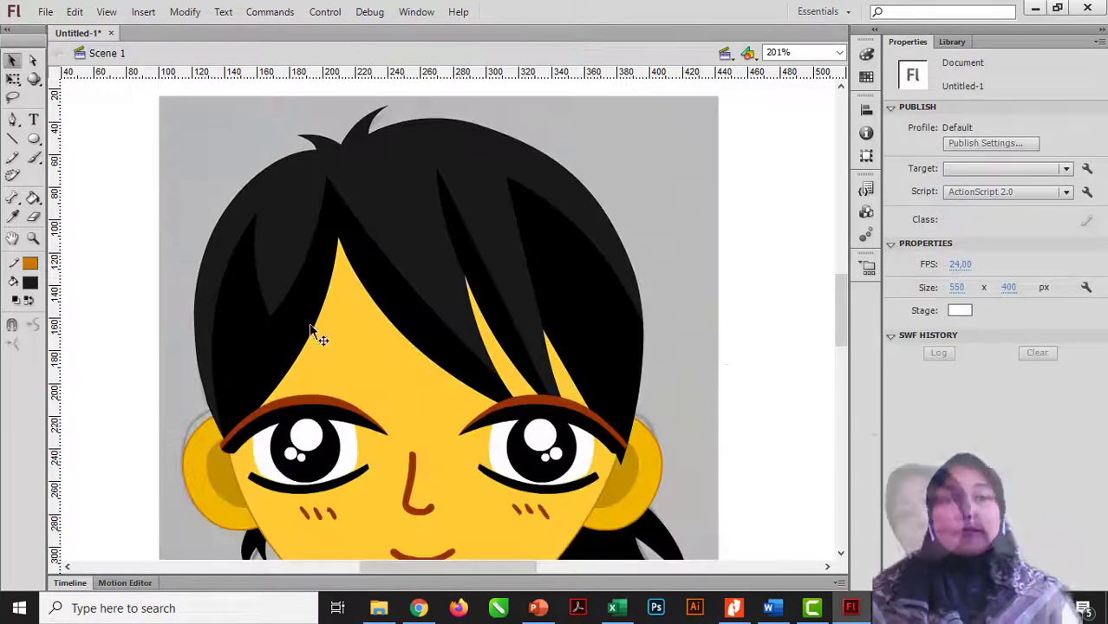
Reopen the hair group, stretch the grey strands down toward the lock tips, reshape the black strand edges, and leave the group
mouse_move(839, 307)
mouse_down()
mouse_move(837, 335)
mouse_move(838, 319)
mouse_up()
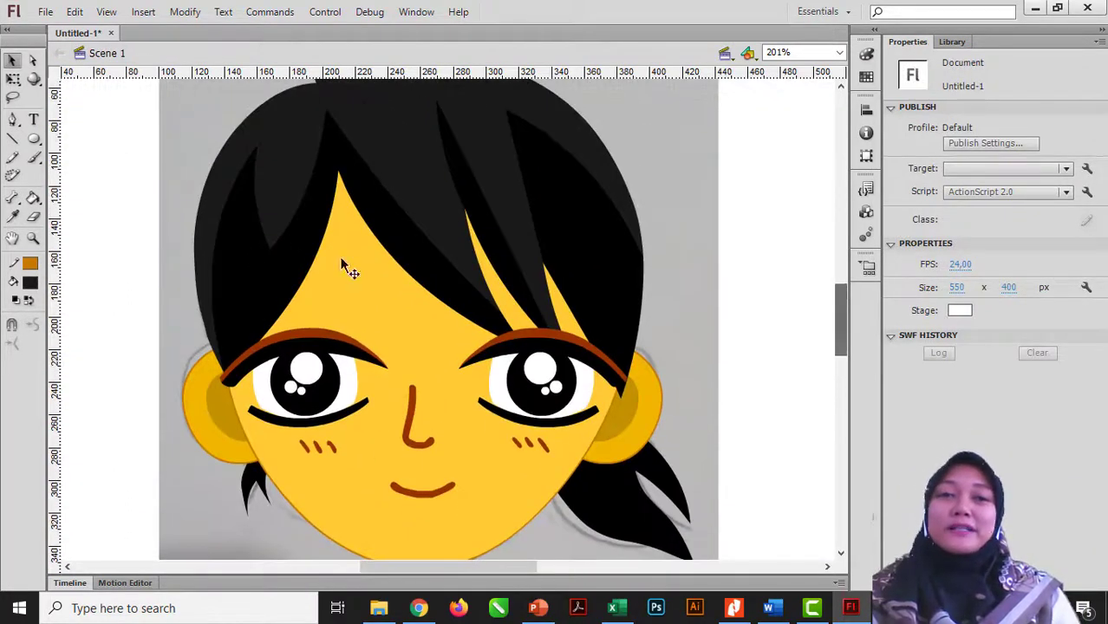
click(286, 246)
double_click(284, 242)
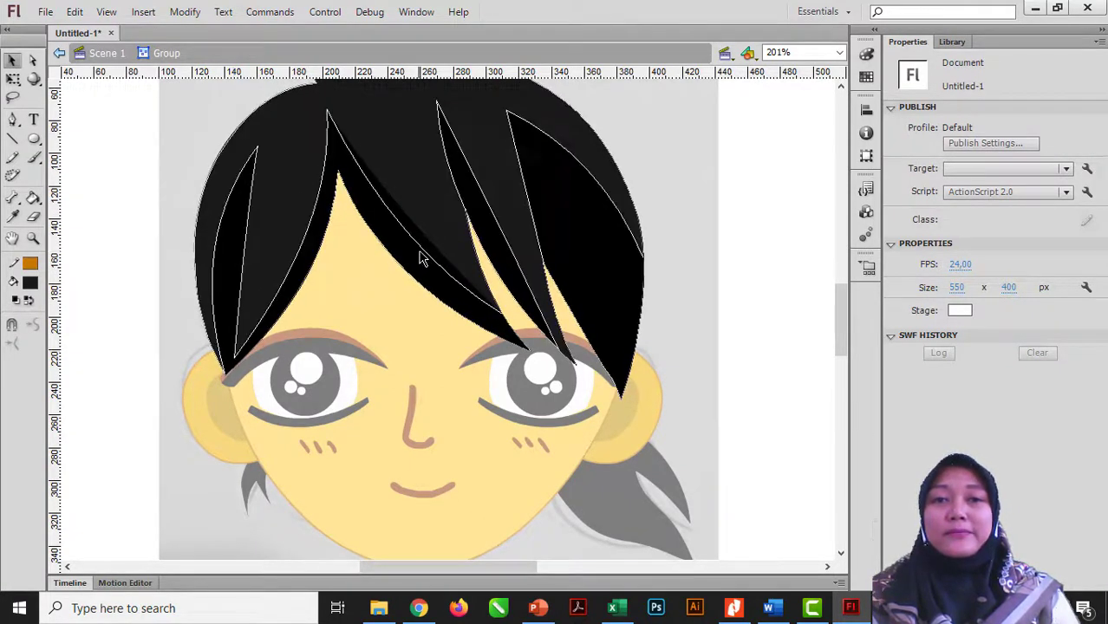
click(492, 244)
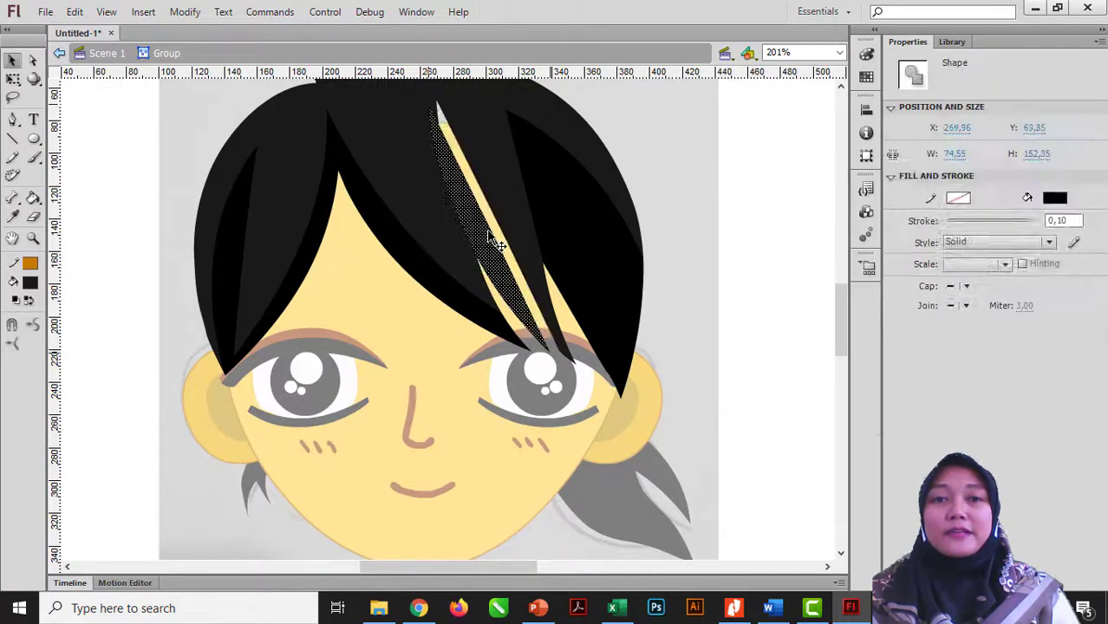
click(728, 251)
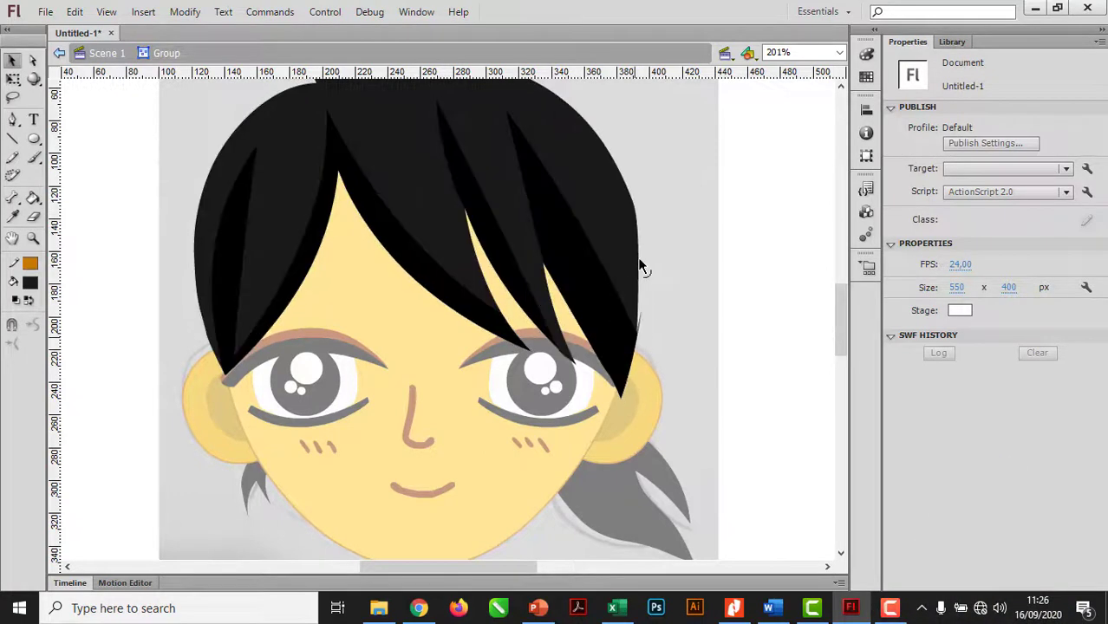
key(ctrl+1)
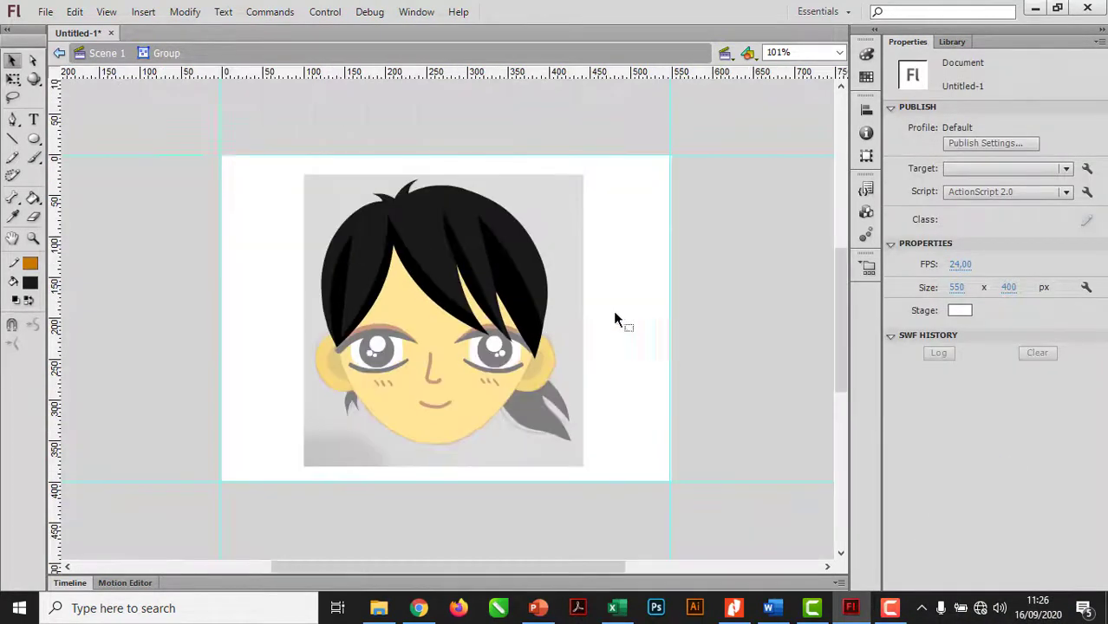
key(ctrl+2)
double_click(588, 391)
Open the hair tail's drawing object, draw two orange lines along its length and bend them into curves
click(390, 299)
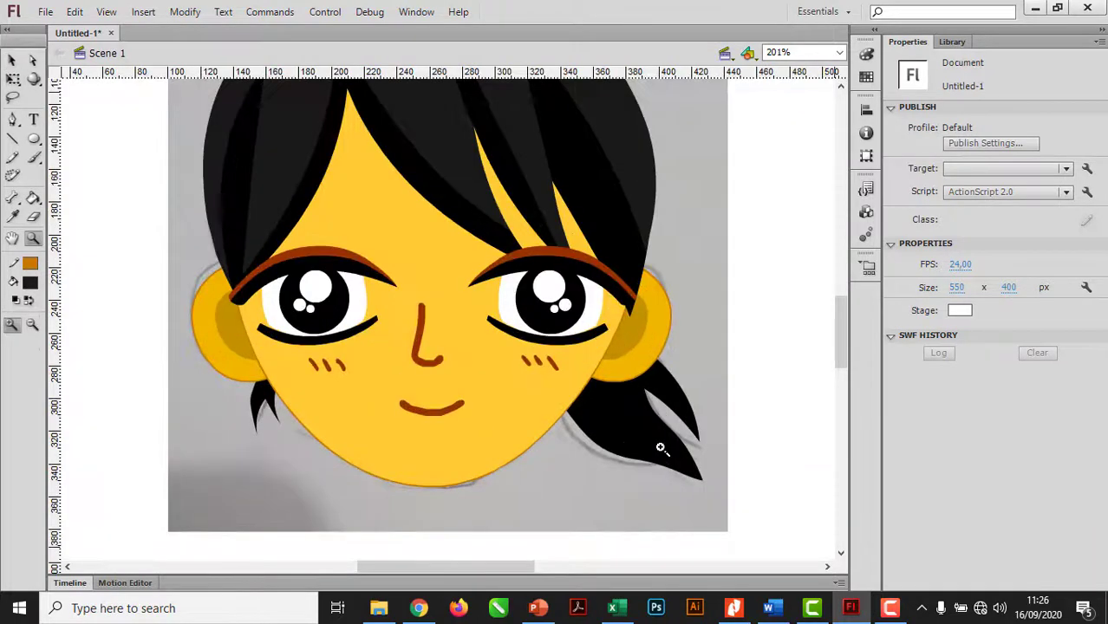
click(564, 430)
double_click(445, 359)
key(n)
drag(306, 179, 509, 416)
drag(382, 149, 463, 249)
key(v)
drag(404, 295, 370, 297)
drag(423, 199, 444, 207)
Fill the hair tail area between the two lines with the custom dark grey of red, green and blue 29
click(421, 228)
click(30, 283)
key(Escape)
click(414, 292)
click(29, 282)
click(275, 296)
click(727, 324)
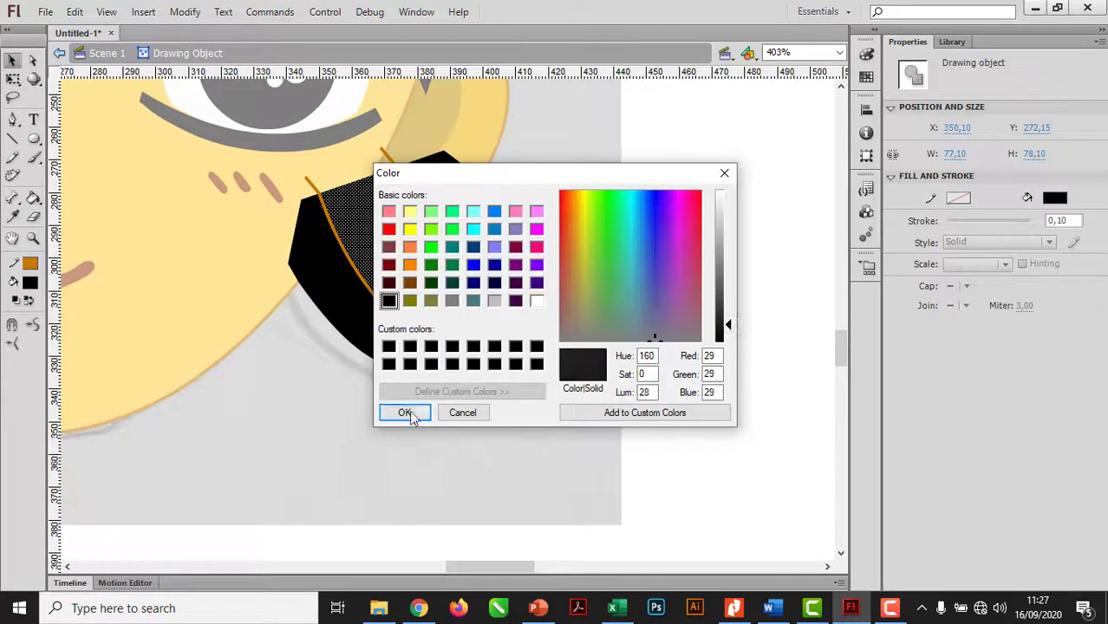
click(408, 412)
Delete the two orange dividing lines and leave the hair tail's drawing object
double_click(454, 220)
shift+click(509, 395)
key(Delete)
double_click(700, 420)
Expand the timeline and hide the sketsa layer to view the avatar without the sketch
key(ctrl+minus)
key(ctrl+minus)
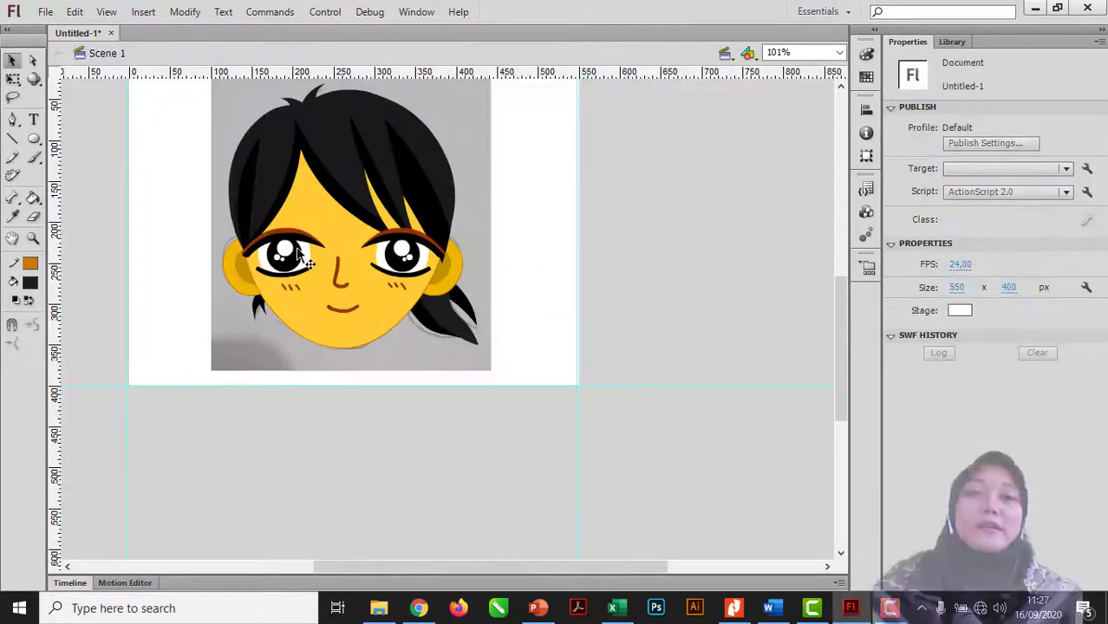
key(z)
click(509, 394)
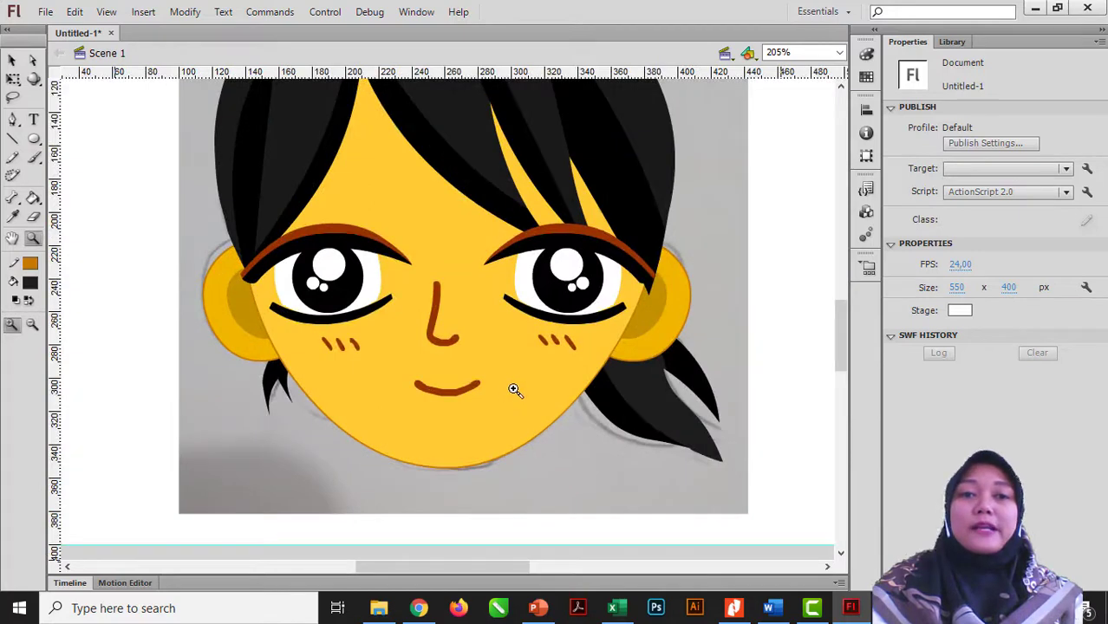
alt+click(569, 384)
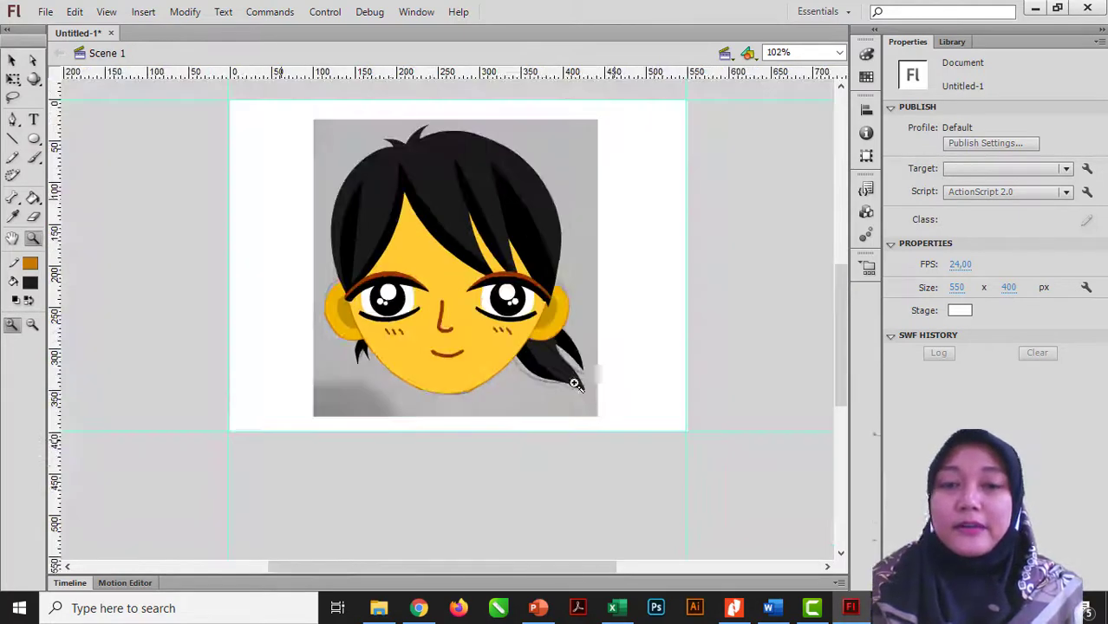
key(v)
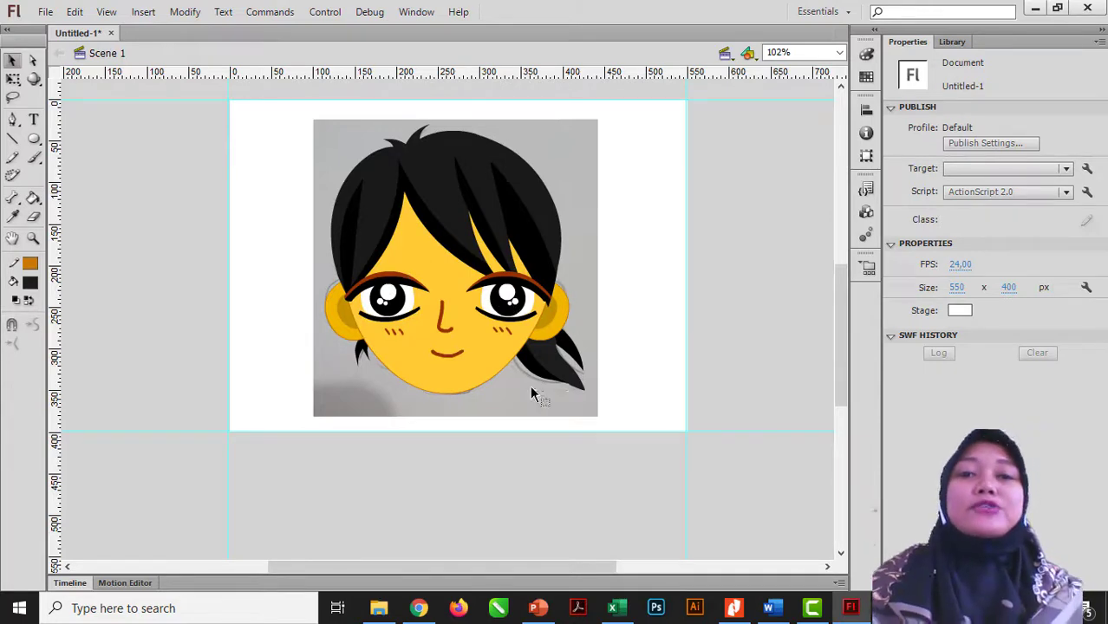
click(70, 584)
click(72, 586)
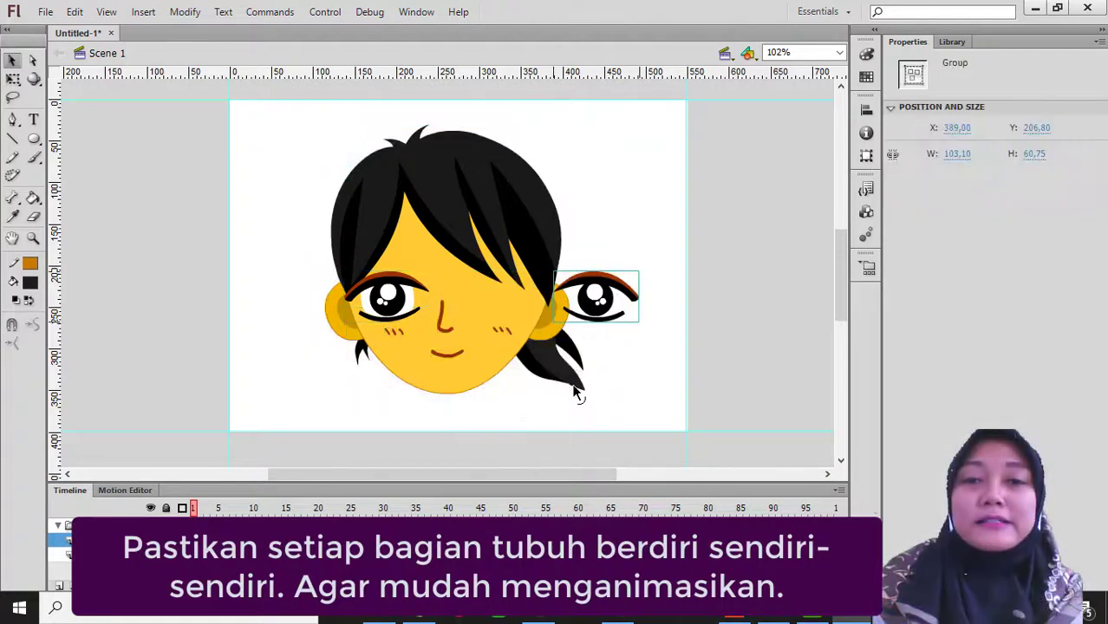
Undo the test move of the eye beside the hair tail and clear the selection
key(ctrl+z)
key(ctrl+shift+a)
key(z)
drag(316, 154, 629, 438)
key(v)
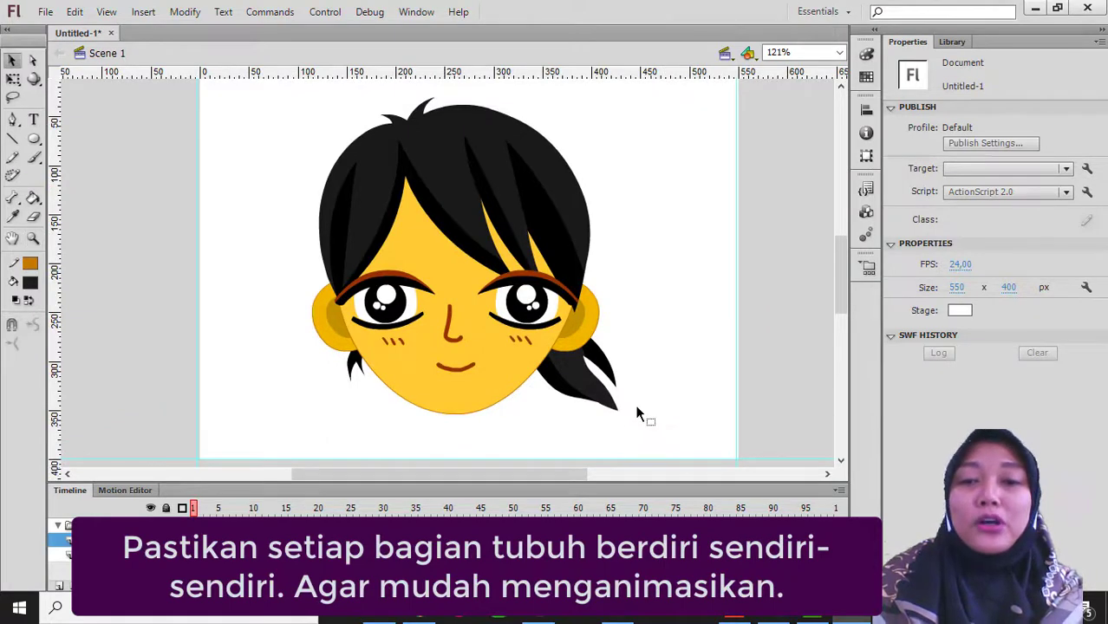
key(z)
alt+click(646, 411)
key(z)
drag(276, 156, 612, 420)
key(v)
Try moving each eye and the main hair group separately, undoing every move
drag(508, 291, 621, 290)
key(ctrl+z)
drag(408, 290, 323, 290)
key(ctrl+z)
drag(463, 224, 539, 247)
key(ctrl+z)
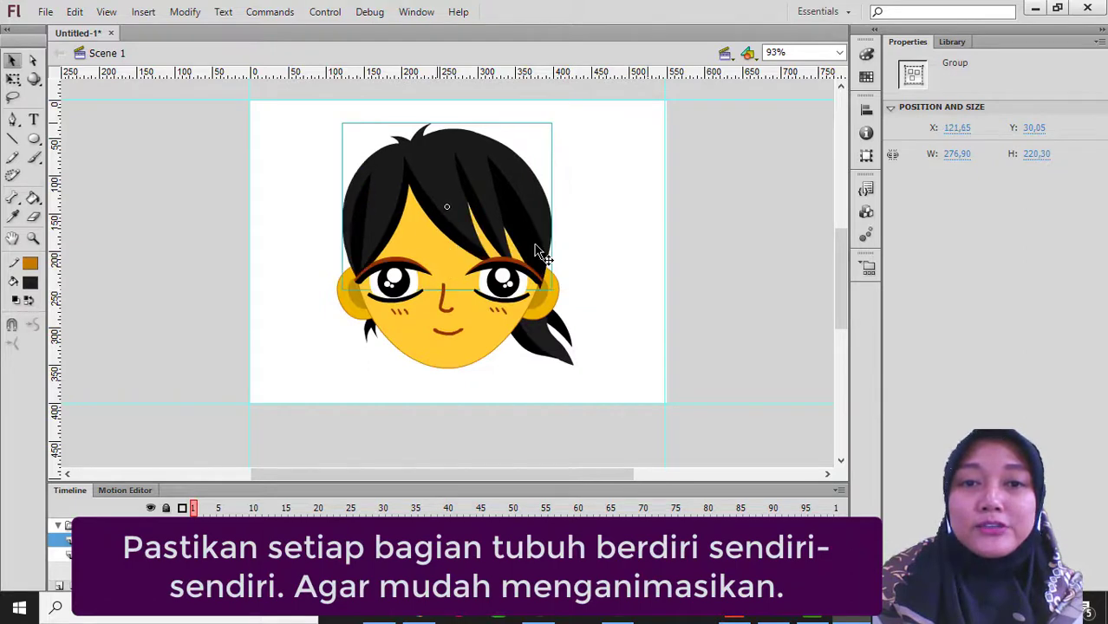
Try shifting the main hair group slightly away from its place, restore it and clear the selection
click(553, 299)
click(579, 314)
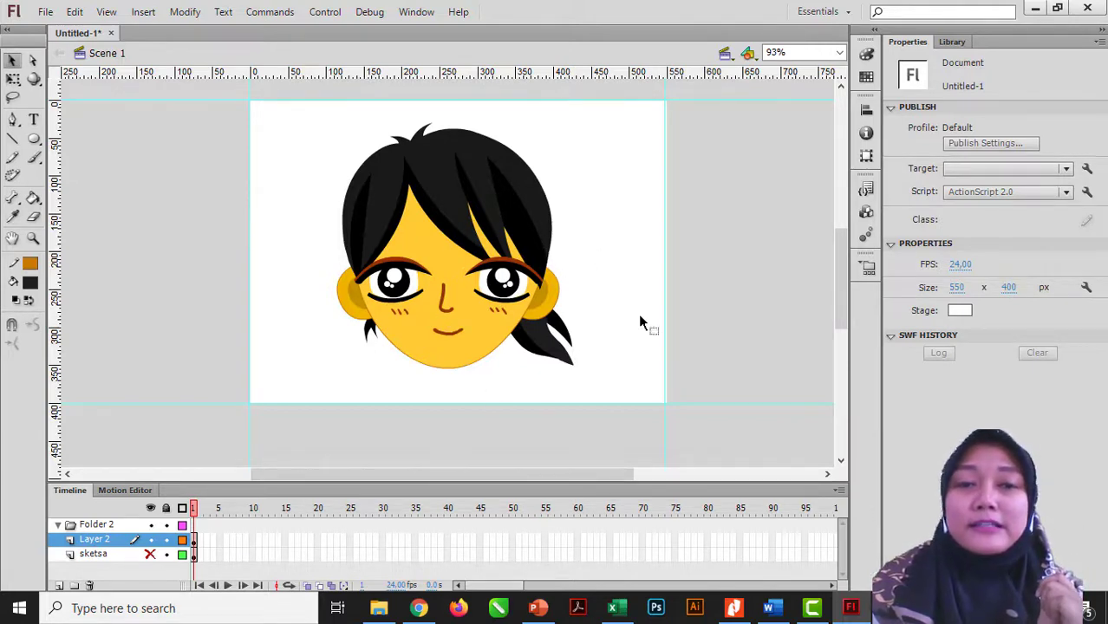
click(482, 212)
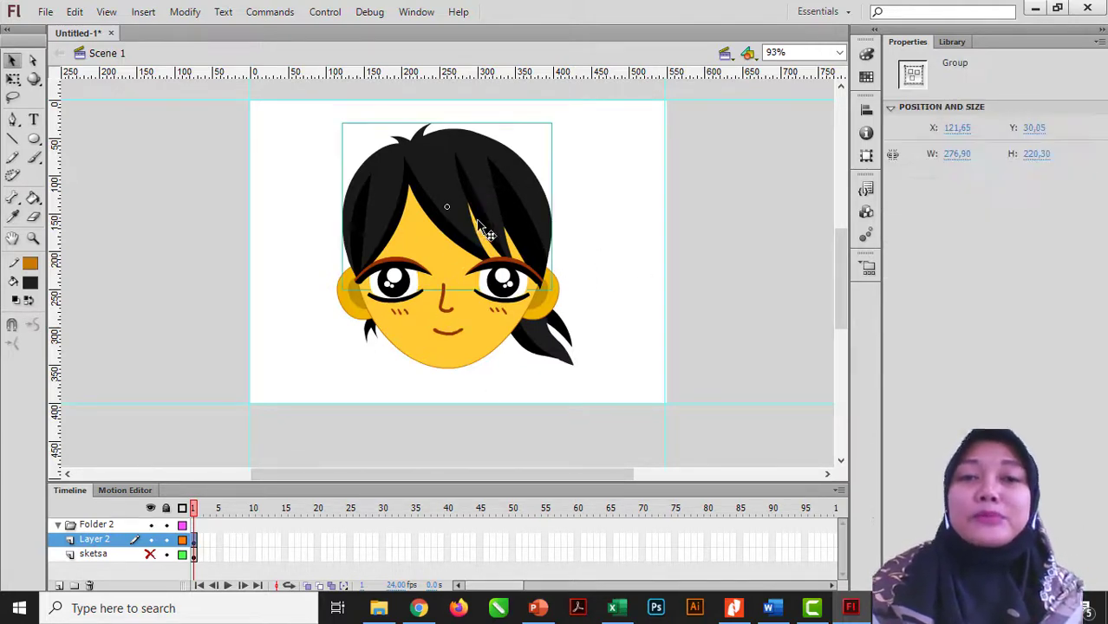
mouse_move(491, 213)
mouse_down()
mouse_move(557, 227)
mouse_move(502, 223)
mouse_up()
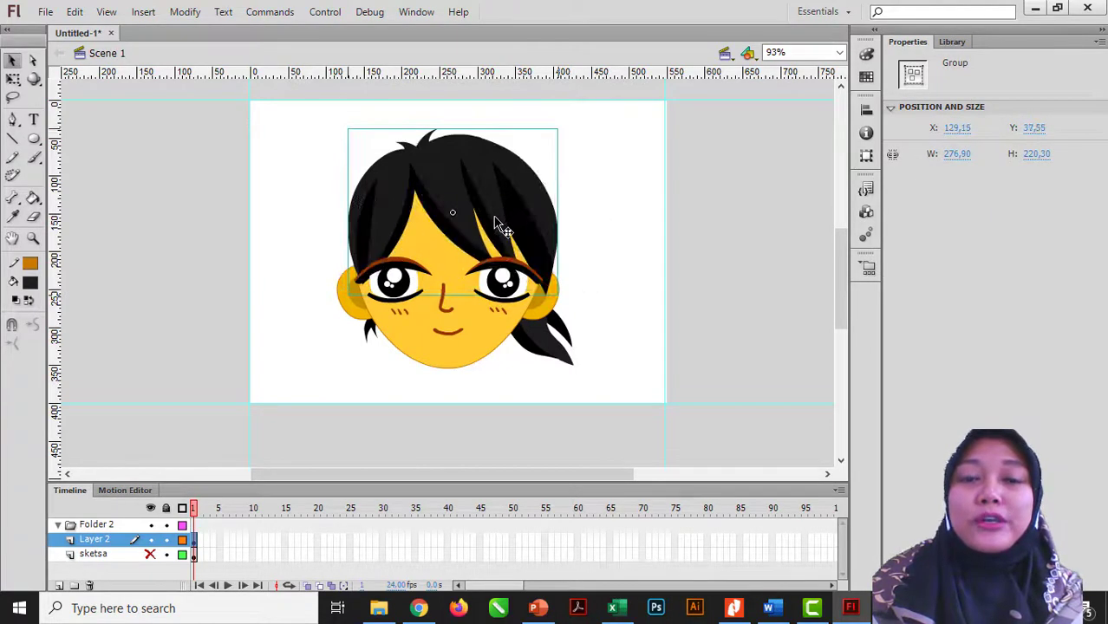
click(628, 264)
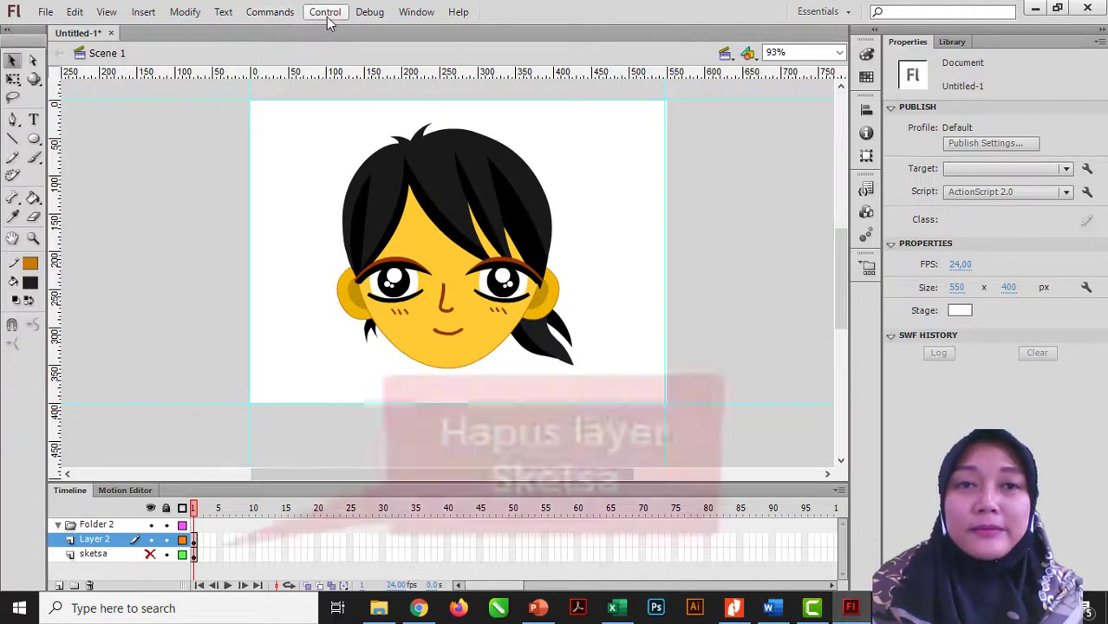
Delete the sketsa layer
click(137, 555)
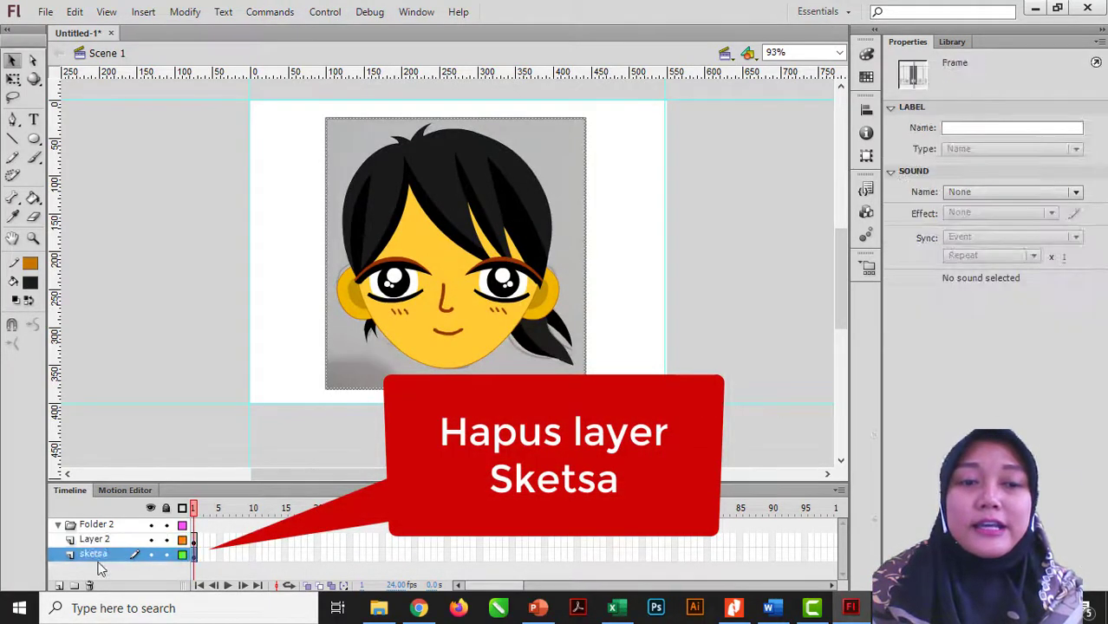
click(90, 586)
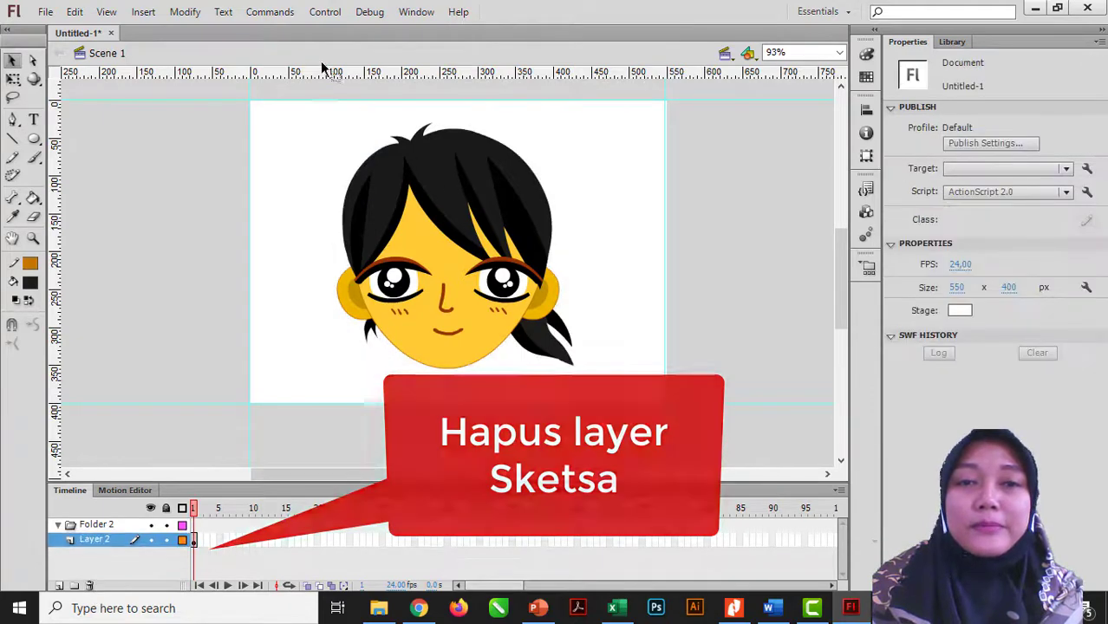
Preview the finished avatar by testing the current scene, and close the preview
click(325, 11)
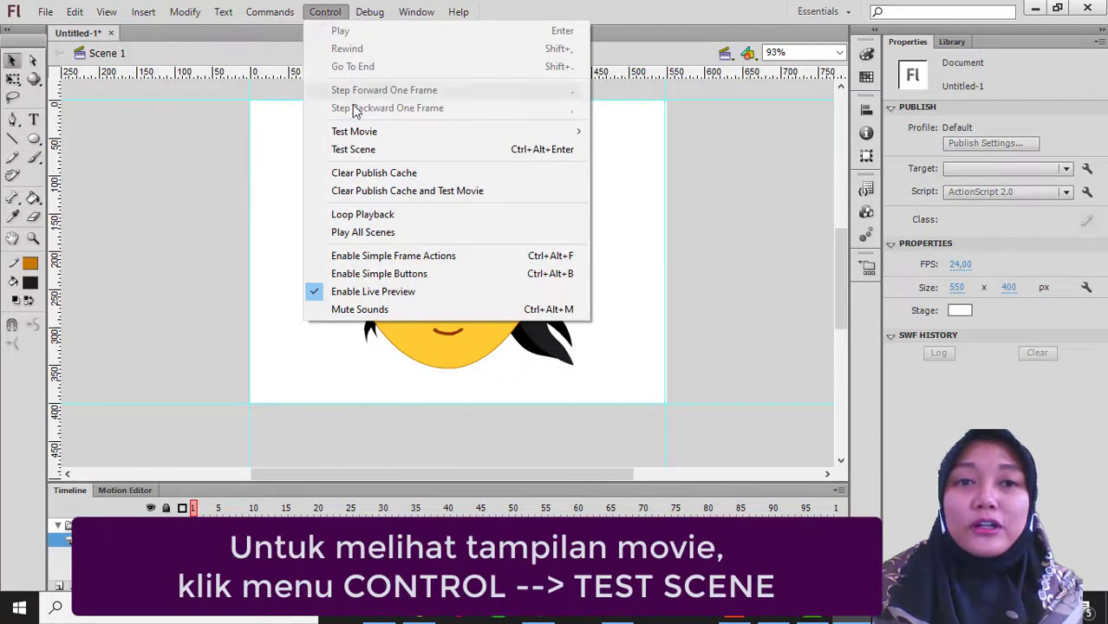
click(365, 146)
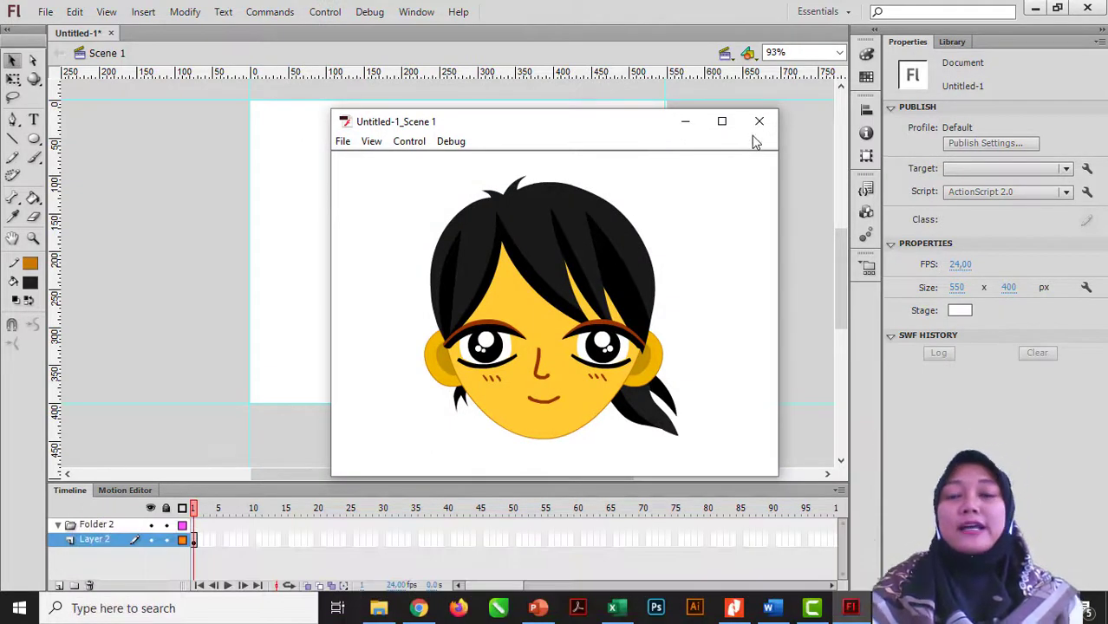
click(759, 130)
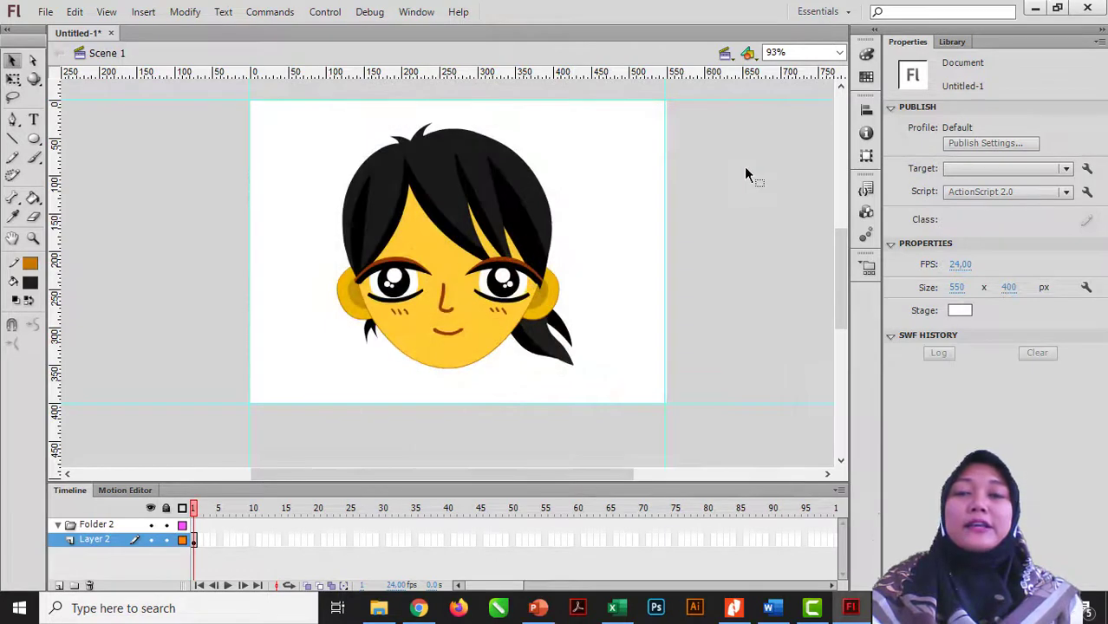
Save the document as Avatar Saya in the Pictures folder as a Flash CS6 Document
click(45, 12)
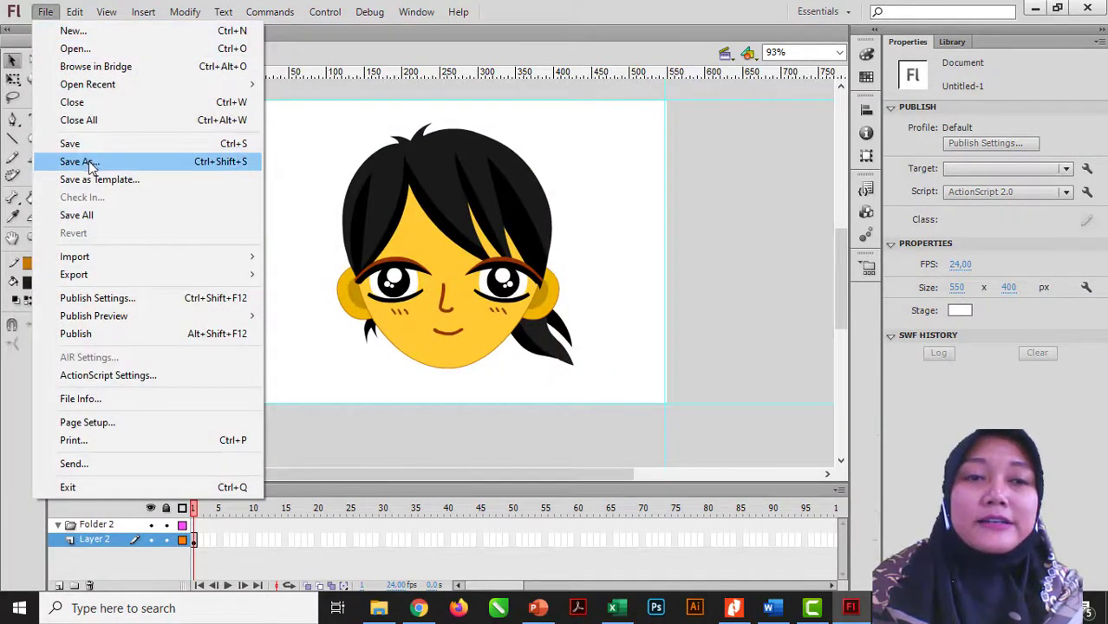
click(78, 161)
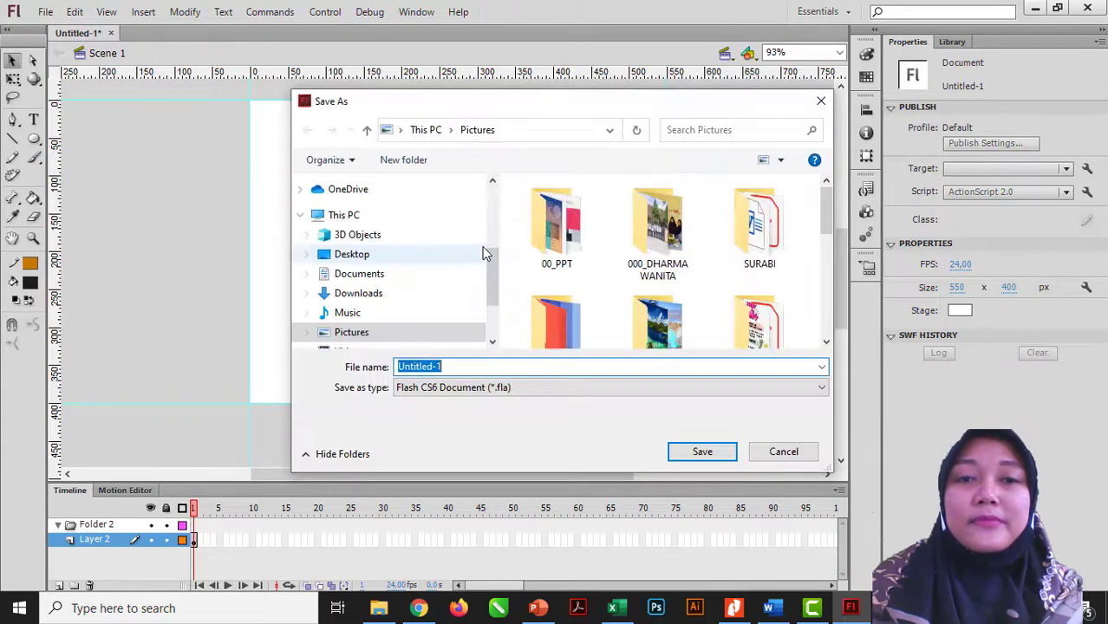
scroll(494, 270, down, 2)
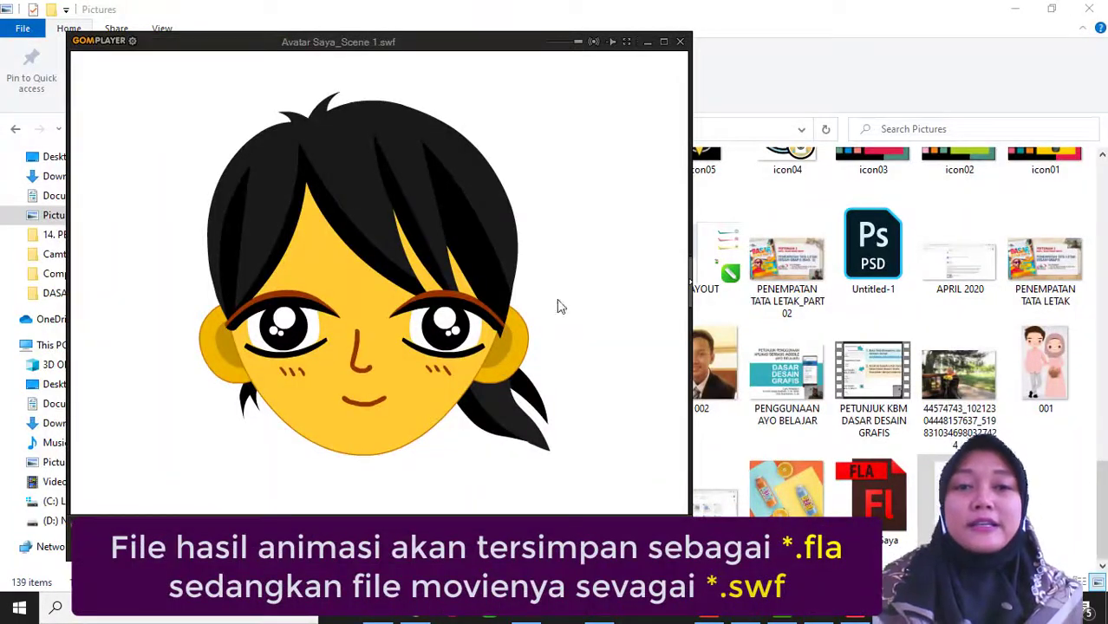
Close the playing Avatar Saya_Scene 1.swf movie and switch back to the Avatar Saya document in Flash
click(682, 43)
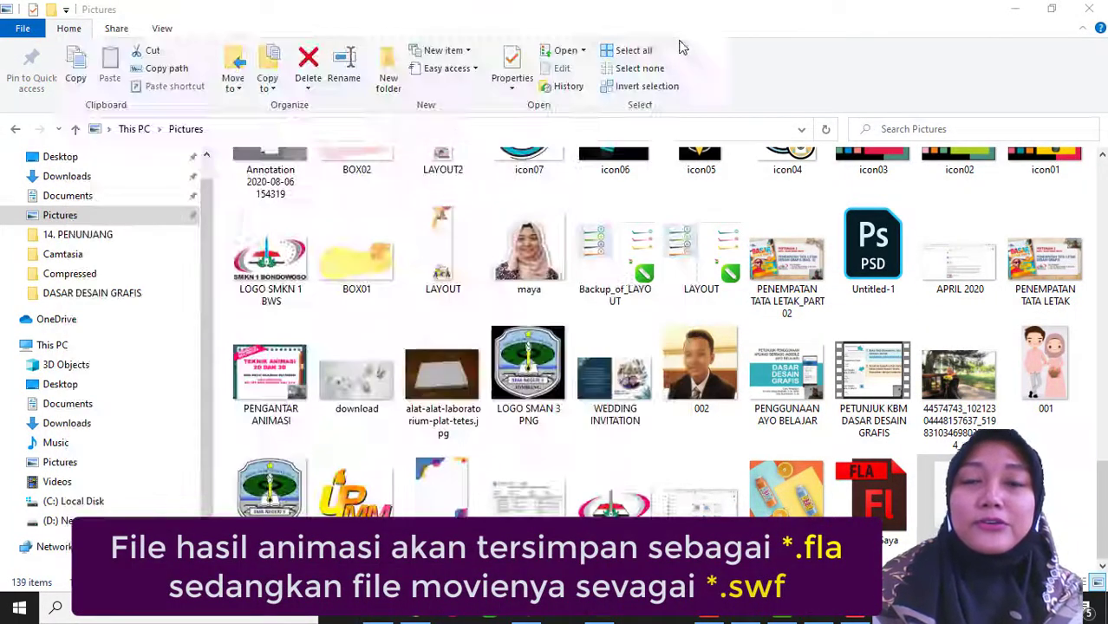
click(850, 618)
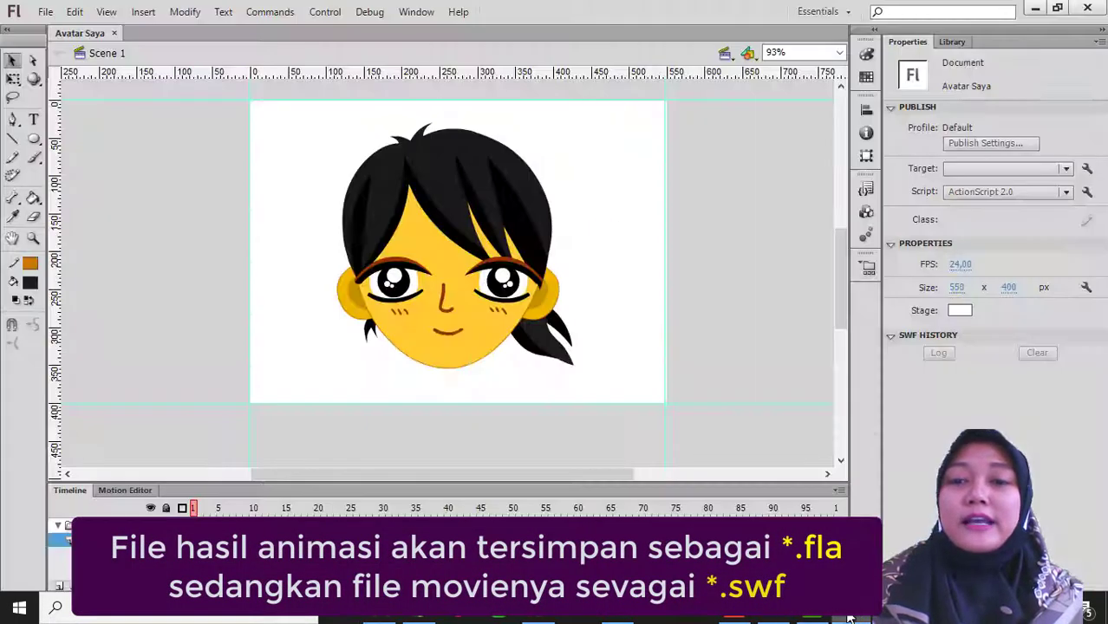
Group all parts of the avatar and shift the group slightly to the right on the stage, to X 128.70
click(517, 285)
click(589, 247)
drag(301, 110, 638, 384)
key(ctrl+g)
drag(482, 287, 495, 287)
click(600, 345)
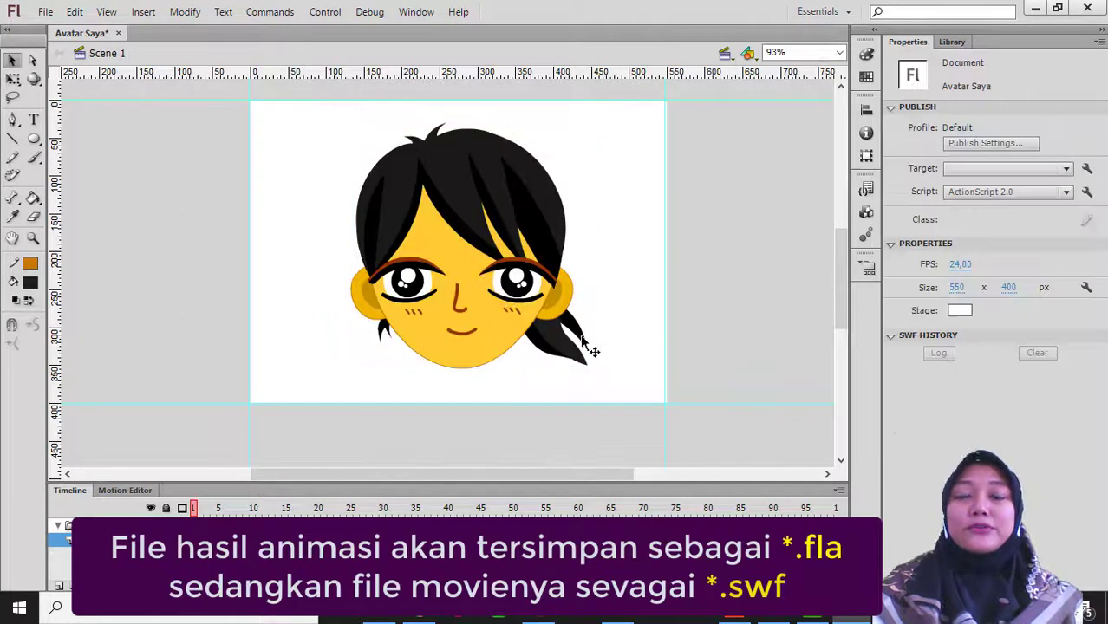
click(501, 305)
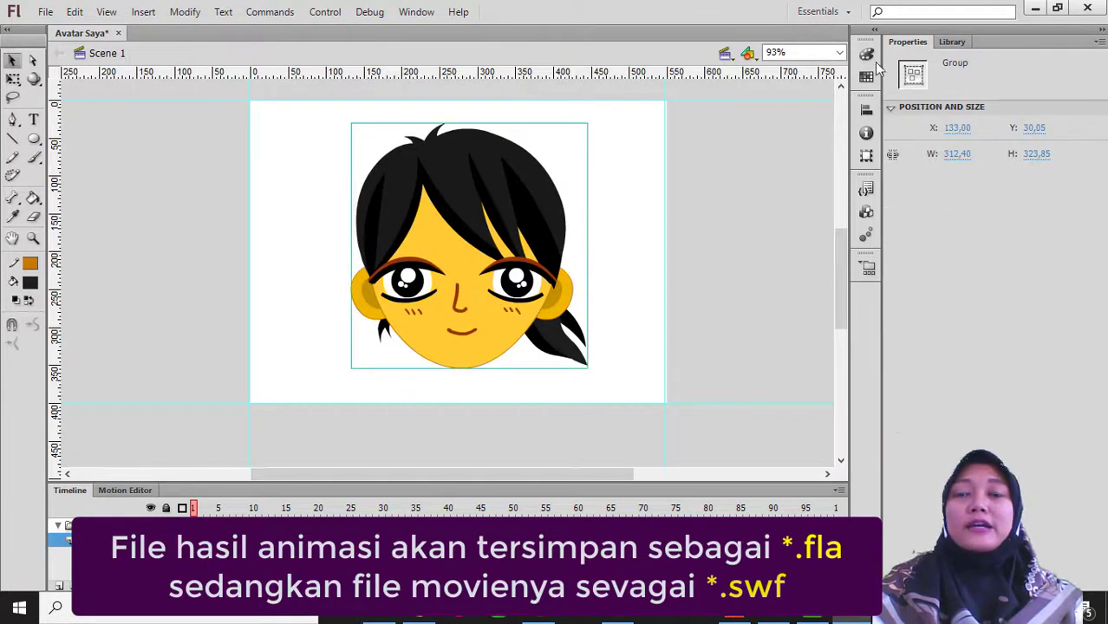
key(ctrl+b)
click(663, 215)
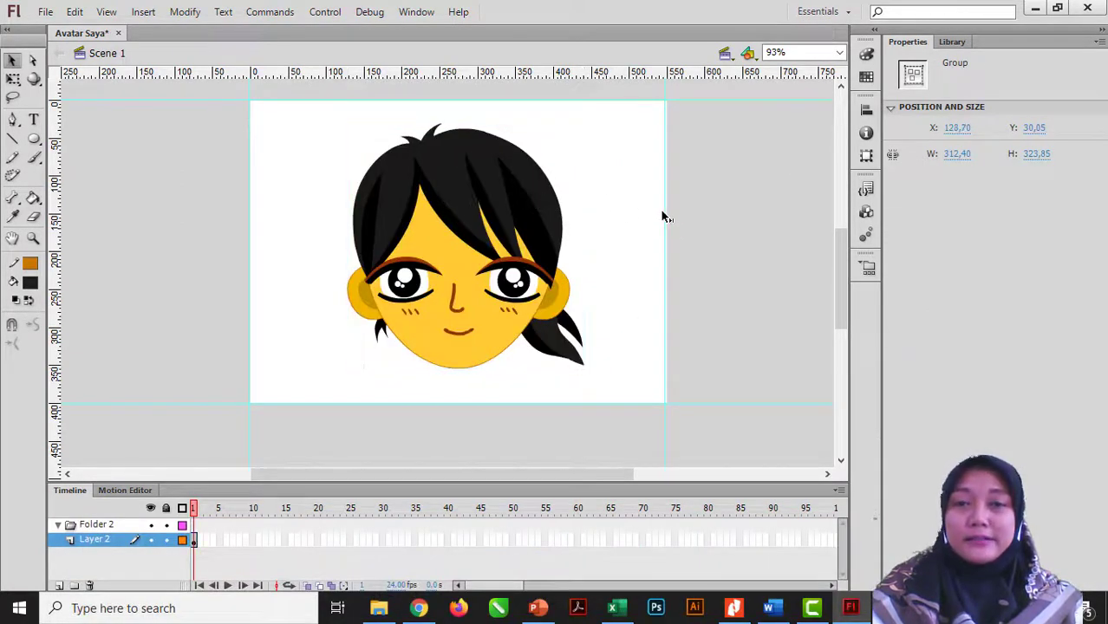
Convert the avatar group to a Graphic symbol in the library root, named Avatar plus the owner's first name
click(949, 41)
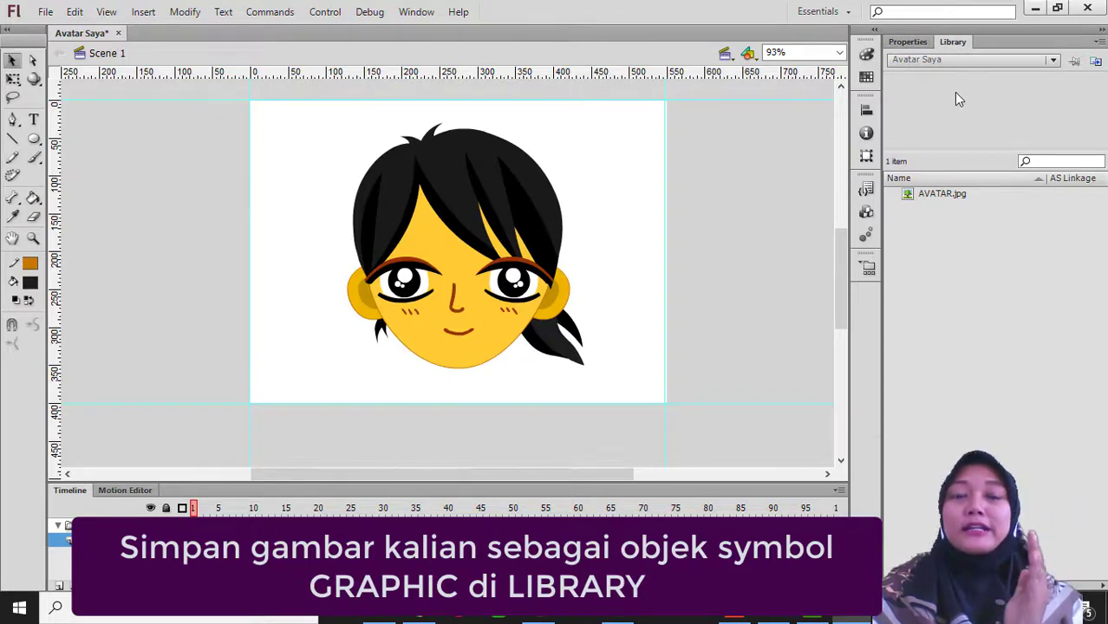
click(549, 245)
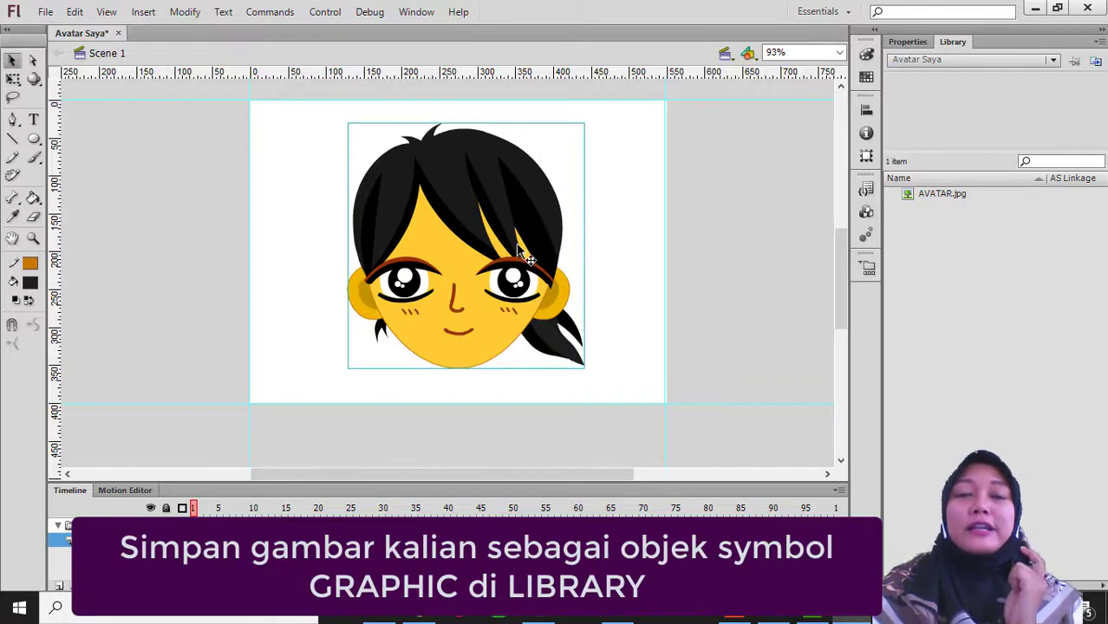
right_click(518, 228)
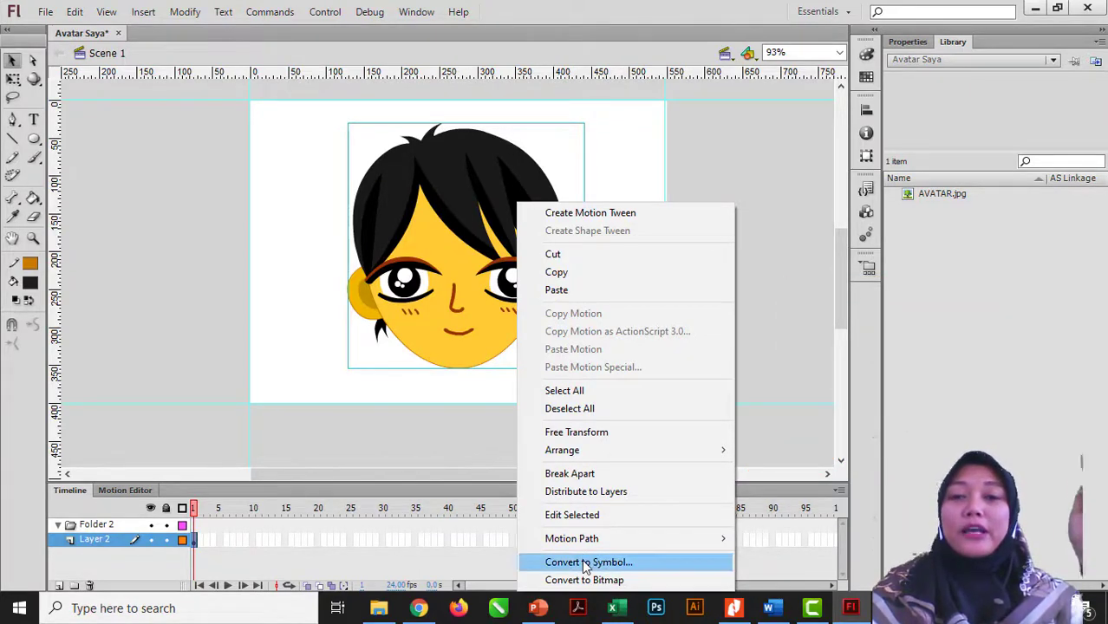
click(582, 562)
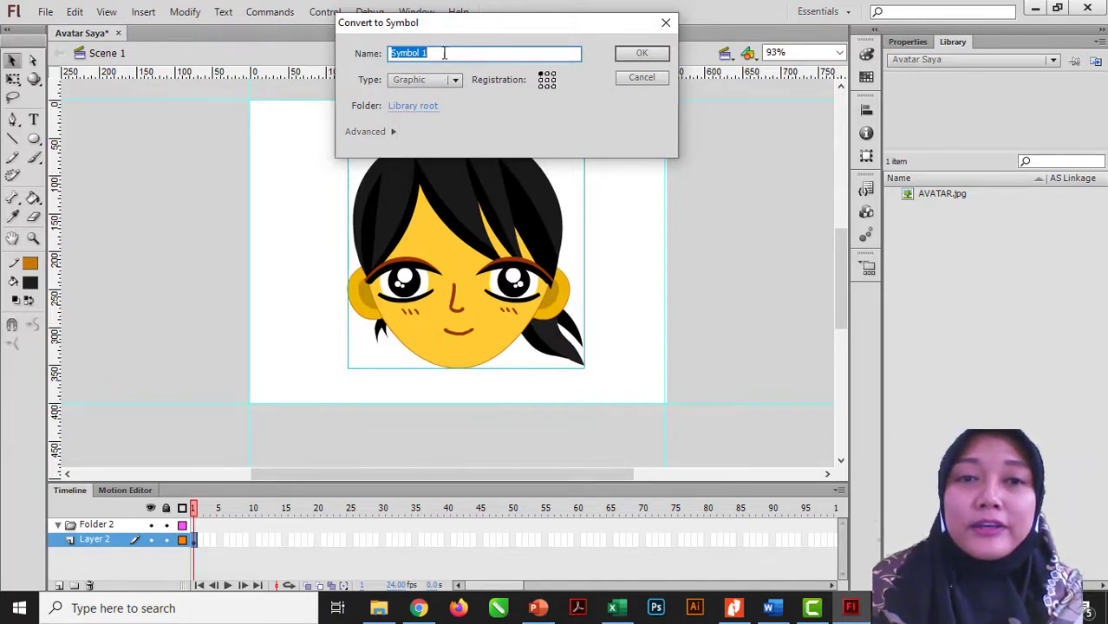
text(Avata)
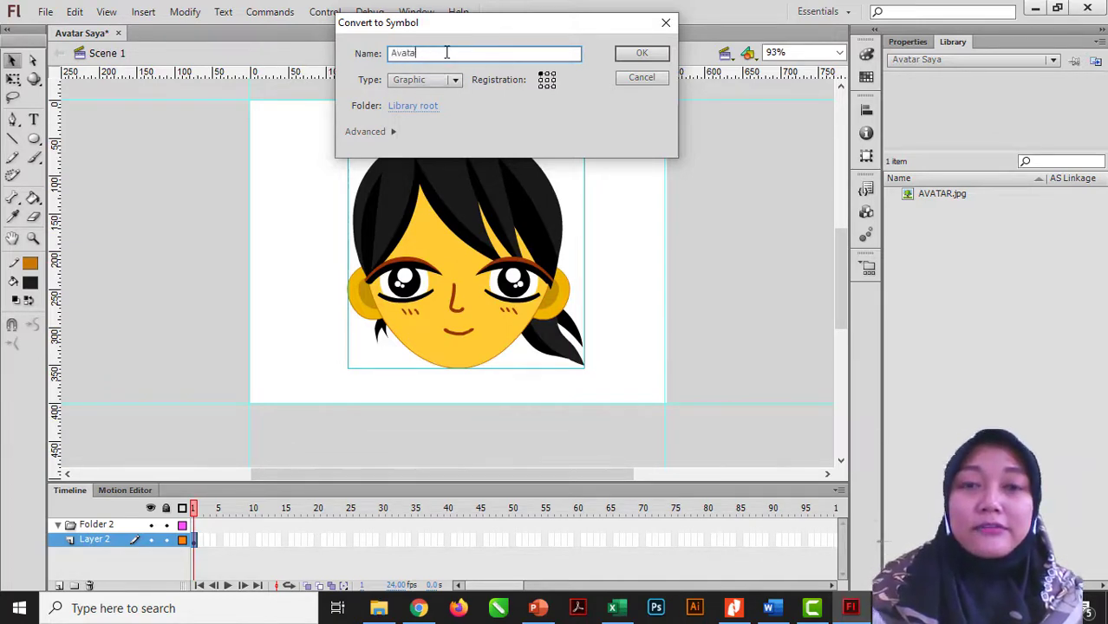
text(rMaya)
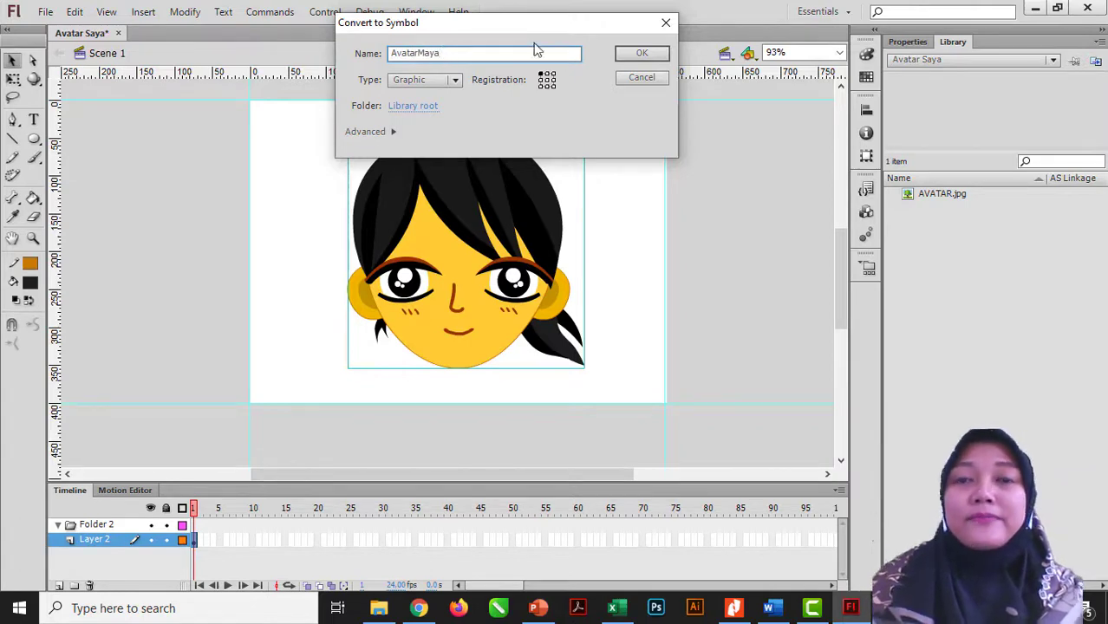
click(644, 55)
click(684, 215)
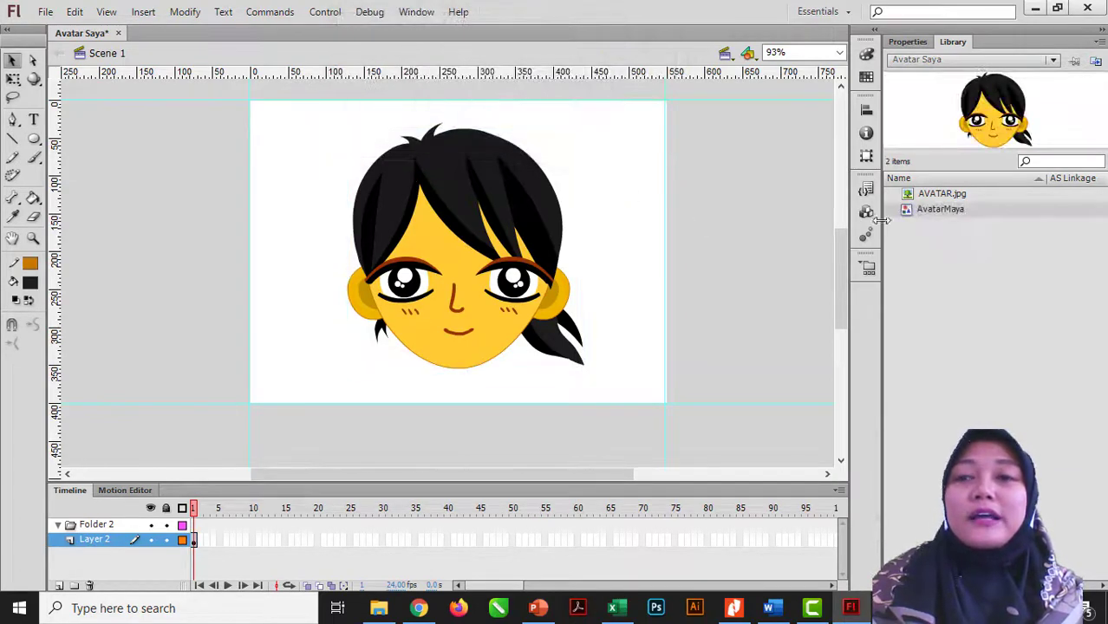
click(522, 237)
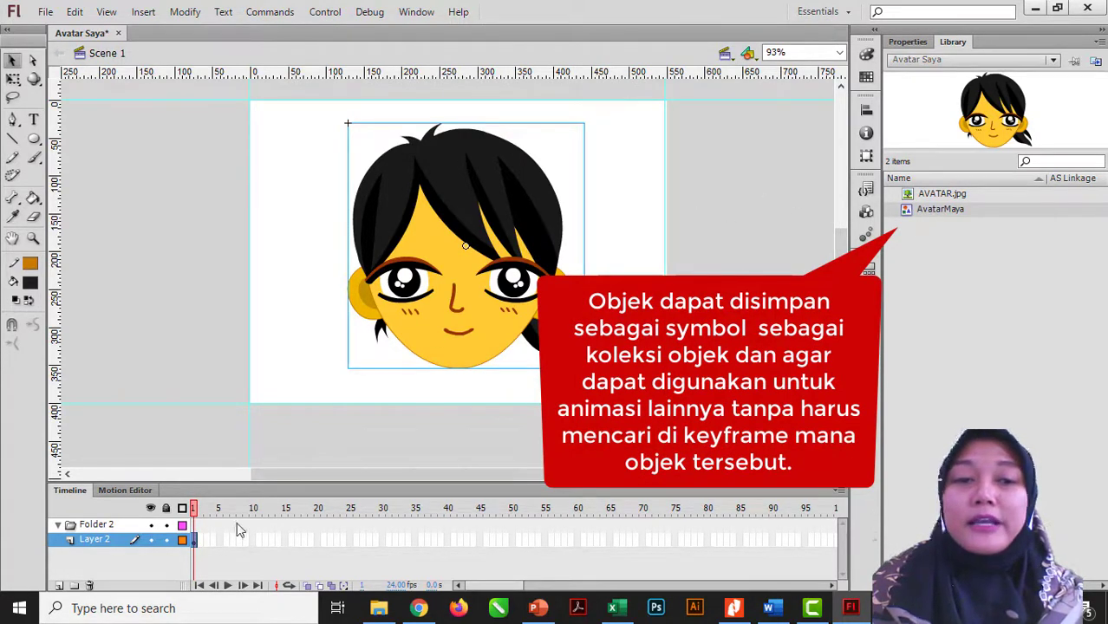
click(195, 540)
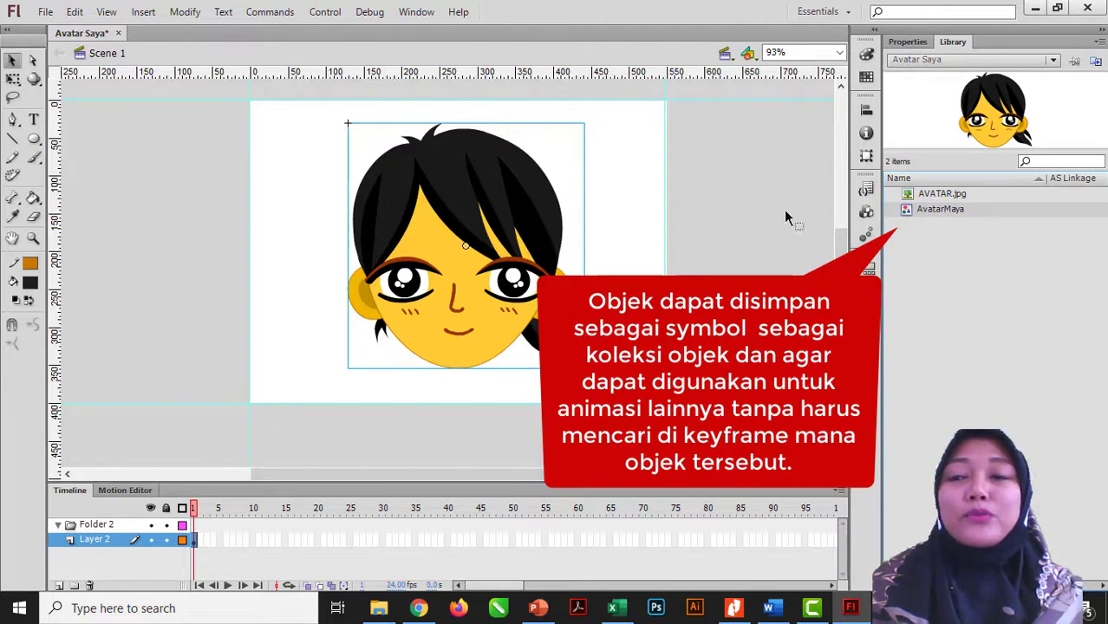
click(629, 209)
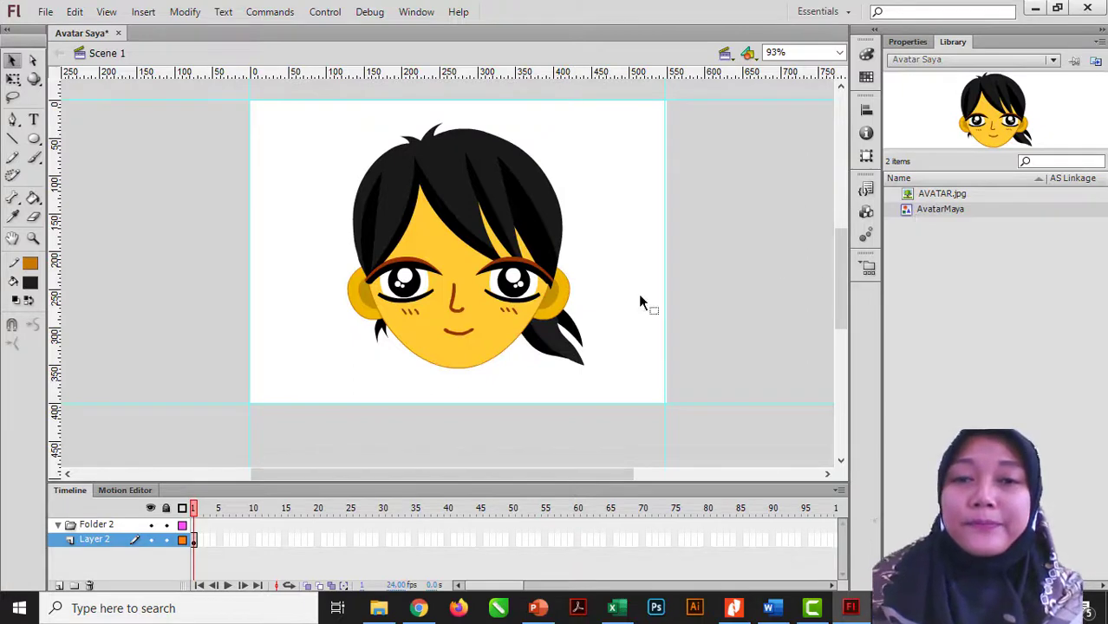
click(534, 284)
click(642, 289)
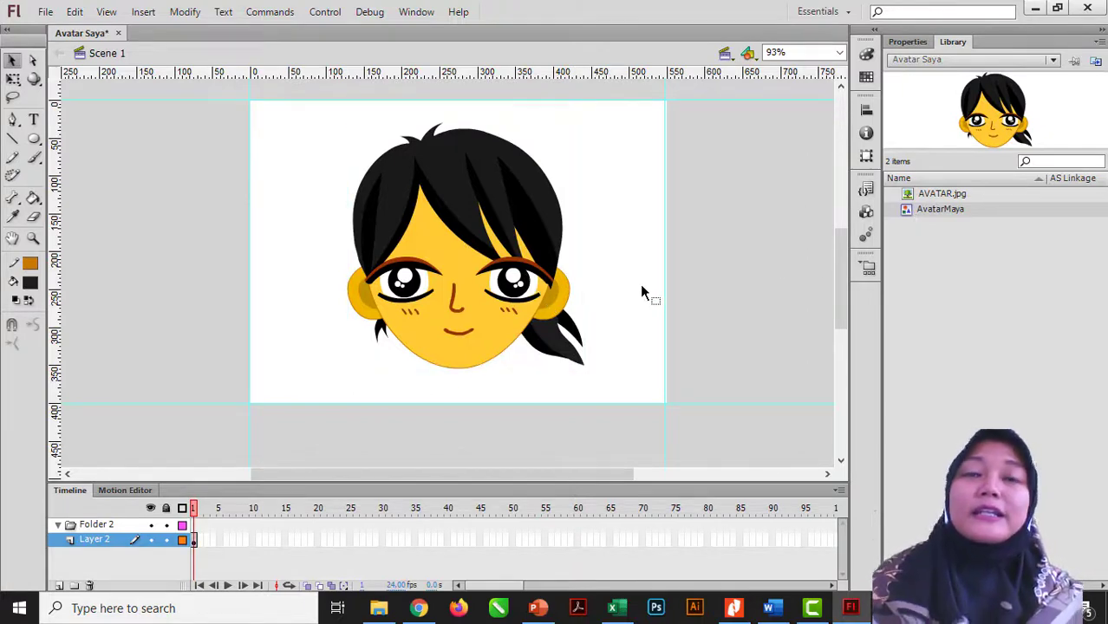